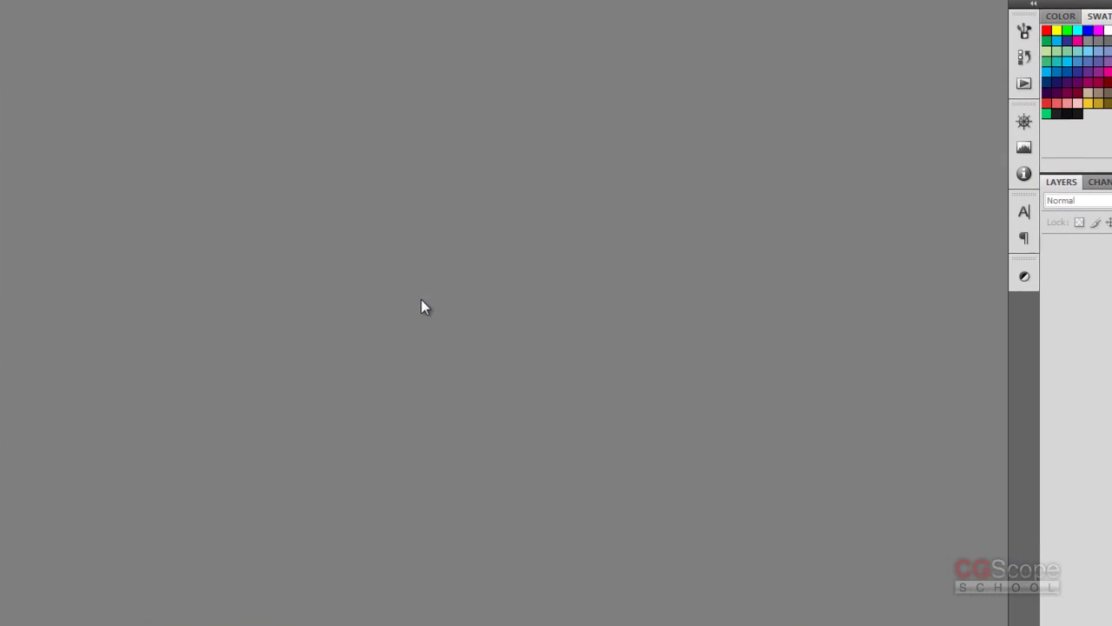
Open Пингвины.jpg from Libraries > Изображения > Образцы изображений
{"action": "double_click", "coordinate": [448, 293]}
{"action": "left_click", "coordinate": [559, 81]}
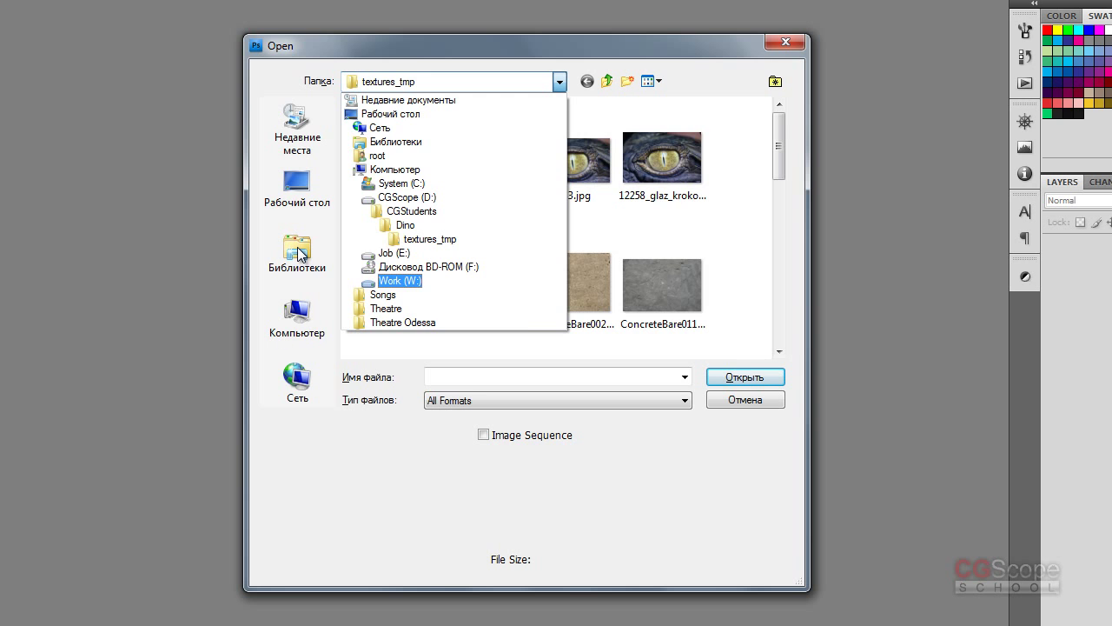
{"action": "left_click", "coordinate": [404, 140]}
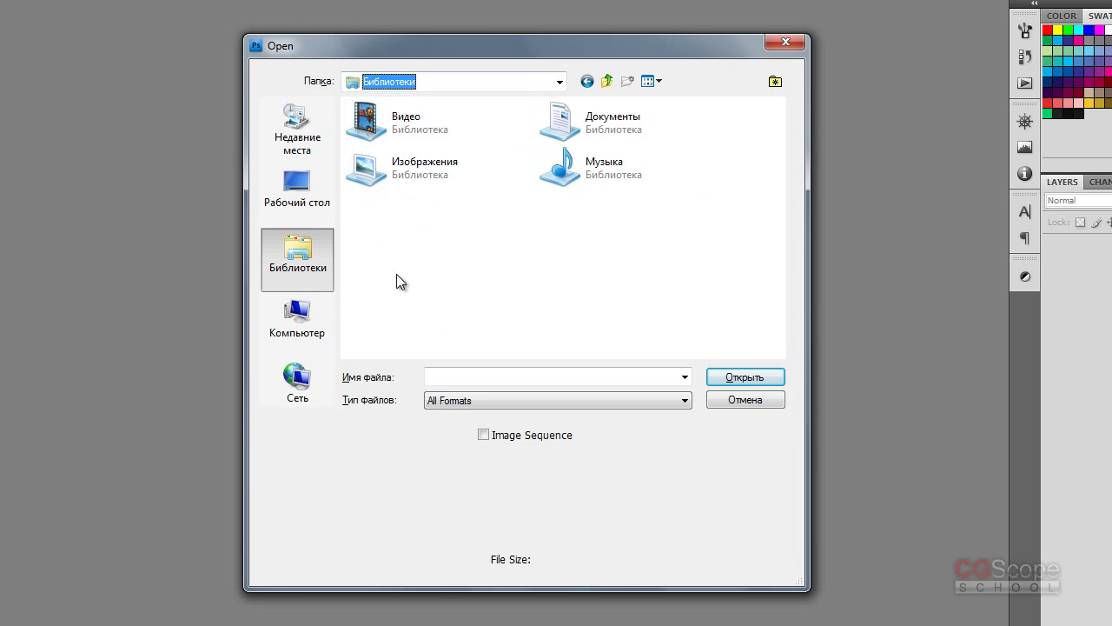
{"action": "double_click", "coordinate": [409, 174]}
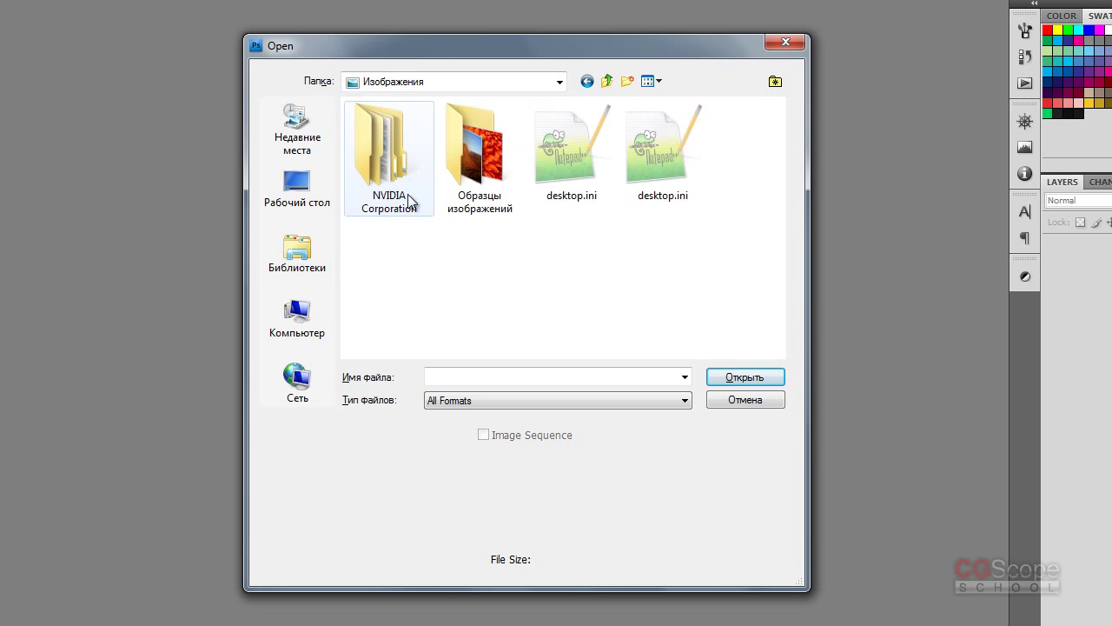
{"action": "left_click", "coordinate": [476, 148]}
{"action": "double_click", "coordinate": [476, 147]}
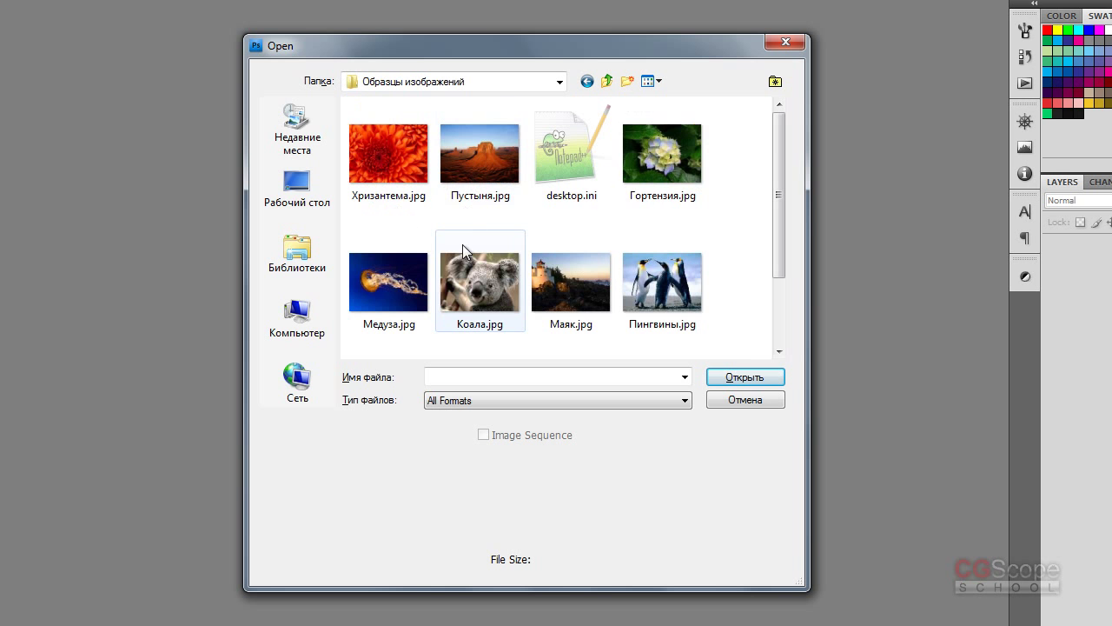
{"action": "mouse_move", "coordinate": [781, 214]}
{"action": "left_mouse_down"}
{"action": "mouse_move", "coordinate": [781, 279]}
{"action": "mouse_move", "coordinate": [789, 199]}
{"action": "mouse_move", "coordinate": [777, 292]}
{"action": "mouse_move", "coordinate": [783, 193]}
{"action": "mouse_move", "coordinate": [775, 281]}
{"action": "mouse_move", "coordinate": [784, 231]}
{"action": "left_mouse_up"}
{"action": "left_click", "coordinate": [651, 270]}
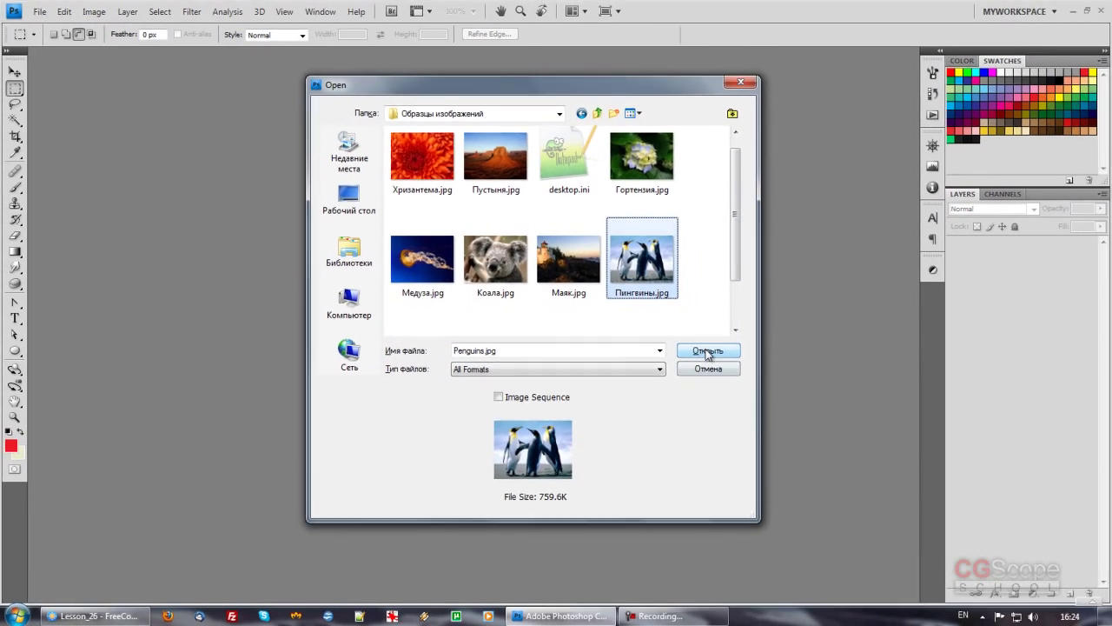
{"action": "left_click", "coordinate": [728, 365]}
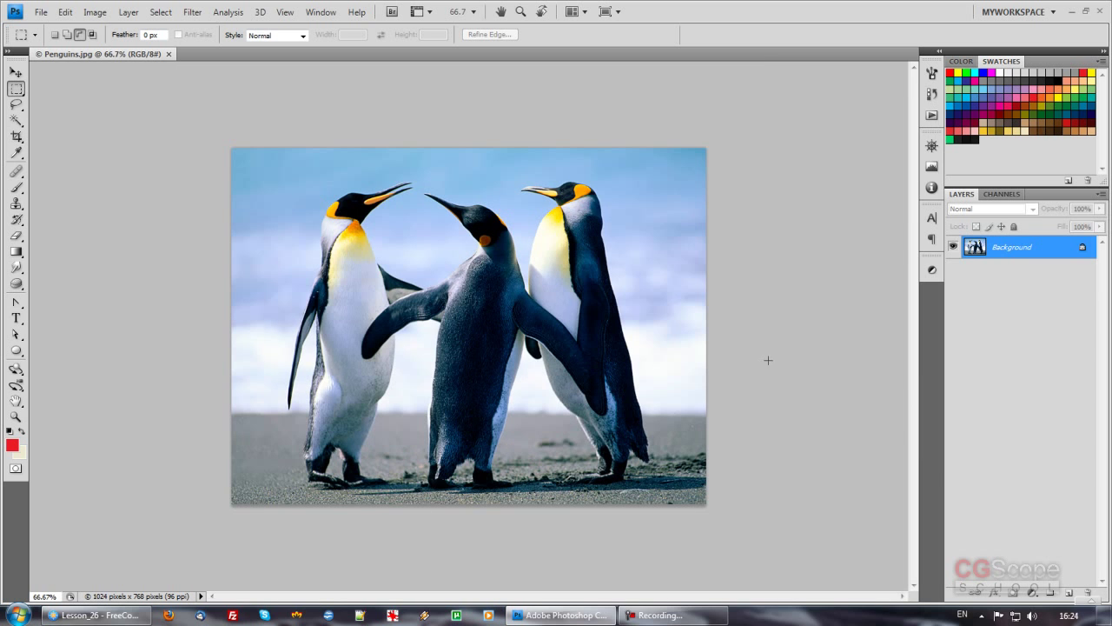
Zoom the penguins photo to 100% and pan it slightly to the right
{"action": "key", "text": "ctrl+plus"}
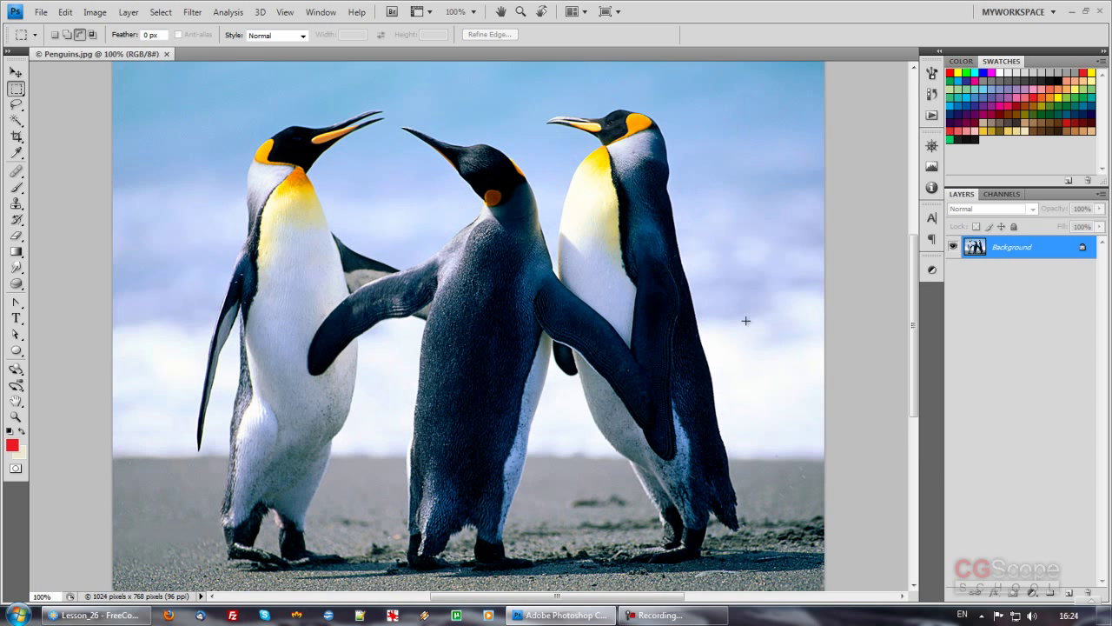
{"action": "mouse_move", "coordinate": [504, 368]}
{"action": "left_mouse_down"}
{"action": "mouse_move", "coordinate": [533, 388]}
{"action": "mouse_move", "coordinate": [521, 389]}
{"action": "left_mouse_up"}
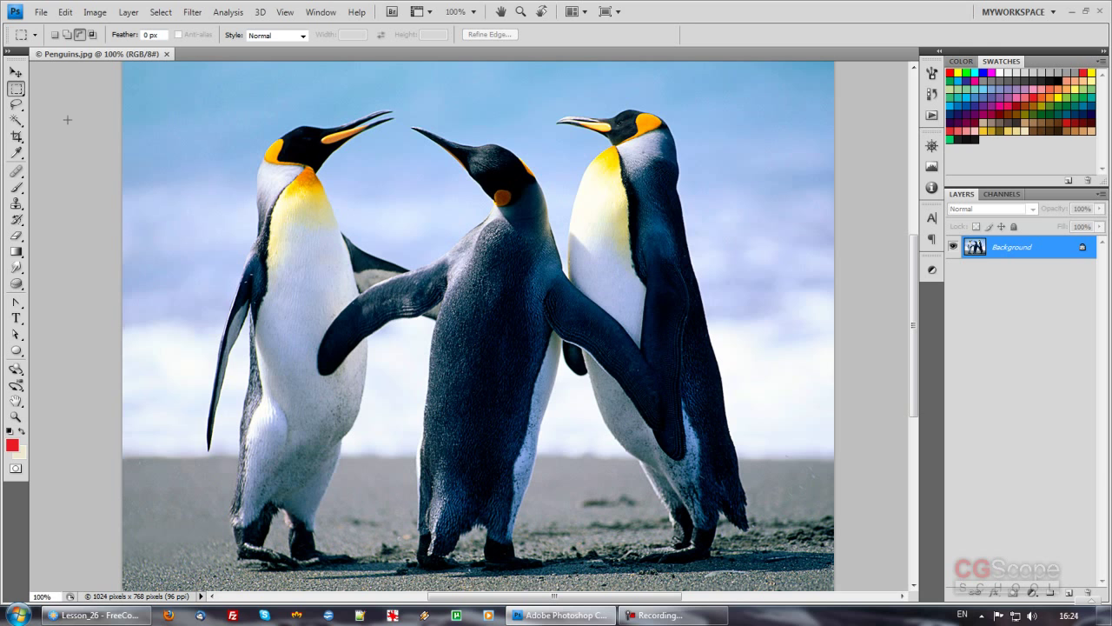
Browse the Brush, Eraser and Gradient tool flyouts without choosing a variant
{"action": "left_click", "coordinate": [21, 187]}
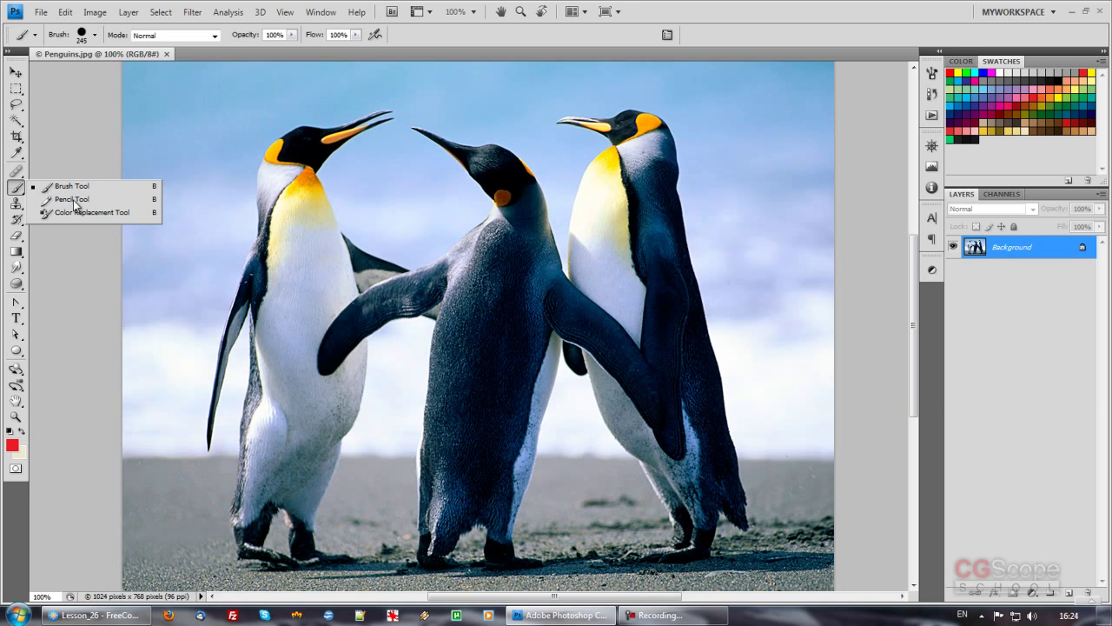
{"action": "left_click", "coordinate": [17, 189]}
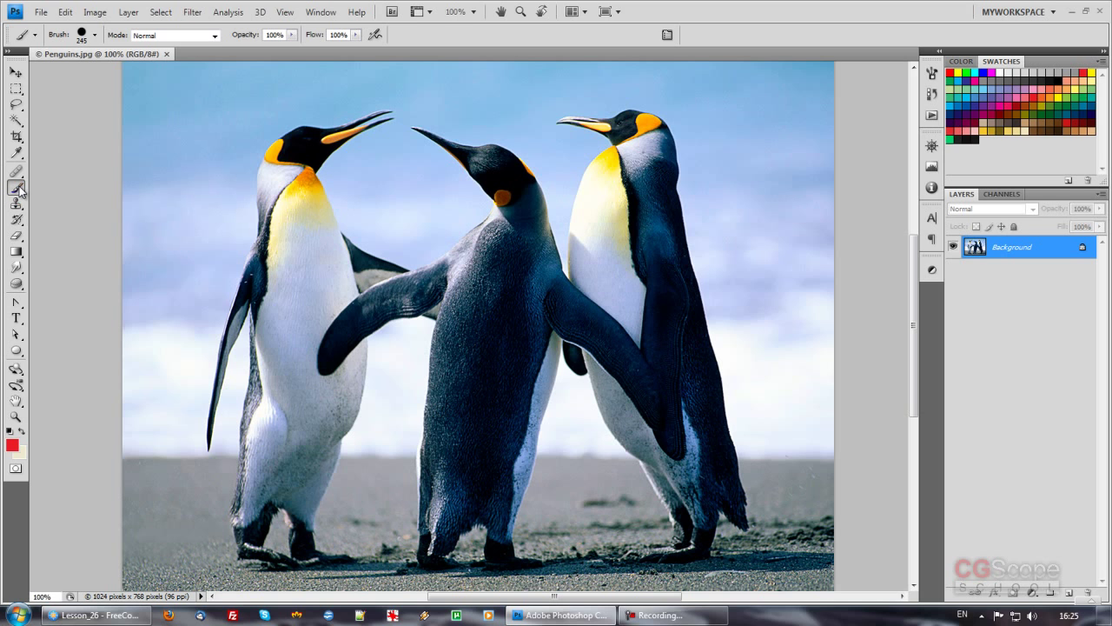
{"action": "left_click", "coordinate": [17, 236]}
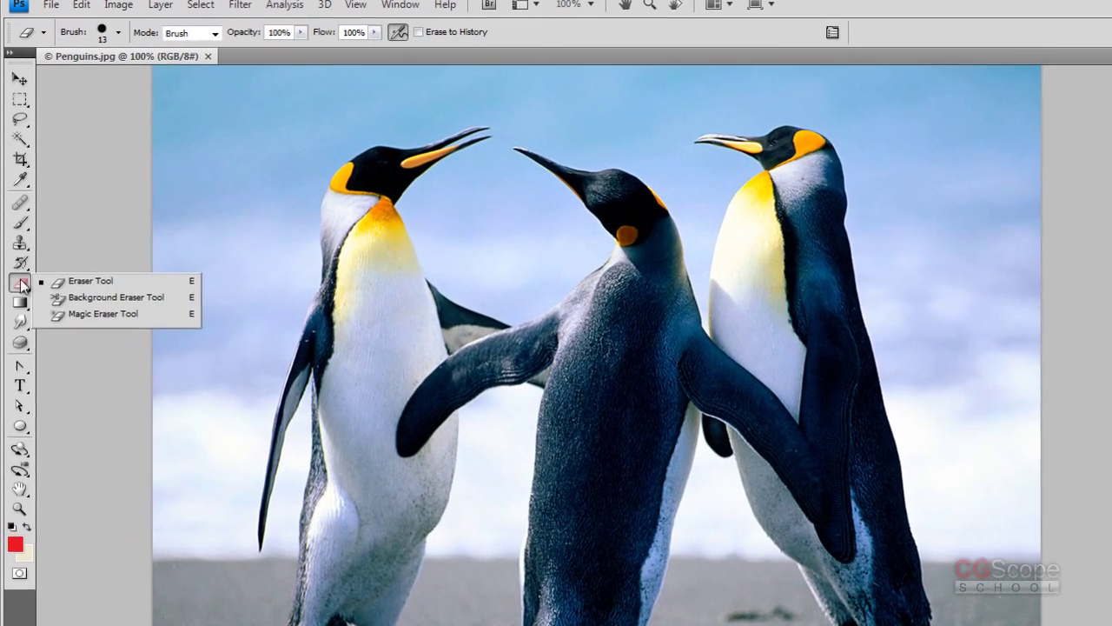
{"action": "left_click", "coordinate": [62, 240]}
{"action": "left_click", "coordinate": [21, 304]}
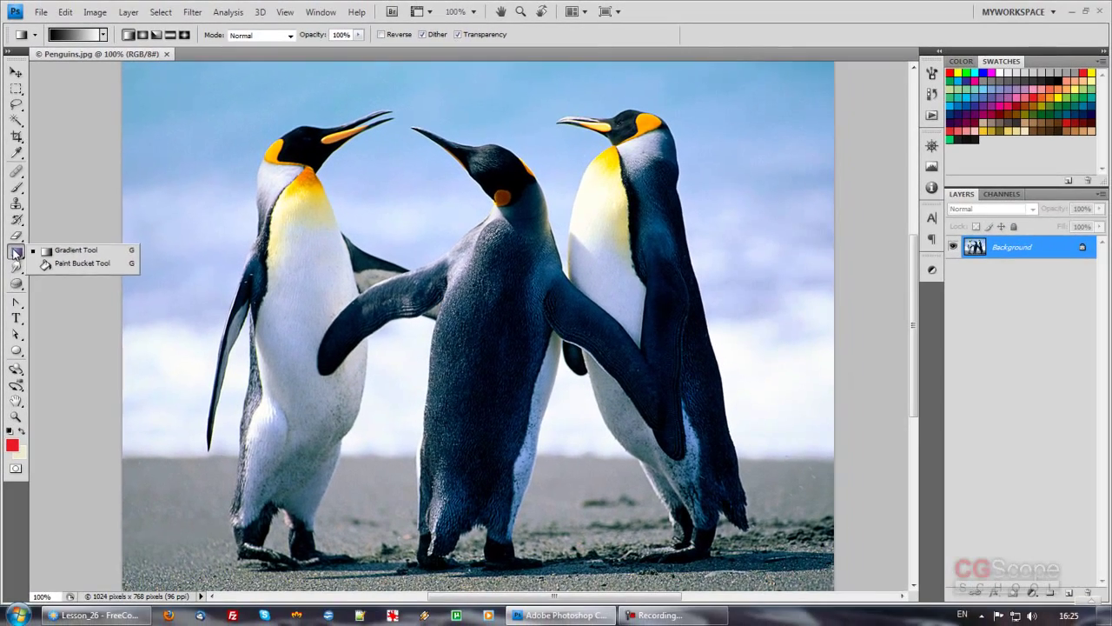
{"action": "left_click", "coordinate": [18, 268]}
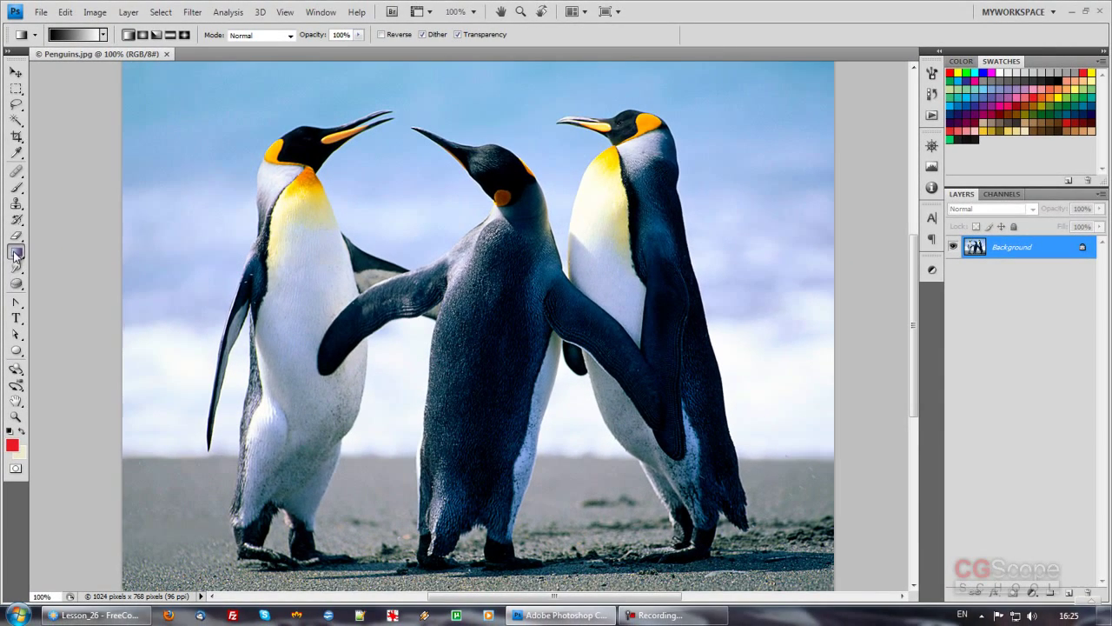
Select the regular Brush Tool and shrink it from 245 to 81 px
{"action": "left_click", "coordinate": [15, 189]}
{"action": "right_click", "coordinate": [16, 190]}
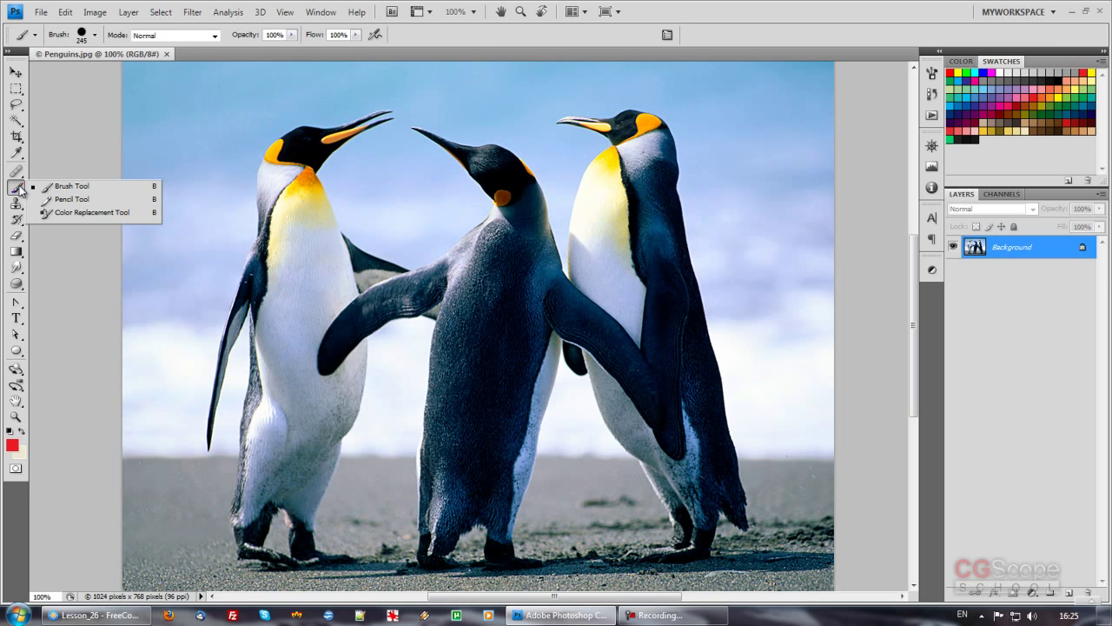
{"action": "left_click", "coordinate": [66, 188]}
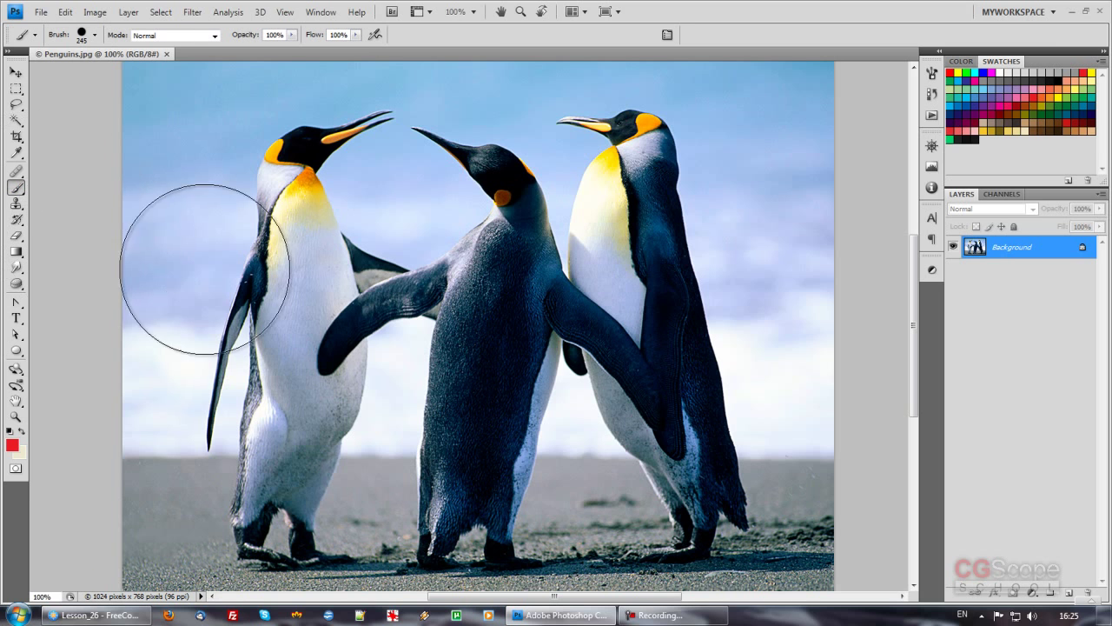
{"action": "left_click_drag", "start_coordinate": [402, 254], "coordinate": [342, 258]}
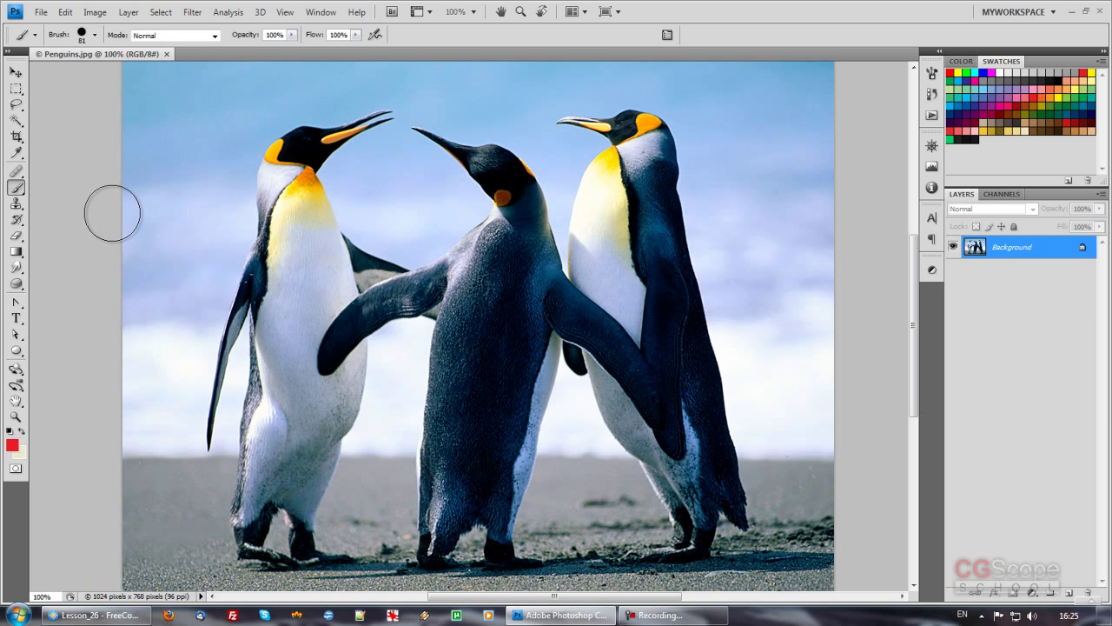
{"action": "left_click", "coordinate": [95, 35]}
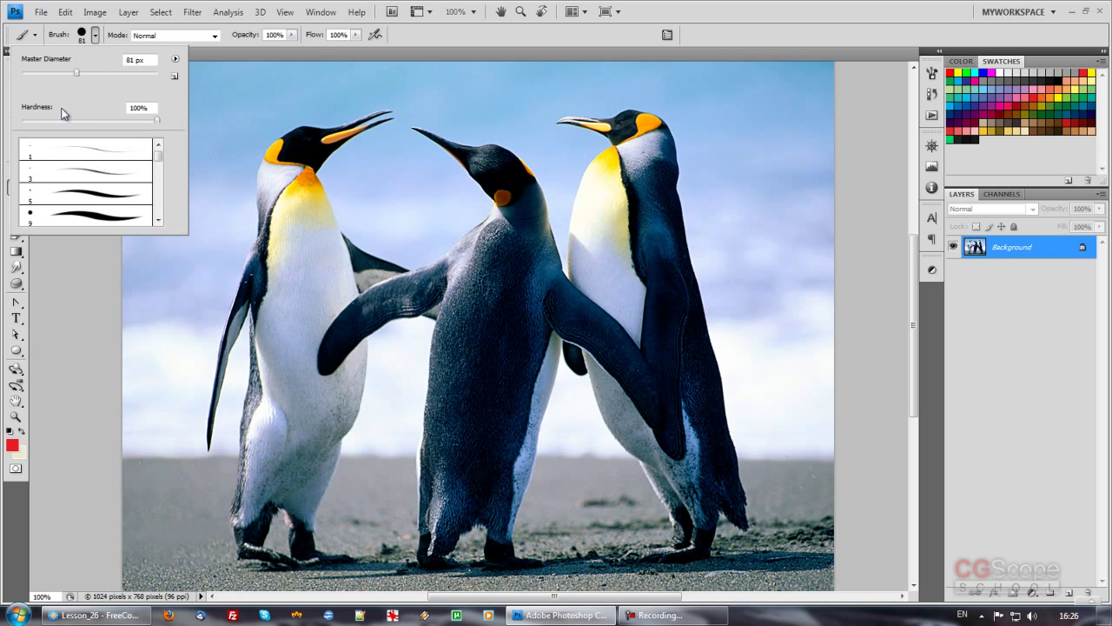
{"action": "key", "text": "Return"}
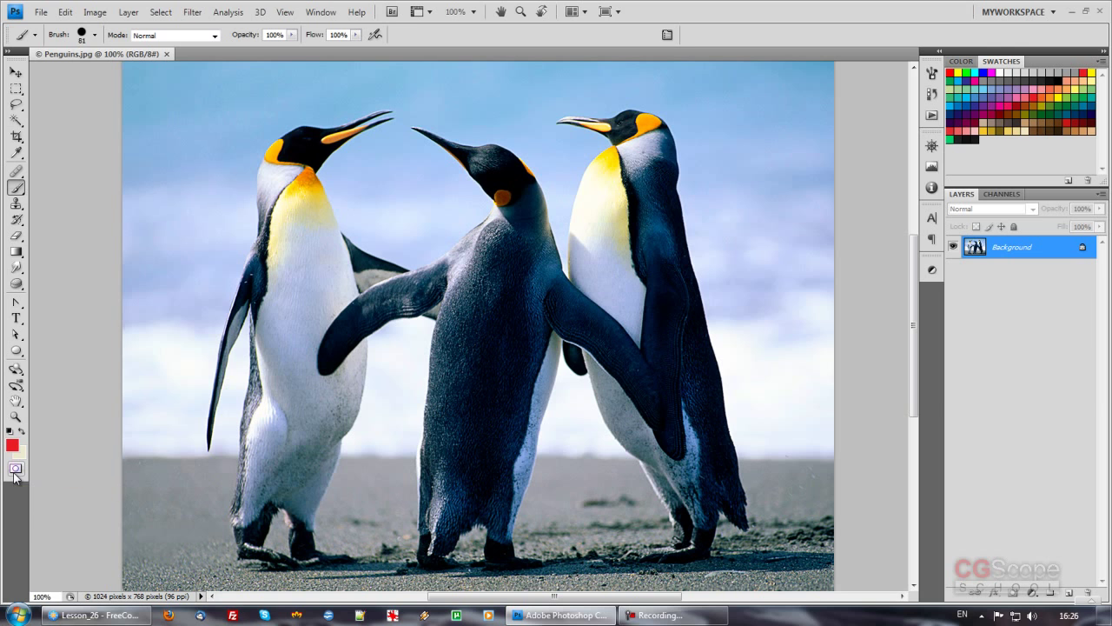
Try the Quick Mask button, then look through the Edit menu commands
{"action": "left_click", "coordinate": [16, 470]}
{"action": "left_click", "coordinate": [68, 14]}
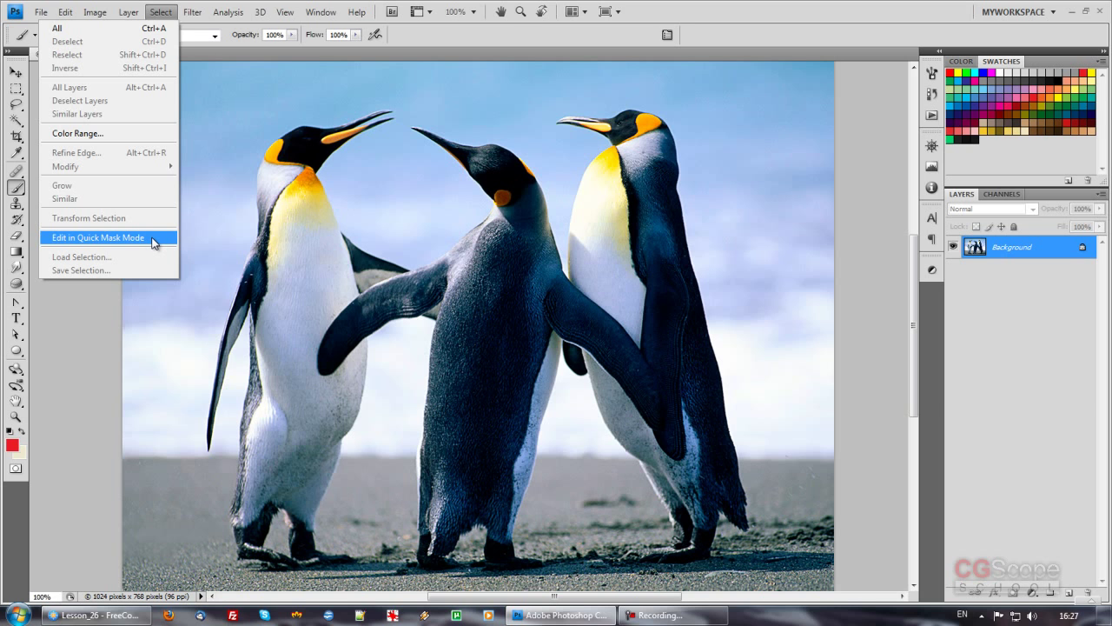
Enter Quick Mask via the Select menu, shrink the brush to 53 px, and end in Quick Mask
{"action": "left_click", "coordinate": [153, 240]}
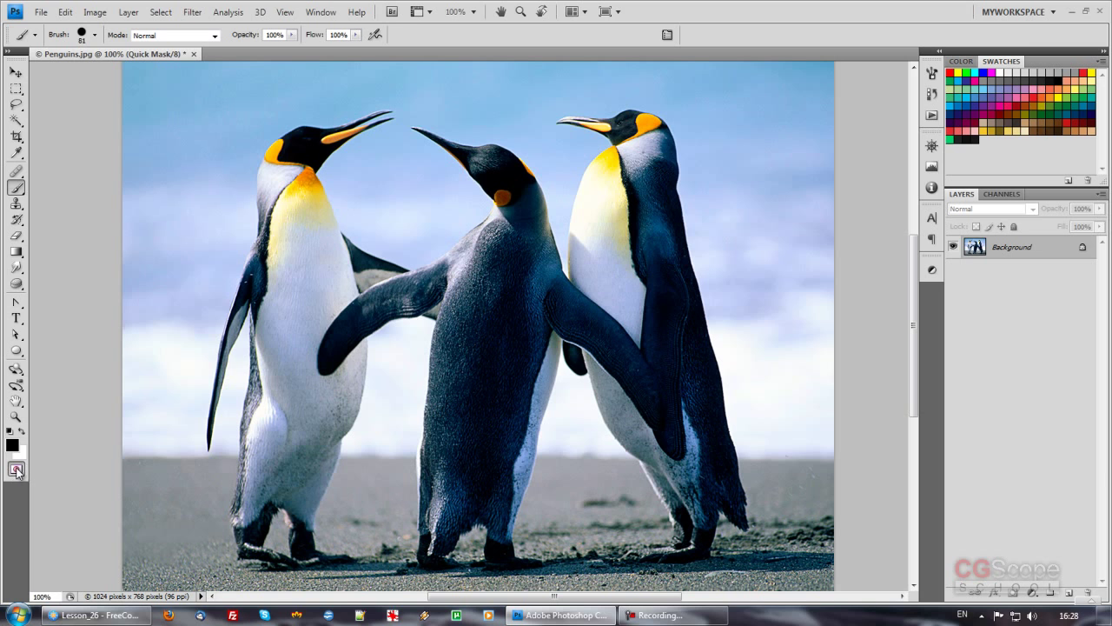
{"action": "left_click", "coordinate": [21, 468]}
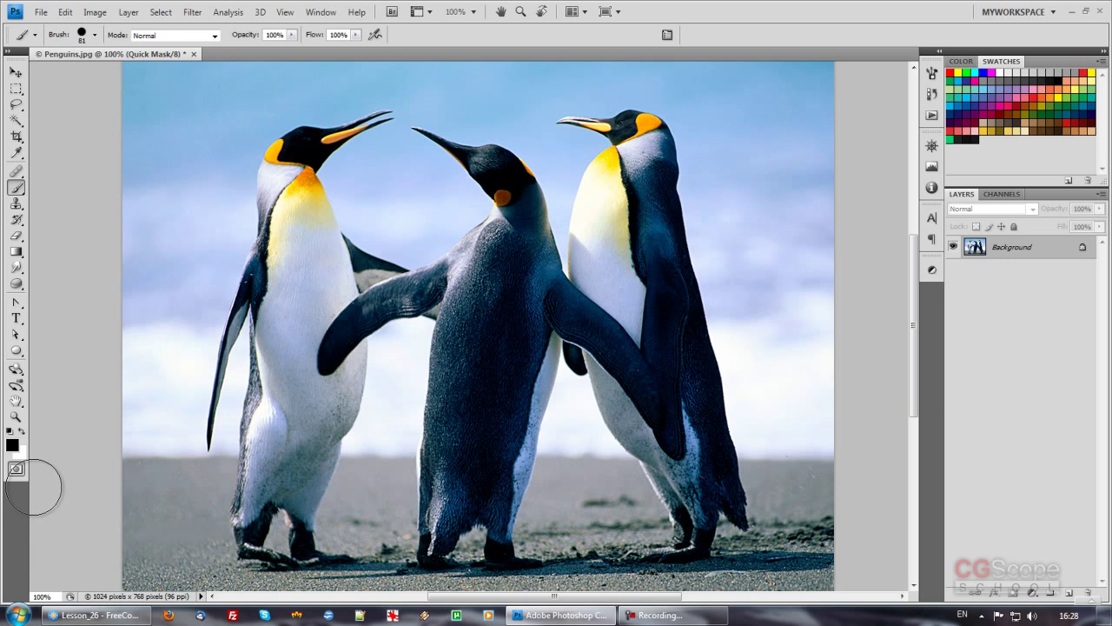
{"action": "left_click", "coordinate": [310, 304]}
{"action": "key", "text": "q"}
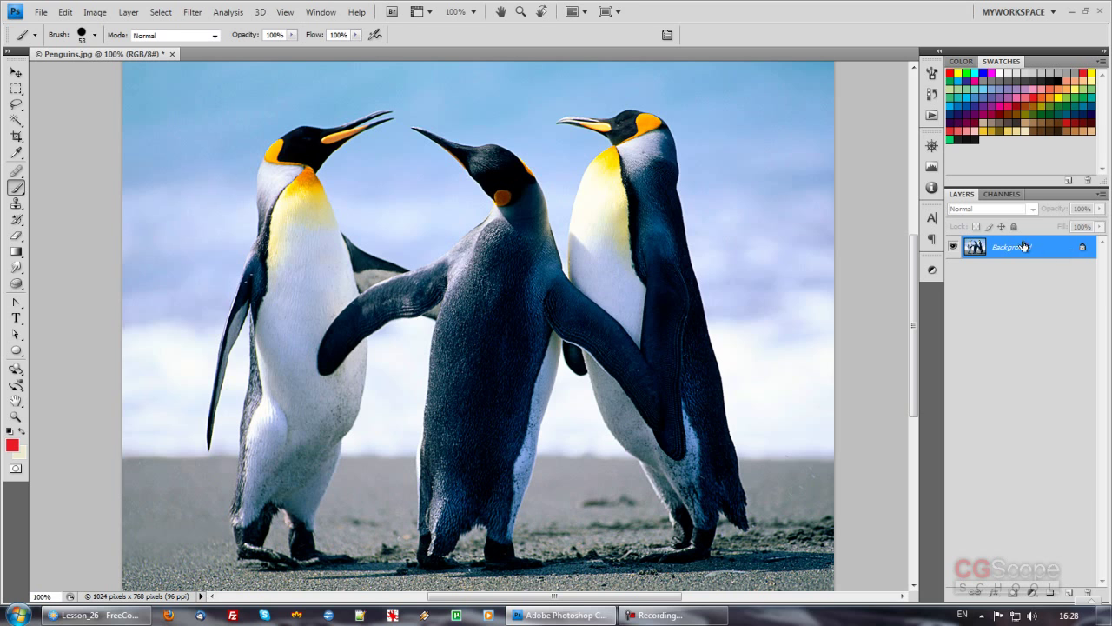
{"action": "key", "text": "q"}
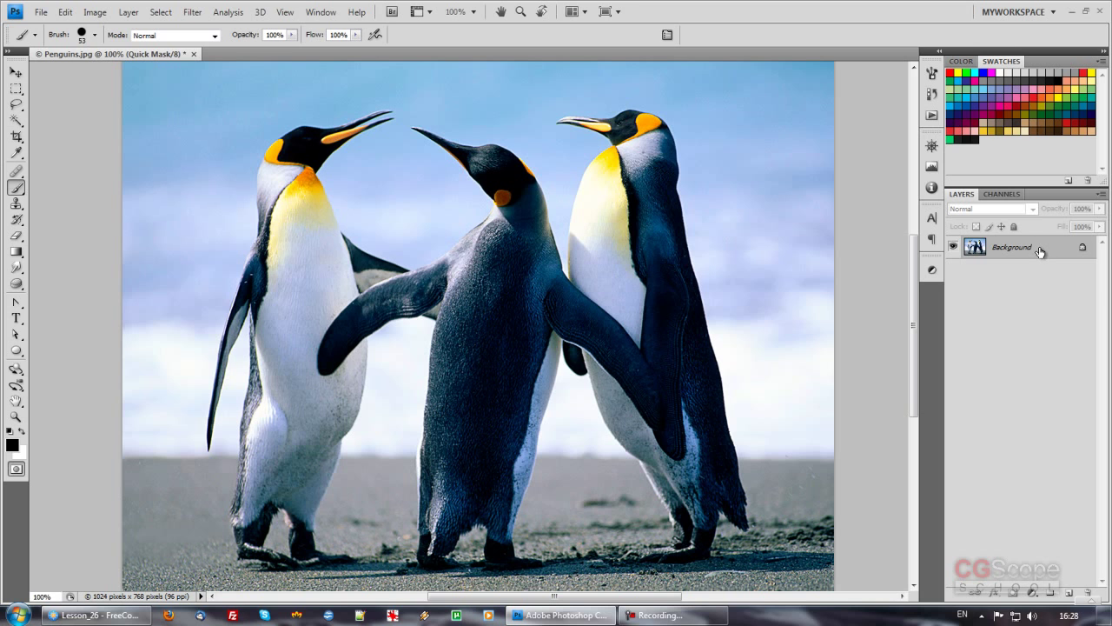
Toggle Quick Mask on and off repeatedly with Q, briefly checking the Select menu
{"action": "key", "text": "q"}
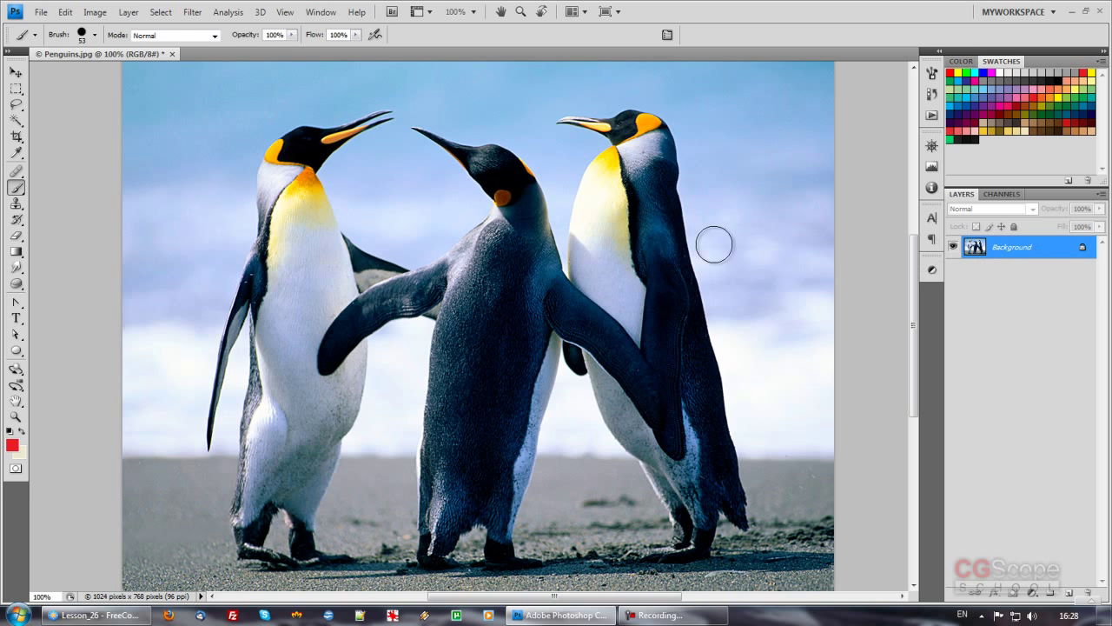
{"action": "left_click", "coordinate": [163, 16]}
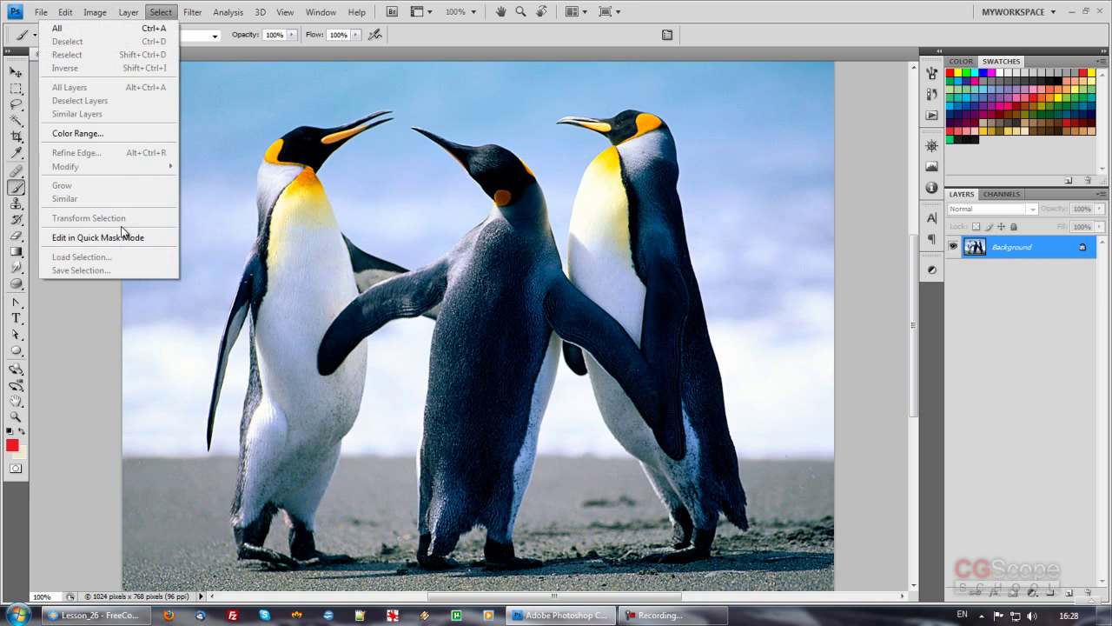
{"action": "left_click", "coordinate": [159, 17]}
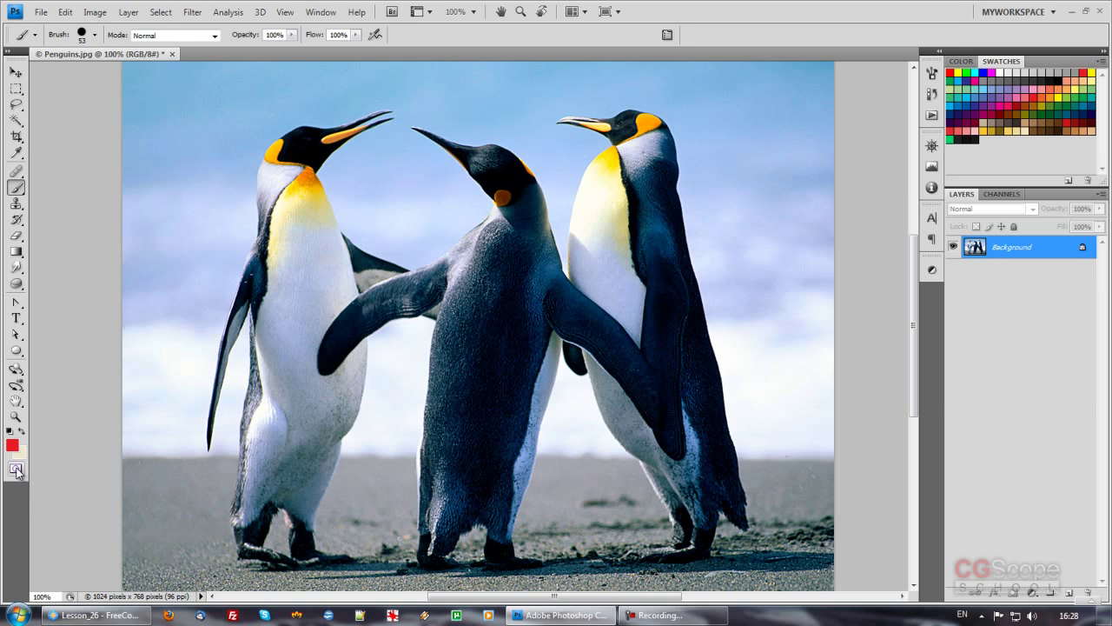
{"action": "key", "text": "q"}
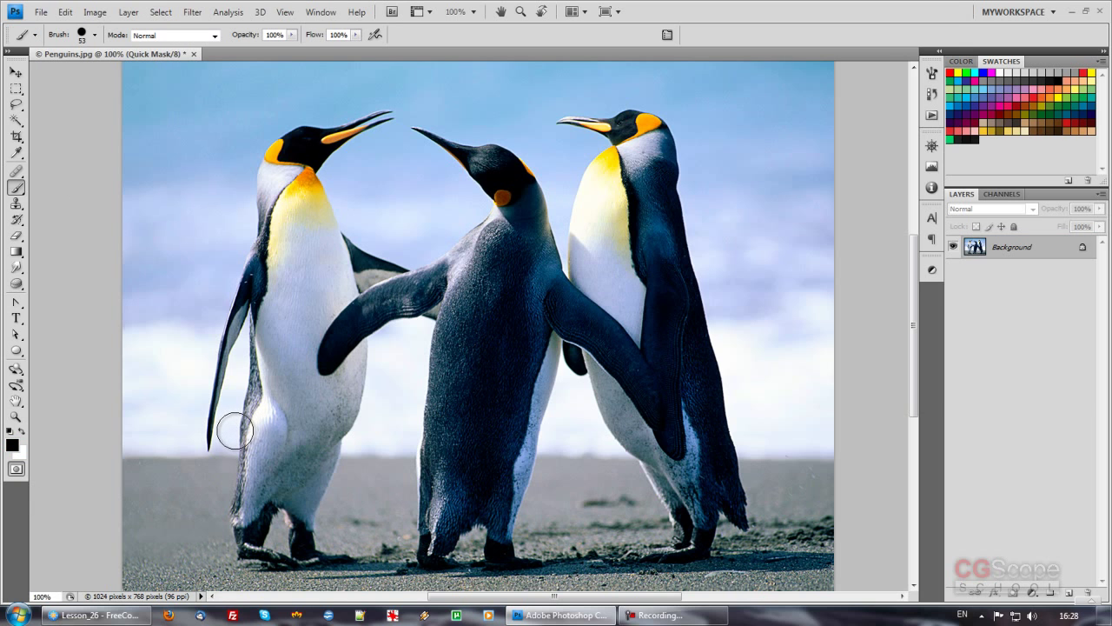
{"action": "key", "text": "q"}
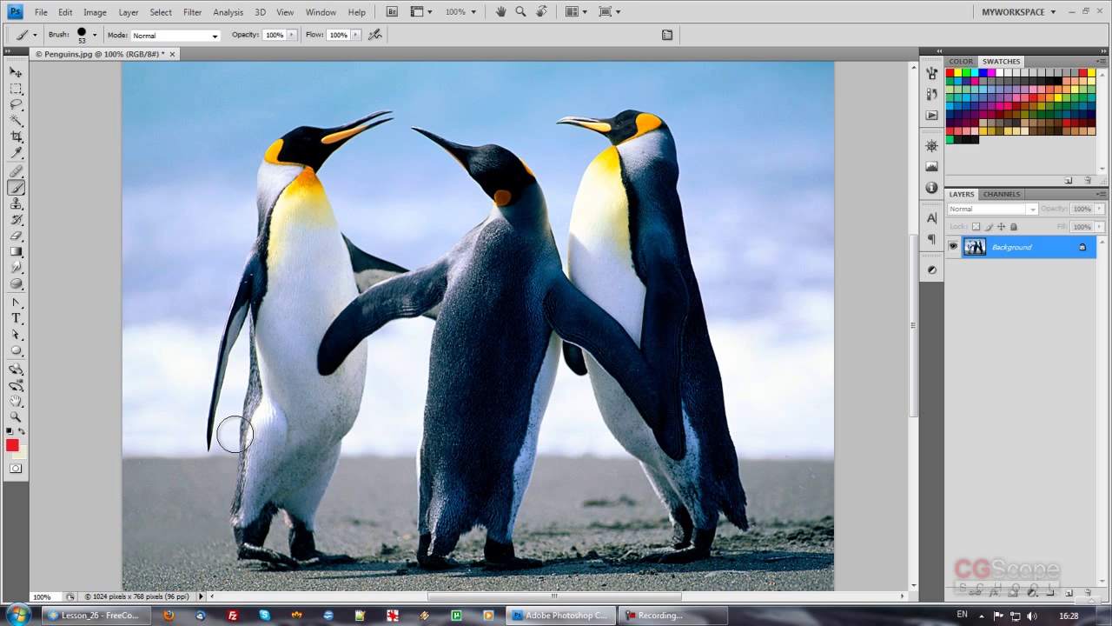
{"action": "key", "text": "q"}
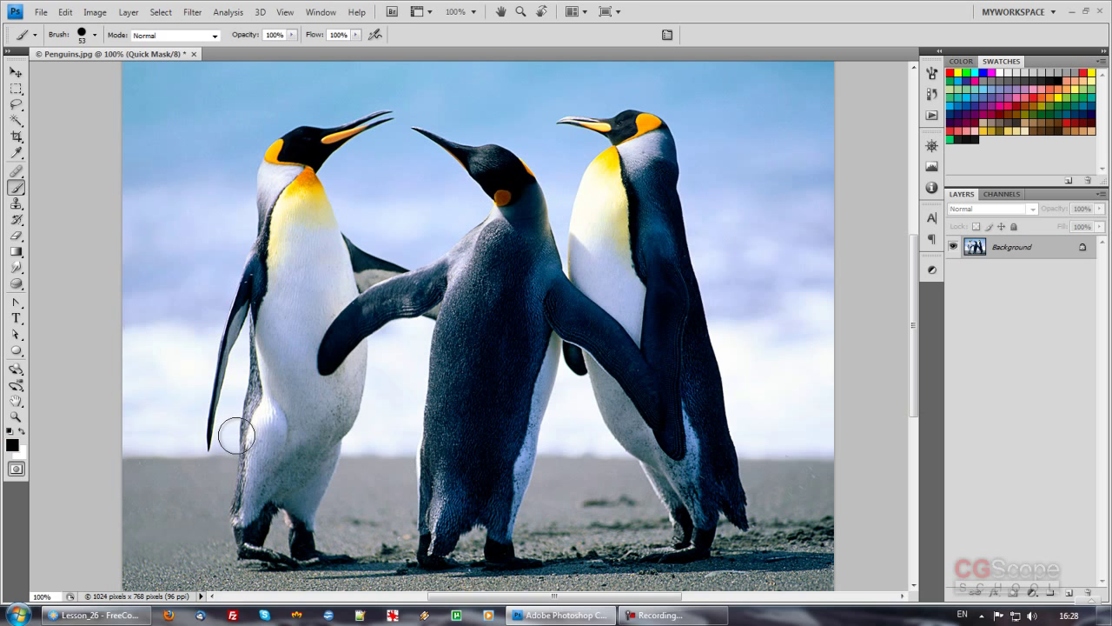
{"action": "key", "text": "q"}
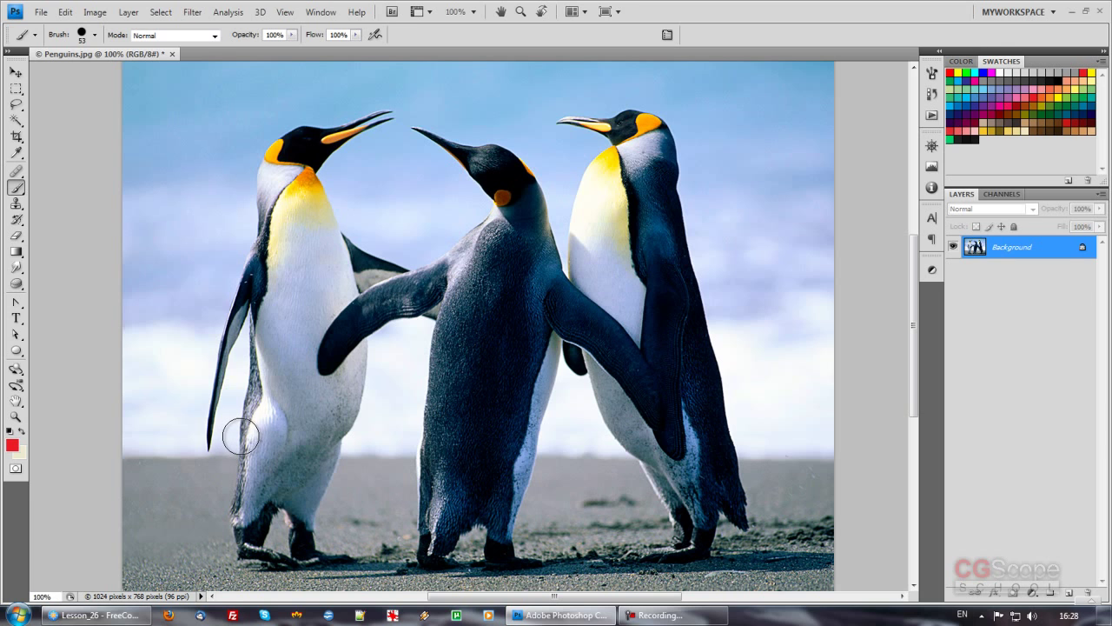
{"action": "key", "text": "q"}
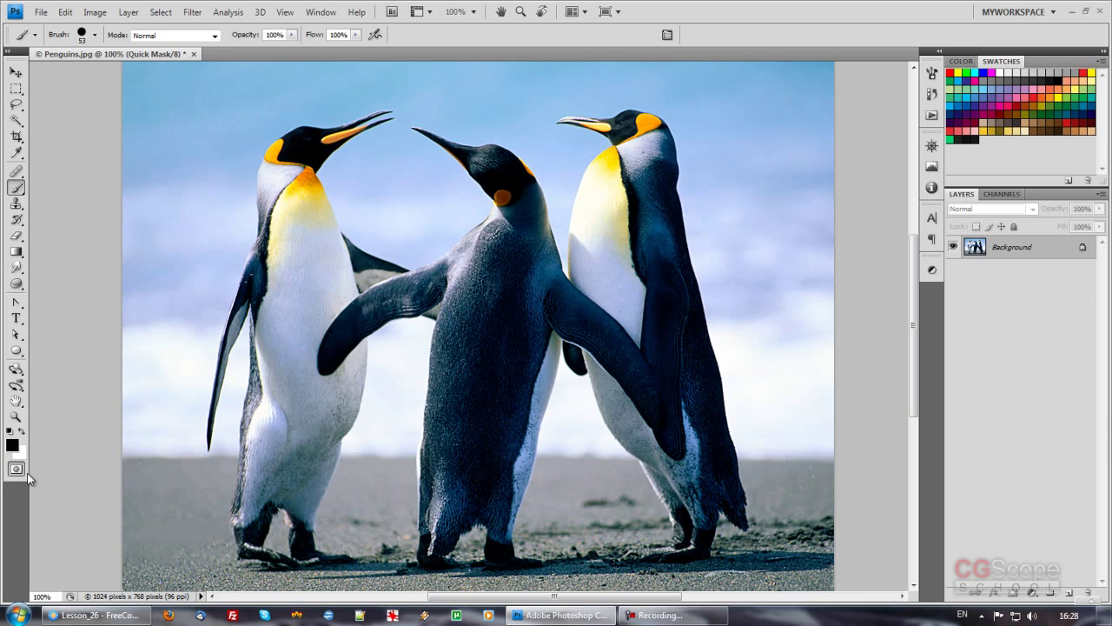
Exit Quick Mask, set the background colour to green, and re-enter Quick Mask
{"action": "left_click", "coordinate": [17, 469]}
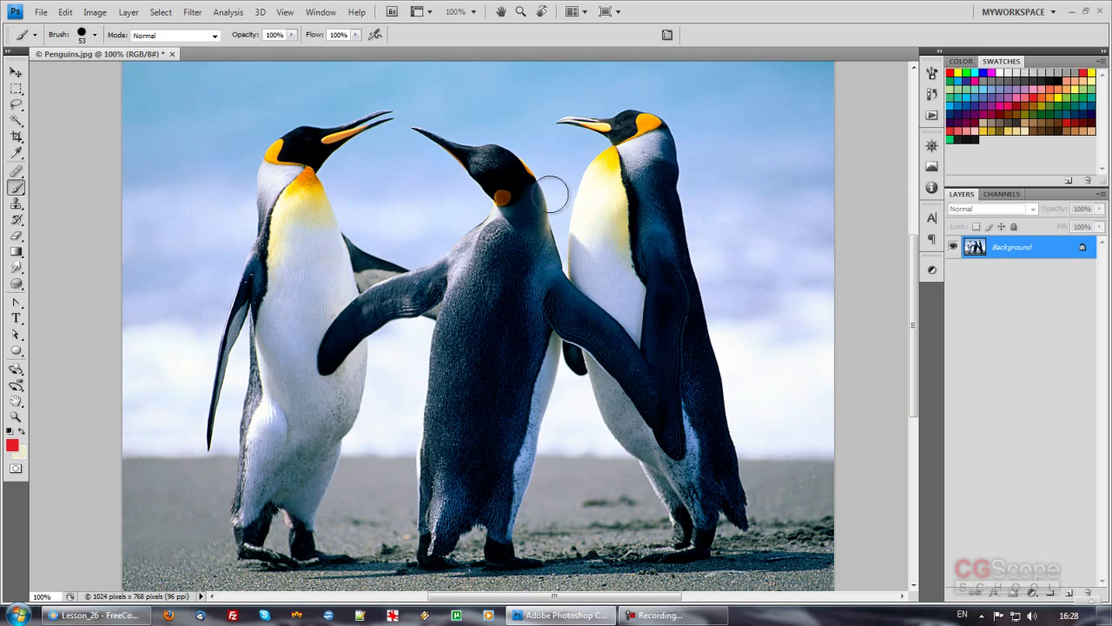
{"action": "left_click", "coordinate": [1057, 101], "text": "ctrl"}
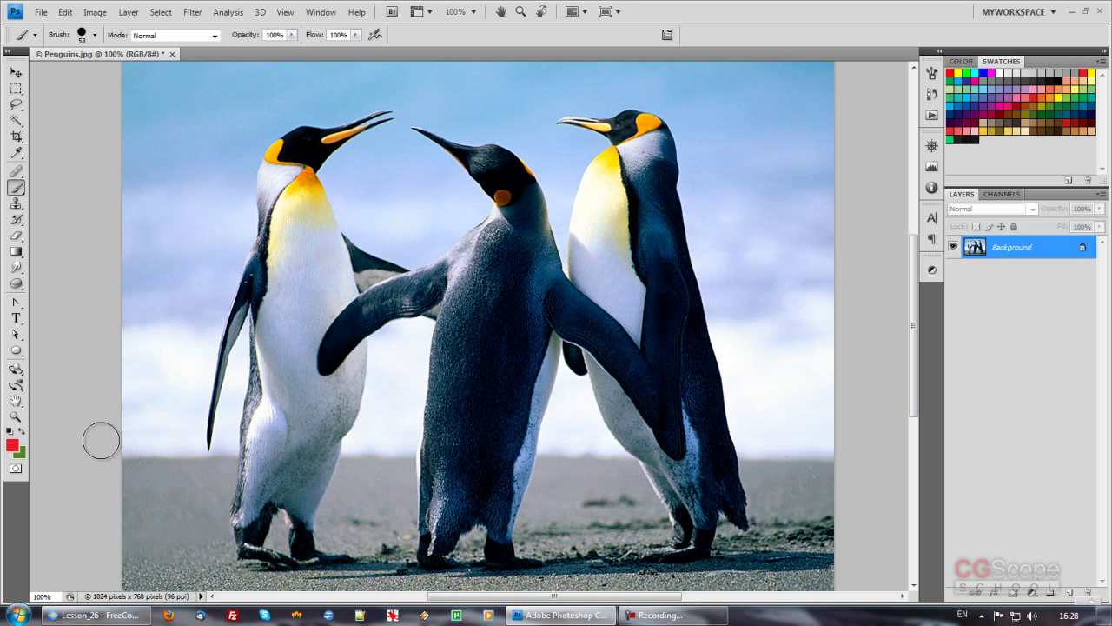
{"action": "key", "text": "q"}
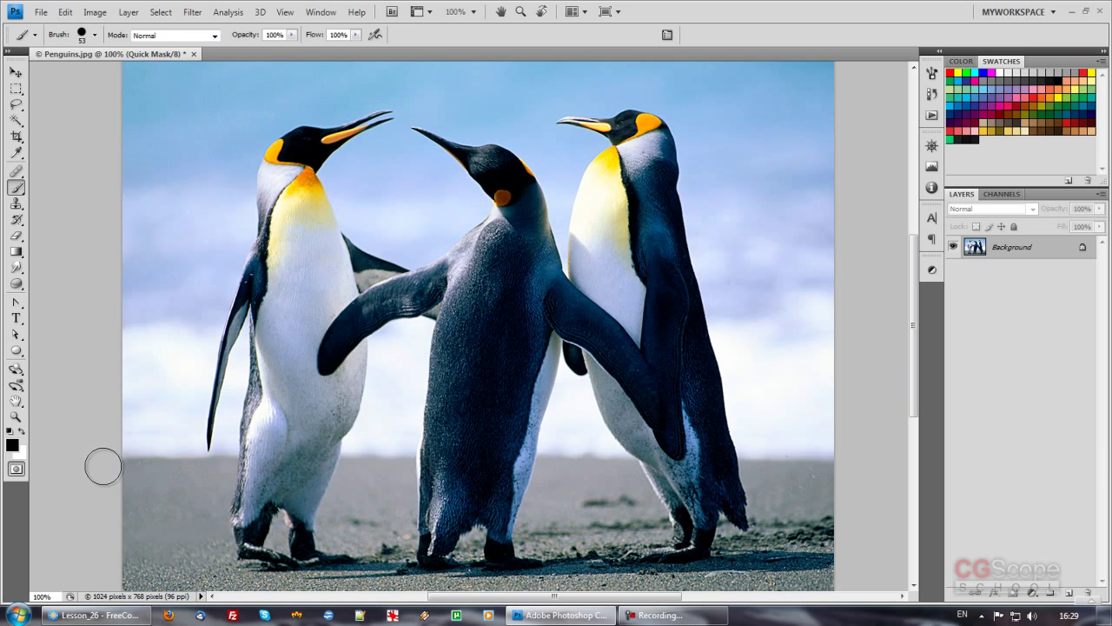
Mask the left penguin's neck, chest and left side down to its feet, undoing a test stroke
{"action": "left_click_drag", "start_coordinate": [300, 295], "coordinate": [298, 346]}
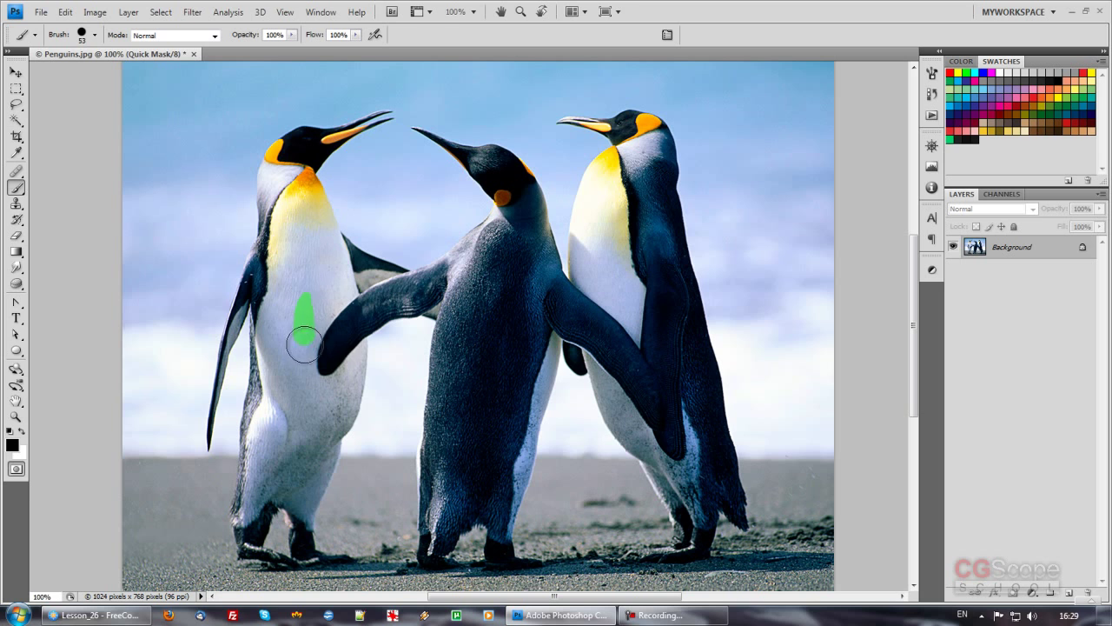
{"action": "key", "text": "ctrl+z"}
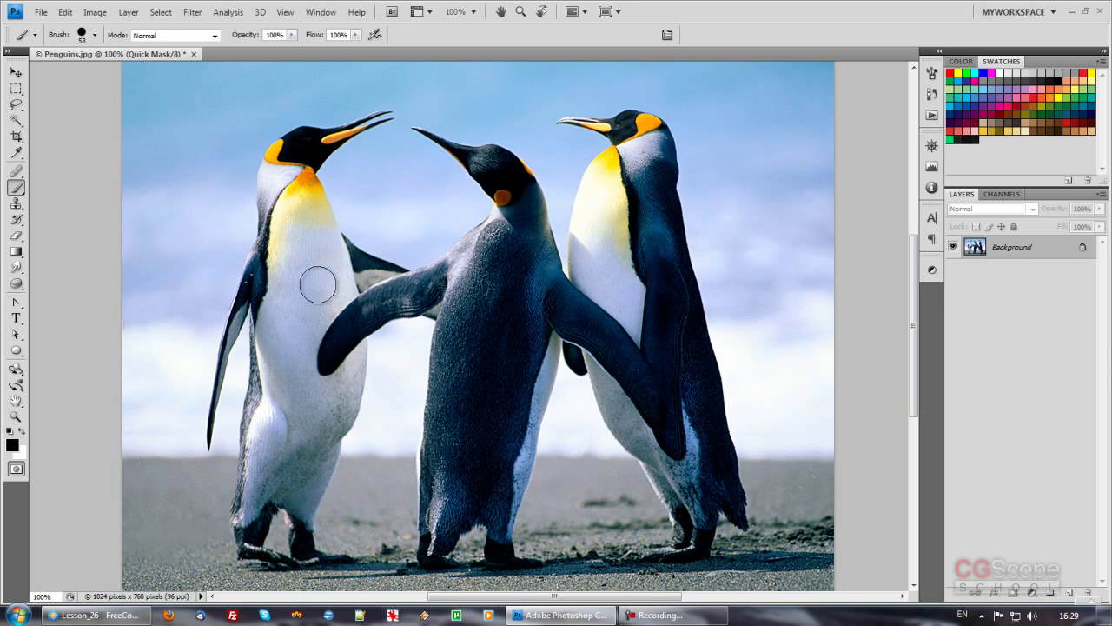
{"action": "left_click", "coordinate": [282, 173]}
{"action": "mouse_move", "coordinate": [279, 176]}
{"action": "left_mouse_down"}
{"action": "mouse_move", "coordinate": [281, 223]}
{"action": "mouse_move", "coordinate": [323, 234]}
{"action": "mouse_move", "coordinate": [295, 149]}
{"action": "mouse_move", "coordinate": [282, 153]}
{"action": "mouse_move", "coordinate": [272, 179]}
{"action": "mouse_move", "coordinate": [285, 152]}
{"action": "mouse_move", "coordinate": [317, 138]}
{"action": "mouse_move", "coordinate": [291, 130]}
{"action": "mouse_move", "coordinate": [263, 174]}
{"action": "mouse_move", "coordinate": [331, 153]}
{"action": "mouse_move", "coordinate": [339, 139]}
{"action": "mouse_move", "coordinate": [319, 137]}
{"action": "mouse_move", "coordinate": [320, 170]}
{"action": "mouse_move", "coordinate": [302, 183]}
{"action": "mouse_move", "coordinate": [328, 234]}
{"action": "mouse_move", "coordinate": [315, 231]}
{"action": "mouse_move", "coordinate": [325, 300]}
{"action": "mouse_move", "coordinate": [307, 323]}
{"action": "mouse_move", "coordinate": [288, 237]}
{"action": "mouse_move", "coordinate": [273, 318]}
{"action": "mouse_move", "coordinate": [271, 284]}
{"action": "mouse_move", "coordinate": [281, 322]}
{"action": "mouse_move", "coordinate": [339, 341]}
{"action": "mouse_move", "coordinate": [323, 334]}
{"action": "left_mouse_up"}
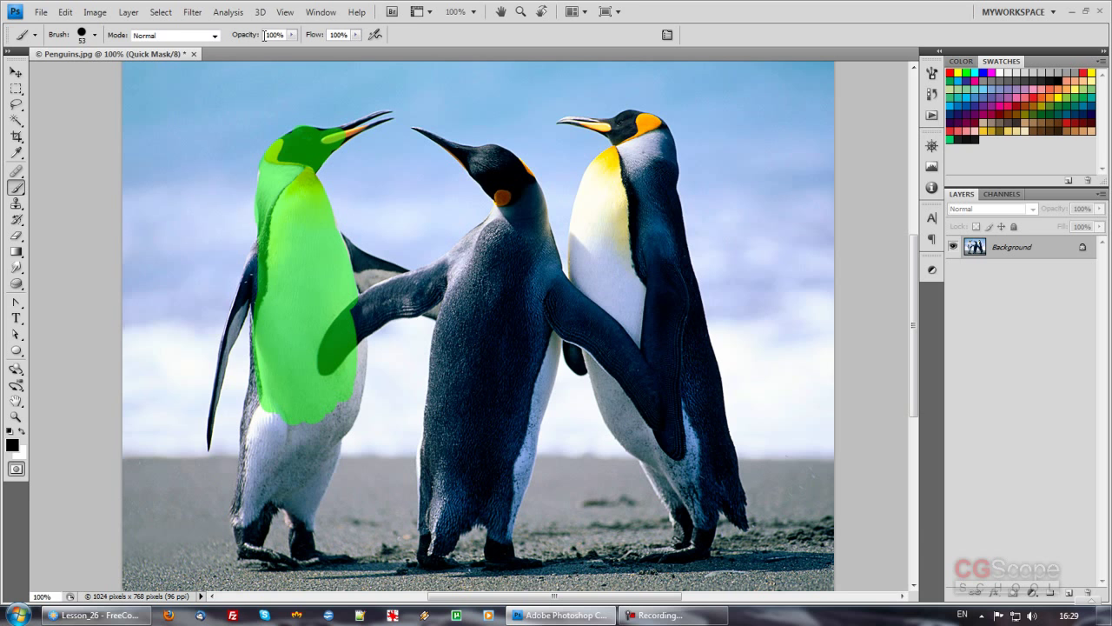
{"action": "mouse_move", "coordinate": [294, 374]}
{"action": "left_mouse_down"}
{"action": "mouse_move", "coordinate": [269, 373]}
{"action": "mouse_move", "coordinate": [273, 322]}
{"action": "mouse_move", "coordinate": [268, 368]}
{"action": "mouse_move", "coordinate": [261, 308]}
{"action": "left_mouse_up"}
{"action": "left_click_drag", "start_coordinate": [258, 399], "coordinate": [248, 478]}
{"action": "mouse_move", "coordinate": [241, 517]}
{"action": "left_mouse_down"}
{"action": "mouse_move", "coordinate": [254, 543]}
{"action": "mouse_move", "coordinate": [260, 456]}
{"action": "mouse_move", "coordinate": [354, 382]}
{"action": "mouse_move", "coordinate": [343, 286]}
{"action": "mouse_move", "coordinate": [333, 427]}
{"action": "mouse_move", "coordinate": [345, 405]}
{"action": "mouse_move", "coordinate": [324, 469]}
{"action": "mouse_move", "coordinate": [296, 517]}
{"action": "mouse_move", "coordinate": [276, 487]}
{"action": "mouse_move", "coordinate": [305, 531]}
{"action": "mouse_move", "coordinate": [325, 467]}
{"action": "mouse_move", "coordinate": [298, 540]}
{"action": "mouse_move", "coordinate": [309, 532]}
{"action": "mouse_move", "coordinate": [321, 557]}
{"action": "mouse_move", "coordinate": [323, 543]}
{"action": "mouse_move", "coordinate": [337, 550]}
{"action": "left_mouse_up"}
With a 25 px brush, mask the left penguin's wing edge, beak area and flipper
{"action": "key", "text": "bracketleft"}
{"action": "key", "text": "bracketleft"}
{"action": "key", "text": "bracketleft"}
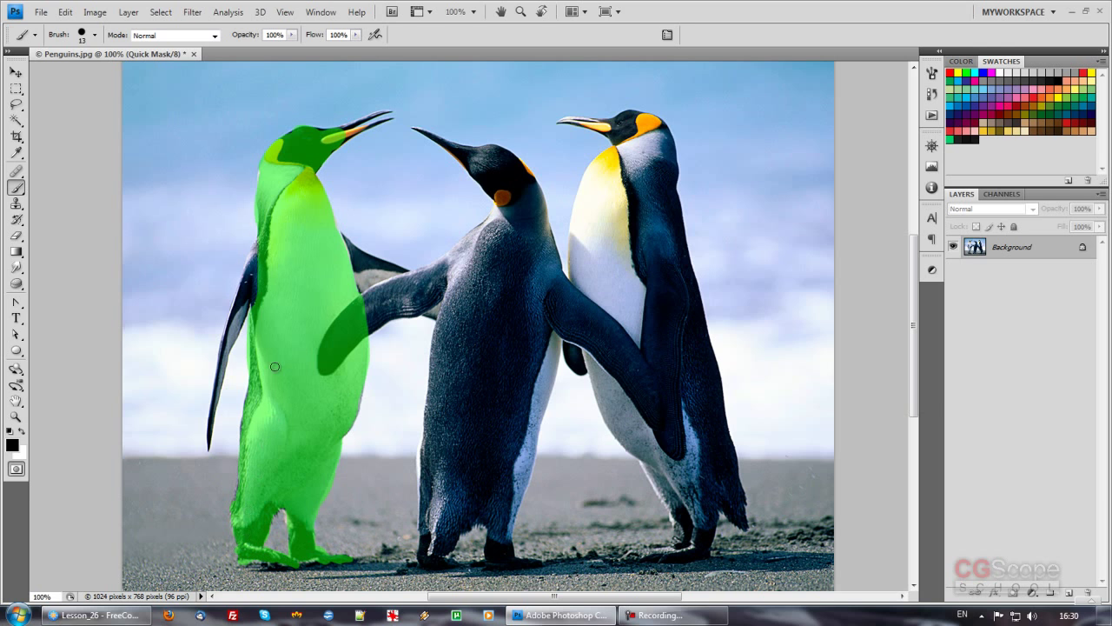
{"action": "key", "text": "bracketright"}
{"action": "key", "text": "bracketright"}
{"action": "key", "text": "bracketright"}
{"action": "mouse_move", "coordinate": [254, 300]}
{"action": "left_mouse_down"}
{"action": "mouse_move", "coordinate": [261, 247]}
{"action": "mouse_move", "coordinate": [216, 431]}
{"action": "mouse_move", "coordinate": [247, 274]}
{"action": "mouse_move", "coordinate": [228, 315]}
{"action": "mouse_move", "coordinate": [247, 286]}
{"action": "left_mouse_up"}
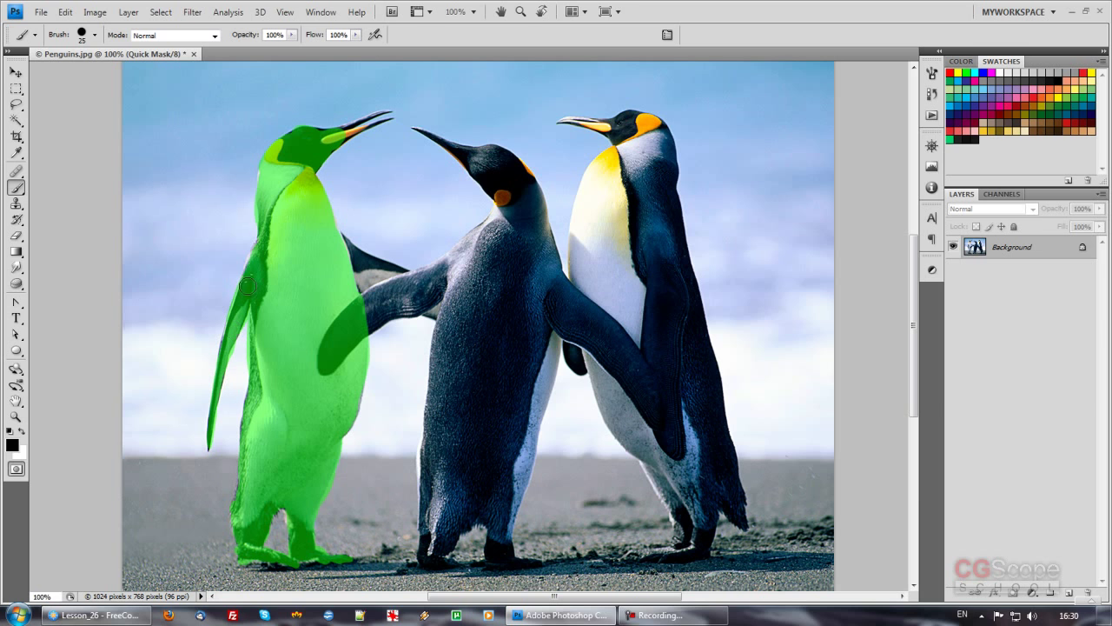
{"action": "left_click_drag", "start_coordinate": [261, 236], "coordinate": [255, 252]}
{"action": "mouse_move", "coordinate": [325, 129]}
{"action": "left_mouse_down"}
{"action": "mouse_move", "coordinate": [314, 131]}
{"action": "mouse_move", "coordinate": [368, 131]}
{"action": "left_mouse_up"}
{"action": "left_click_drag", "start_coordinate": [349, 247], "coordinate": [380, 274]}
{"action": "left_click_drag", "start_coordinate": [346, 248], "coordinate": [362, 264]}
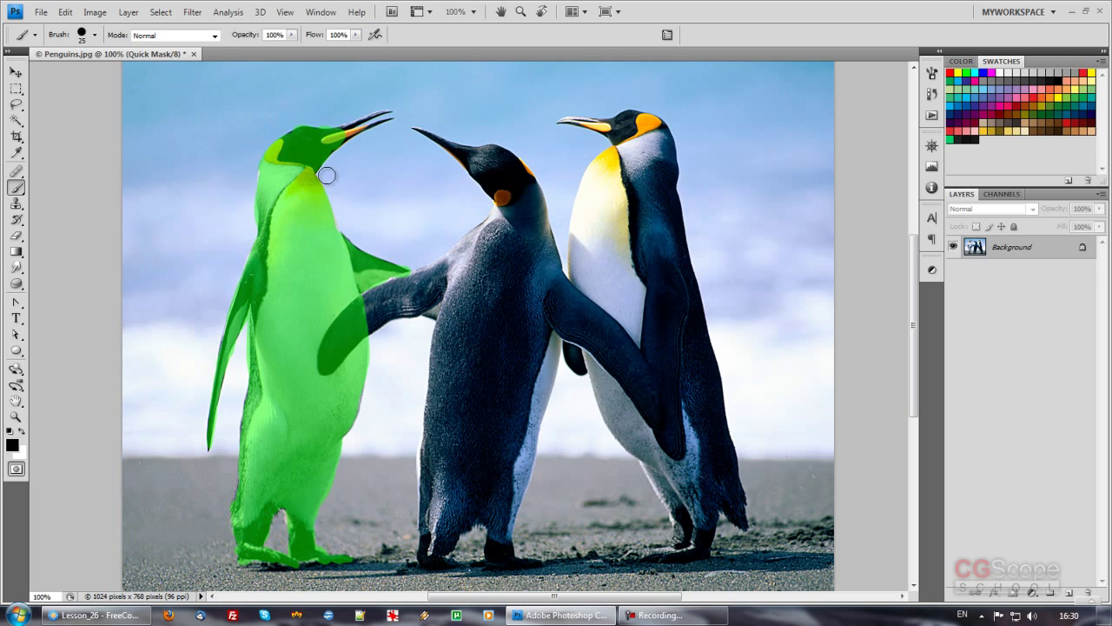
Reduce the brush to 5 px for the beak detail and open the Select menu
{"action": "key", "text": "bracketleft"}
{"action": "key", "text": "bracketleft"}
{"action": "key", "text": "bracketleft"}
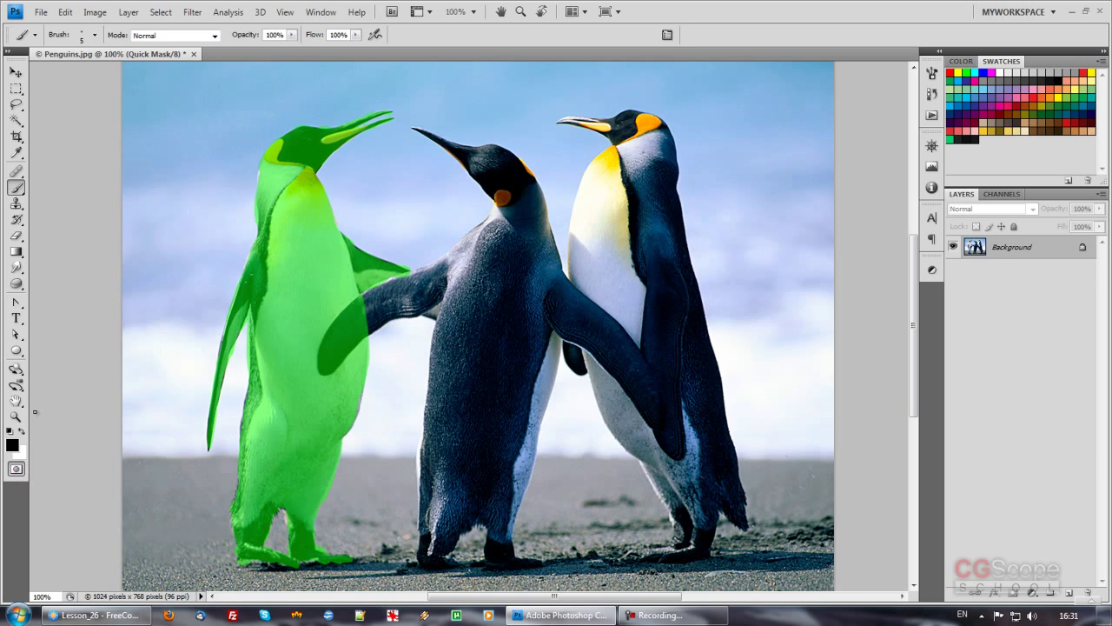
{"action": "left_click", "coordinate": [161, 12]}
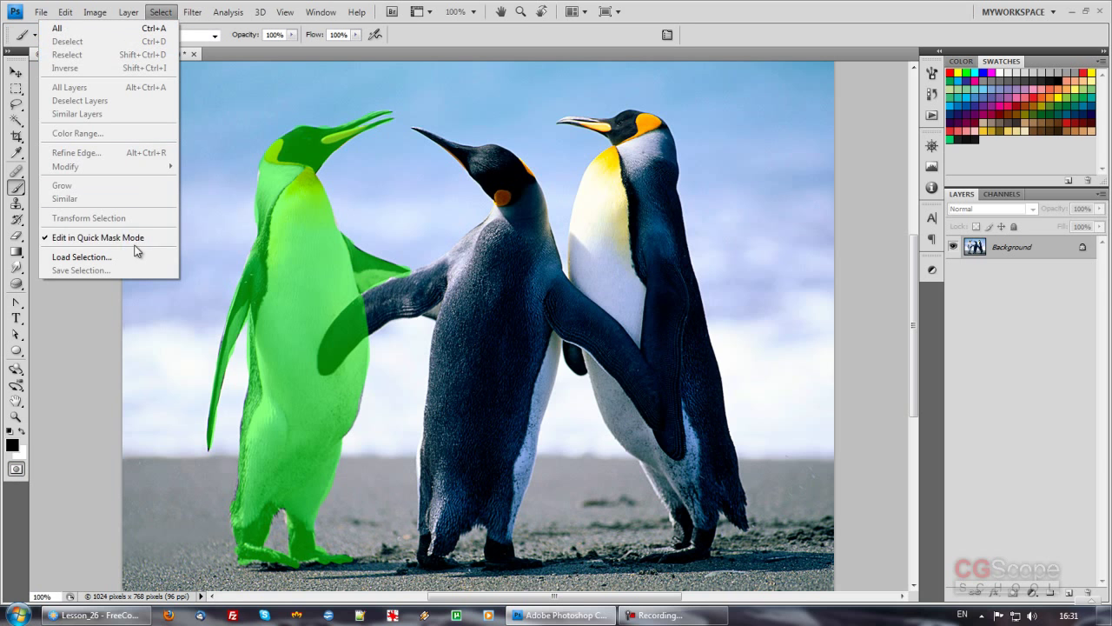
Close the Select menu and exit Quick Mask, leaving the left penguin selected
{"action": "left_click", "coordinate": [434, 32]}
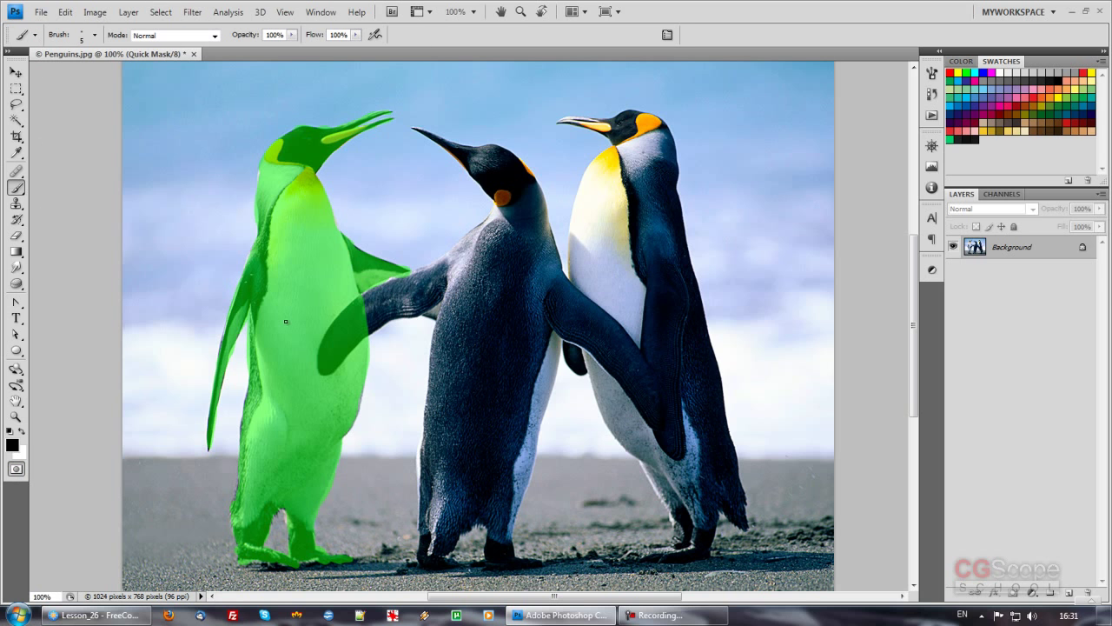
{"action": "key", "text": "q"}
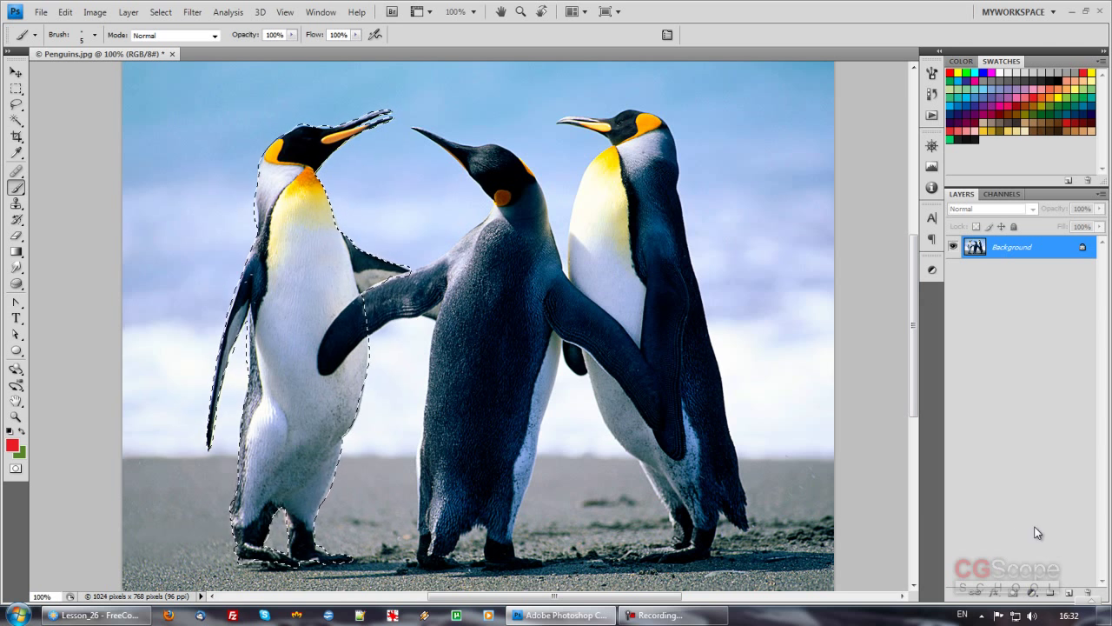
{"action": "left_click", "coordinate": [1032, 592]}
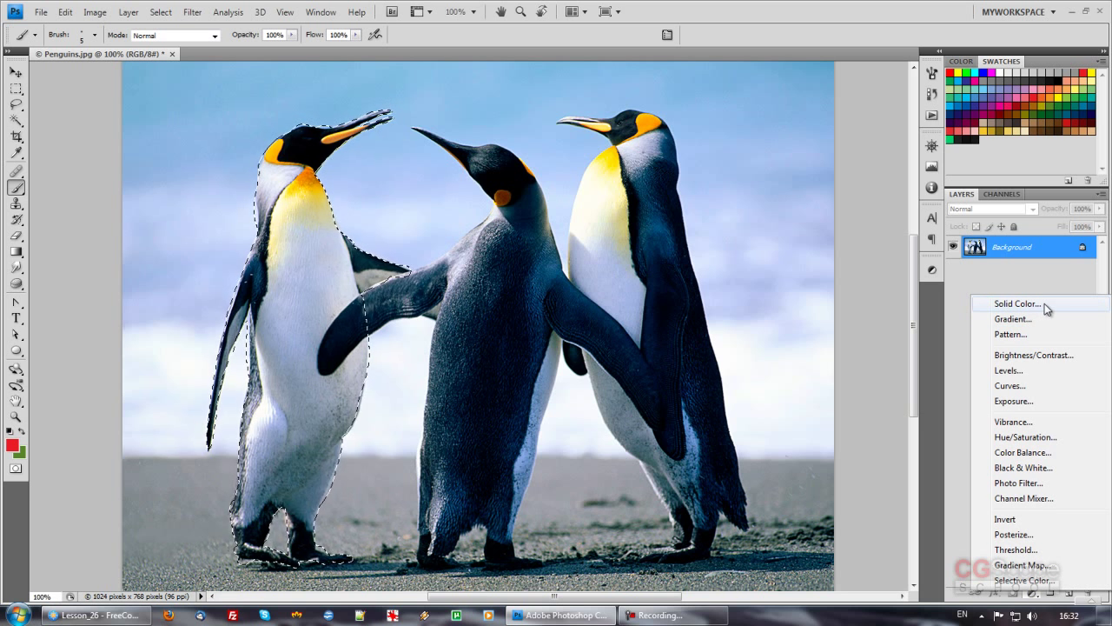
{"action": "left_click", "coordinate": [1044, 304]}
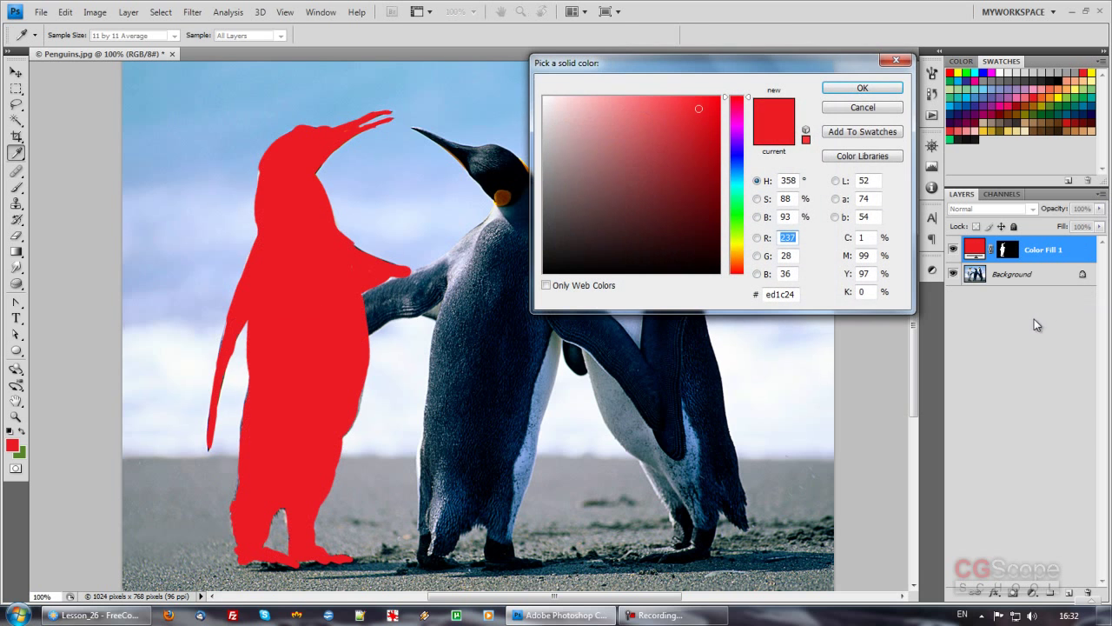
{"action": "left_click", "coordinate": [875, 90]}
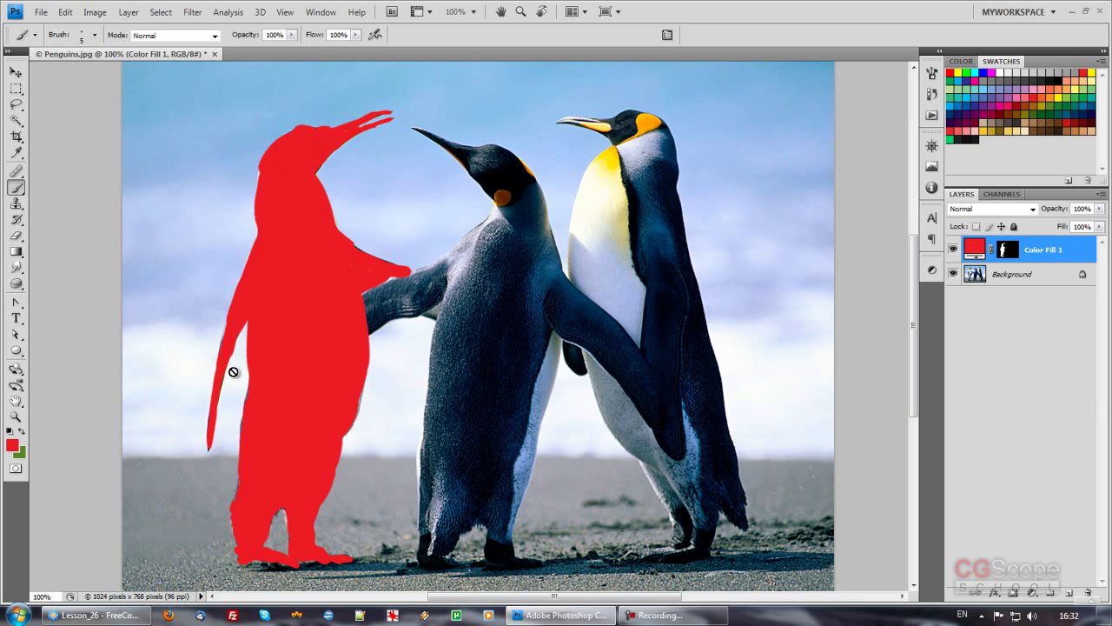
{"action": "left_click", "coordinate": [954, 250]}
{"action": "left_click", "coordinate": [954, 251]}
{"action": "left_click_drag", "start_coordinate": [1083, 245], "coordinate": [1087, 592]}
{"action": "key", "text": "ctrl+z"}
{"action": "key", "text": "ctrl+alt+z"}
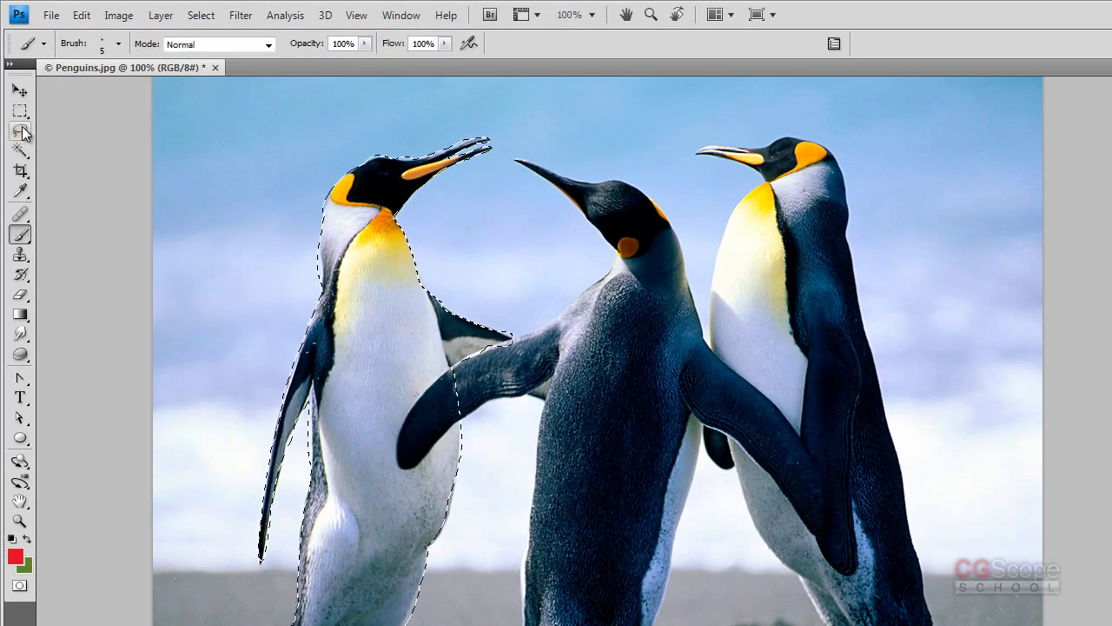
Switch to the Polygonal Lasso Tool from the Lasso tool flyout
{"action": "left_click", "coordinate": [21, 131]}
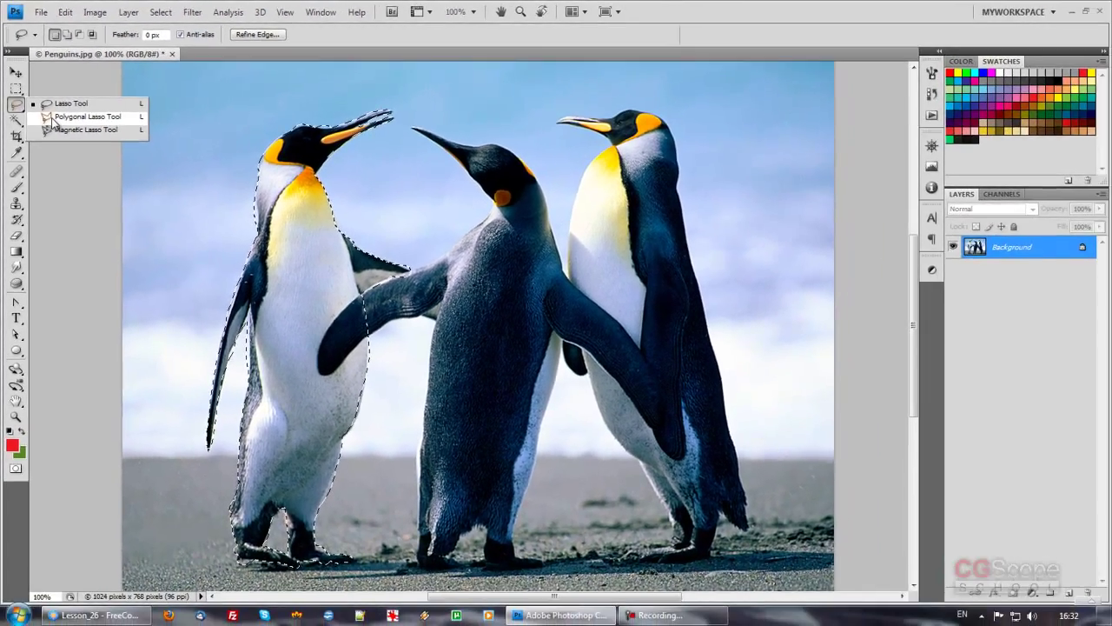
{"action": "left_click", "coordinate": [53, 120]}
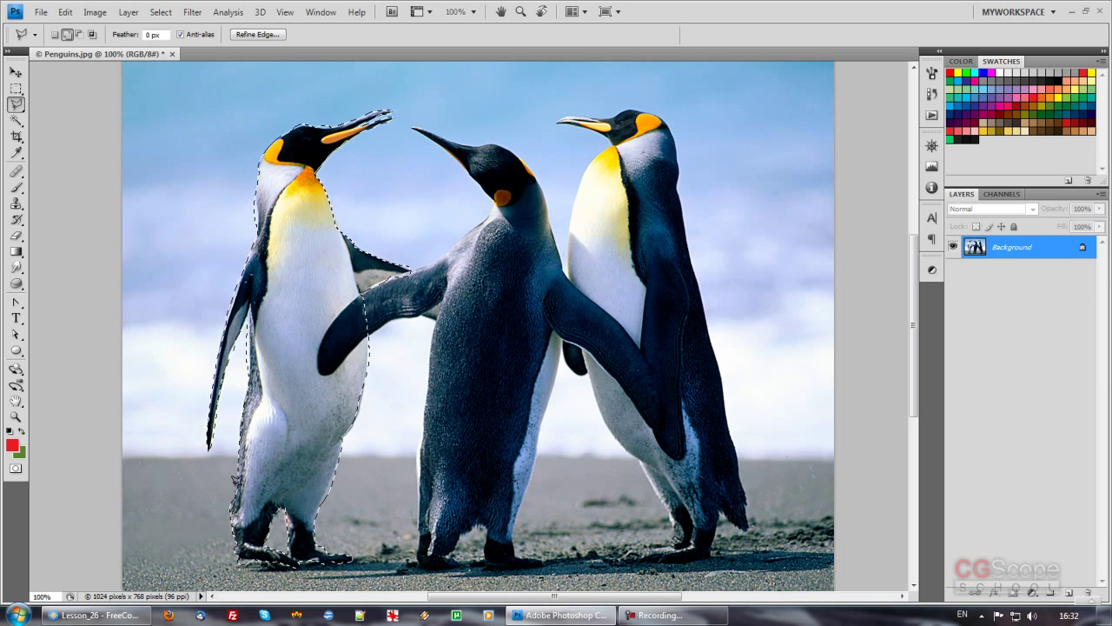
Toggle Quick Mask repeatedly, leaving the left penguin's selection as a green mask, then select the Brush
{"action": "key", "text": "q"}
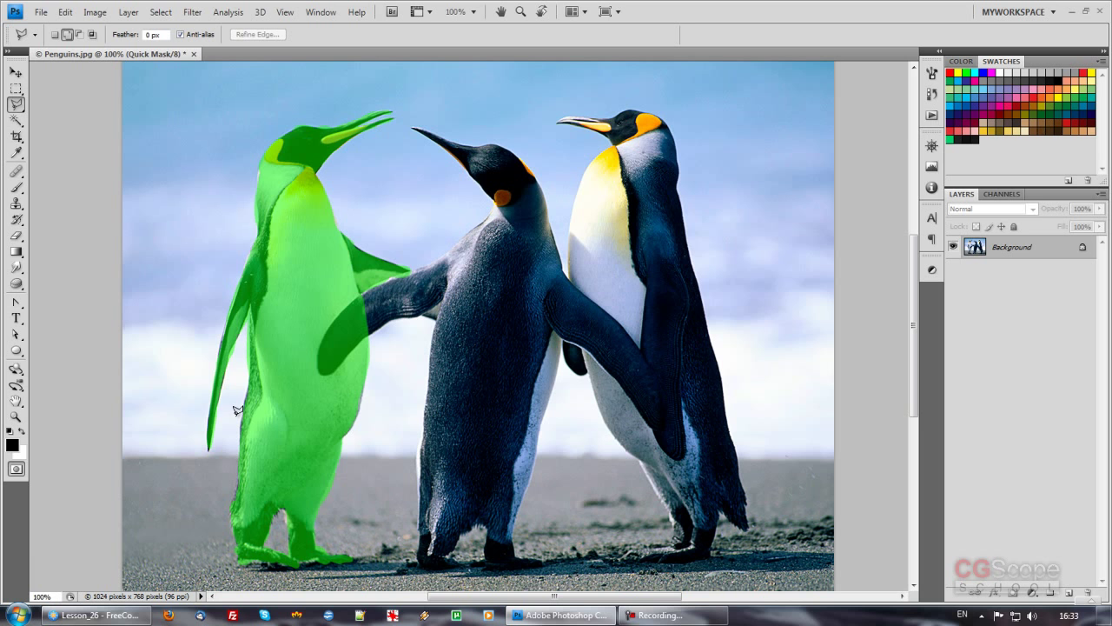
{"action": "key", "text": "q"}
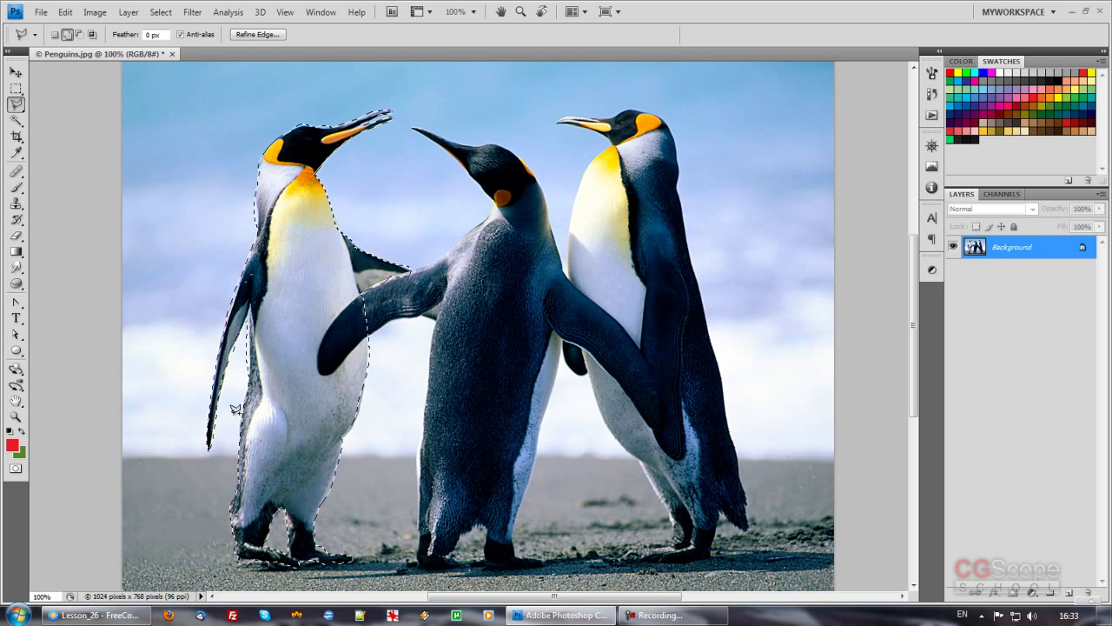
{"action": "key", "text": "q"}
{"action": "key", "text": "q"}
{"action": "key", "text": "q"}
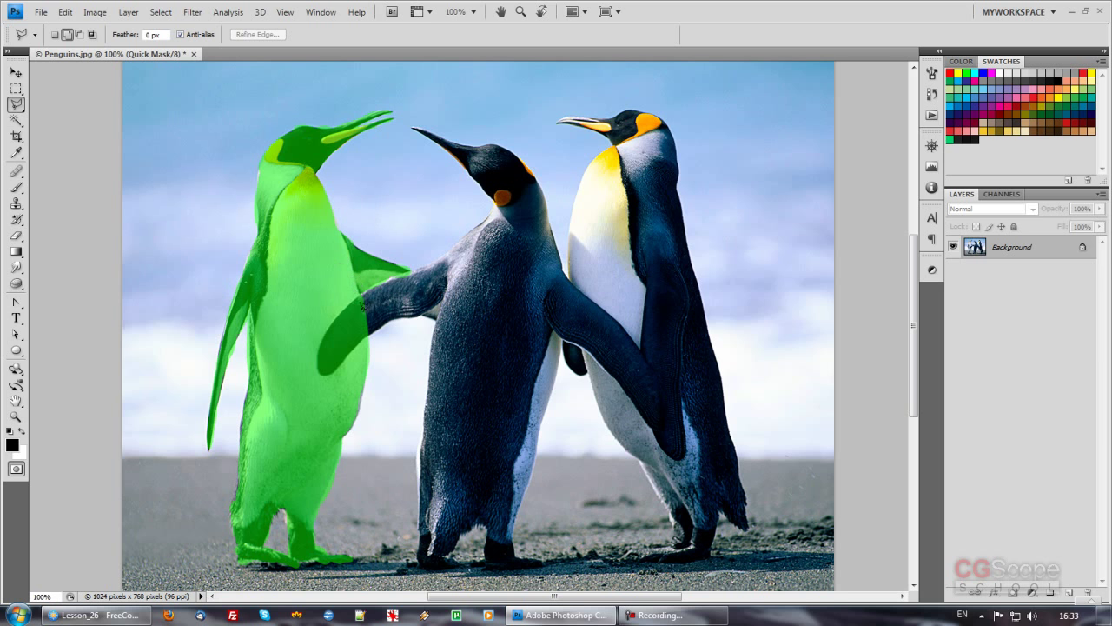
{"action": "key", "text": "q"}
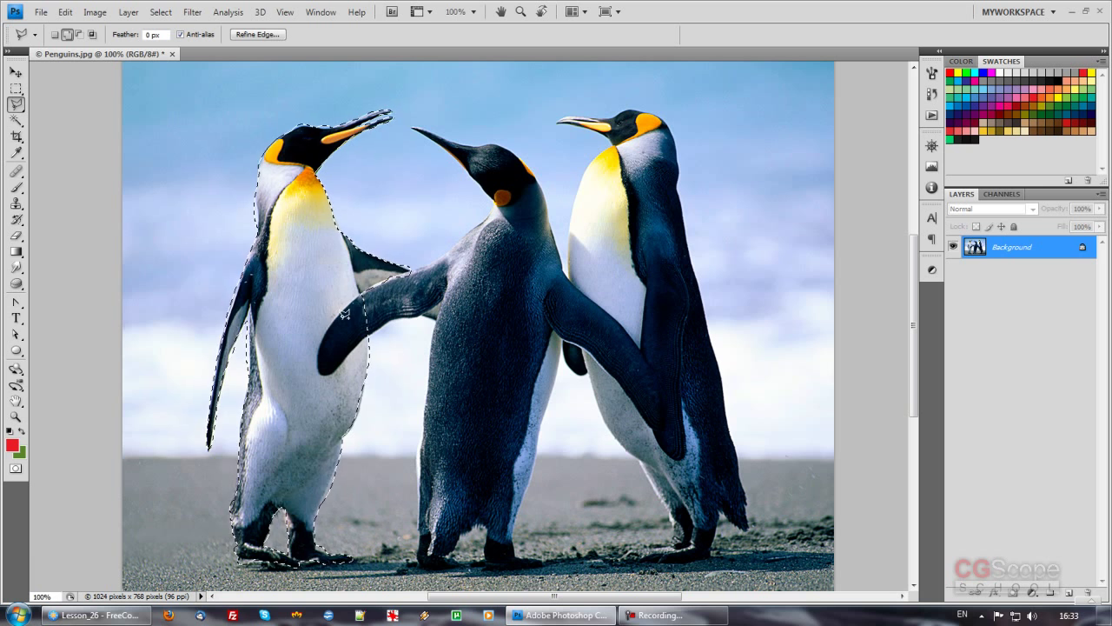
{"action": "key", "text": "q"}
{"action": "key", "text": "q"}
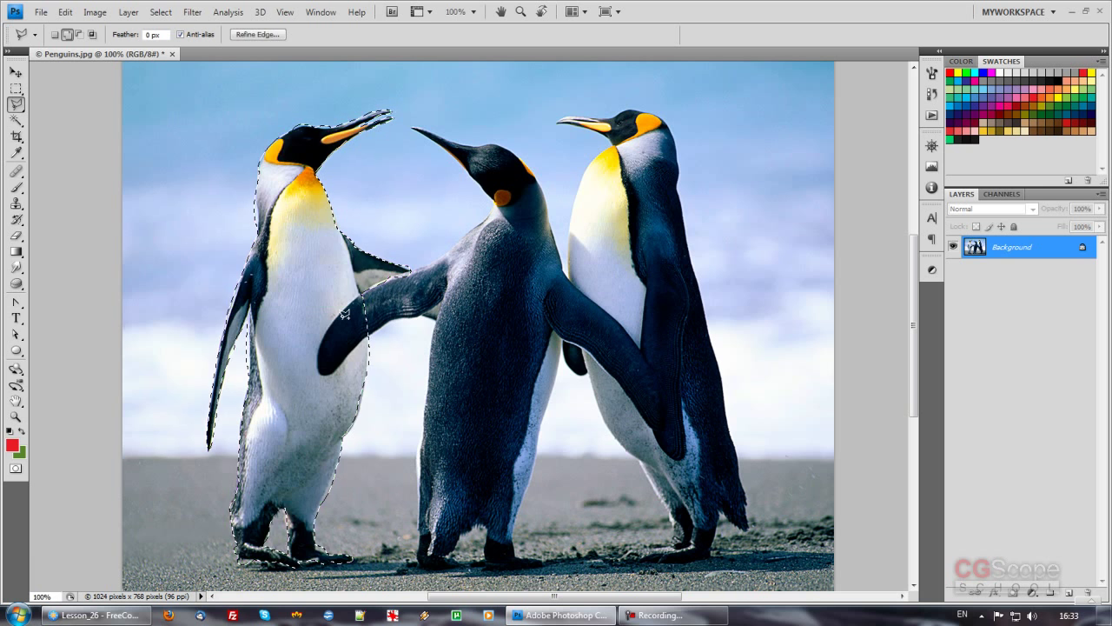
{"action": "key", "text": "q"}
{"action": "key", "text": "q"}
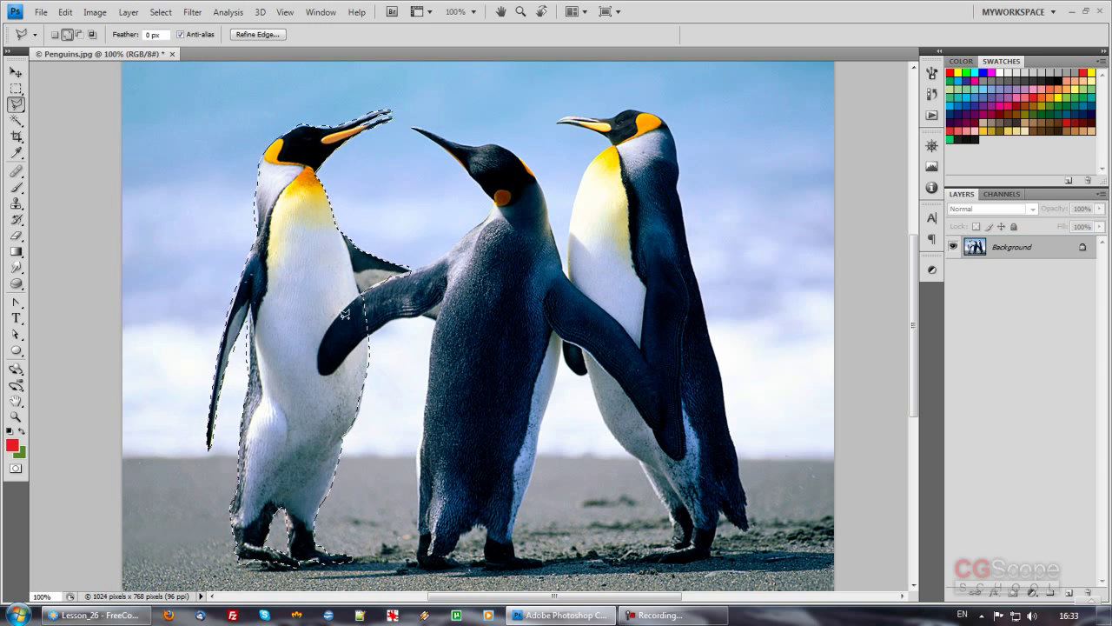
{"action": "key", "text": "q"}
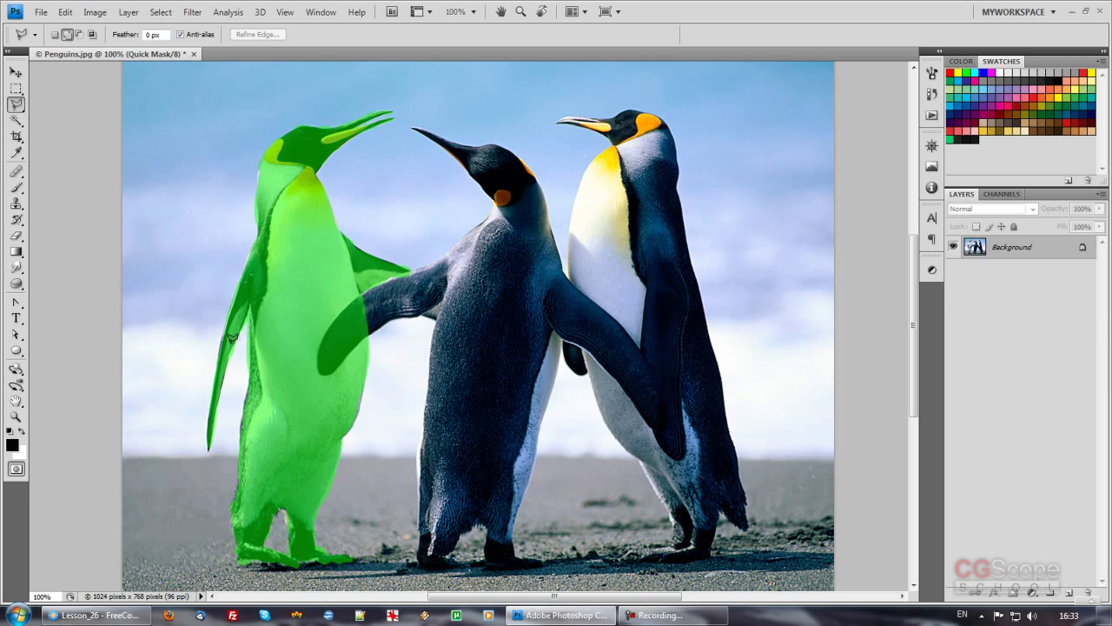
{"action": "key", "text": "b"}
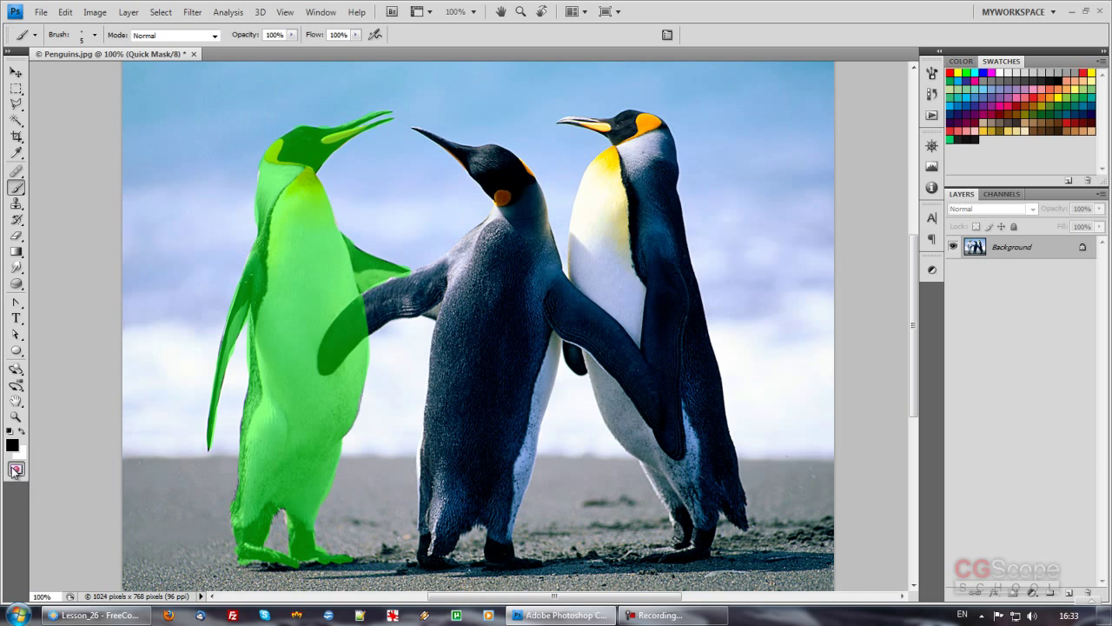
Open Quick Mask Options, close them unchanged, and preview the penguin selection as a mask
{"action": "double_click", "coordinate": [16, 470]}
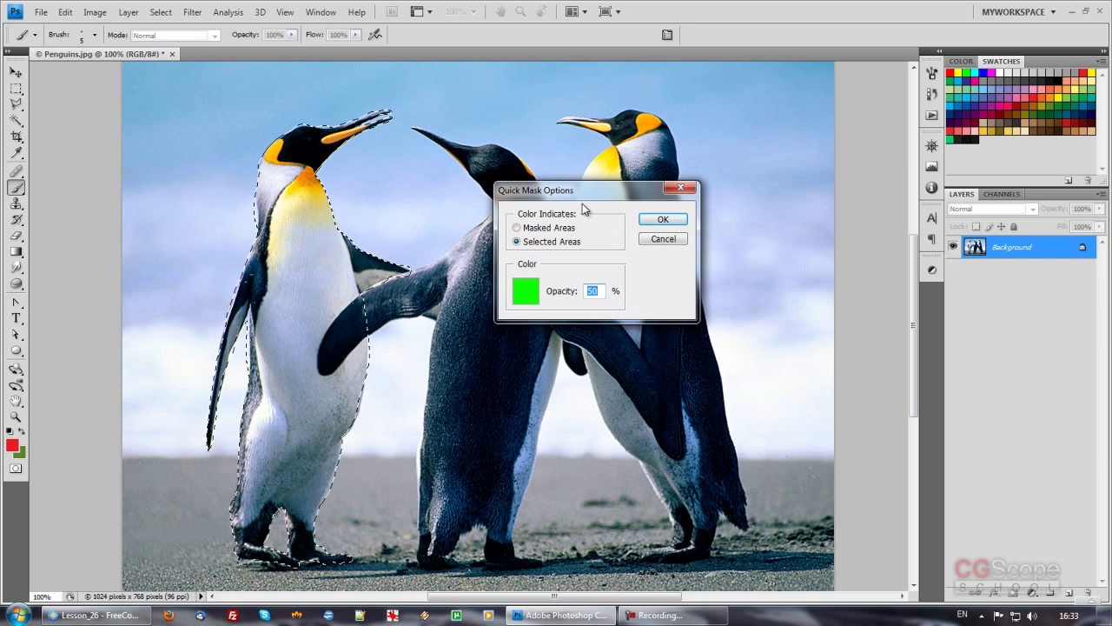
{"action": "left_click_drag", "start_coordinate": [594, 190], "coordinate": [575, 194]}
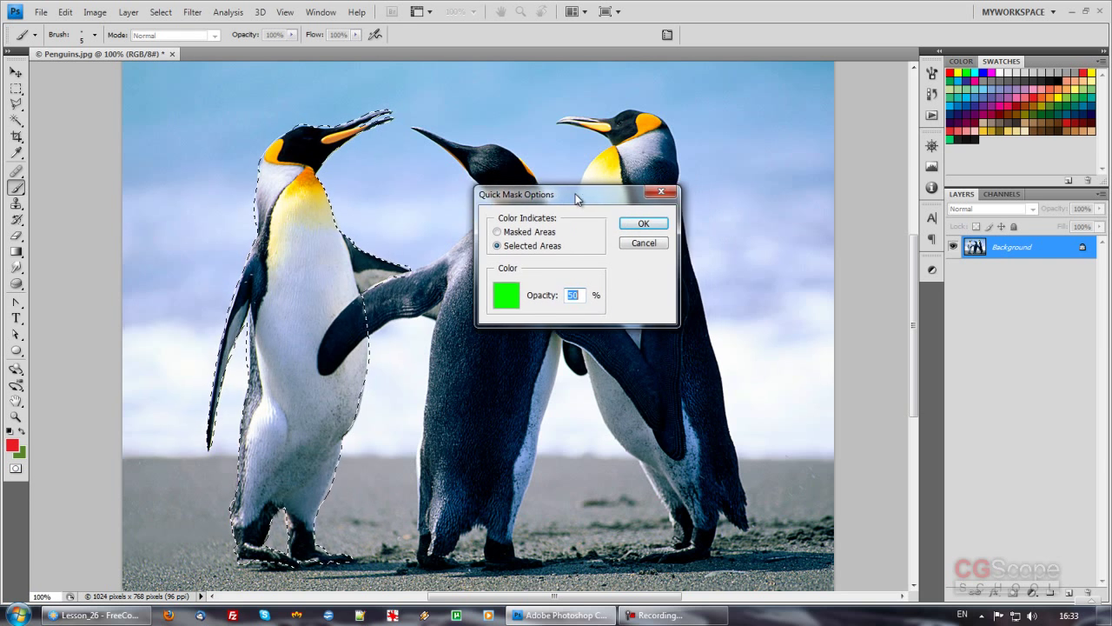
{"action": "left_click", "coordinate": [637, 244]}
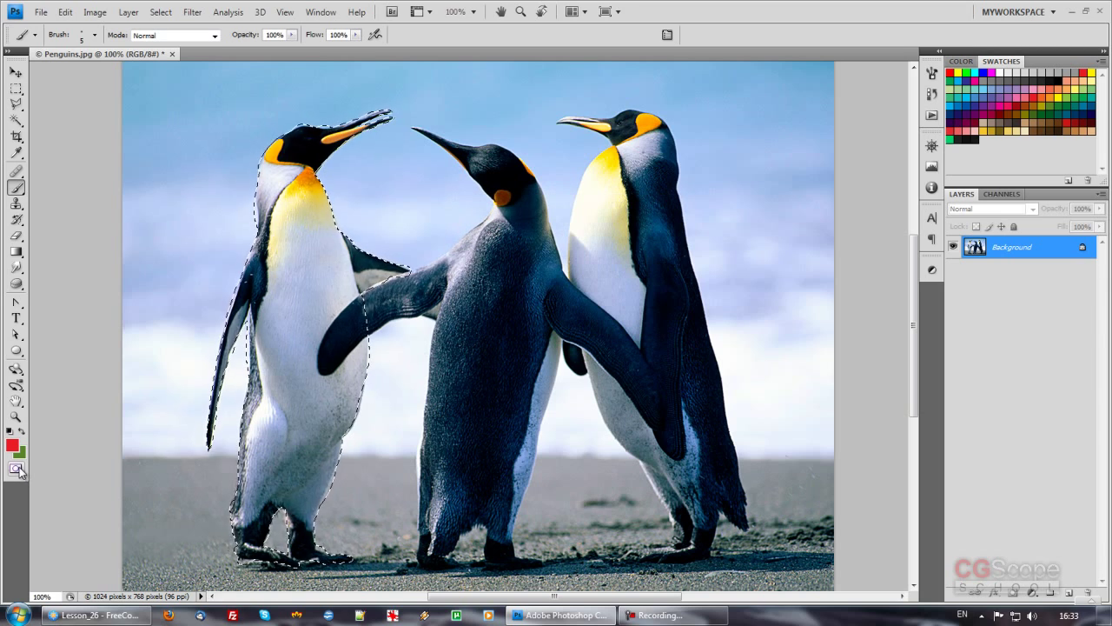
{"action": "left_click", "coordinate": [13, 472]}
Set the Quick Mask colour to indicate Masked Areas and toggle Q to check it
{"action": "double_click", "coordinate": [14, 472]}
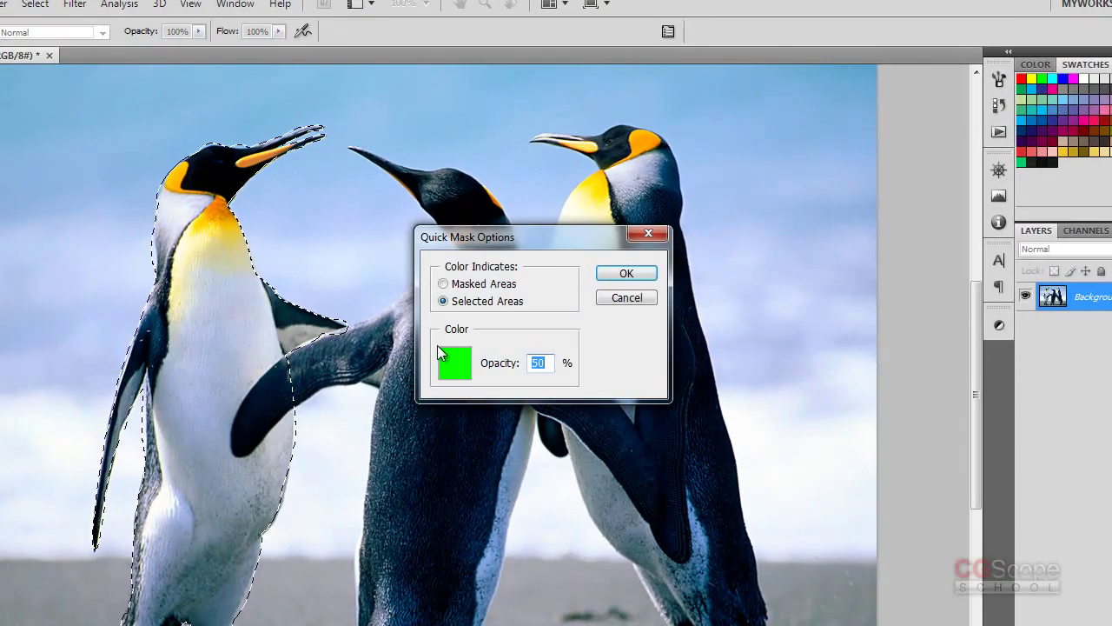
{"action": "left_click_drag", "start_coordinate": [571, 244], "coordinate": [583, 242]}
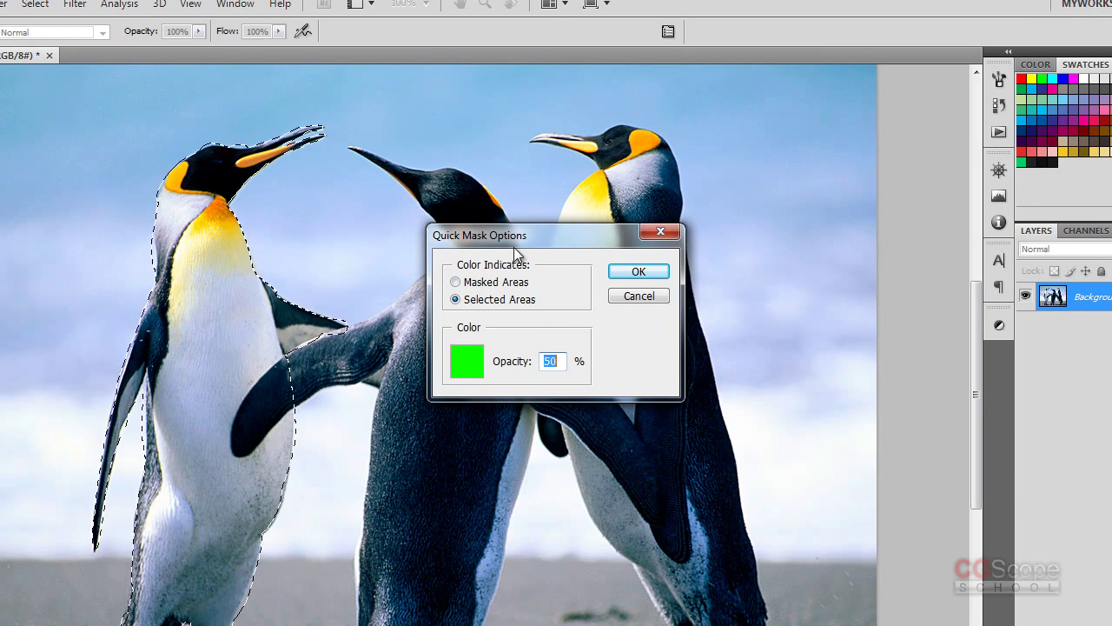
{"action": "left_click", "coordinate": [485, 283]}
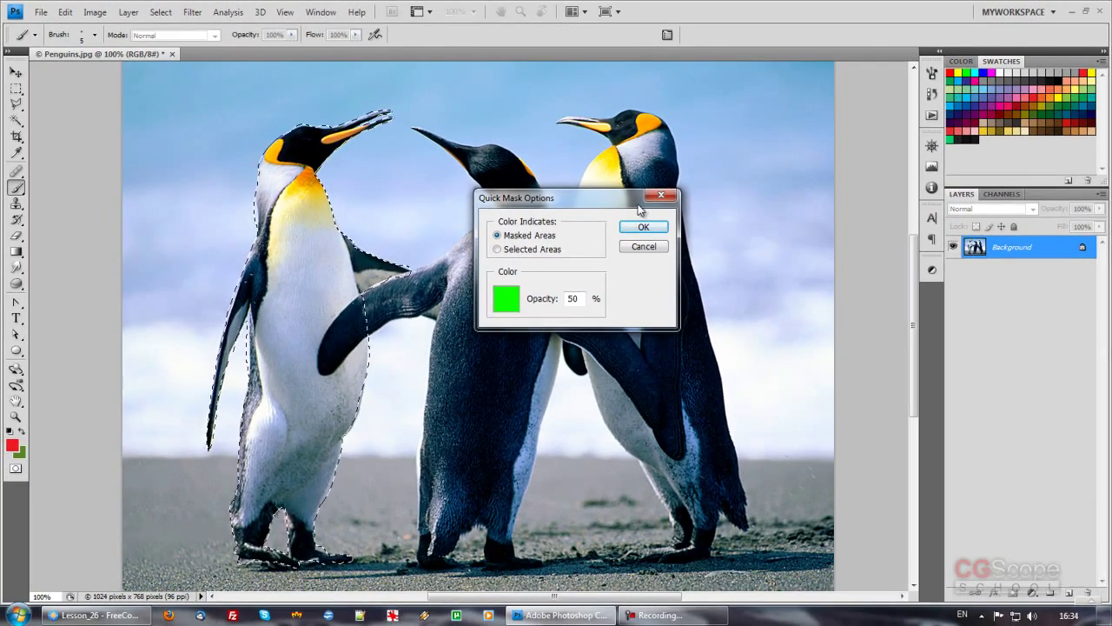
{"action": "left_click", "coordinate": [642, 227]}
{"action": "key", "text": "q"}
{"action": "key", "text": "q"}
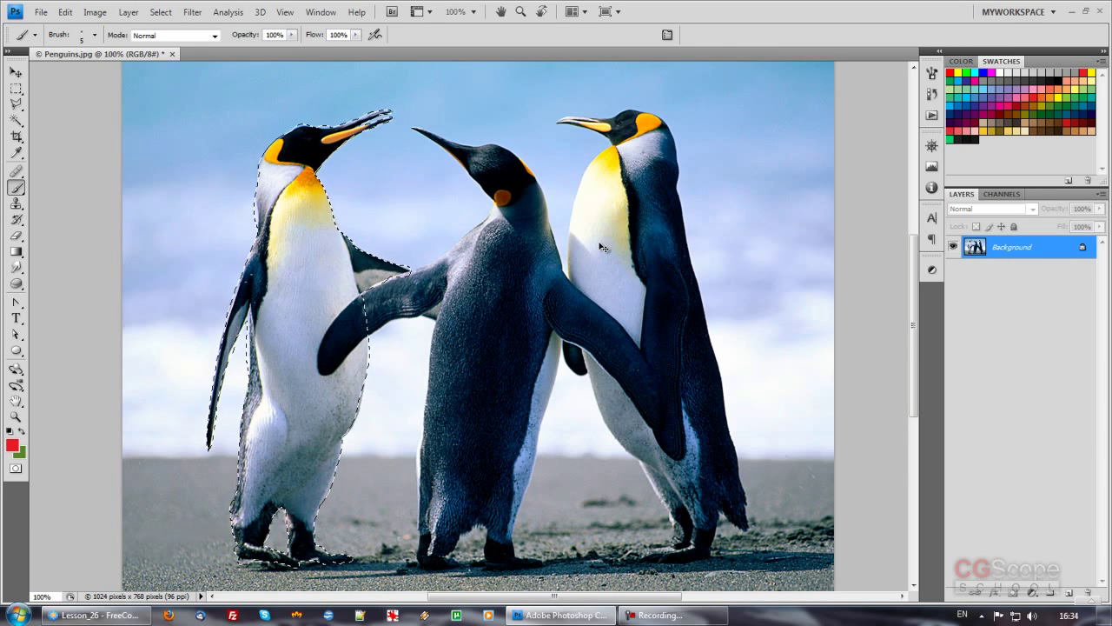
Edit the selection in Quick Mask Mode from the Select menu, accepting the mask options unchanged
{"action": "left_click", "coordinate": [161, 13]}
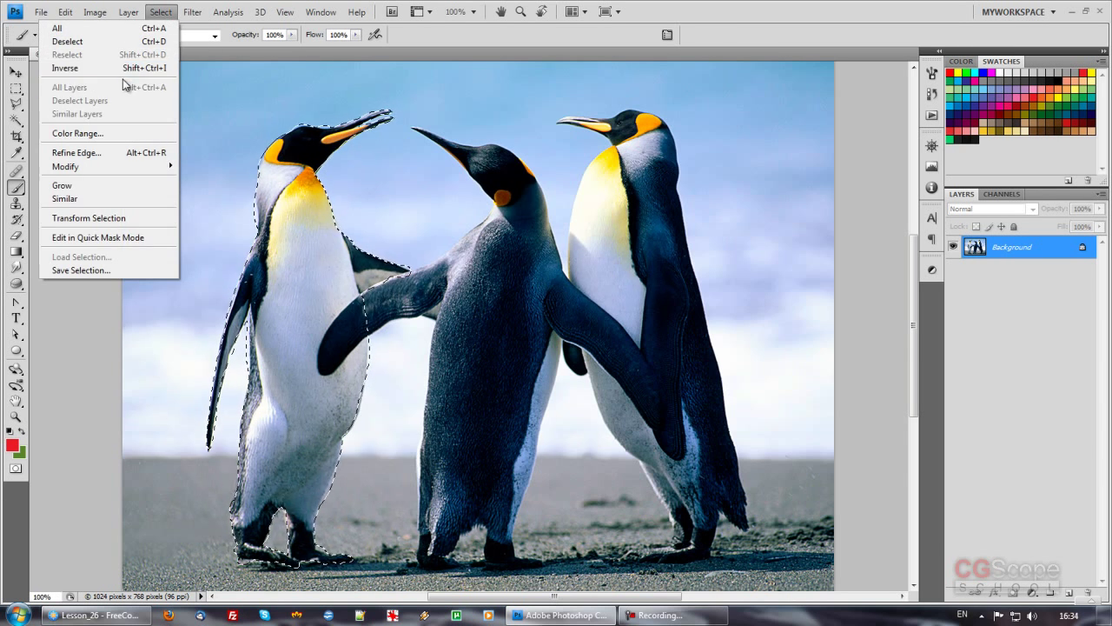
{"action": "left_click", "coordinate": [97, 237]}
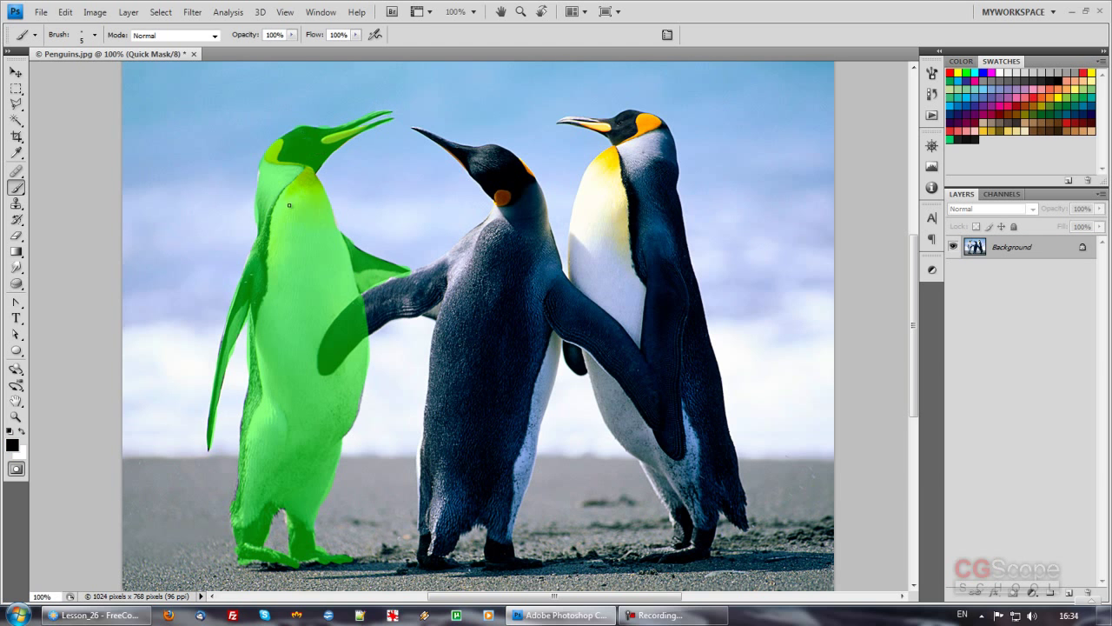
{"action": "double_click", "coordinate": [15, 467]}
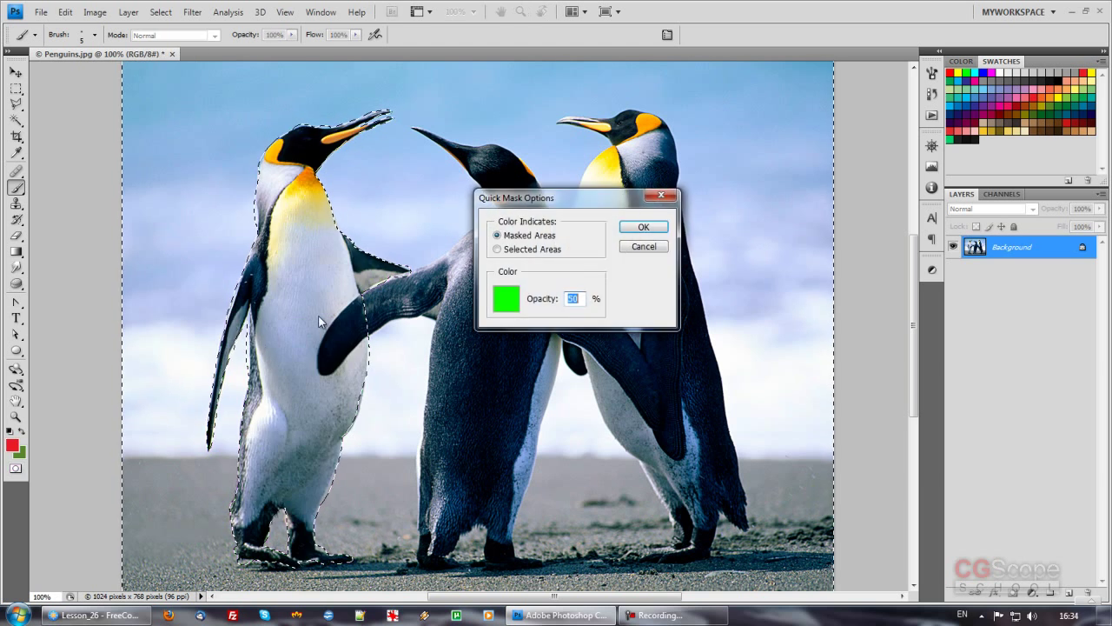
{"action": "left_click", "coordinate": [641, 228]}
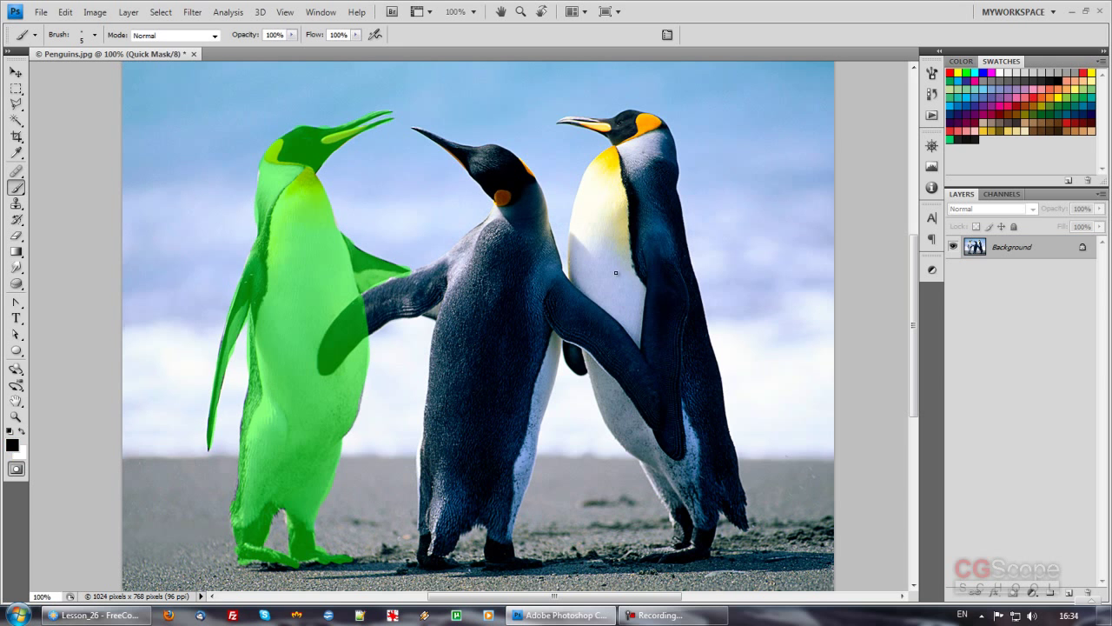
Exit Quick Mask, trial a red foreground fill around the left penguin, then undo it
{"action": "key", "text": "q"}
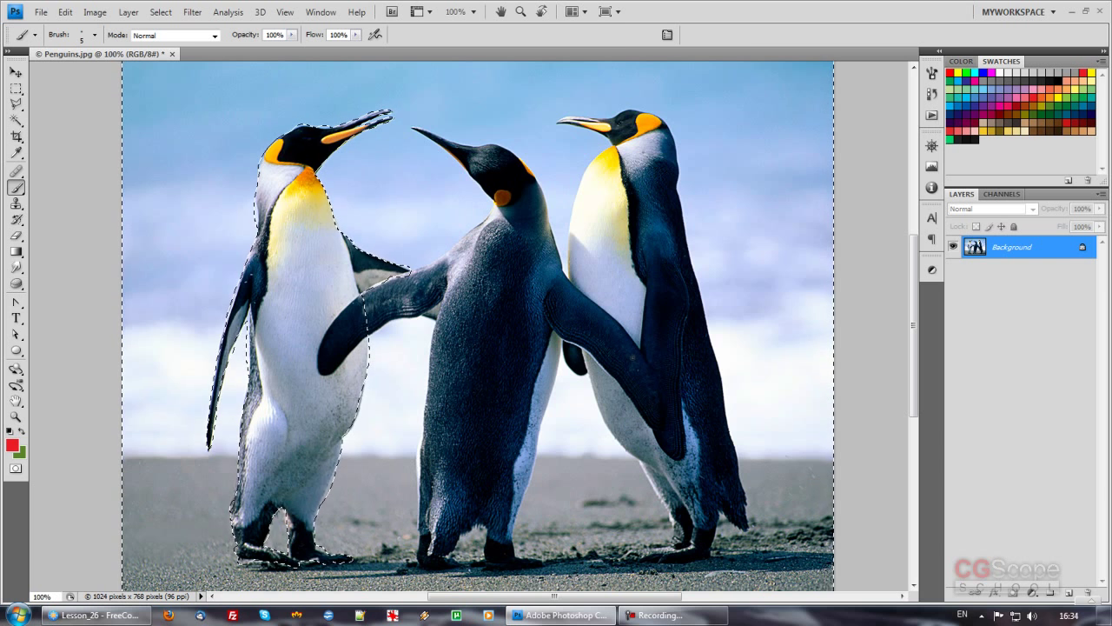
{"action": "key", "text": "alt+BackSpace"}
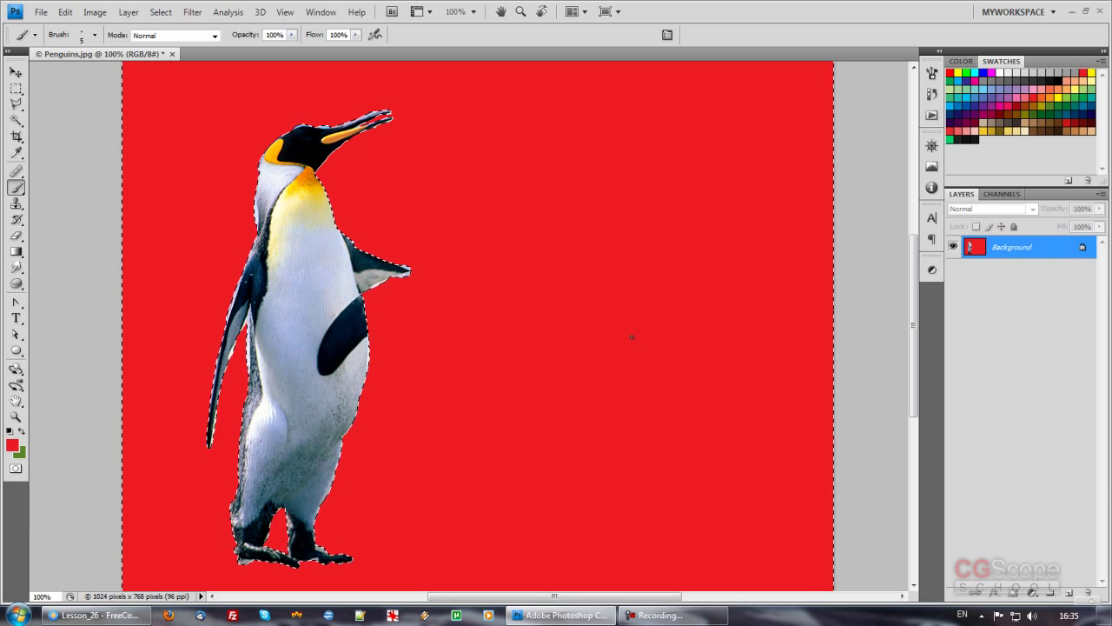
{"action": "key", "text": "ctrl+z"}
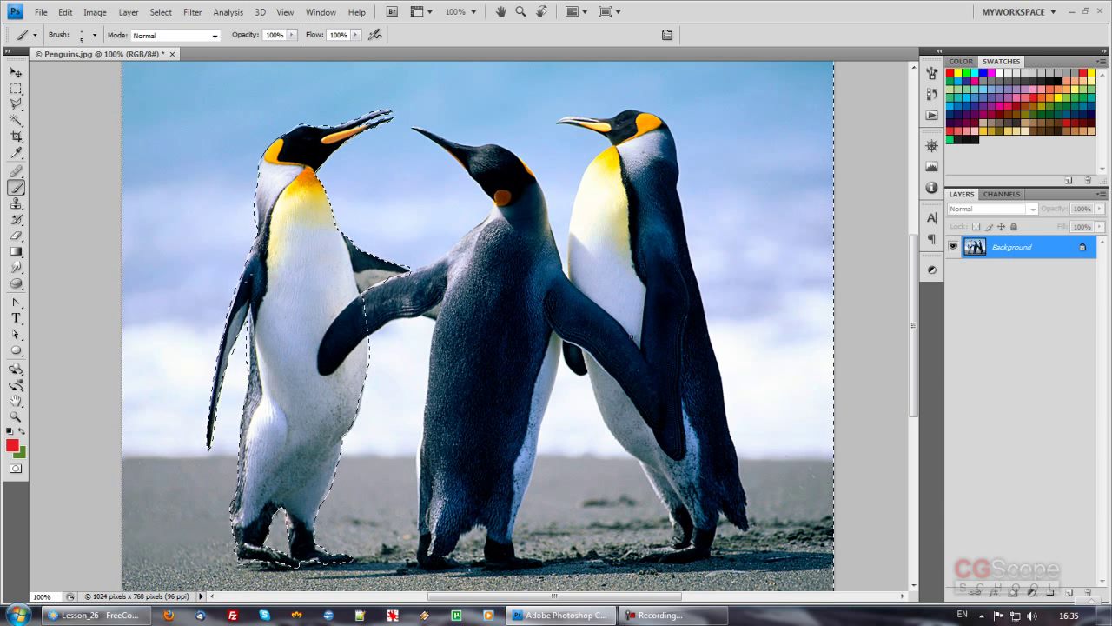
Set the Quick Mask colour to indicate Selected Areas again
{"action": "left_click", "coordinate": [16, 467]}
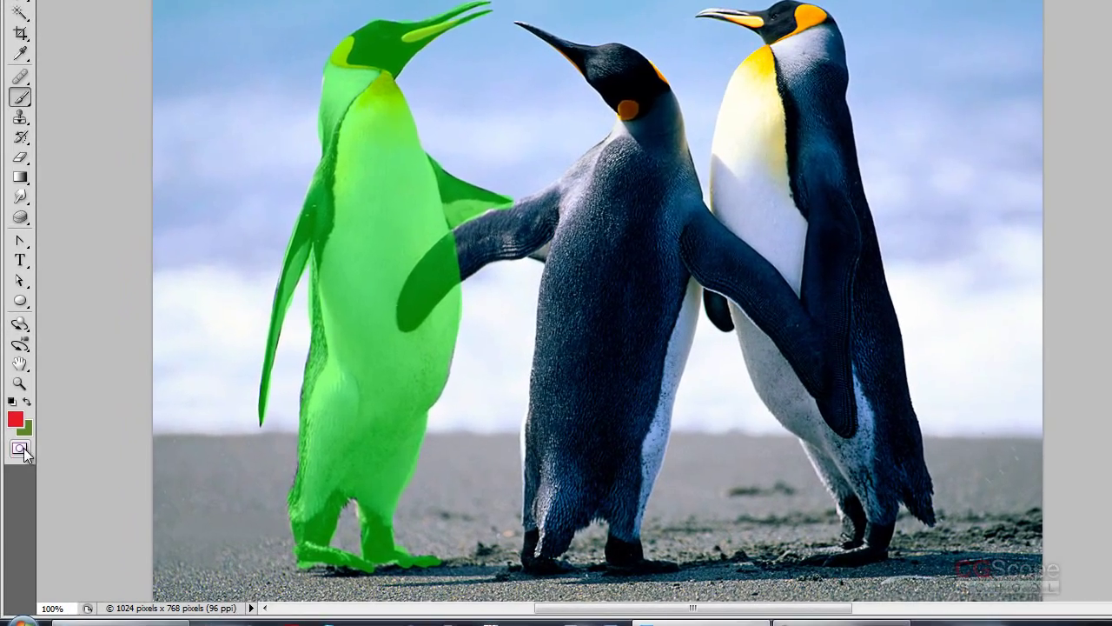
{"action": "double_click", "coordinate": [20, 449]}
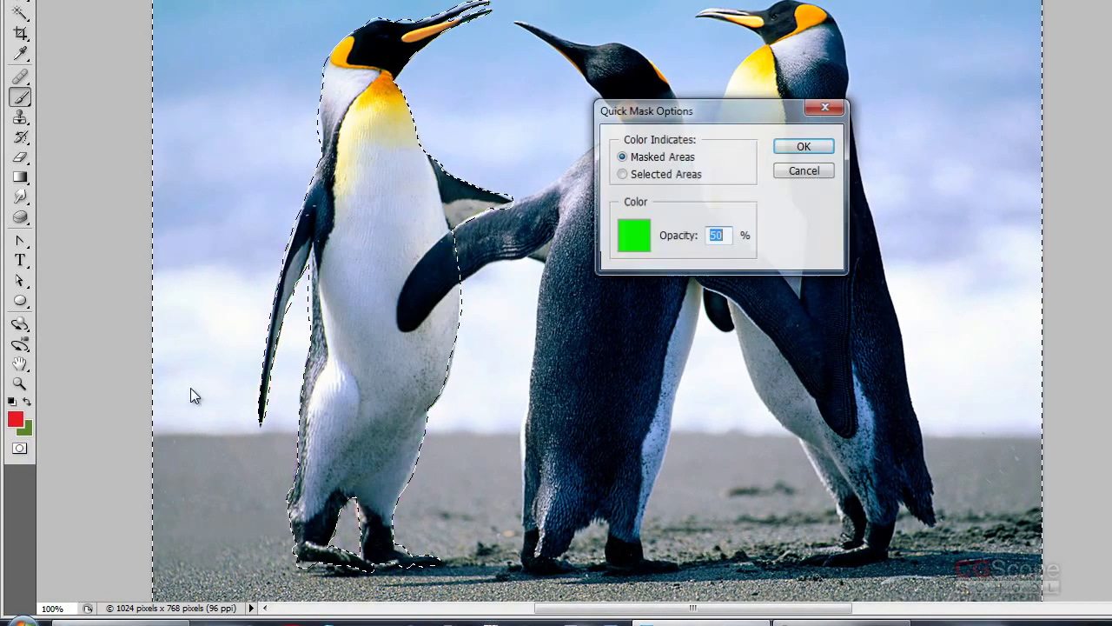
{"action": "left_click", "coordinate": [665, 174]}
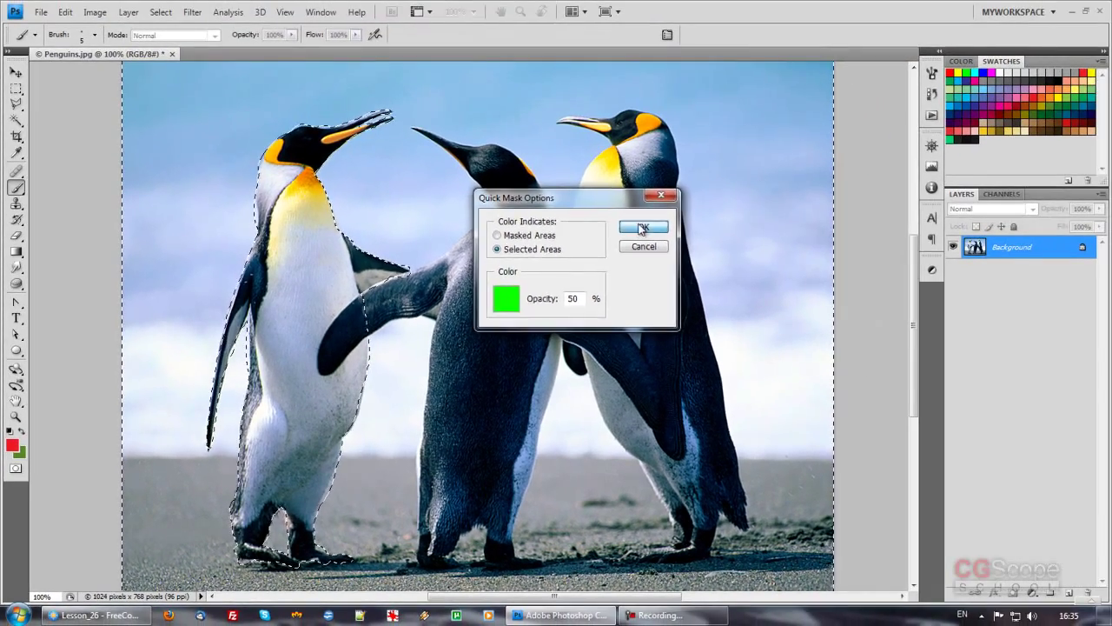
{"action": "left_click", "coordinate": [642, 228]}
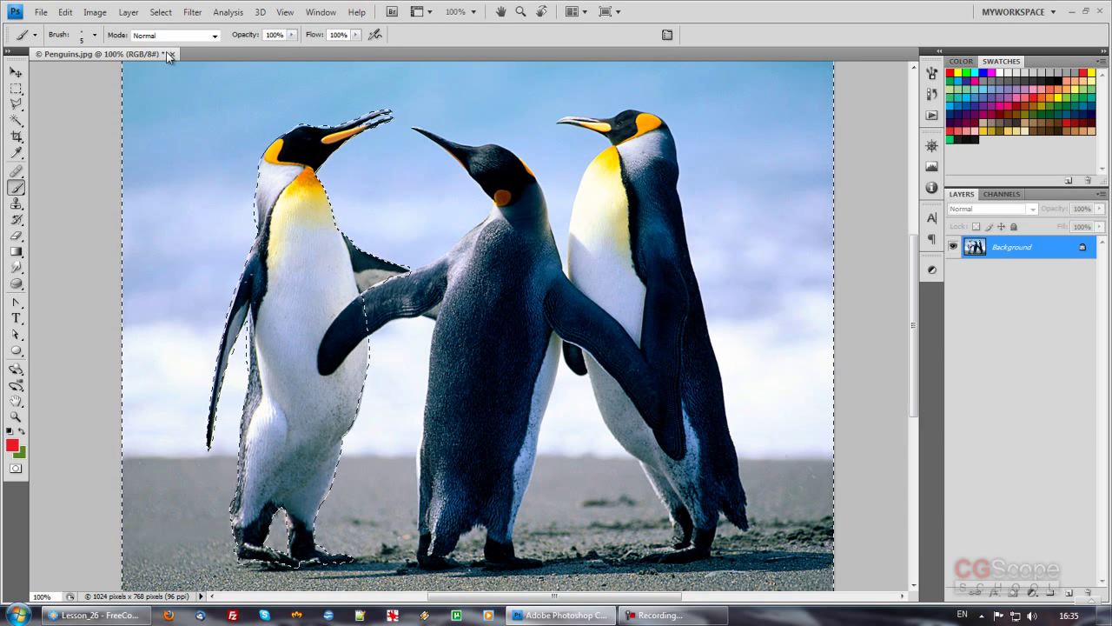
Invert the selection back to the left penguin and preview it with Quick Mask on and off
{"action": "left_click", "coordinate": [161, 12]}
{"action": "left_click", "coordinate": [131, 70]}
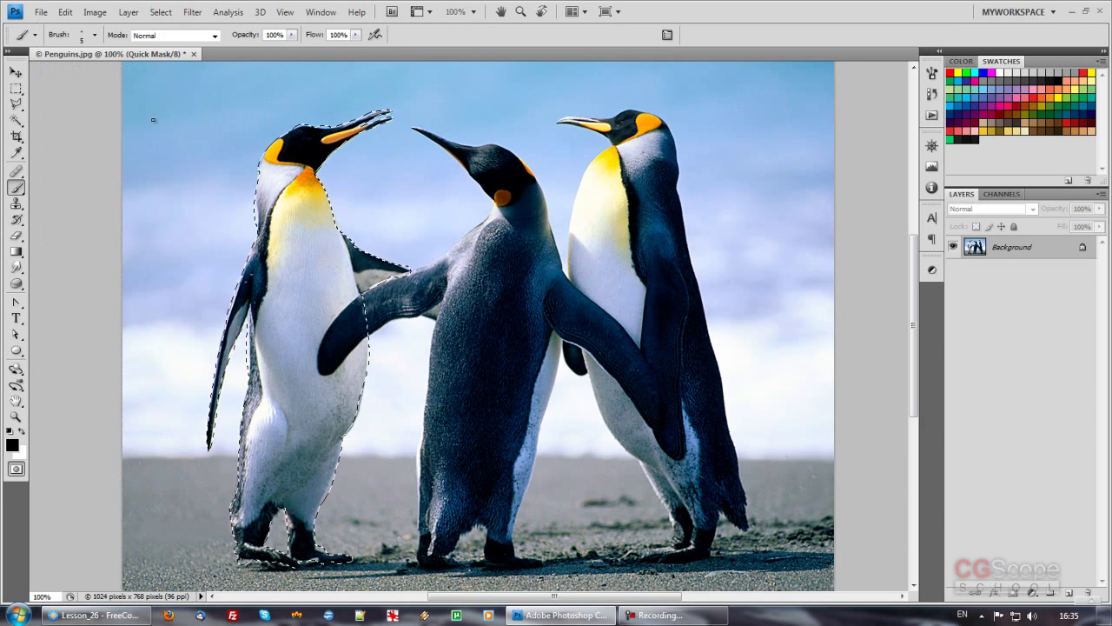
{"action": "key", "text": "q"}
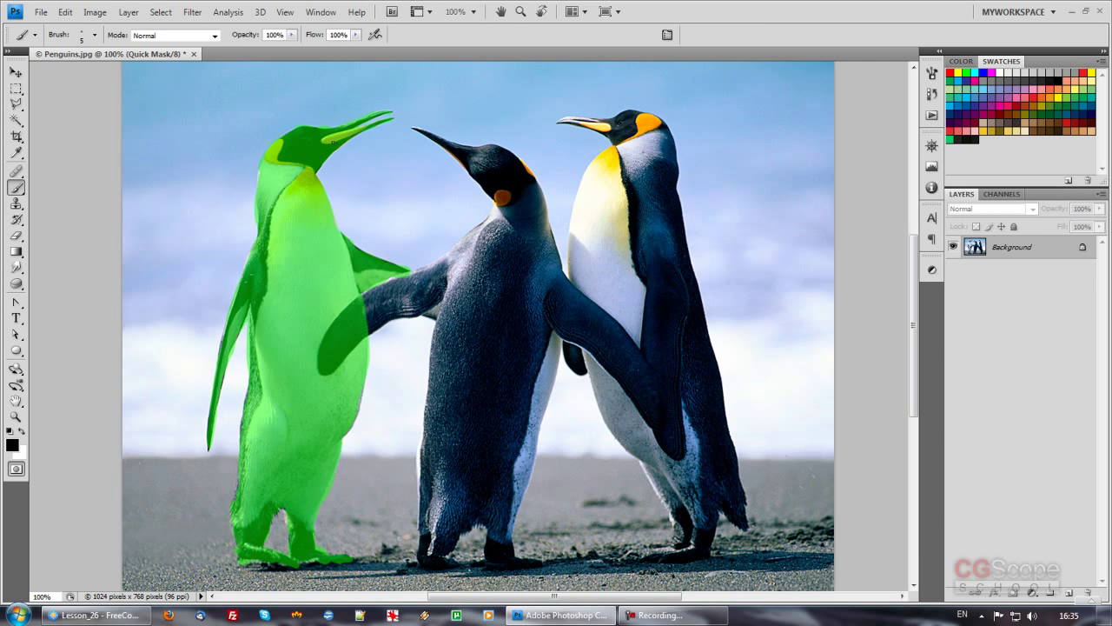
{"action": "key", "text": "q"}
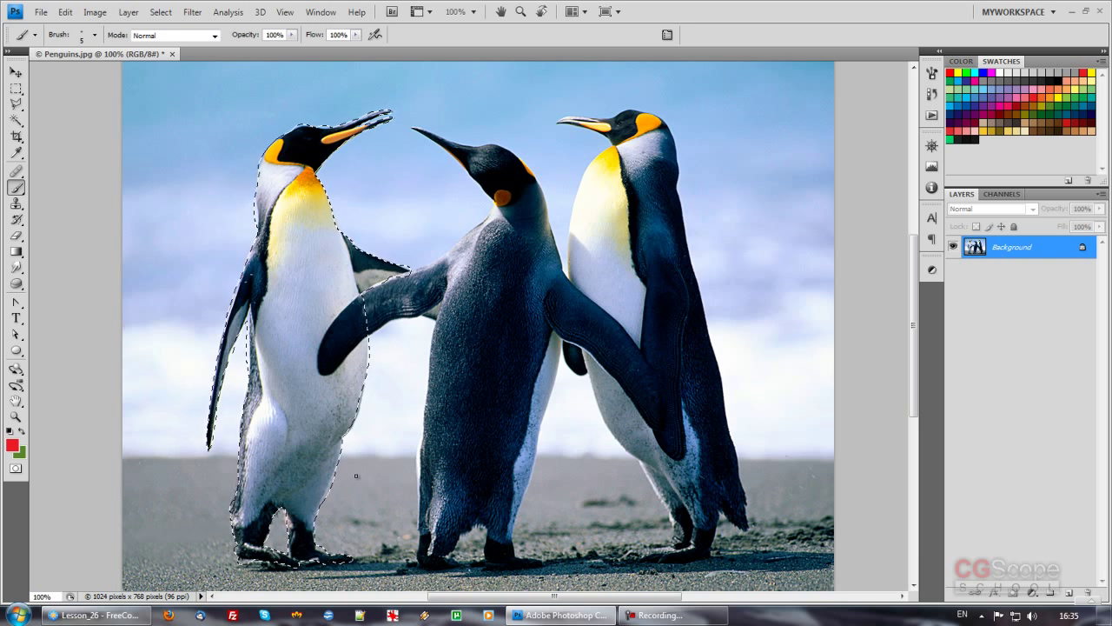
Set the Quick Mask overlay colour to yellow (#fff000), then reopen the mask colour picker
{"action": "double_click", "coordinate": [15, 467]}
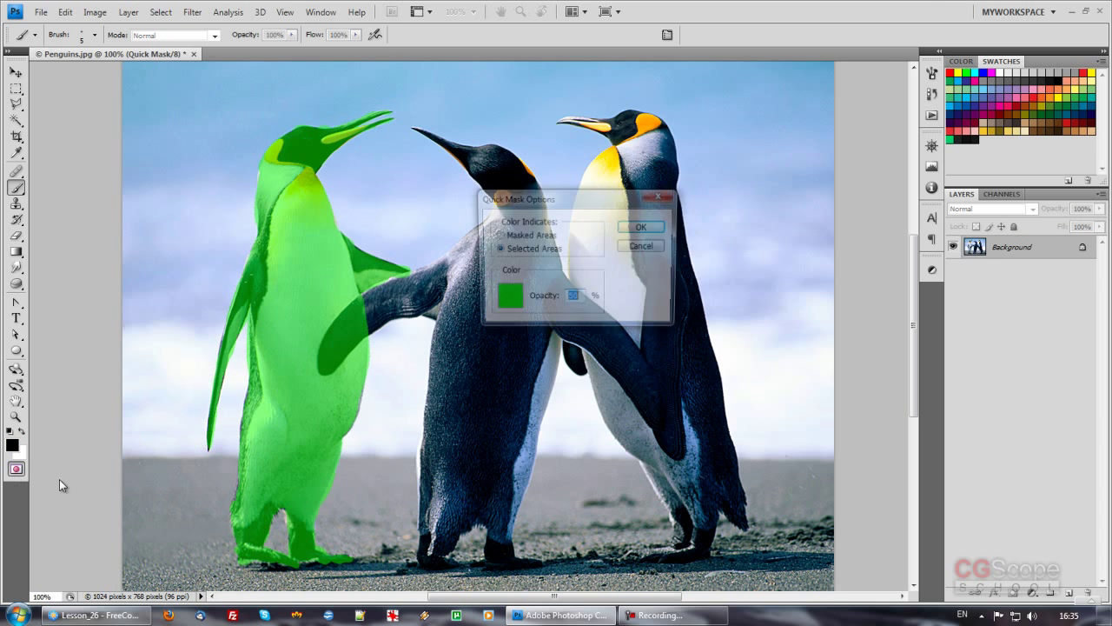
{"action": "left_click_drag", "start_coordinate": [578, 203], "coordinate": [570, 209]}
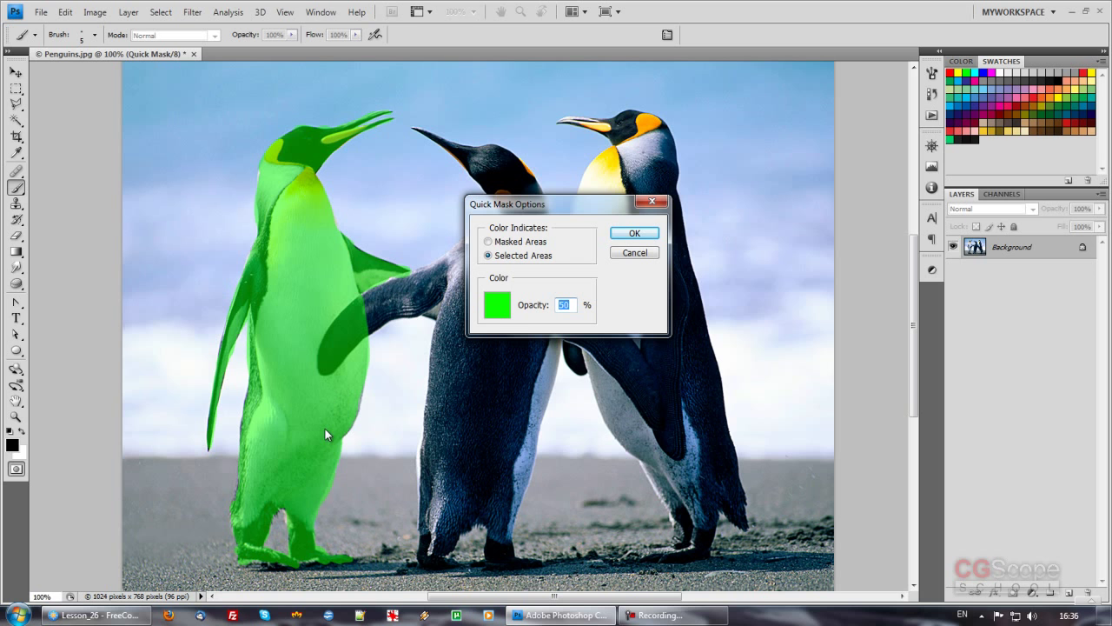
{"action": "left_click", "coordinate": [498, 303]}
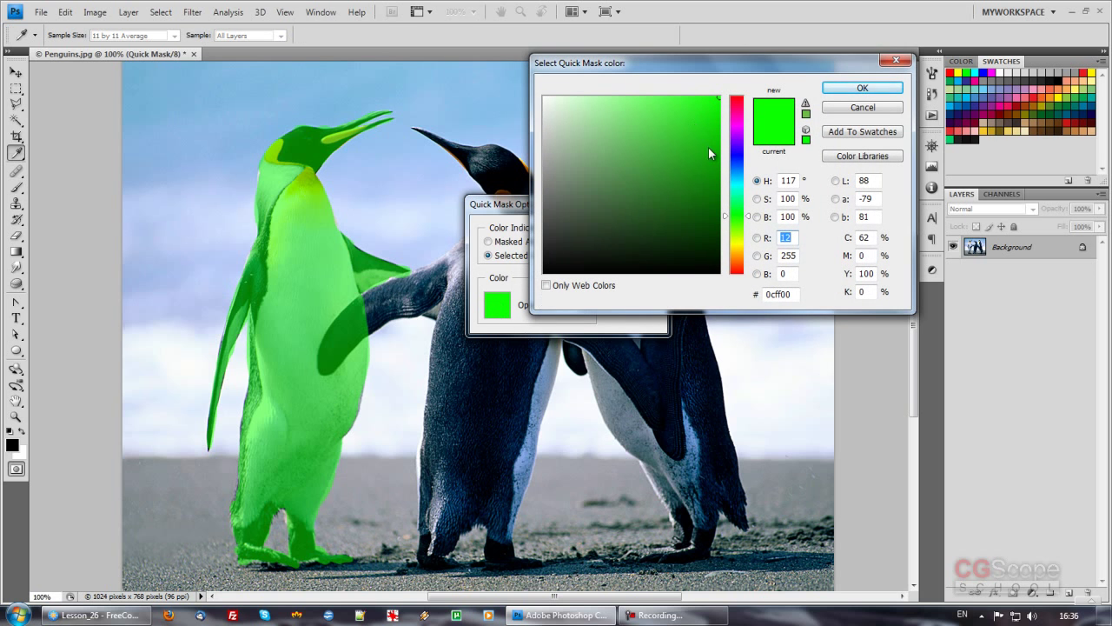
{"action": "left_click", "coordinate": [740, 247]}
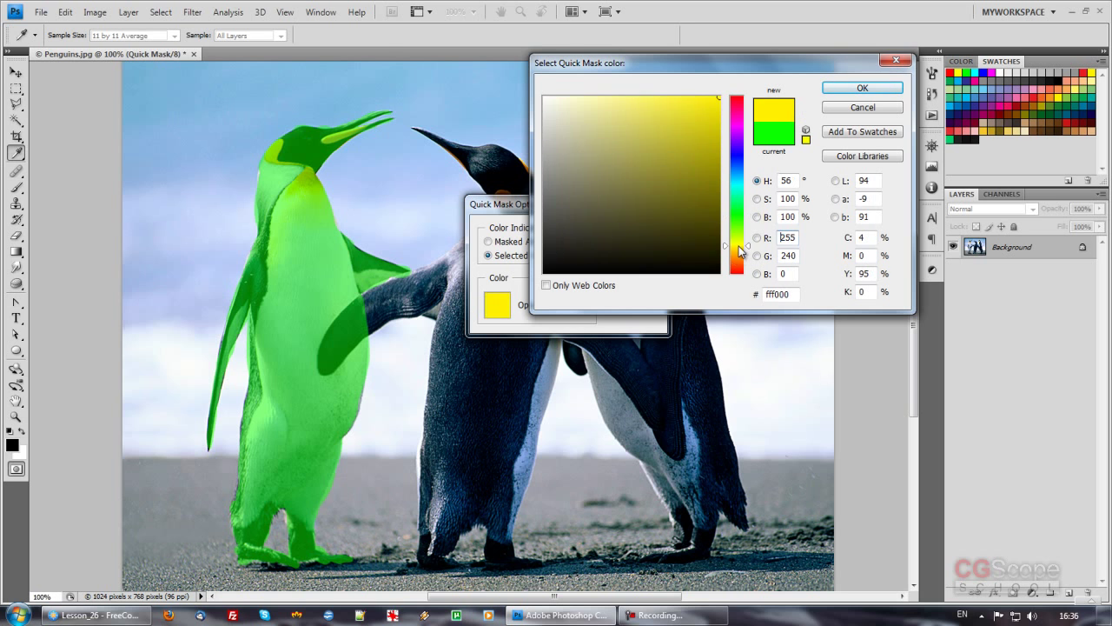
{"action": "left_click", "coordinate": [860, 88]}
{"action": "left_click", "coordinate": [634, 233]}
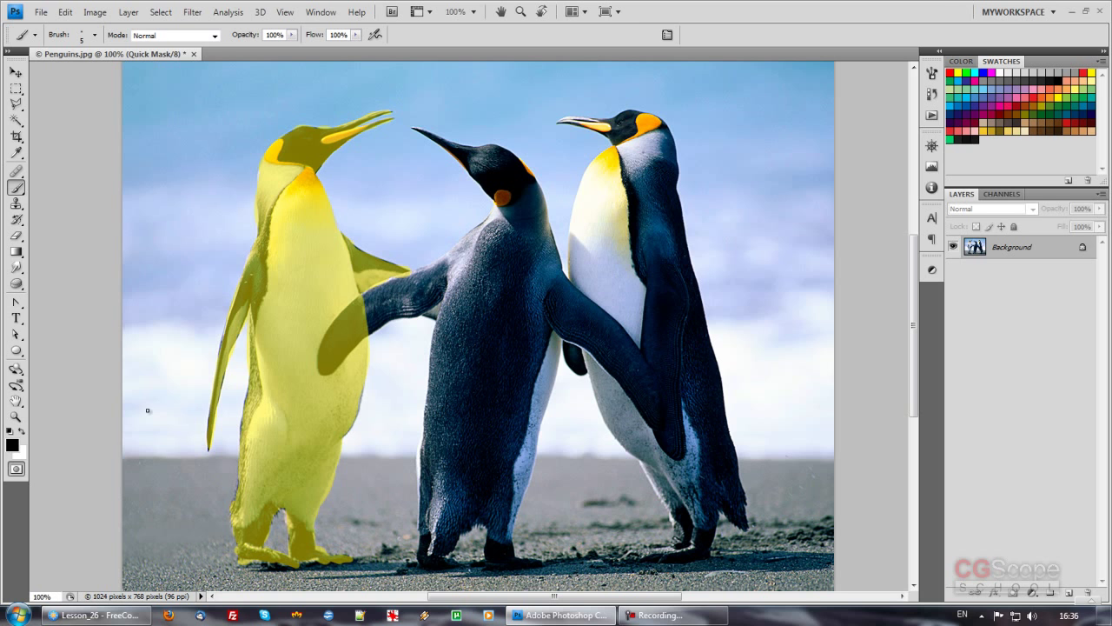
{"action": "double_click", "coordinate": [16, 467]}
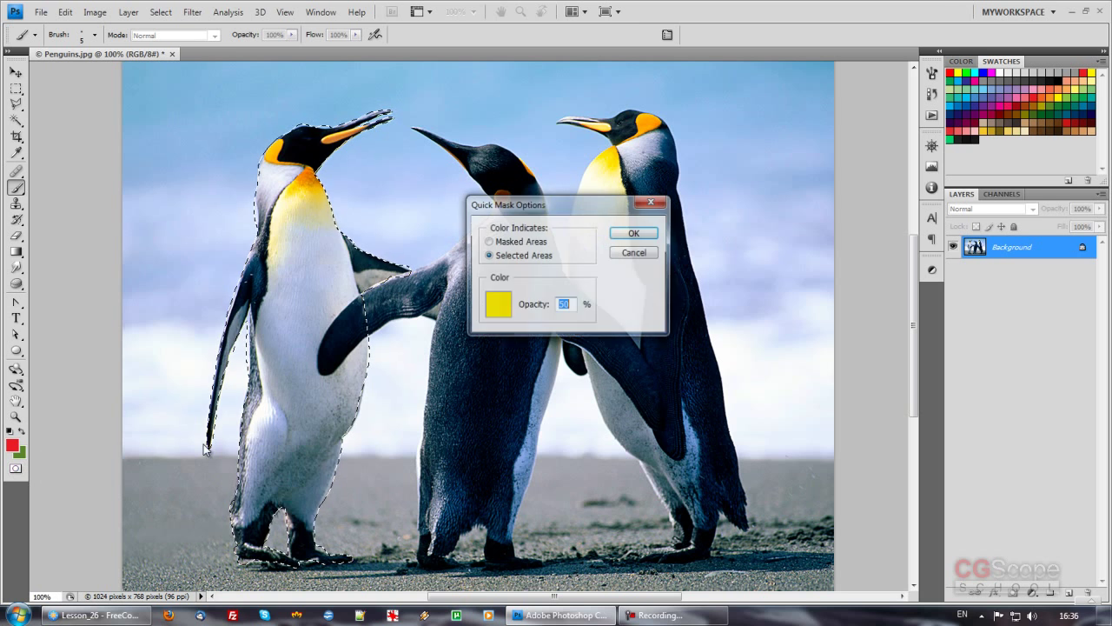
{"action": "left_click", "coordinate": [503, 303]}
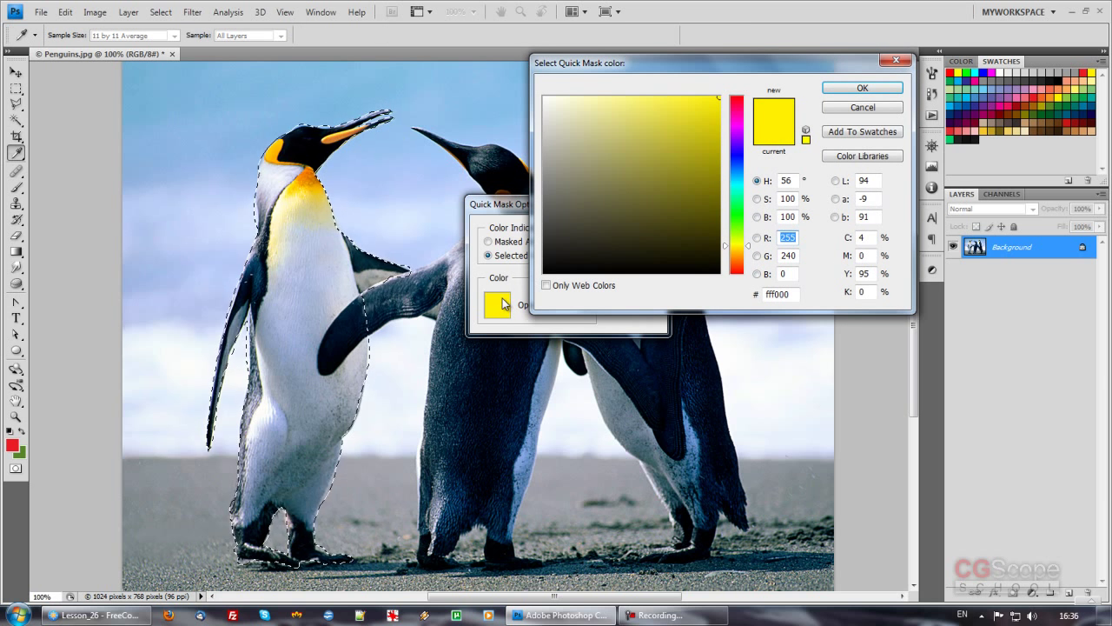
Make the mask colour red and try a 10% overlay opacity
{"action": "left_click", "coordinate": [738, 94]}
{"action": "left_click", "coordinate": [860, 89]}
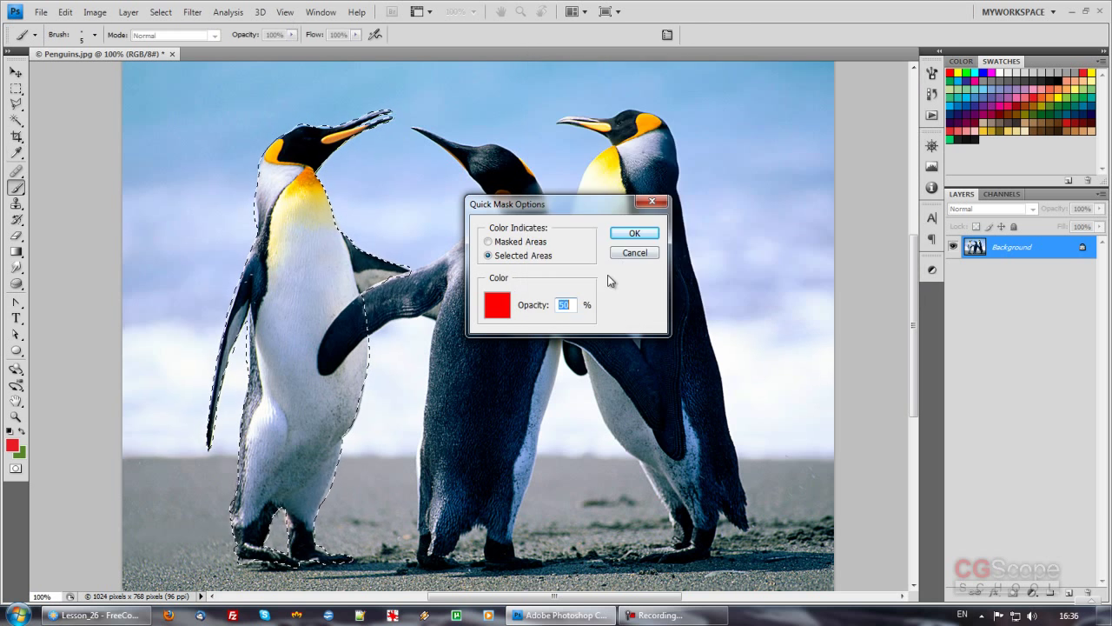
{"action": "left_click", "coordinate": [633, 234]}
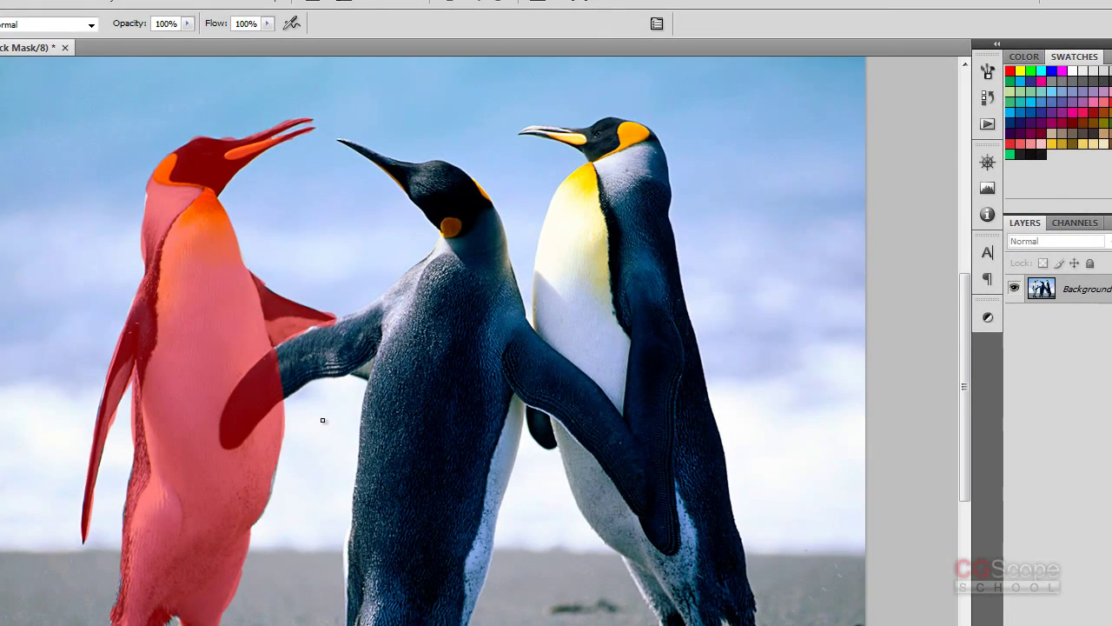
{"action": "double_click", "coordinate": [9, 435]}
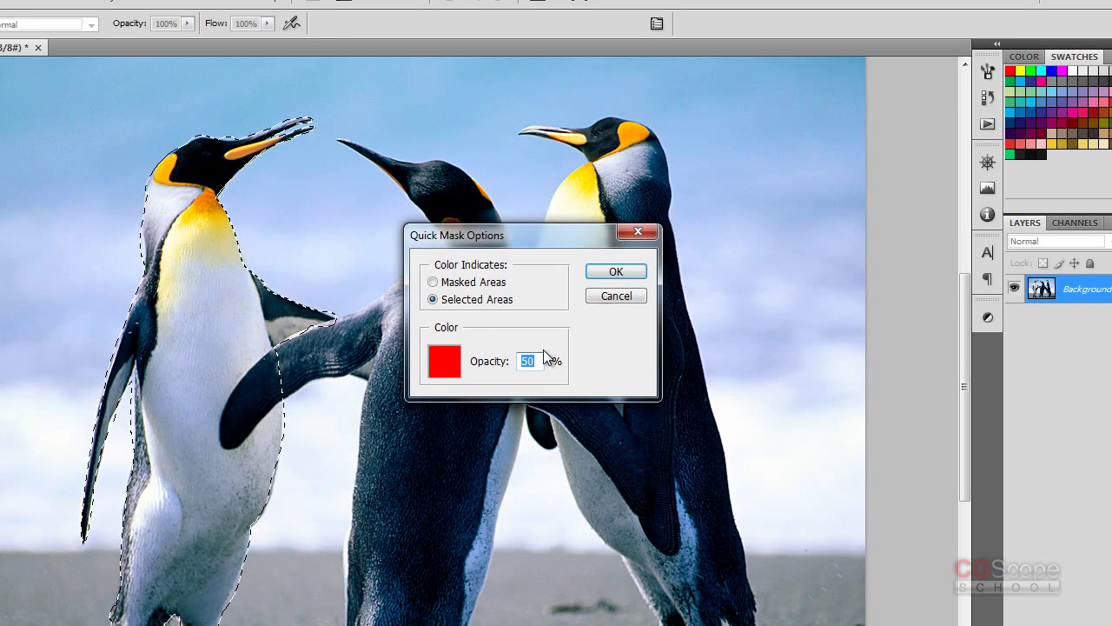
{"action": "left_click_drag", "start_coordinate": [599, 234], "coordinate": [644, 234]}
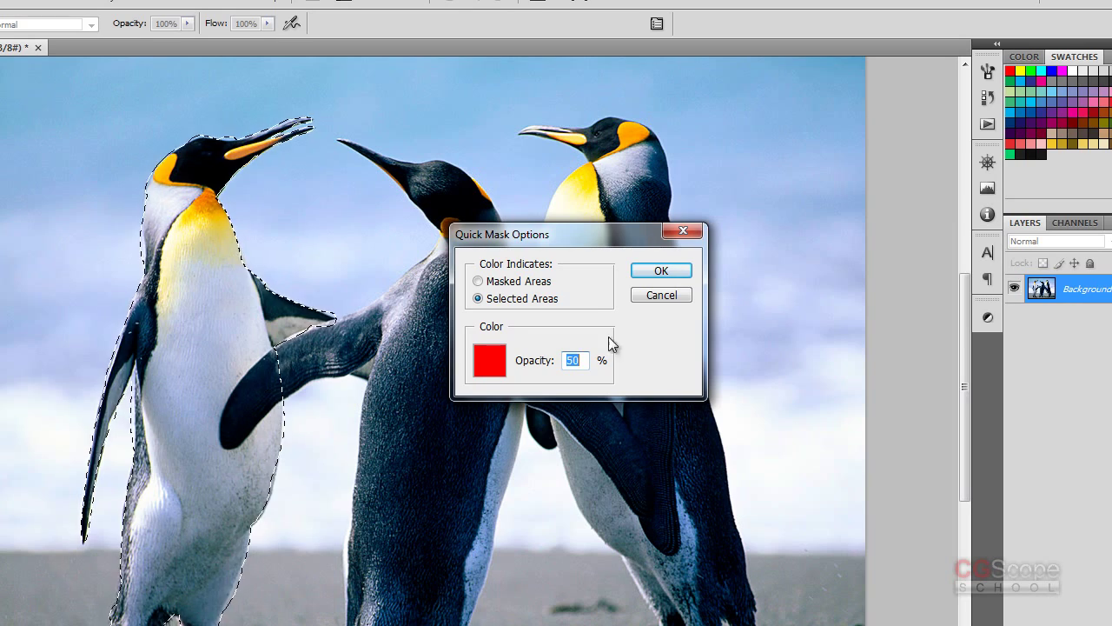
{"action": "type", "text": "10"}
{"action": "left_click", "coordinate": [661, 269]}
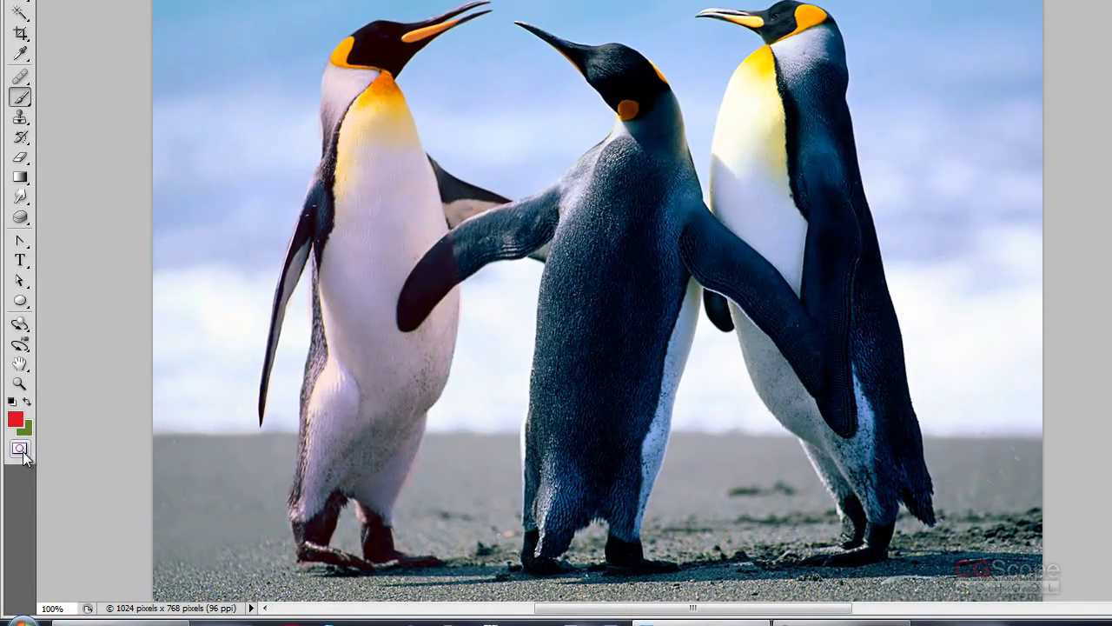
Try 80% mask opacity, then settle on 50% overlay opacity
{"action": "double_click", "coordinate": [15, 468]}
{"action": "type", "text": "80"}
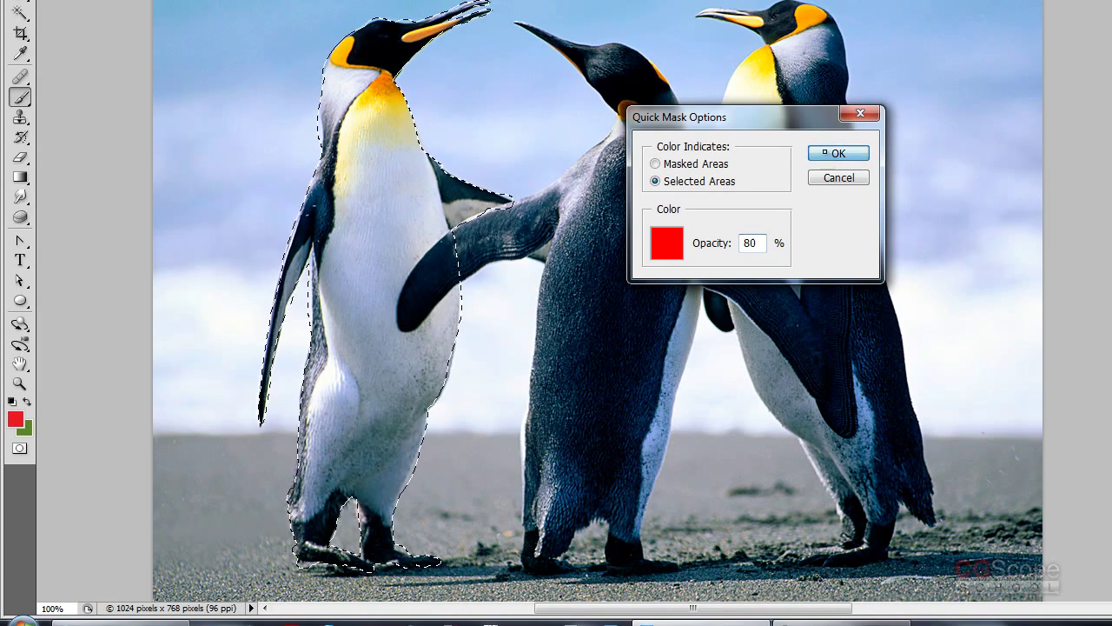
{"action": "left_click", "coordinate": [838, 153]}
{"action": "key", "text": "q"}
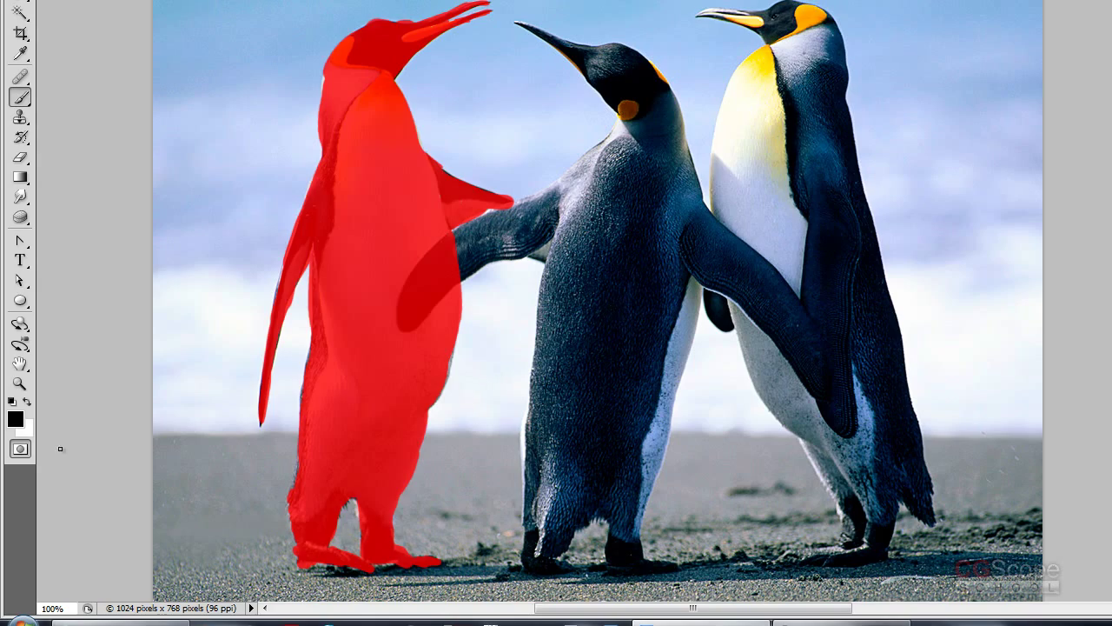
{"action": "double_click", "coordinate": [19, 448]}
{"action": "type", "text": "50"}
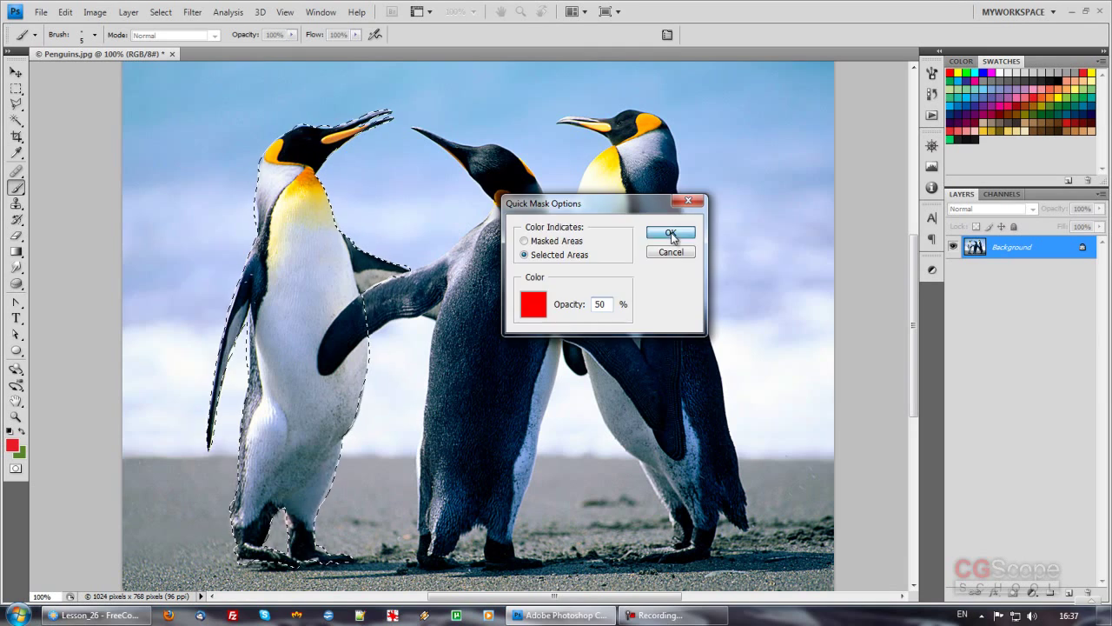
{"action": "left_click", "coordinate": [671, 234]}
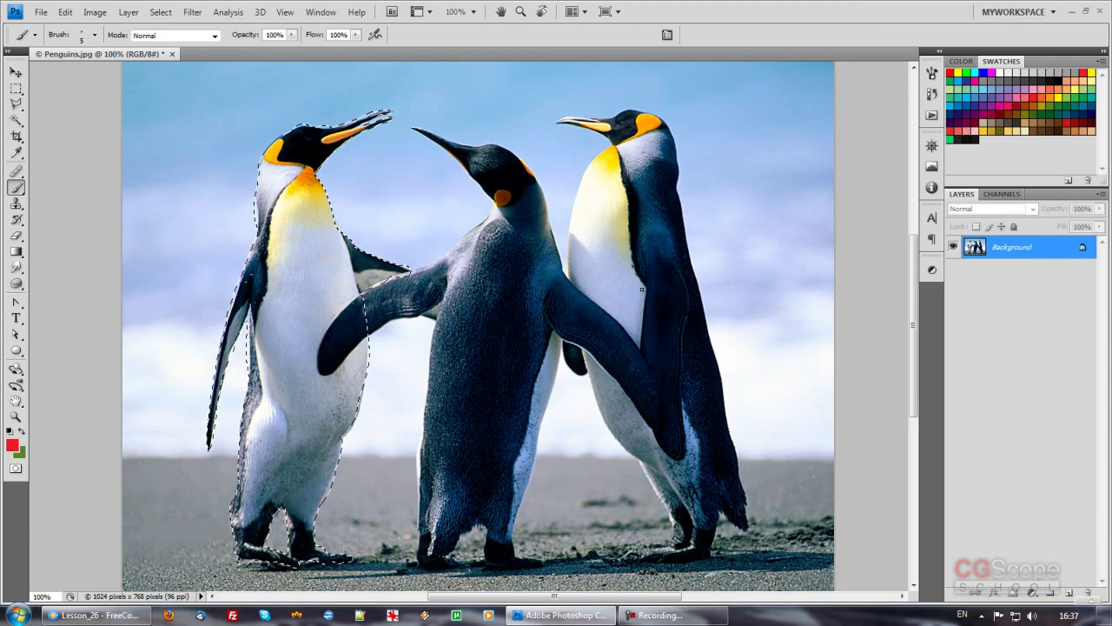
Show the left penguin as a red Quick Mask, resize the brush toward 67 px, and zoom in
{"action": "key", "text": "q"}
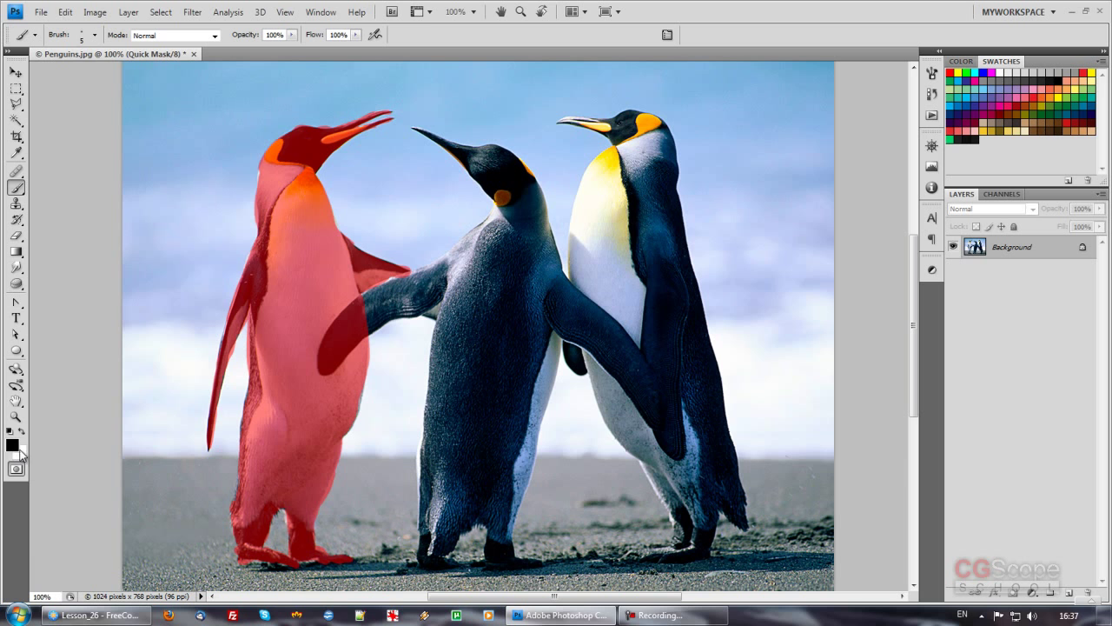
{"action": "left_click_drag", "start_coordinate": [329, 250], "coordinate": [339, 244]}
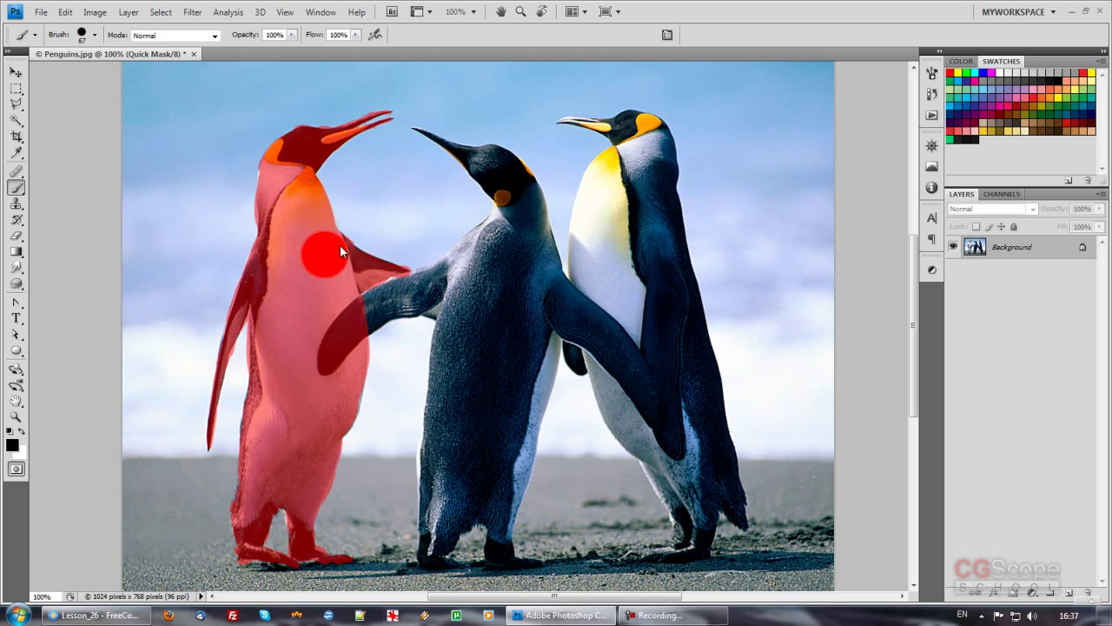
{"action": "key", "text": "ctrl+plus"}
{"action": "key", "text": "ctrl+plus"}
Zoom in on the left penguin's flipper, check the edge with Quick Mask, and set white as painting colour
{"action": "mouse_move", "coordinate": [404, 319]}
{"action": "left_mouse_down"}
{"action": "mouse_move", "coordinate": [491, 319]}
{"action": "mouse_move", "coordinate": [589, 373]}
{"action": "left_mouse_up"}
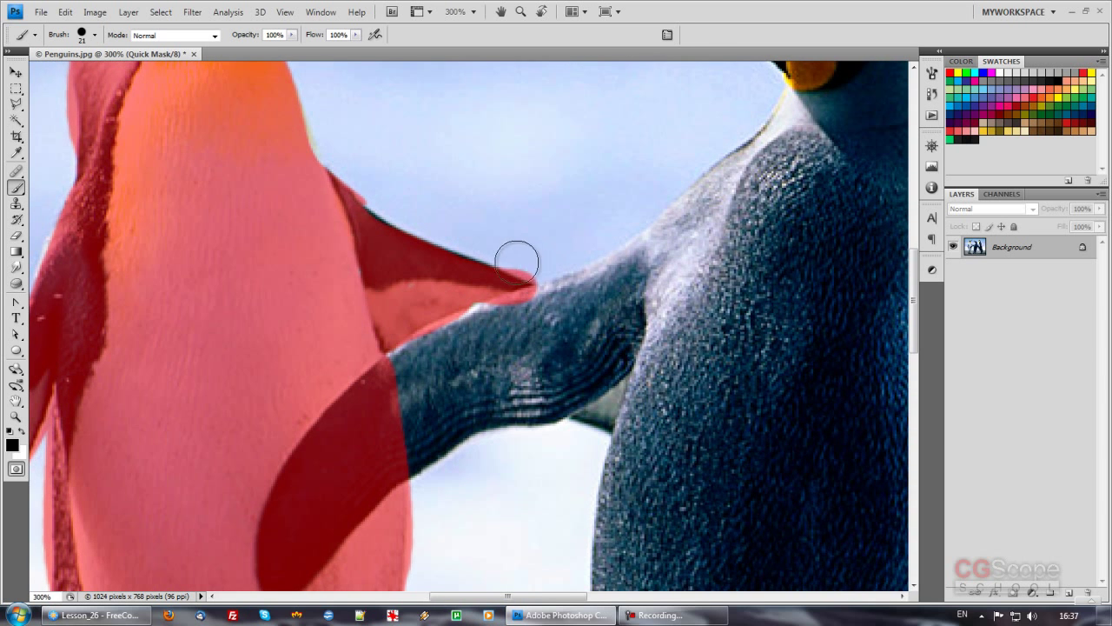
{"action": "left_click_drag", "start_coordinate": [501, 335], "coordinate": [527, 367]}
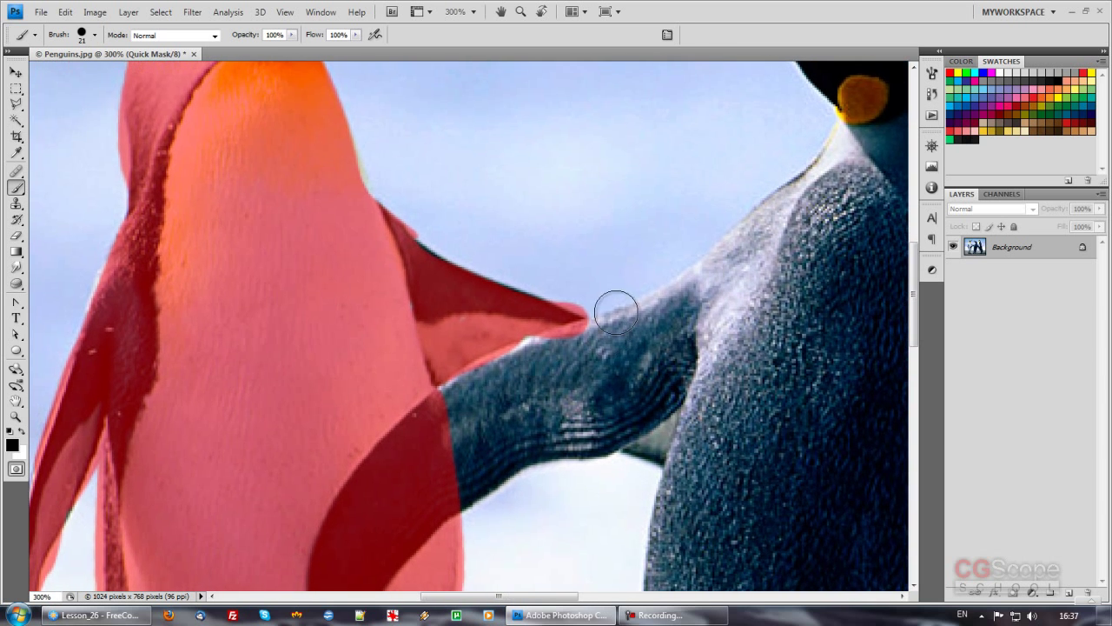
{"action": "key", "text": "q"}
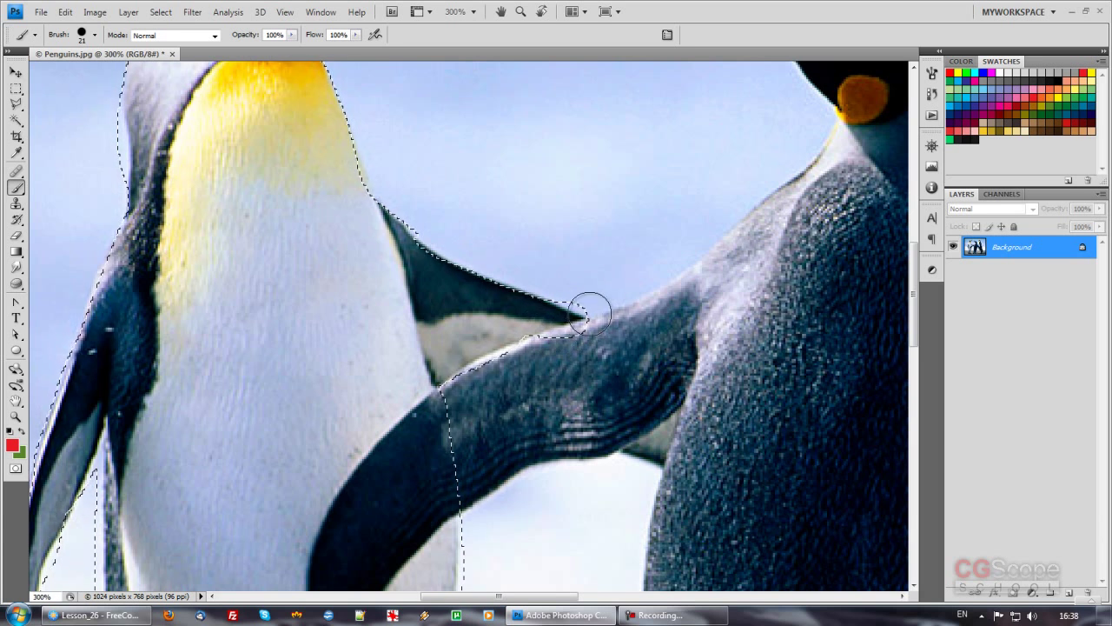
{"action": "key", "text": "q"}
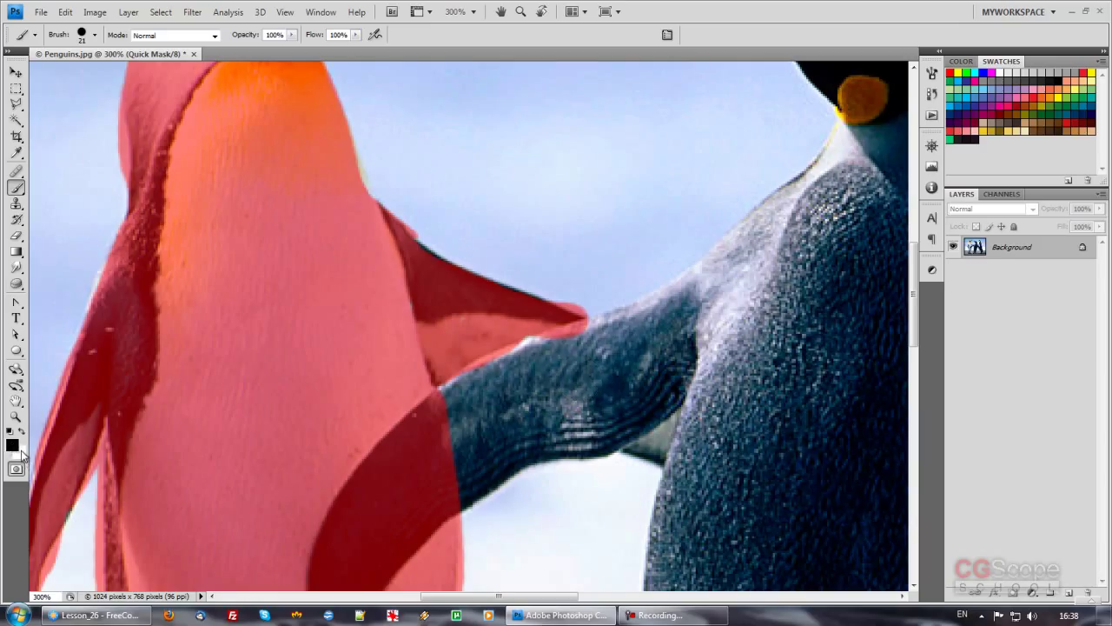
{"action": "left_click", "coordinate": [21, 430]}
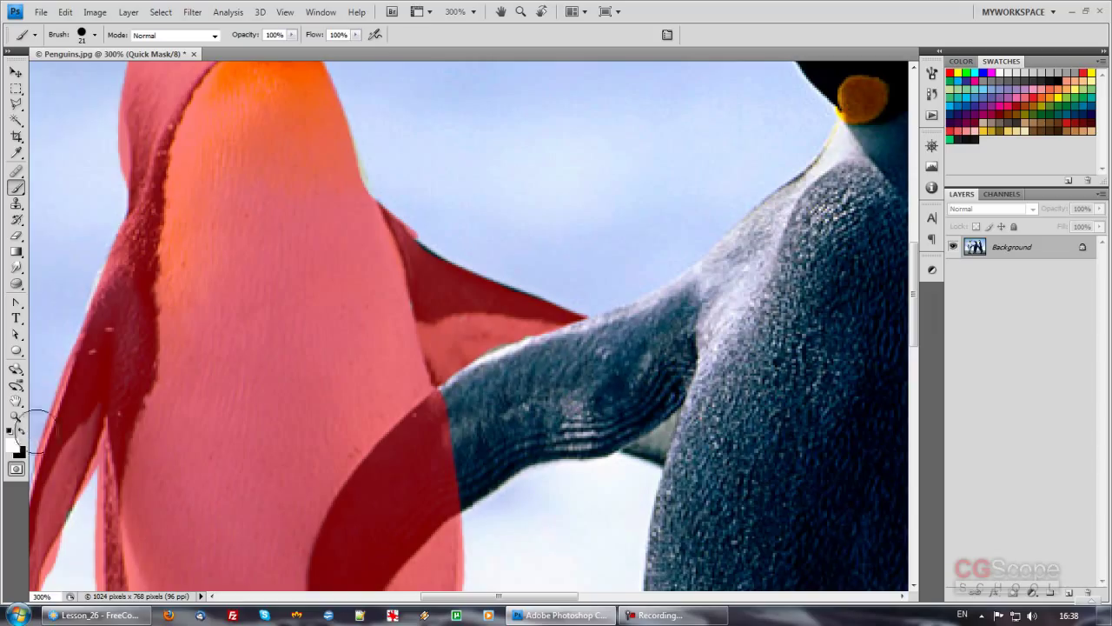
Shrink the brush to 14 px and paint black mask along the flipper edge
{"action": "key", "text": "x"}
{"action": "key", "text": "x"}
{"action": "key", "text": "x"}
{"action": "key", "text": "x"}
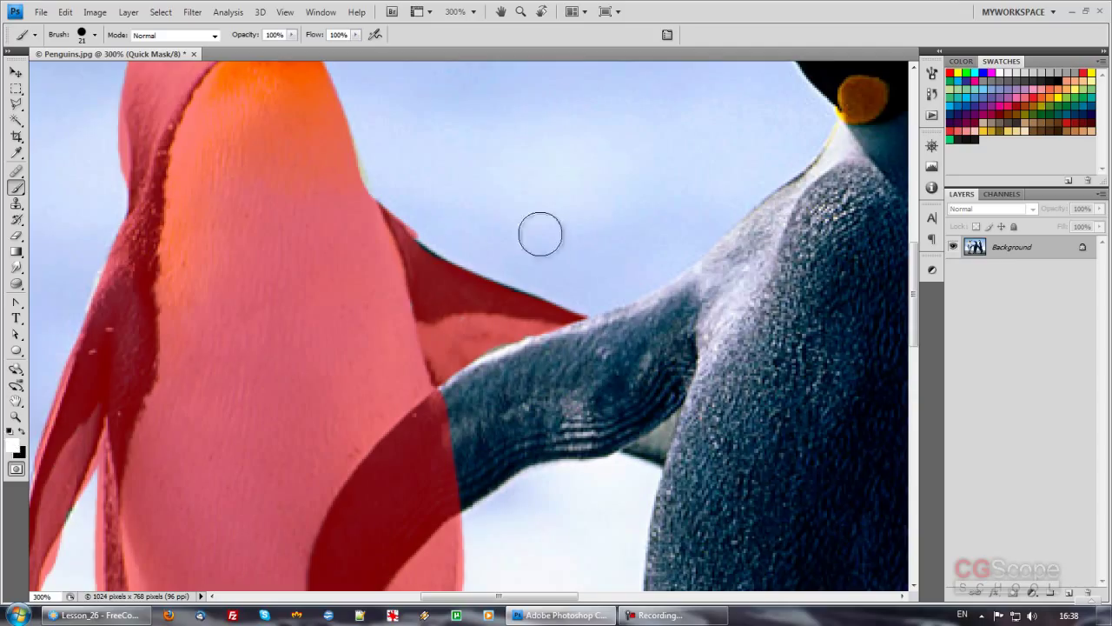
{"action": "key", "text": "x"}
{"action": "key", "text": "x"}
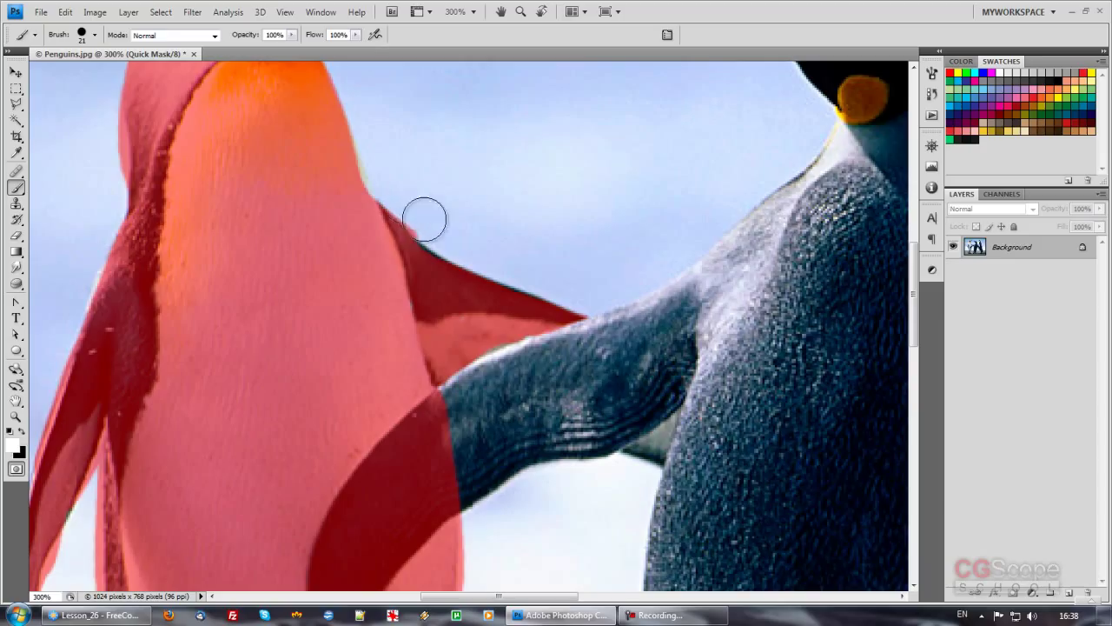
{"action": "key", "text": "bracketleft"}
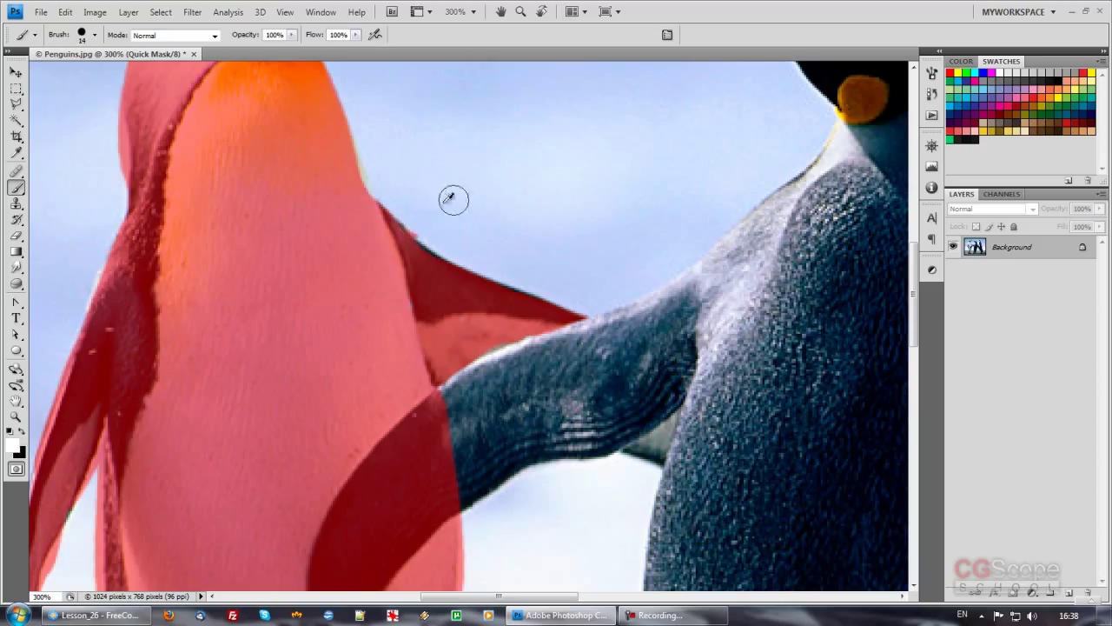
{"action": "key", "text": "x"}
{"action": "left_click_drag", "start_coordinate": [395, 239], "coordinate": [422, 259]}
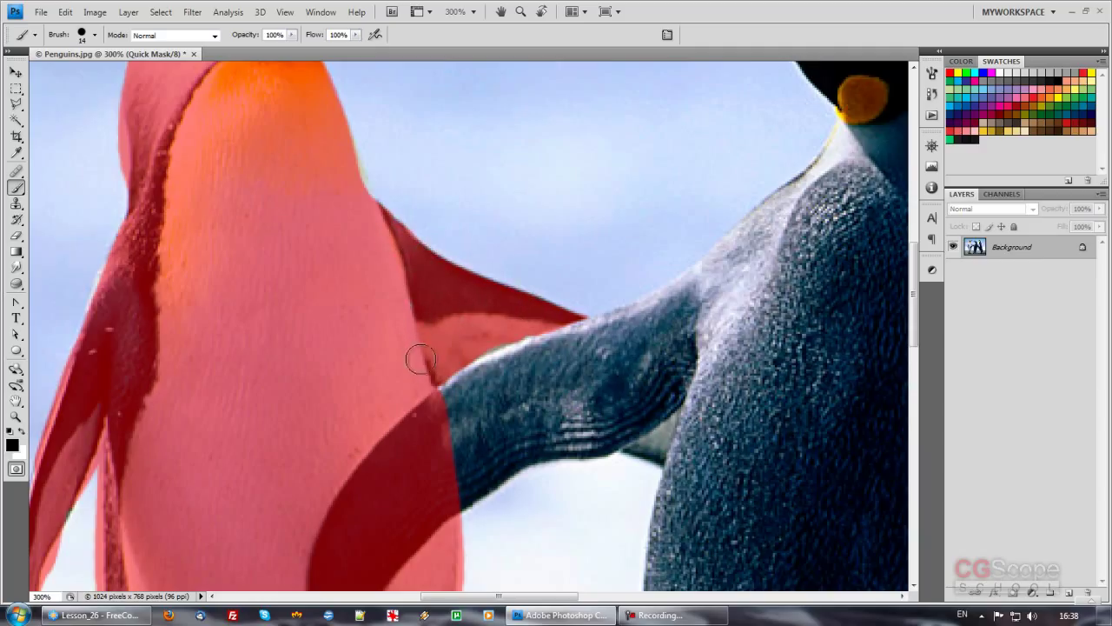
{"action": "left_click_drag", "start_coordinate": [270, 260], "coordinate": [390, 397]}
Fix the mask gap and bump at the neck edge and clear the fringe above the head
{"action": "left_click_drag", "start_coordinate": [320, 300], "coordinate": [314, 322]}
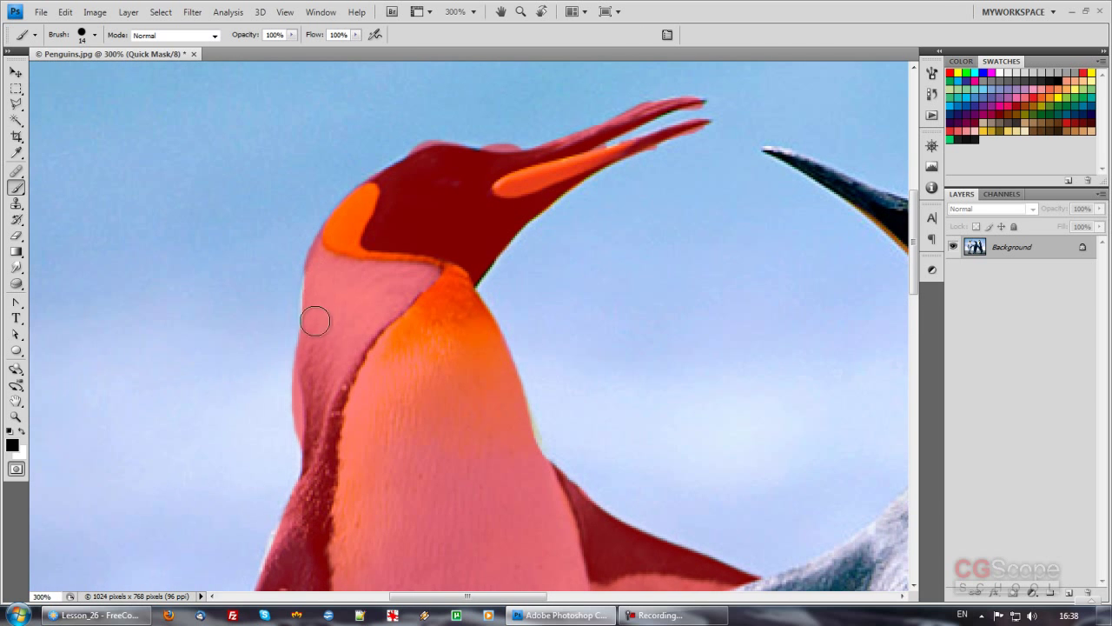
{"action": "key", "text": "x"}
{"action": "left_click_drag", "start_coordinate": [291, 429], "coordinate": [285, 432]}
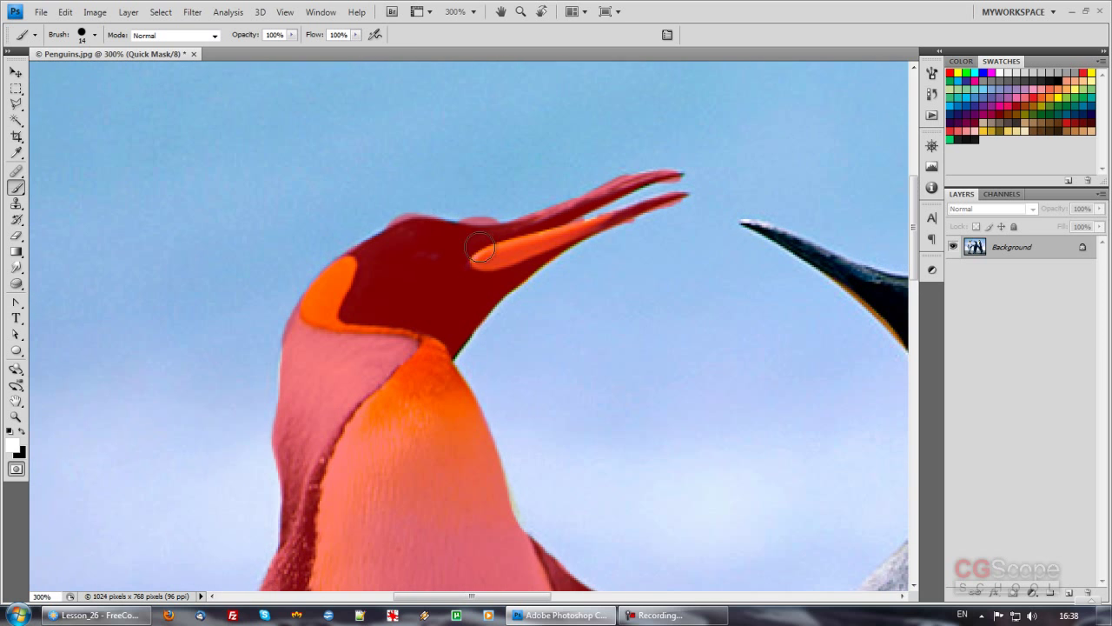
{"action": "left_click_drag", "start_coordinate": [512, 229], "coordinate": [490, 301]}
{"action": "left_click_drag", "start_coordinate": [384, 211], "coordinate": [483, 206]}
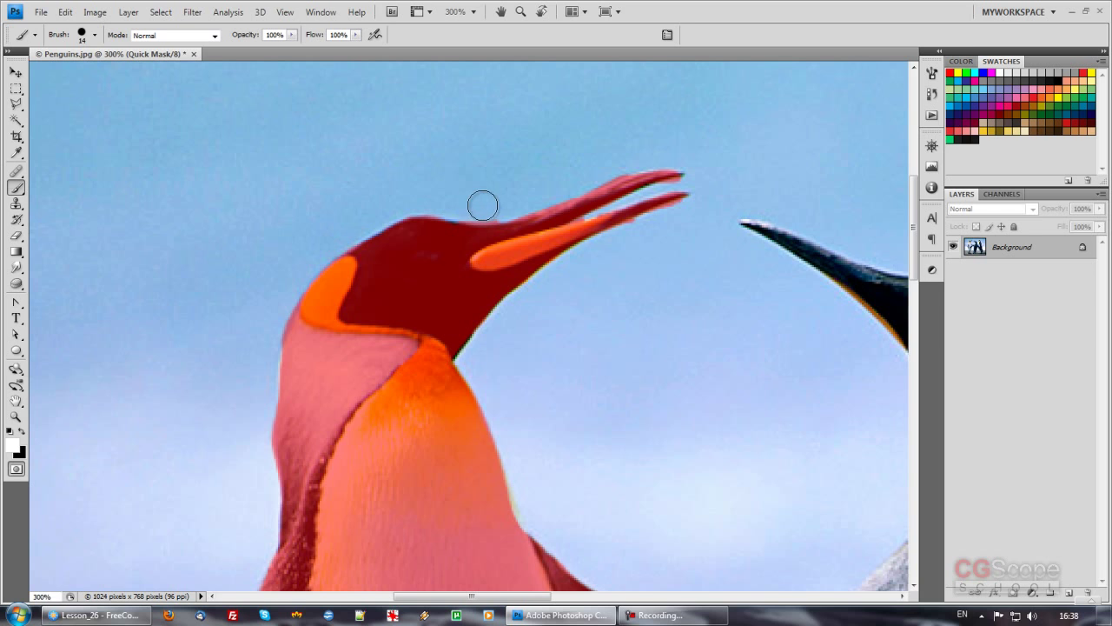
Paint black mask over the upper beak tip, then shrink the brush to 8 px
{"action": "key", "text": "x"}
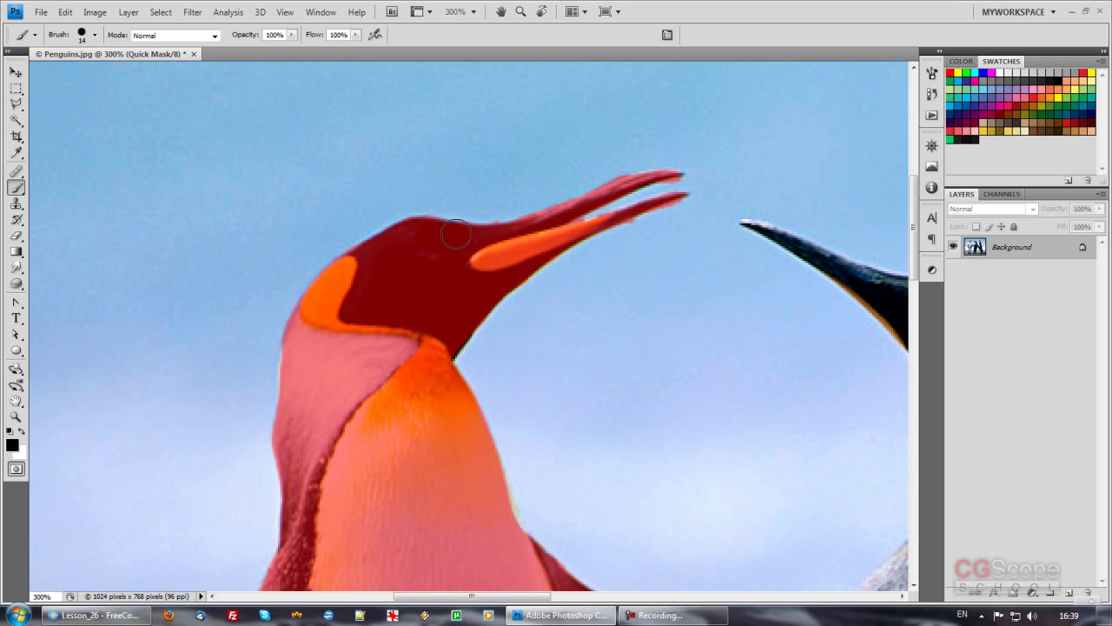
{"action": "key", "text": "x"}
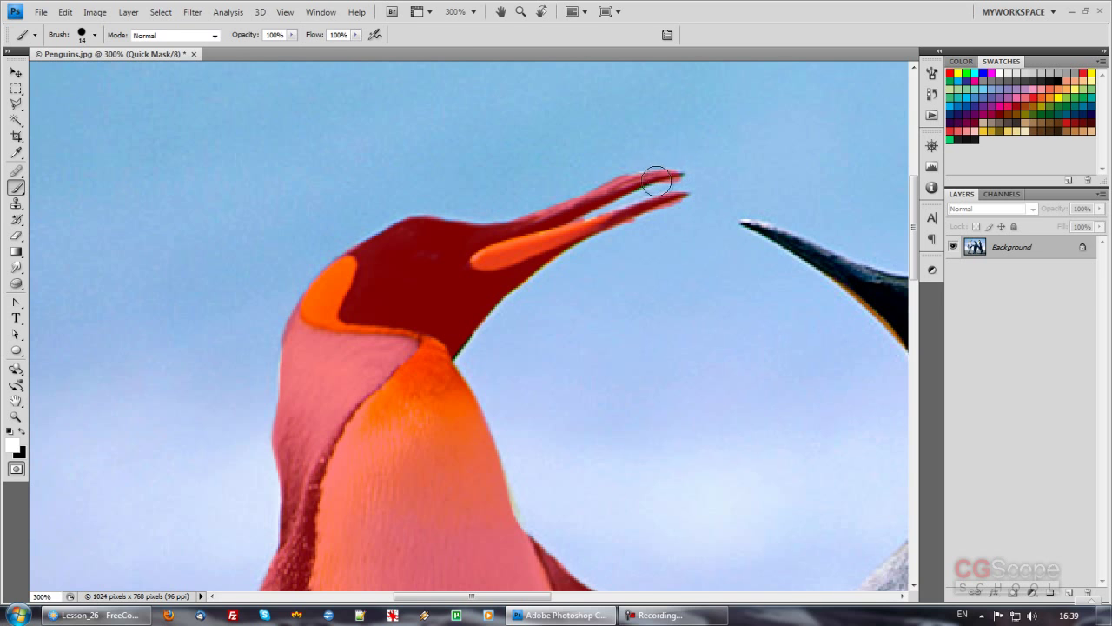
{"action": "key", "text": "c"}
{"action": "key", "text": "x"}
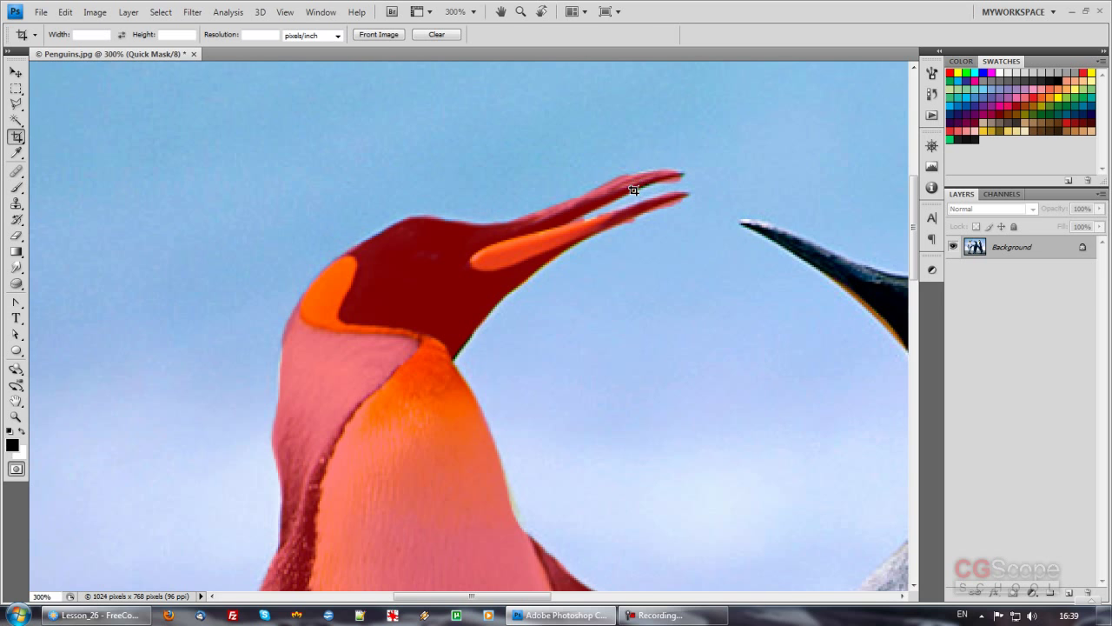
{"action": "key", "text": "b"}
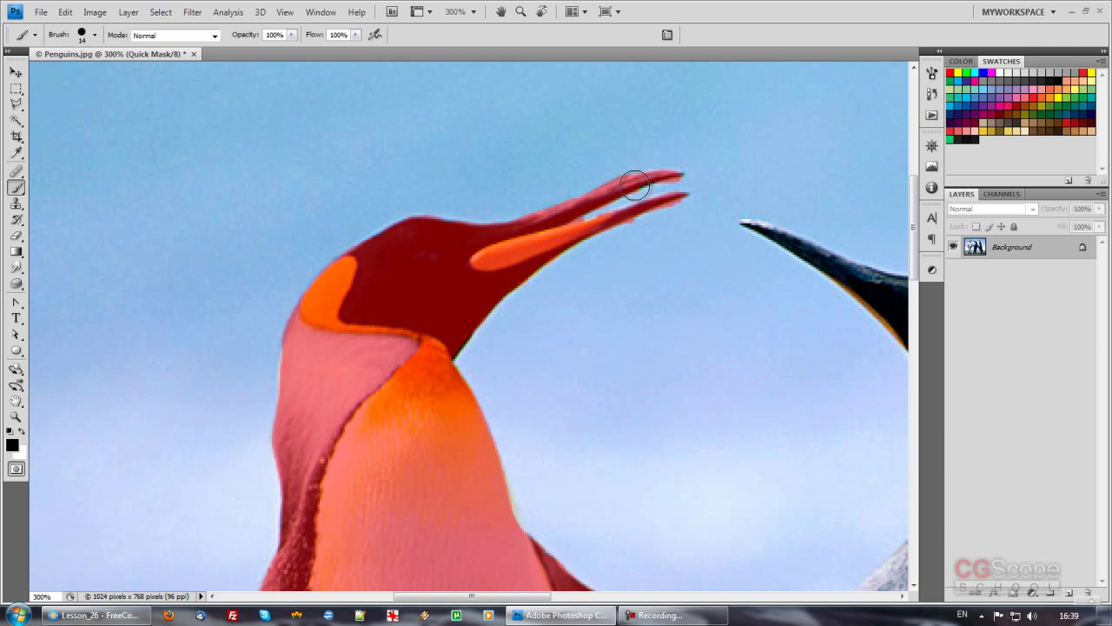
{"action": "mouse_move", "coordinate": [640, 181]}
{"action": "left_mouse_down"}
{"action": "mouse_move", "coordinate": [679, 175]}
{"action": "mouse_move", "coordinate": [609, 193]}
{"action": "mouse_move", "coordinate": [678, 164]}
{"action": "mouse_move", "coordinate": [586, 219]}
{"action": "mouse_move", "coordinate": [685, 200]}
{"action": "mouse_move", "coordinate": [667, 189]}
{"action": "left_mouse_up"}
{"action": "key", "text": "x"}
{"action": "key", "text": "["}
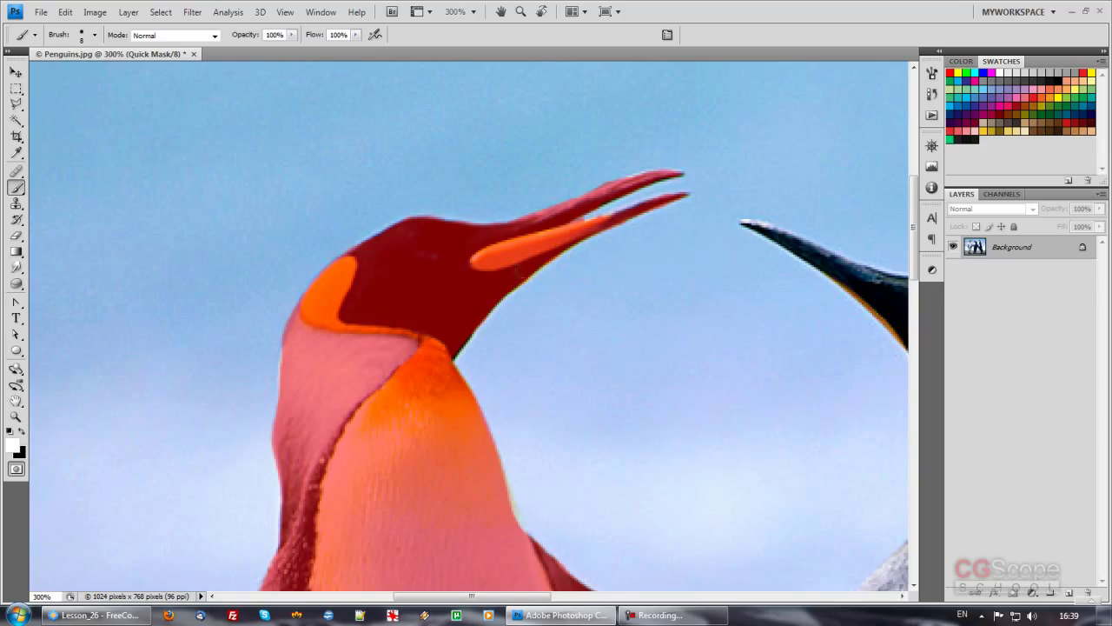
{"action": "left_click", "coordinate": [163, 13]}
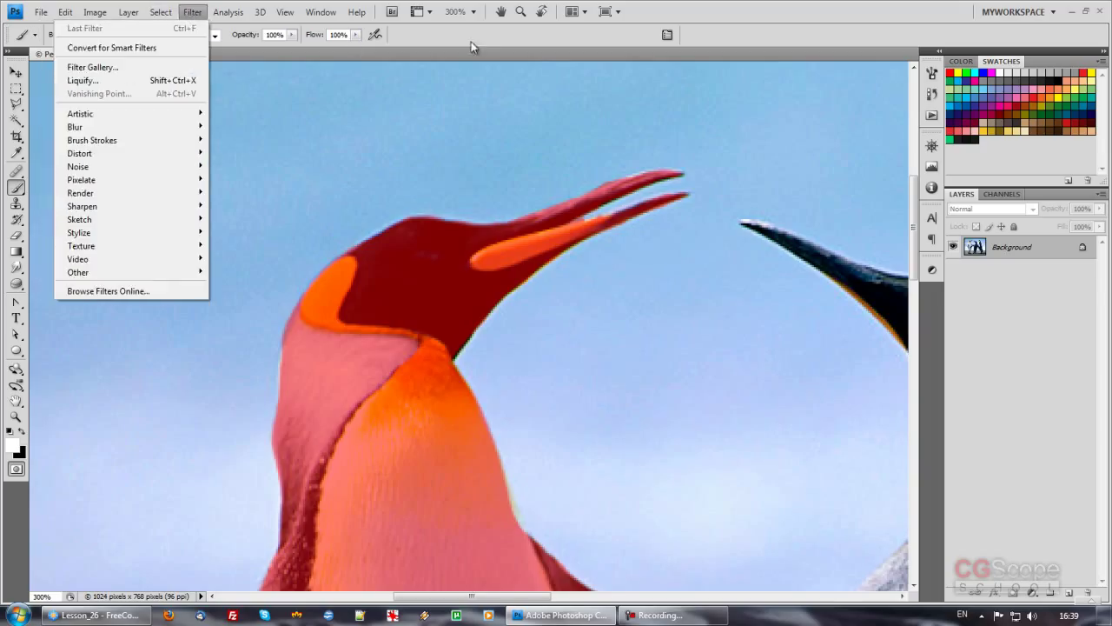
At 300%, clear a neck patch and paint mask over the flipper's blue left edge and tip
{"action": "left_click", "coordinate": [461, 77]}
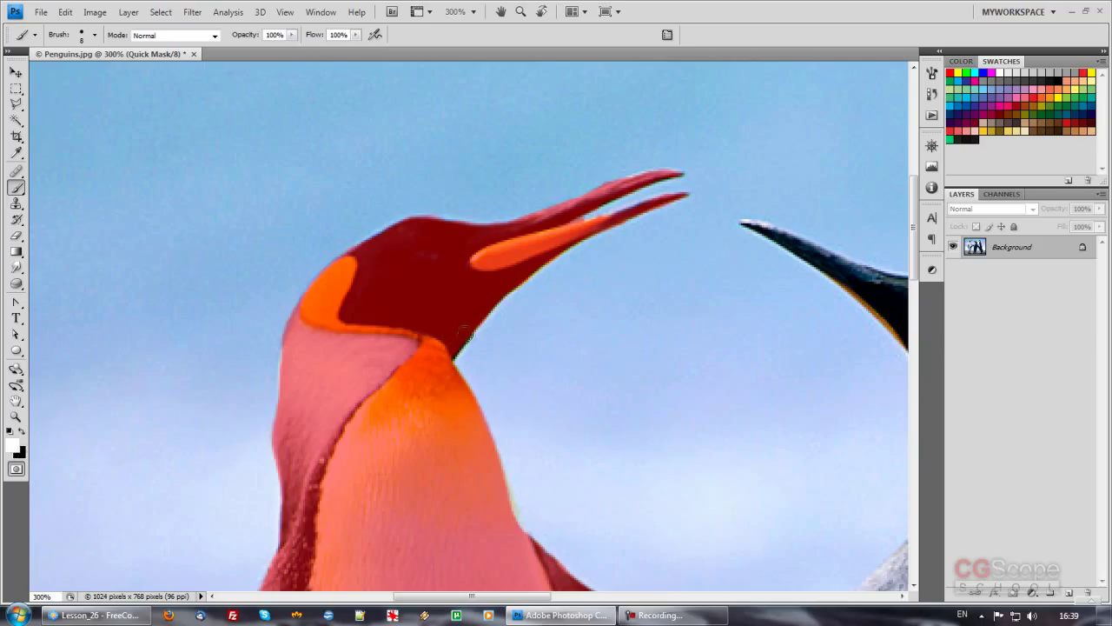
{"action": "left_click_drag", "start_coordinate": [465, 339], "coordinate": [458, 350]}
{"action": "key", "text": "x"}
{"action": "mouse_move", "coordinate": [454, 451]}
{"action": "left_mouse_down"}
{"action": "mouse_move", "coordinate": [447, 409]}
{"action": "mouse_move", "coordinate": [473, 338]}
{"action": "mouse_move", "coordinate": [501, 281]}
{"action": "mouse_move", "coordinate": [577, 195]}
{"action": "left_mouse_up"}
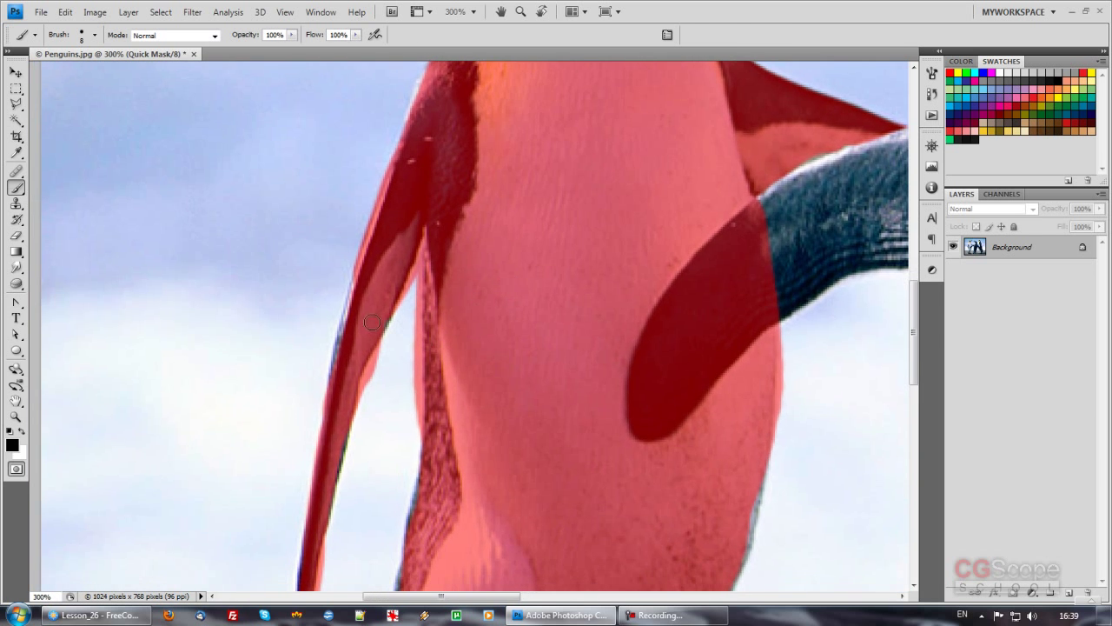
{"action": "left_click_drag", "start_coordinate": [360, 277], "coordinate": [348, 309]}
{"action": "mouse_move", "coordinate": [355, 415]}
{"action": "left_mouse_down"}
{"action": "mouse_move", "coordinate": [328, 483]}
{"action": "mouse_move", "coordinate": [347, 429]}
{"action": "left_mouse_up"}
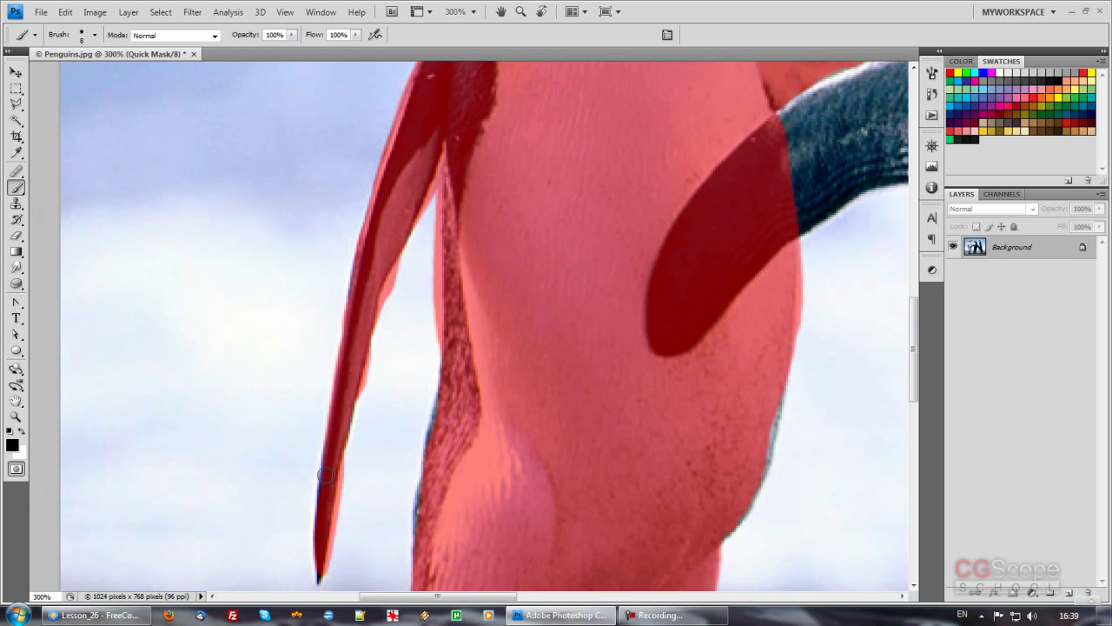
{"action": "left_click_drag", "start_coordinate": [330, 518], "coordinate": [335, 508]}
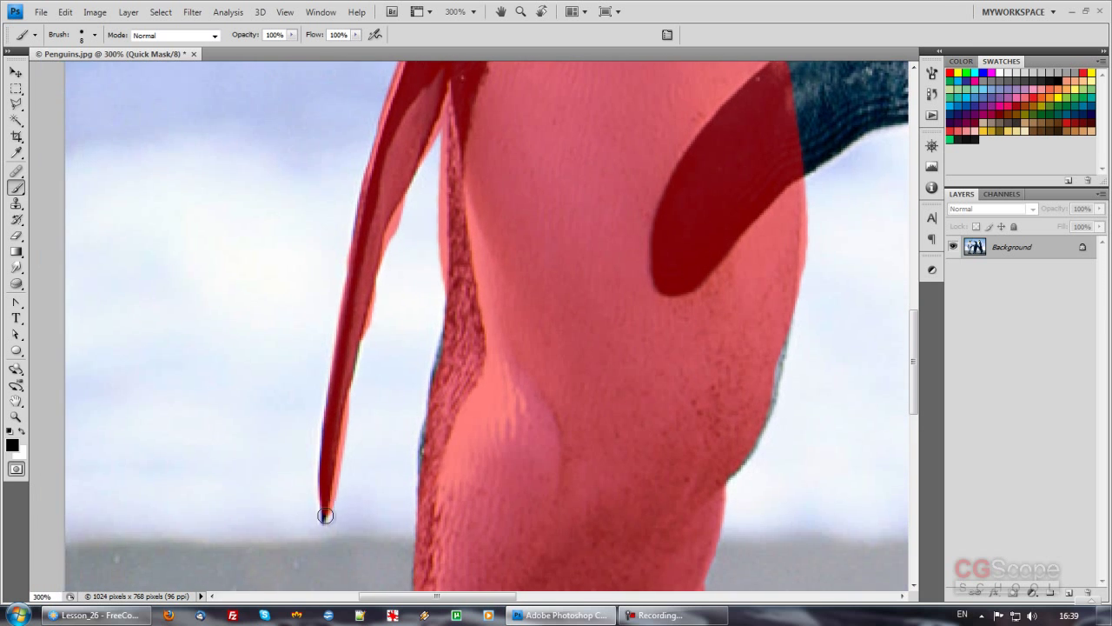
{"action": "mouse_move", "coordinate": [323, 434]}
{"action": "left_mouse_down"}
{"action": "mouse_move", "coordinate": [324, 484]}
{"action": "mouse_move", "coordinate": [339, 480]}
{"action": "mouse_move", "coordinate": [348, 430]}
{"action": "left_mouse_up"}
Remove excess mask on the flipper's right edge and mask its bluish lower edge
{"action": "key", "text": "x"}
{"action": "left_click_drag", "start_coordinate": [369, 348], "coordinate": [399, 223]}
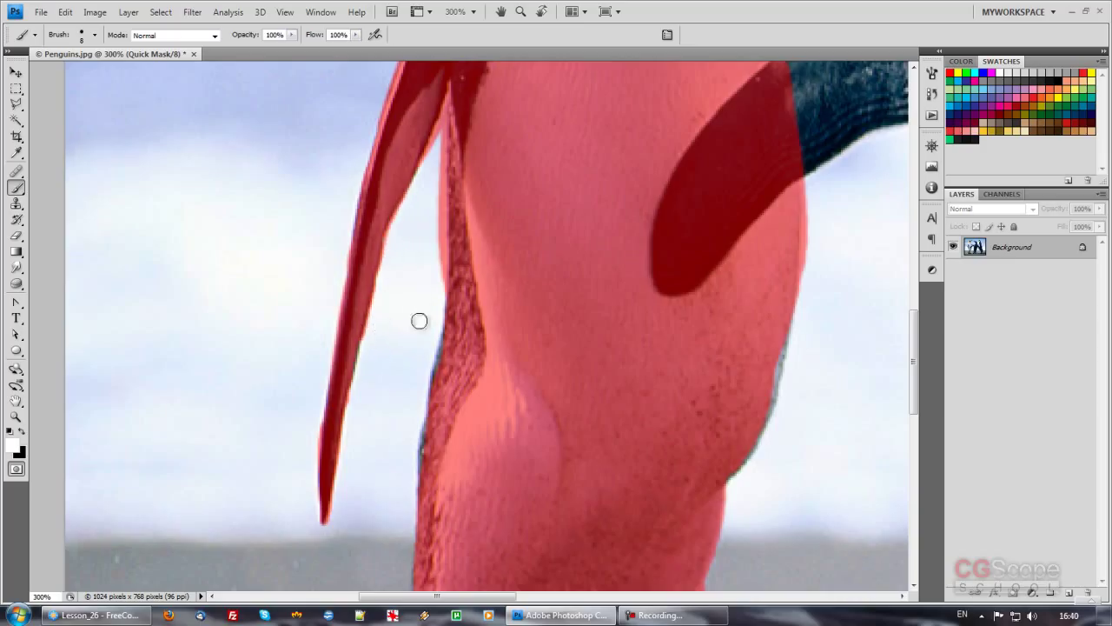
{"action": "scroll", "coordinate": [408, 347], "scroll_direction": "right", "scroll_amount": 1}
{"action": "key", "text": "x"}
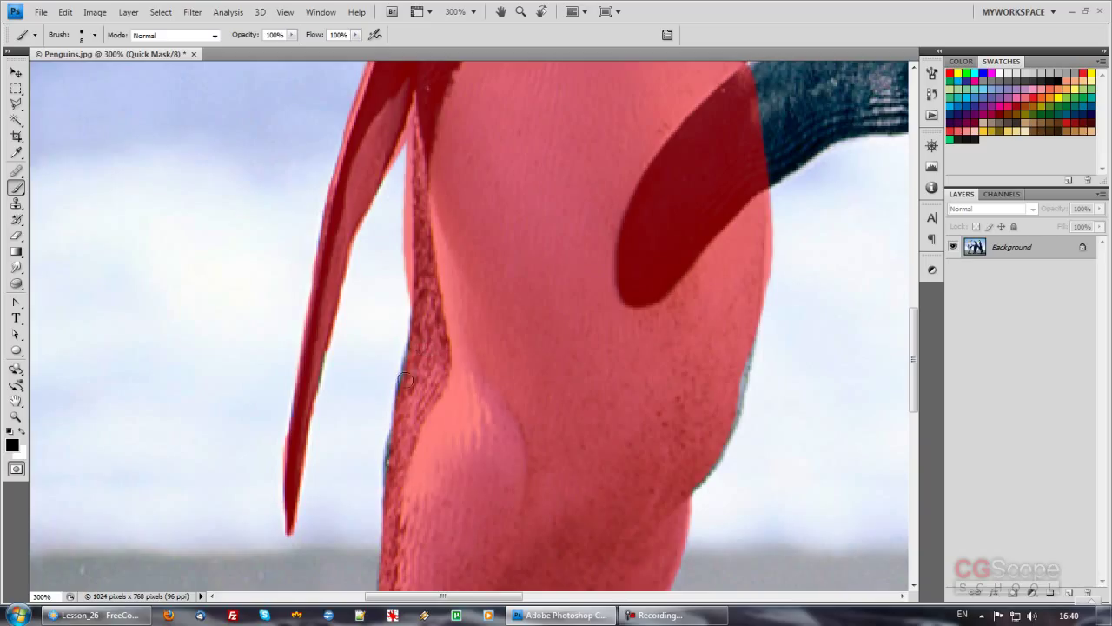
{"action": "left_click_drag", "start_coordinate": [393, 430], "coordinate": [393, 481]}
{"action": "left_click_drag", "start_coordinate": [434, 310], "coordinate": [417, 365]}
Clear stray mask along the flipper and body edge, then extend the mask down the lower body
{"action": "key", "text": "x"}
{"action": "left_click_drag", "start_coordinate": [375, 313], "coordinate": [383, 375]}
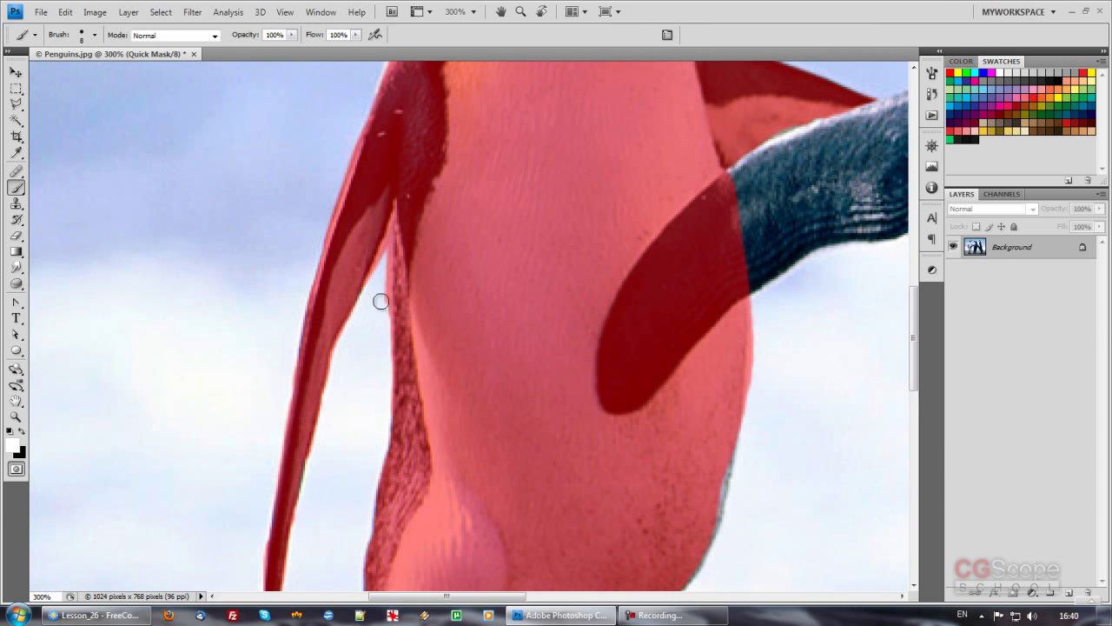
{"action": "mouse_move", "coordinate": [382, 259]}
{"action": "left_mouse_down"}
{"action": "mouse_move", "coordinate": [379, 268]}
{"action": "mouse_move", "coordinate": [388, 242]}
{"action": "mouse_move", "coordinate": [386, 265]}
{"action": "left_mouse_up"}
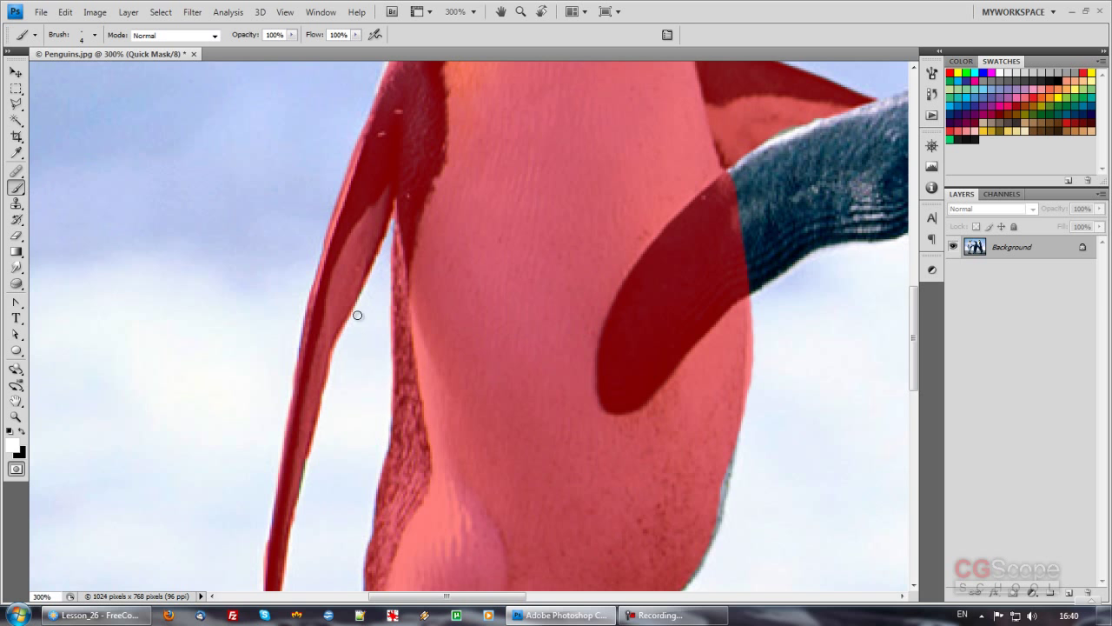
{"action": "mouse_move", "coordinate": [614, 425]}
{"action": "left_mouse_down"}
{"action": "mouse_move", "coordinate": [536, 353]}
{"action": "mouse_move", "coordinate": [537, 327]}
{"action": "left_mouse_up"}
{"action": "key", "text": "x"}
{"action": "mouse_move", "coordinate": [622, 309]}
{"action": "left_mouse_down"}
{"action": "mouse_move", "coordinate": [580, 430]}
{"action": "mouse_move", "coordinate": [559, 455]}
{"action": "left_mouse_up"}
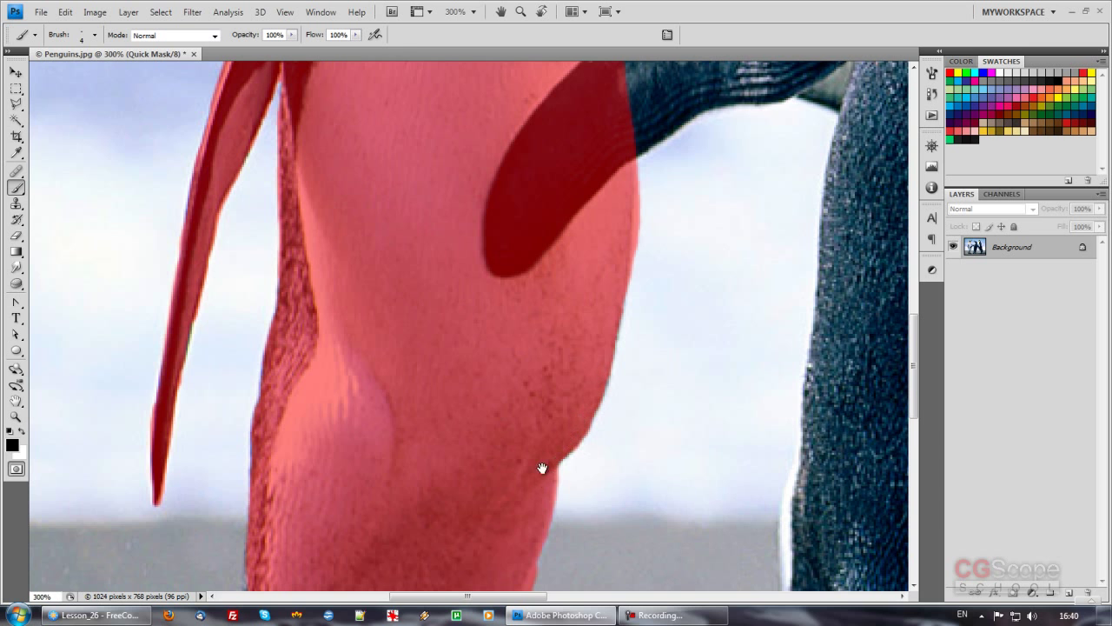
{"action": "scroll", "coordinate": [542, 463], "scroll_direction": "up", "scroll_amount": 3}
Convert the mask to a selection, zoom out to 100%, and re-enter Quick Mask
{"action": "key", "text": "q"}
{"action": "key", "text": "ctrl+minus"}
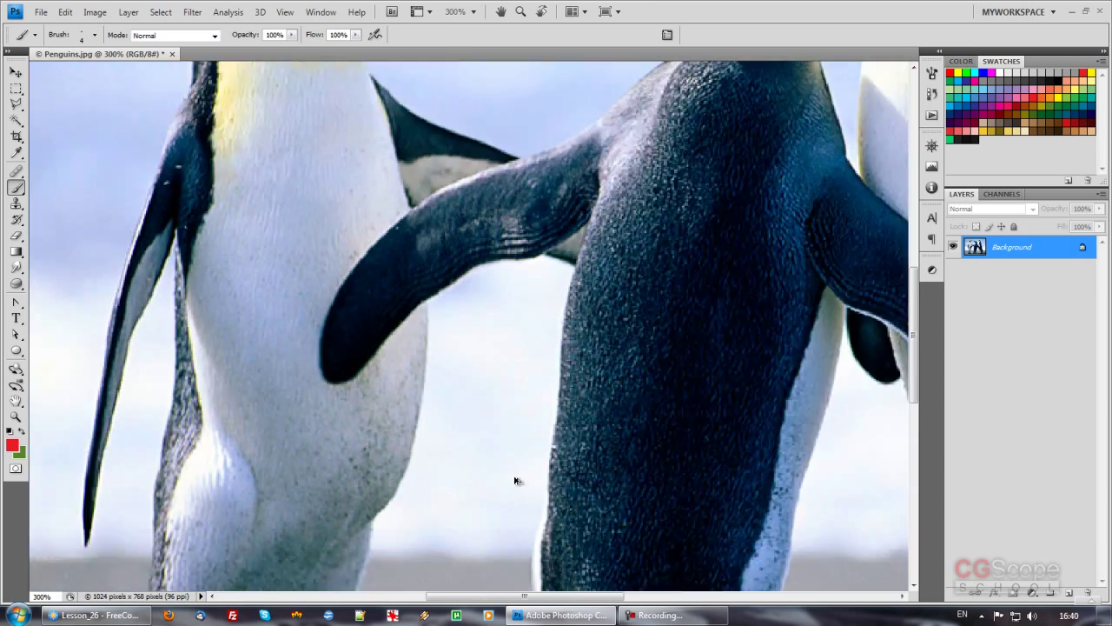
{"action": "key", "text": "ctrl+minus"}
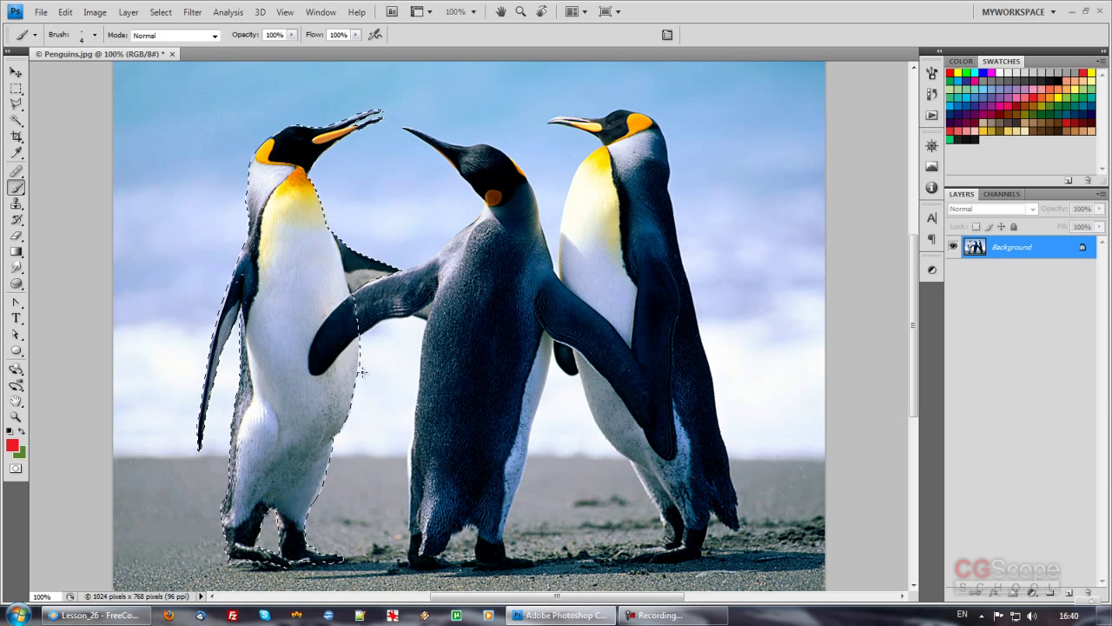
{"action": "key", "text": "q"}
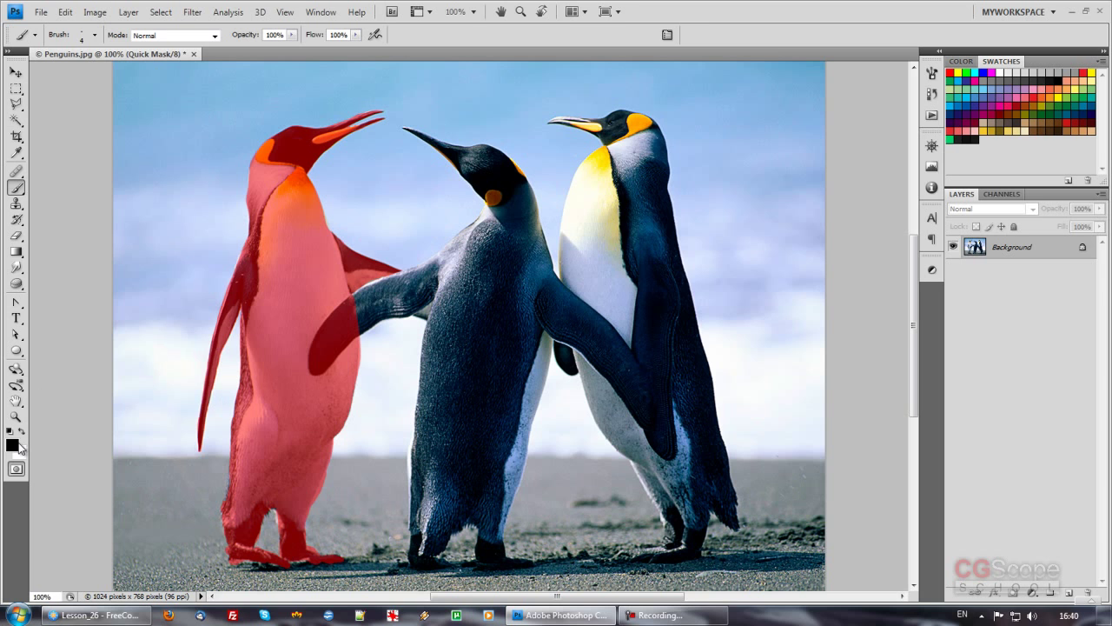
{"action": "left_click", "coordinate": [14, 445]}
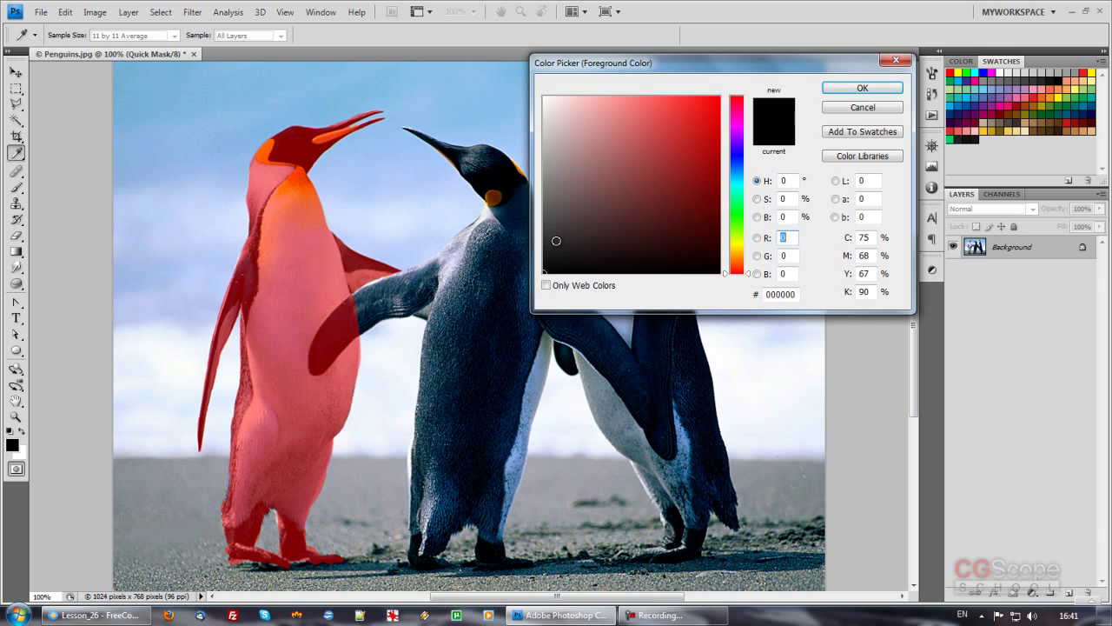
{"action": "left_click", "coordinate": [849, 90]}
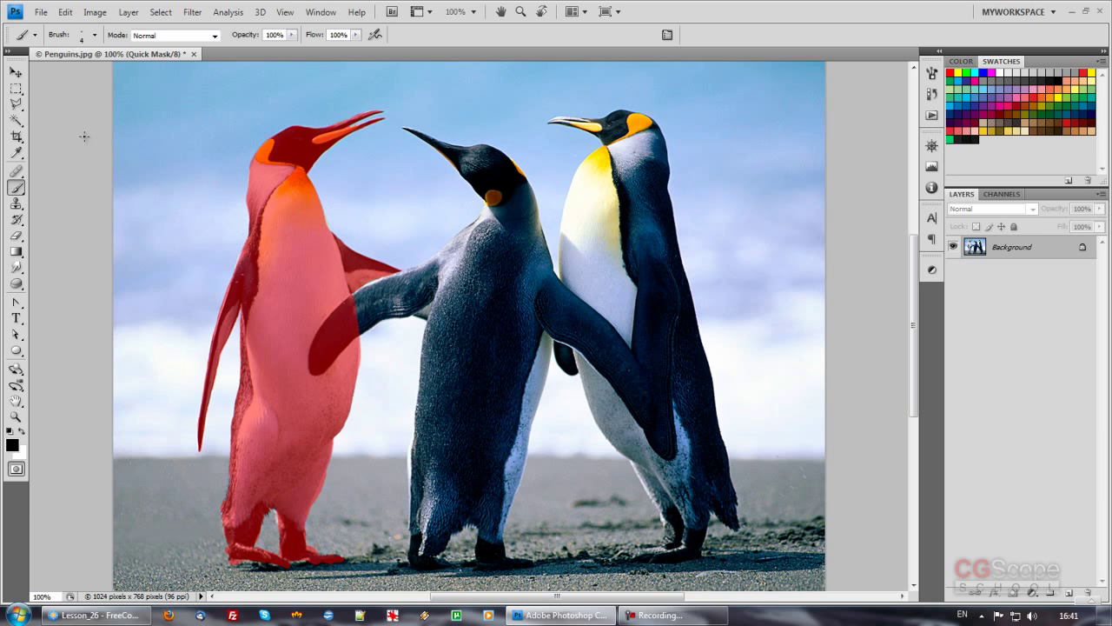
{"action": "left_click", "coordinate": [161, 12]}
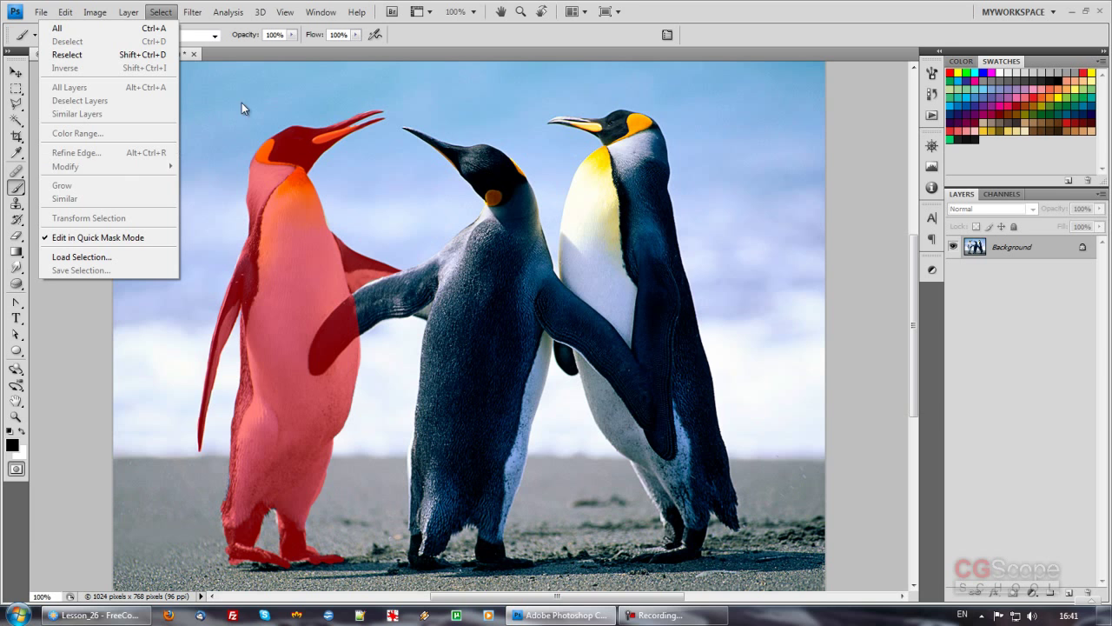
{"action": "left_click", "coordinate": [459, 31]}
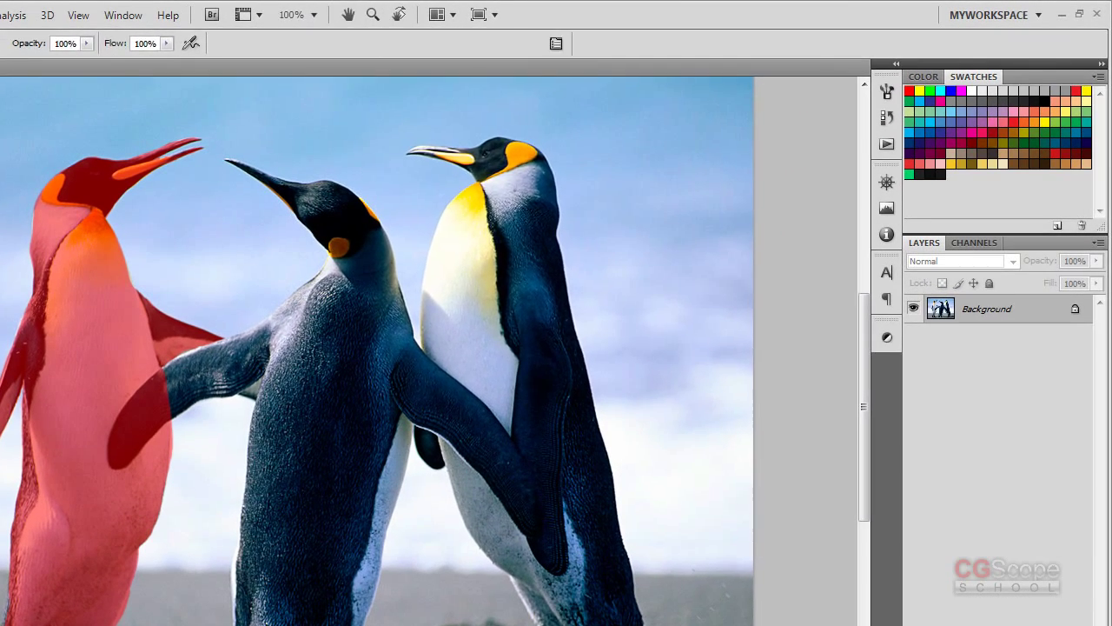
In the foreground Color Picker, try reds before settling on mid grey #8b8b8b
{"action": "left_click", "coordinate": [12, 445]}
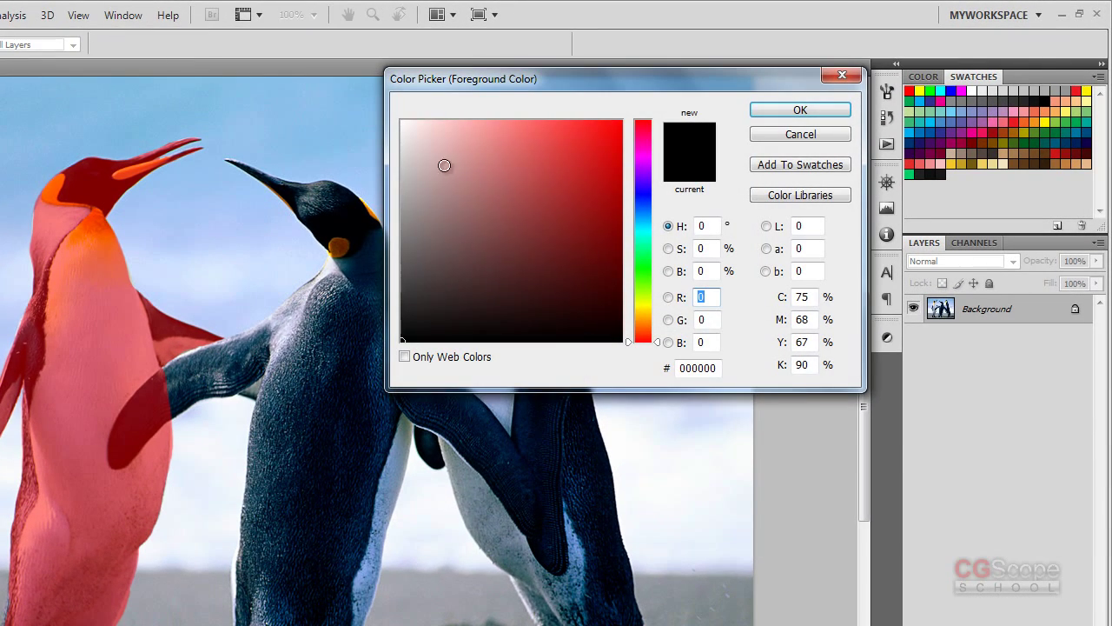
{"action": "left_click", "coordinate": [401, 219]}
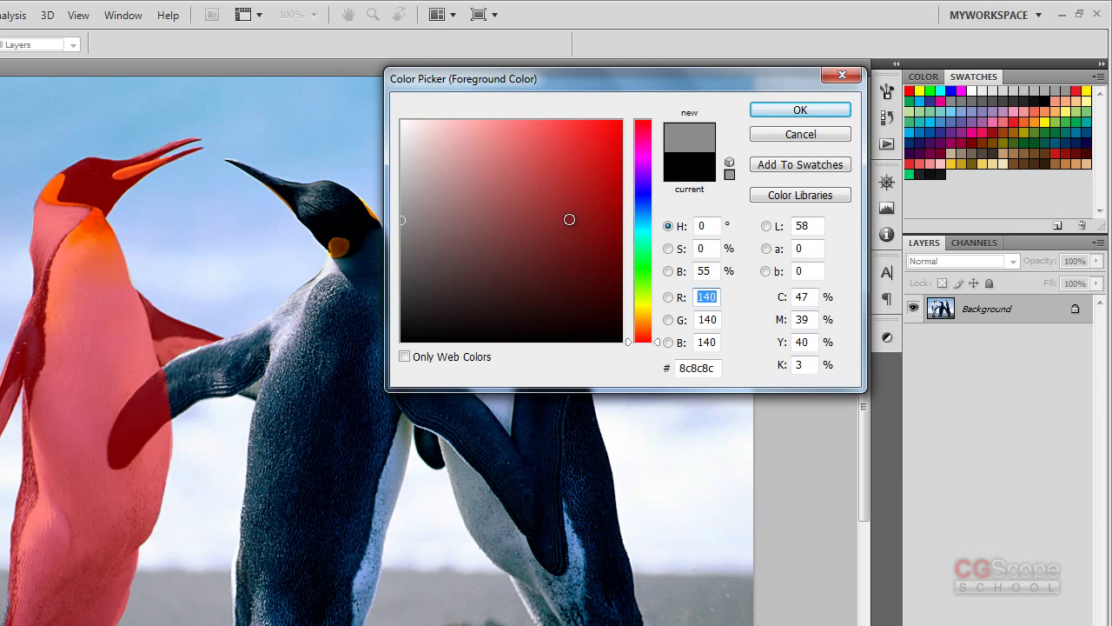
{"action": "left_click", "coordinate": [570, 223]}
{"action": "left_click_drag", "start_coordinate": [571, 223], "coordinate": [566, 225]}
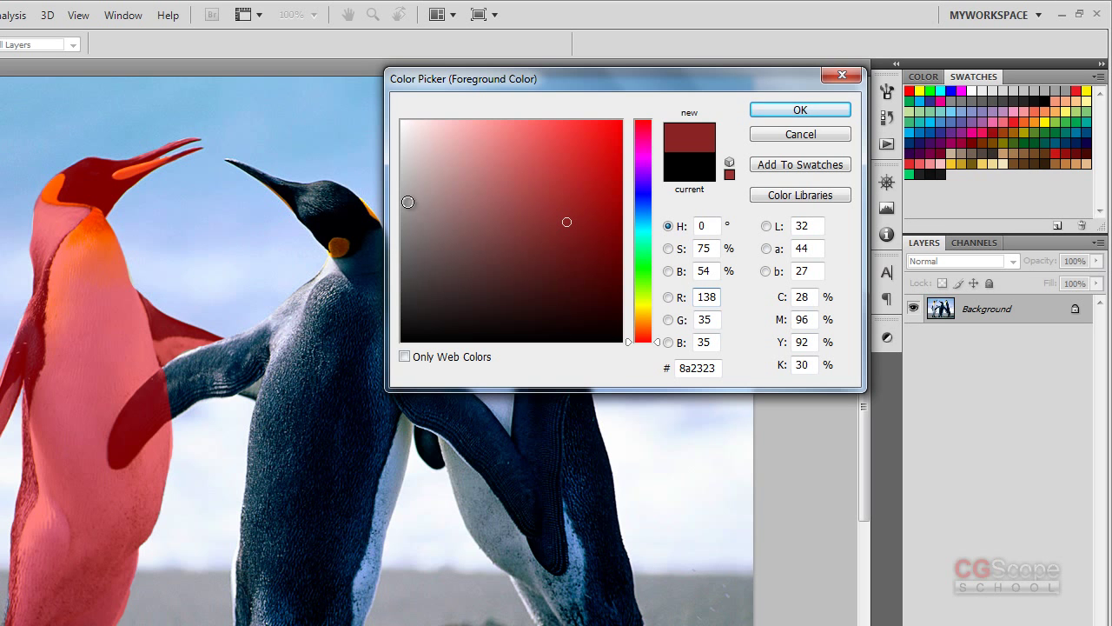
{"action": "left_click_drag", "start_coordinate": [567, 193], "coordinate": [567, 137]}
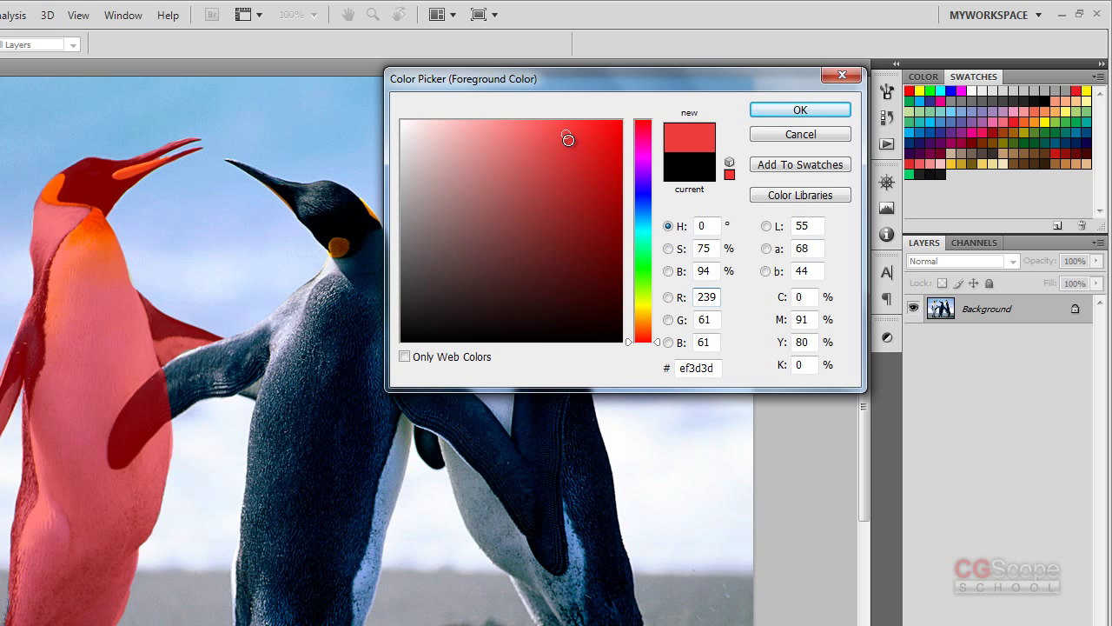
{"action": "left_click_drag", "start_coordinate": [402, 219], "coordinate": [544, 176]}
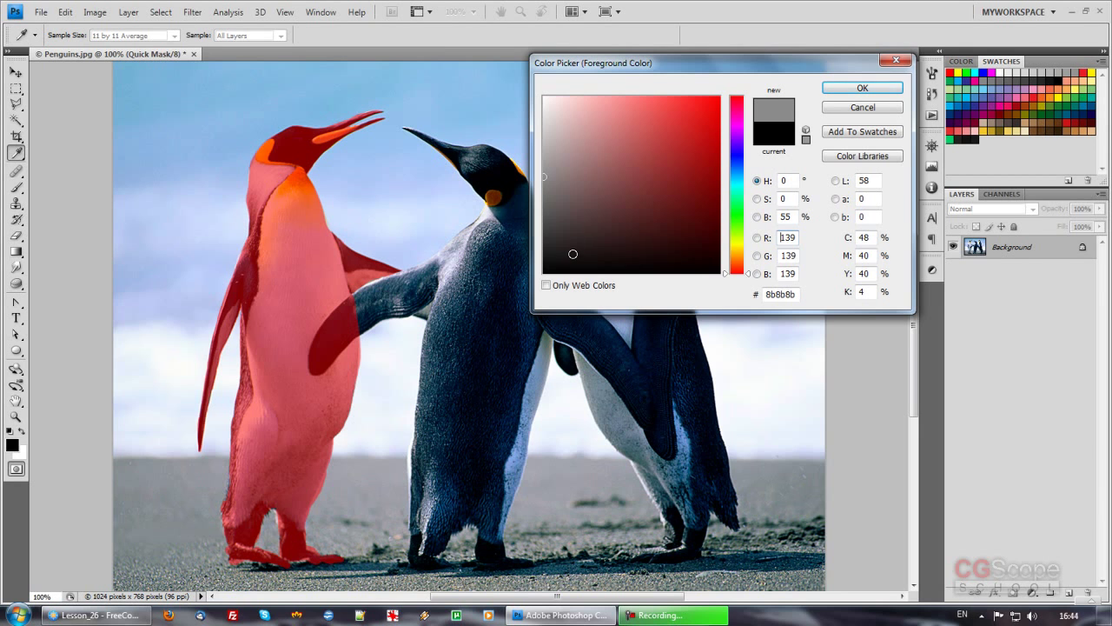
Confirm grey and lighten the chest mask with a 0%-hardness, 74-px brush
{"action": "left_click", "coordinate": [860, 89]}
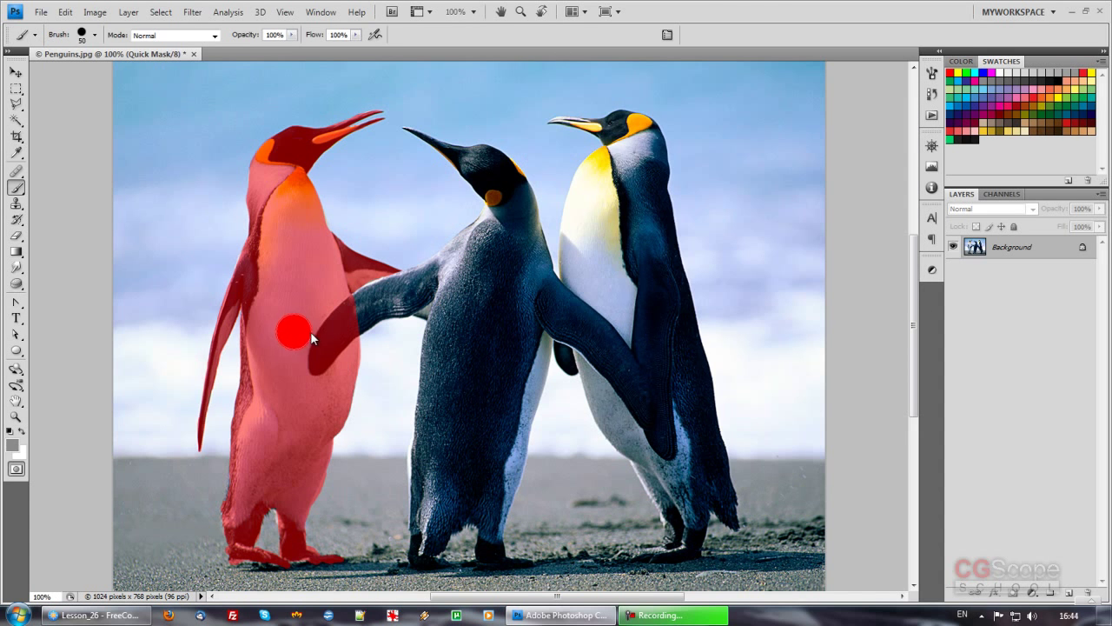
{"action": "key", "text": "bracketright"}
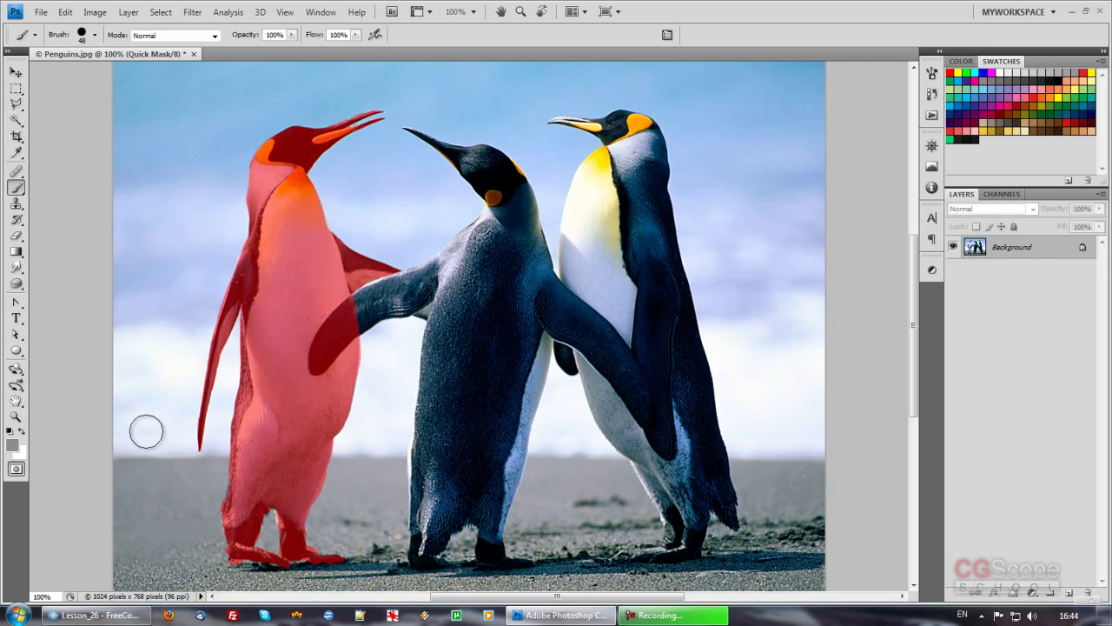
{"action": "mouse_move", "coordinate": [287, 317]}
{"action": "left_mouse_down"}
{"action": "mouse_move", "coordinate": [295, 328]}
{"action": "mouse_move", "coordinate": [310, 306]}
{"action": "mouse_move", "coordinate": [286, 311]}
{"action": "left_mouse_up"}
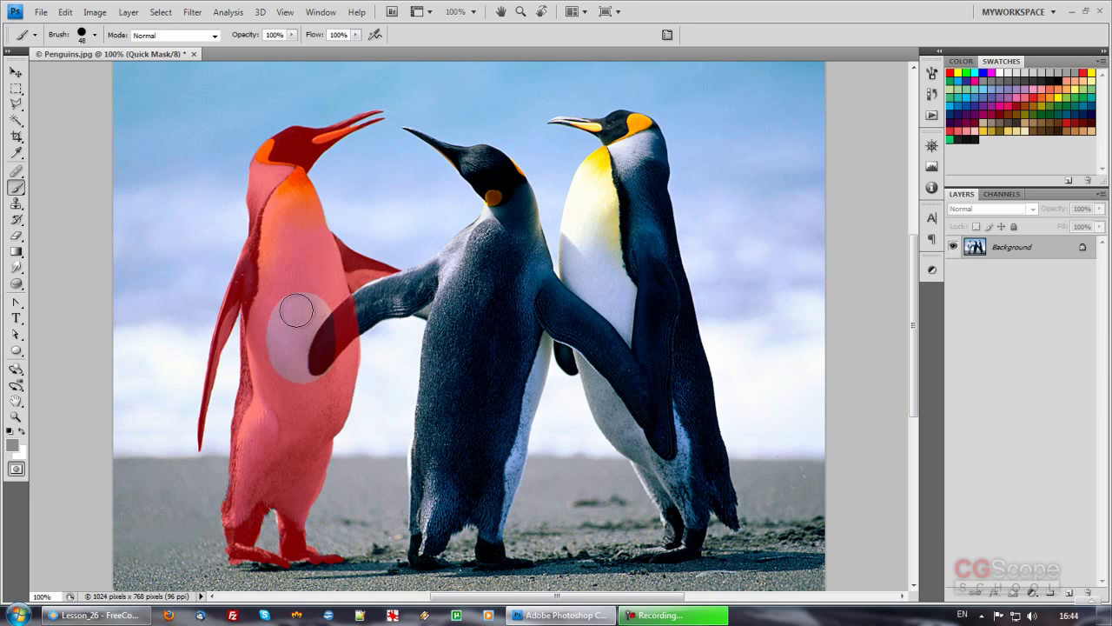
{"action": "left_click", "coordinate": [94, 35]}
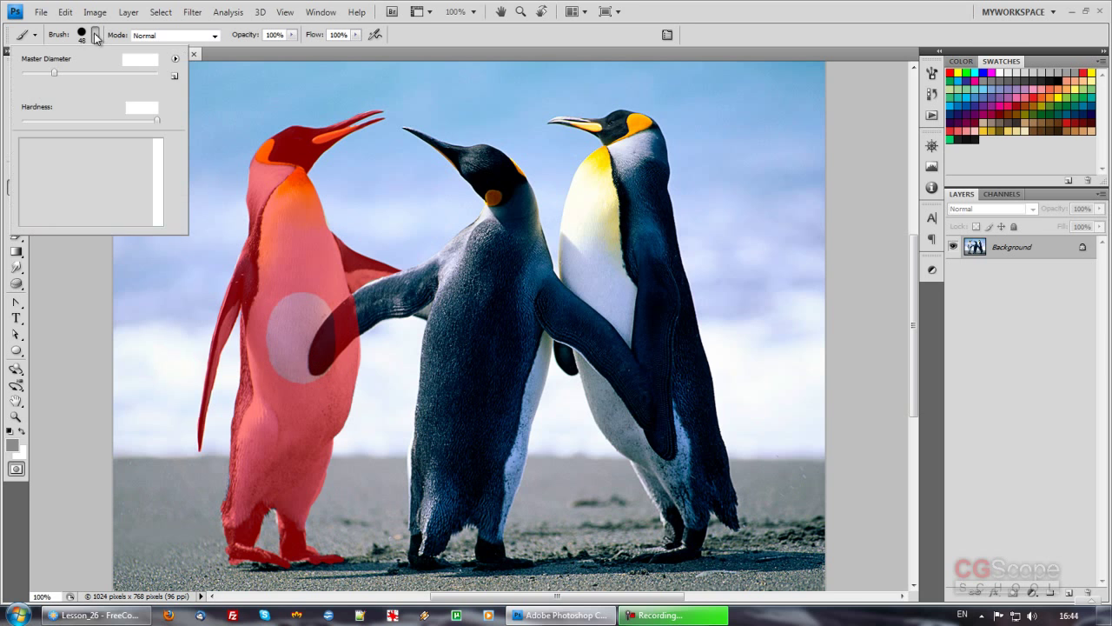
{"action": "left_click_drag", "start_coordinate": [149, 131], "coordinate": [11, 137]}
{"action": "left_click", "coordinate": [378, 110]}
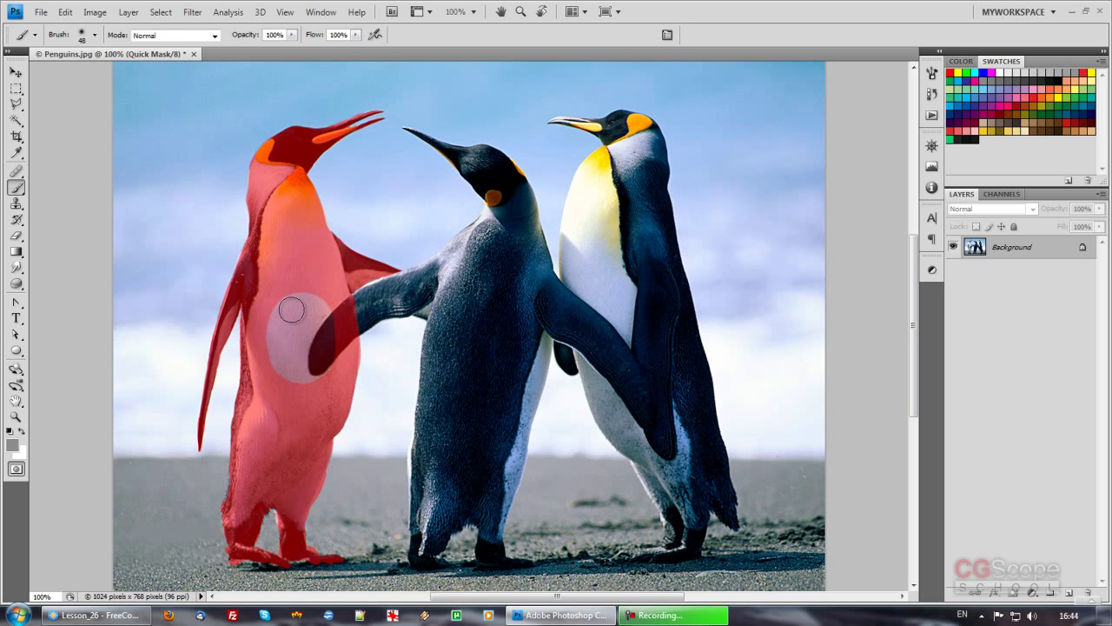
{"action": "key", "text": "bracketright"}
{"action": "key", "text": "bracketright"}
{"action": "key", "text": "bracketright"}
{"action": "mouse_move", "coordinate": [287, 313]}
{"action": "left_mouse_down"}
{"action": "mouse_move", "coordinate": [281, 325]}
{"action": "mouse_move", "coordinate": [324, 324]}
{"action": "mouse_move", "coordinate": [298, 298]}
{"action": "mouse_move", "coordinate": [293, 367]}
{"action": "mouse_move", "coordinate": [286, 298]}
{"action": "mouse_move", "coordinate": [292, 383]}
{"action": "mouse_move", "coordinate": [310, 296]}
{"action": "mouse_move", "coordinate": [276, 374]}
{"action": "mouse_move", "coordinate": [308, 300]}
{"action": "mouse_move", "coordinate": [292, 356]}
{"action": "left_mouse_up"}
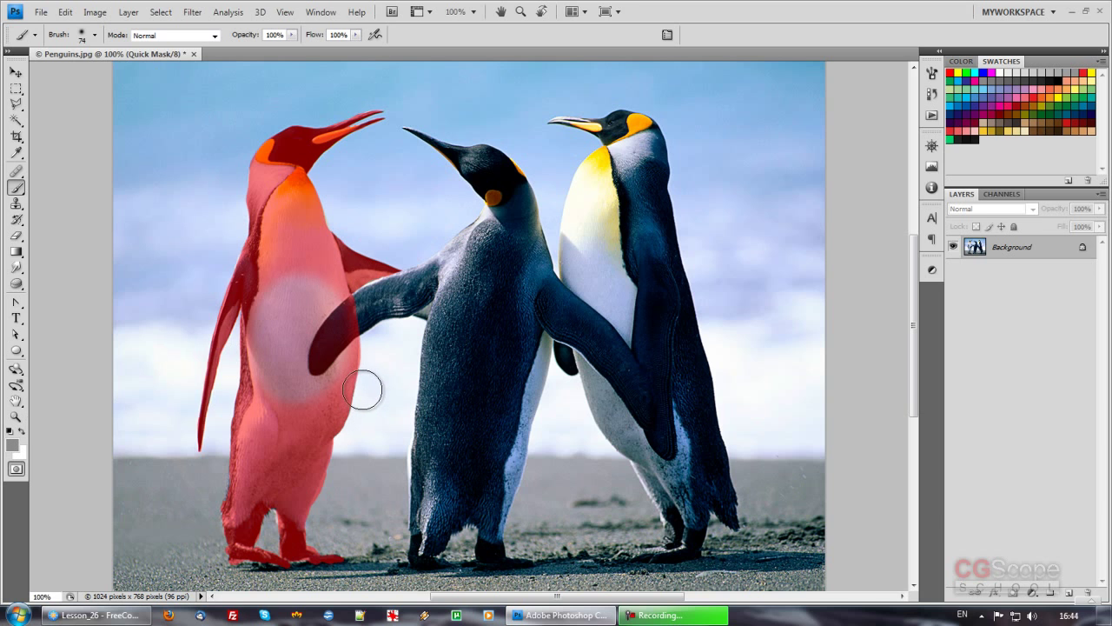
Exit Quick Mask, recheck the overlay once, and return to the marching-ants selection
{"action": "key", "text": "q"}
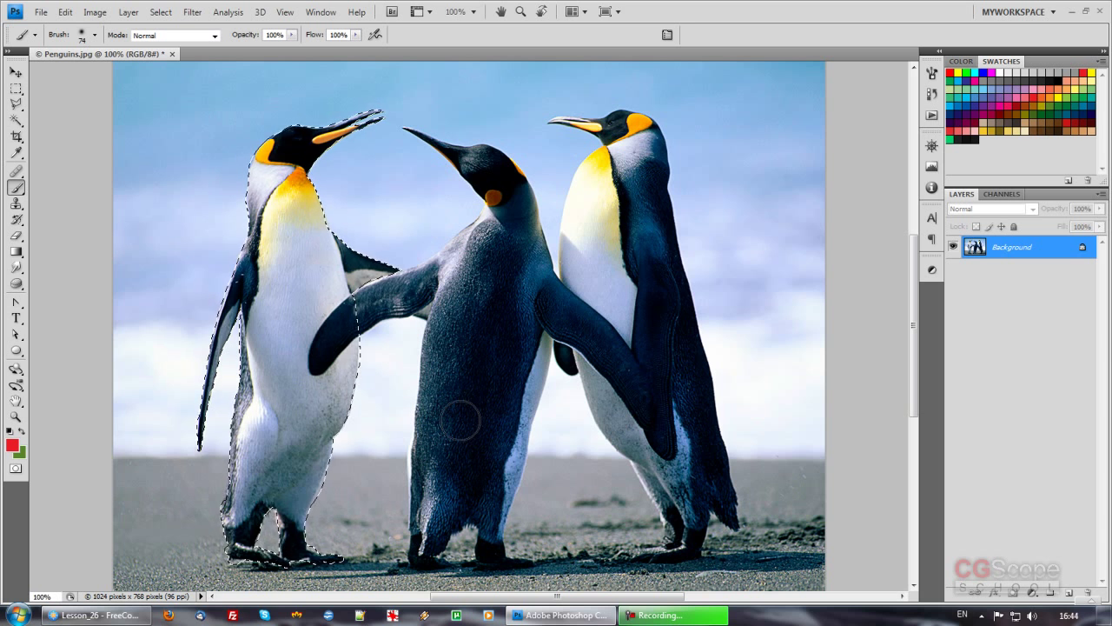
{"action": "key", "text": "q"}
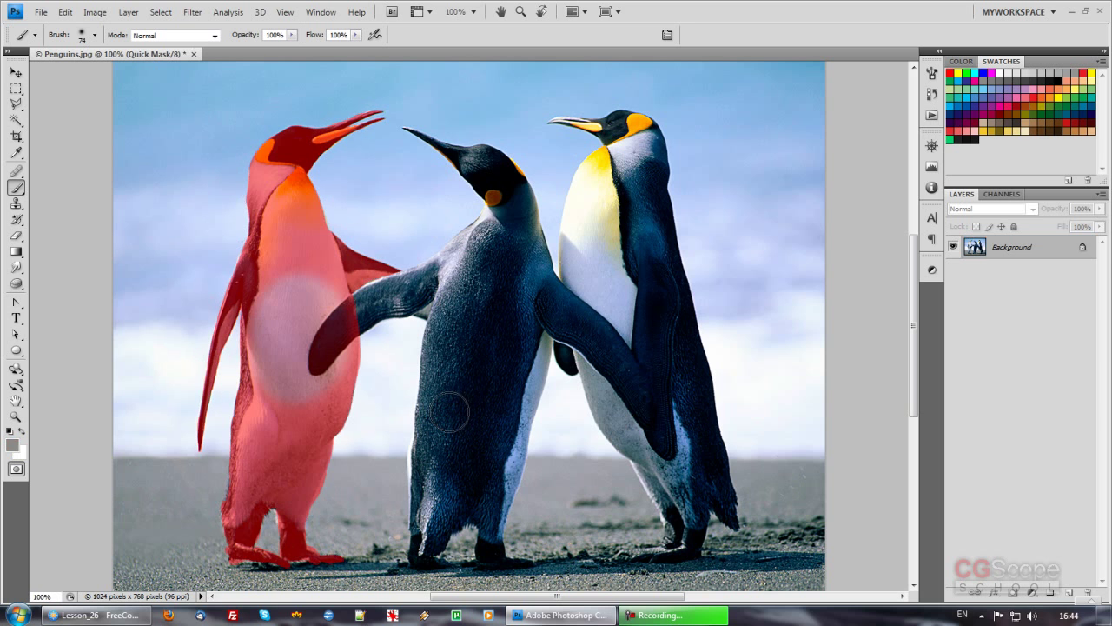
{"action": "key", "text": "q"}
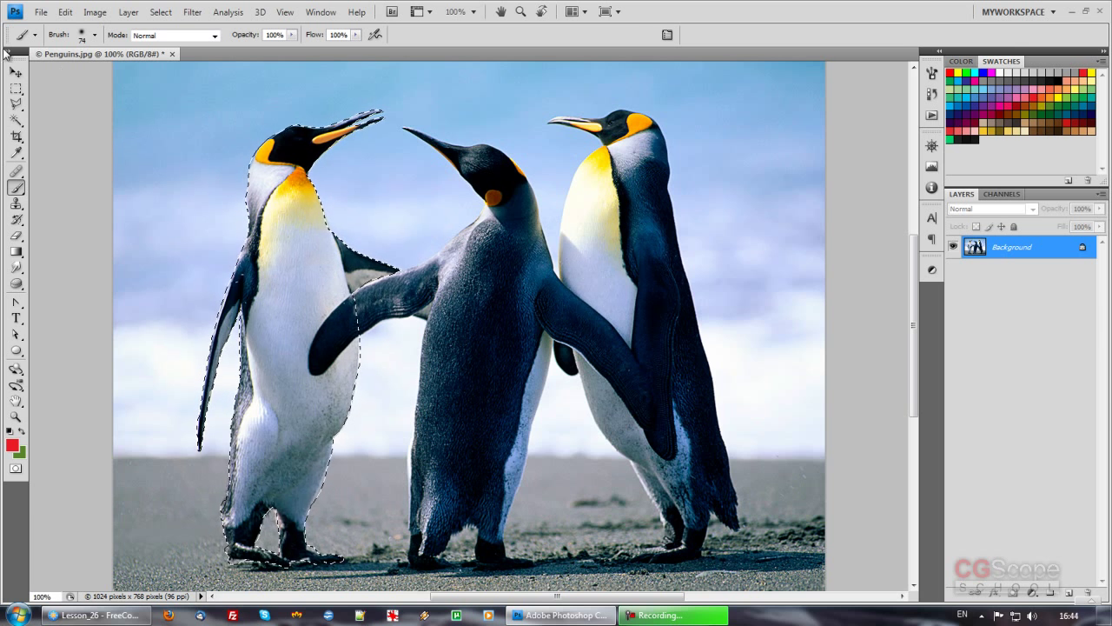
Copy and paste the selected penguin onto Layer 1, moved in front of the right penguin
{"action": "left_click", "coordinate": [66, 12]}
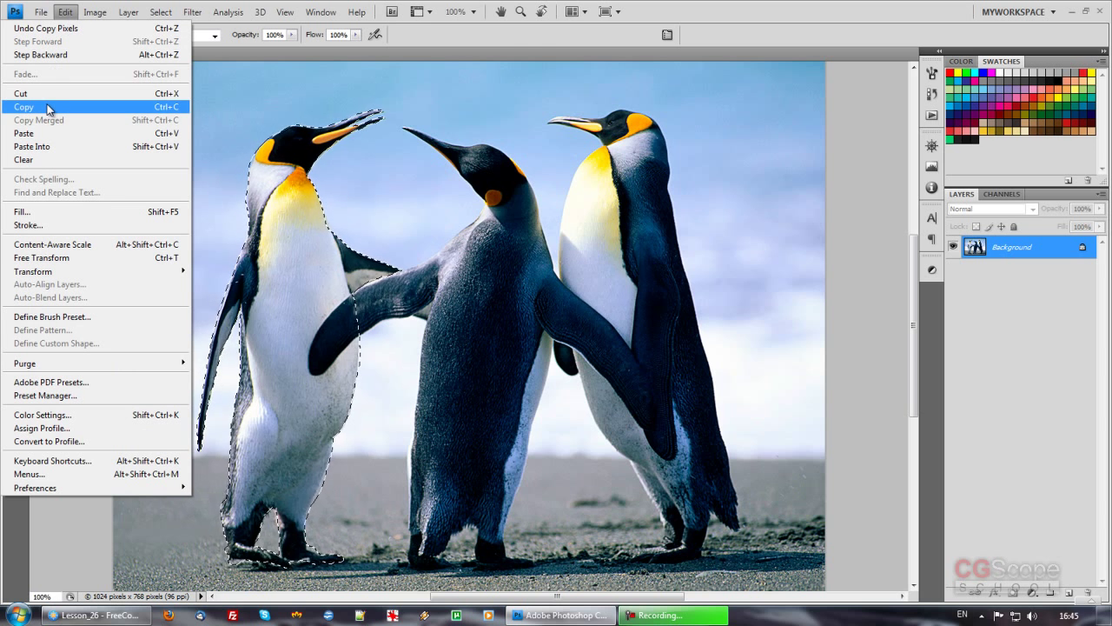
{"action": "left_click", "coordinate": [531, 40]}
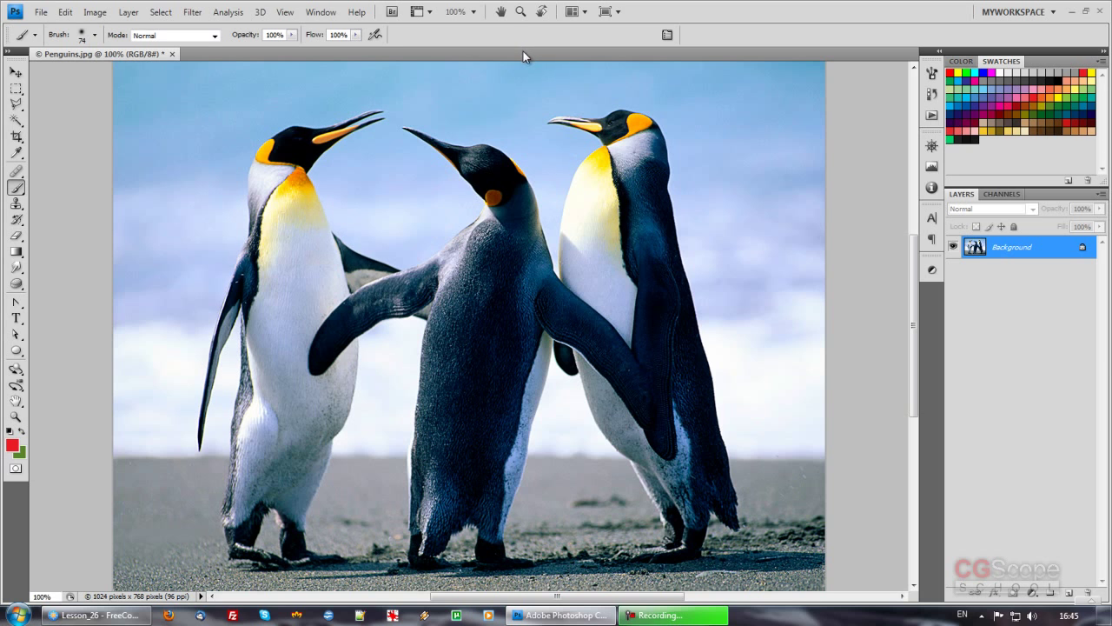
{"action": "key", "text": "ctrl+v"}
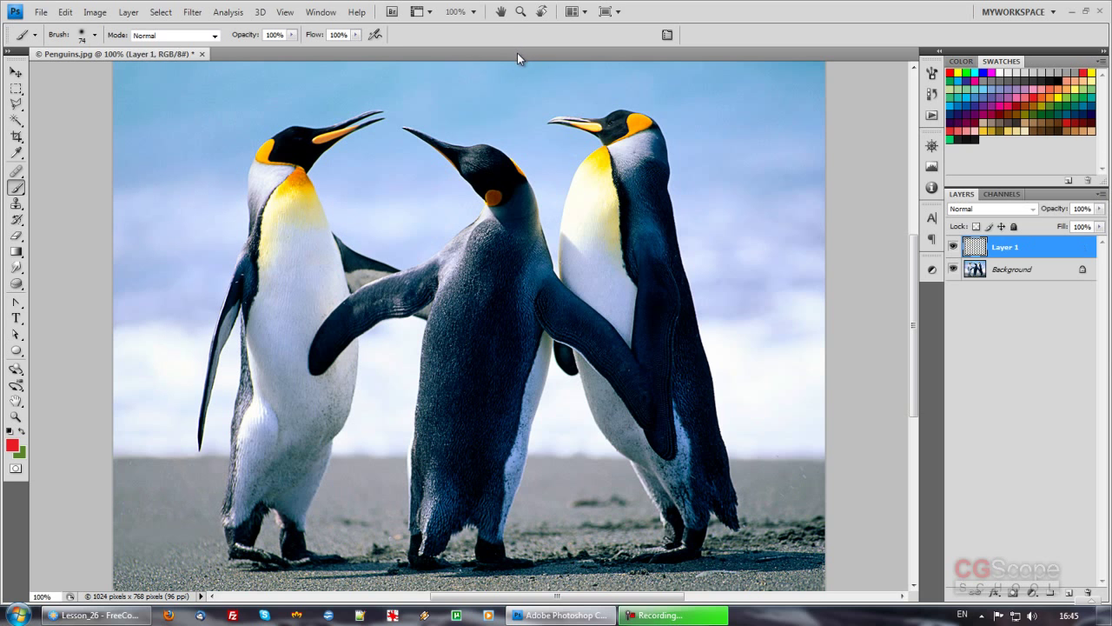
{"action": "key", "text": "v"}
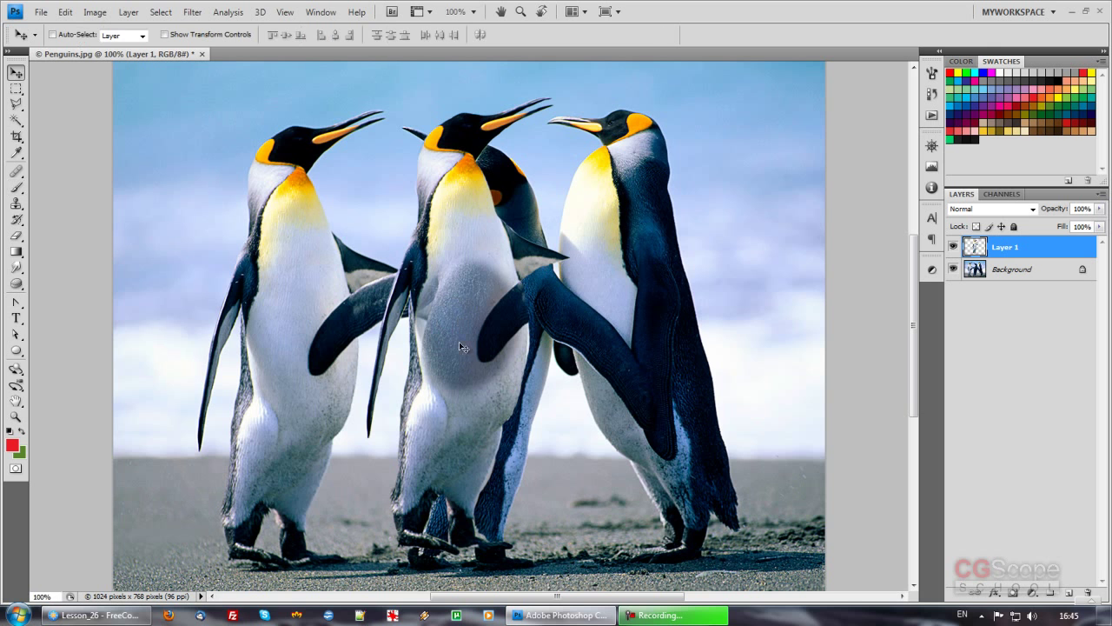
{"action": "mouse_move", "coordinate": [460, 431]}
{"action": "left_mouse_down"}
{"action": "mouse_move", "coordinate": [379, 428]}
{"action": "mouse_move", "coordinate": [709, 396]}
{"action": "mouse_move", "coordinate": [664, 450]}
{"action": "left_mouse_up"}
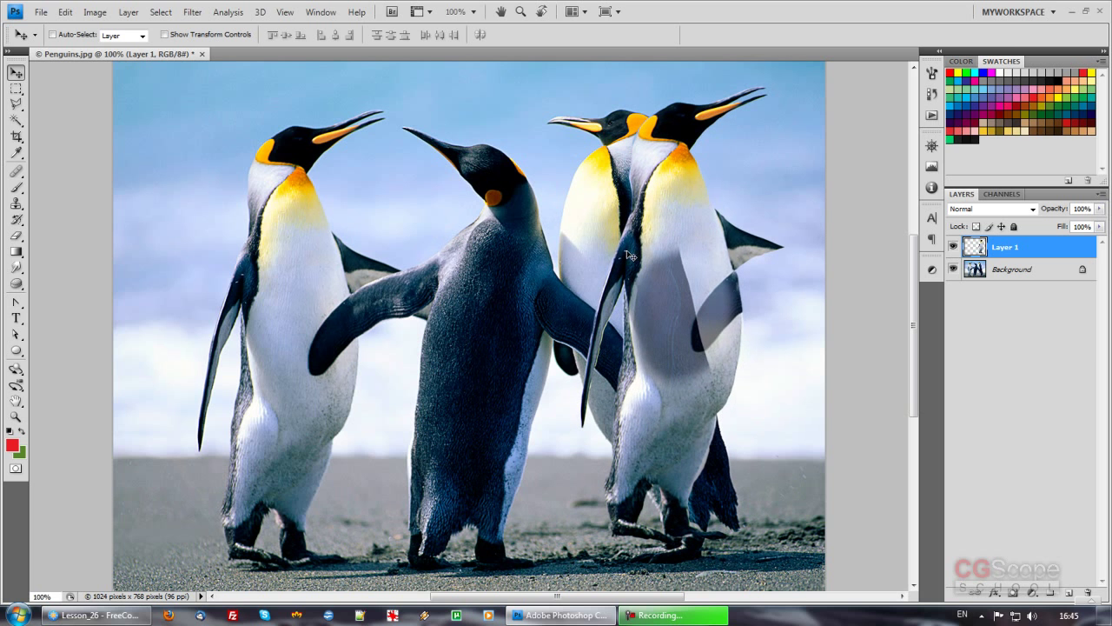
{"action": "mouse_move", "coordinate": [662, 428]}
{"action": "left_mouse_down"}
{"action": "mouse_move", "coordinate": [570, 440]}
{"action": "mouse_move", "coordinate": [688, 442]}
{"action": "mouse_move", "coordinate": [683, 431]}
{"action": "left_mouse_up"}
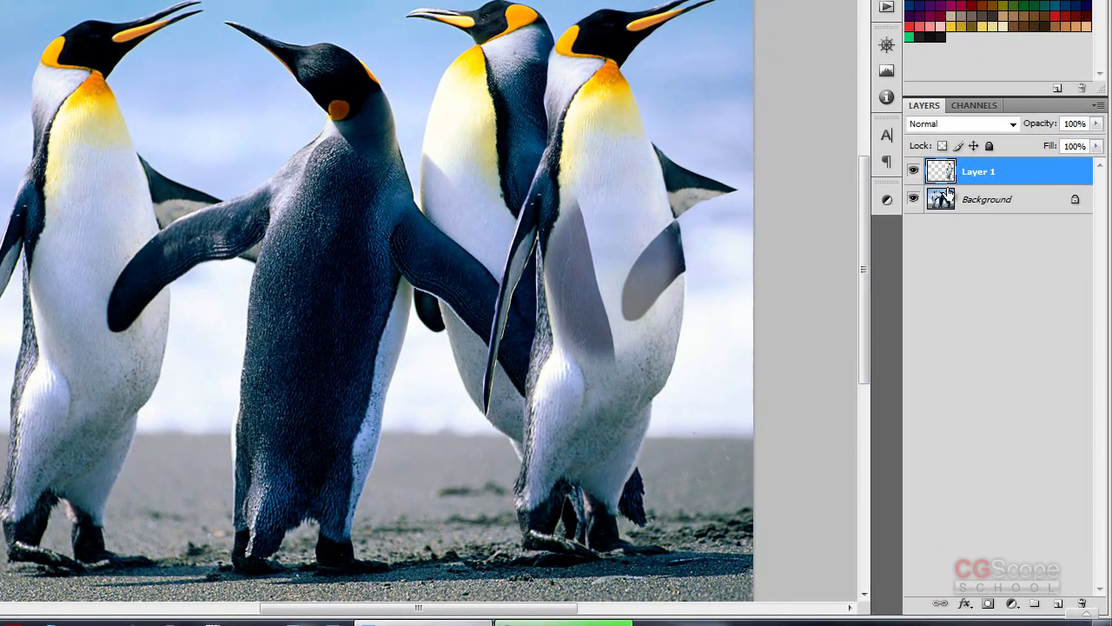
Undo Layer 1 back to the left-penguin selection and view it as a red Quick Mask
{"action": "left_click", "coordinate": [942, 200]}
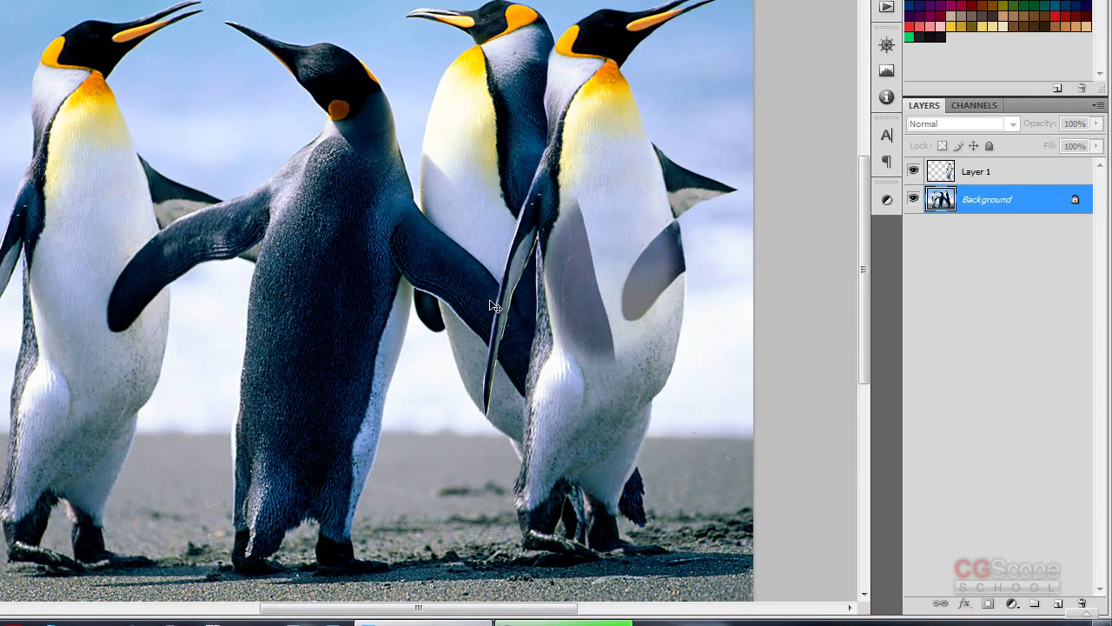
{"action": "left_click", "coordinate": [493, 307]}
{"action": "key", "text": "ctrl+z"}
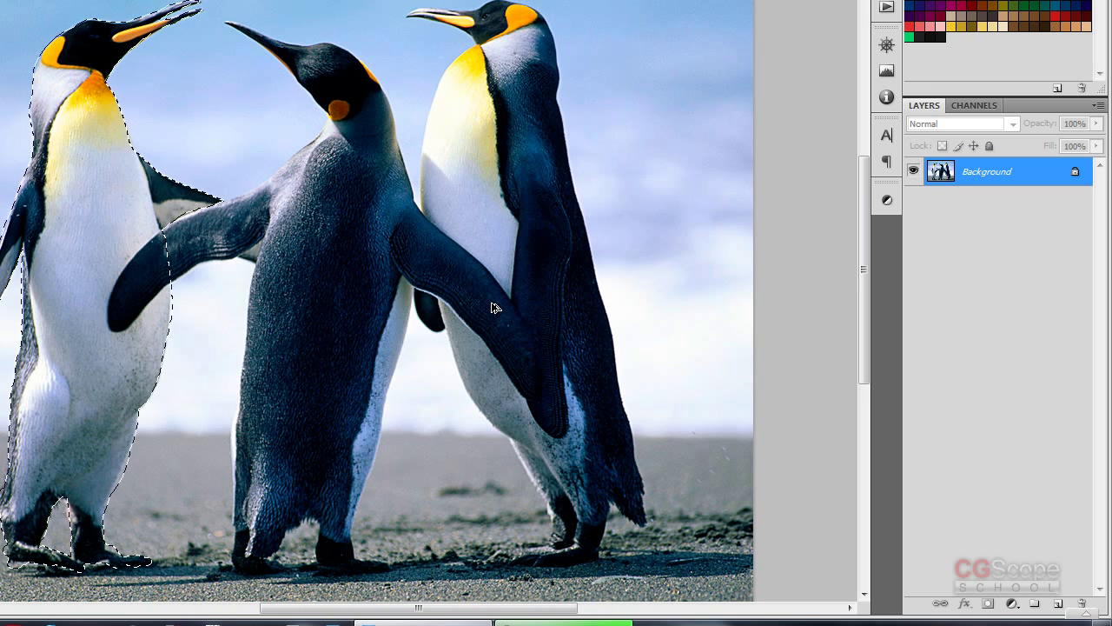
{"action": "key", "text": "q"}
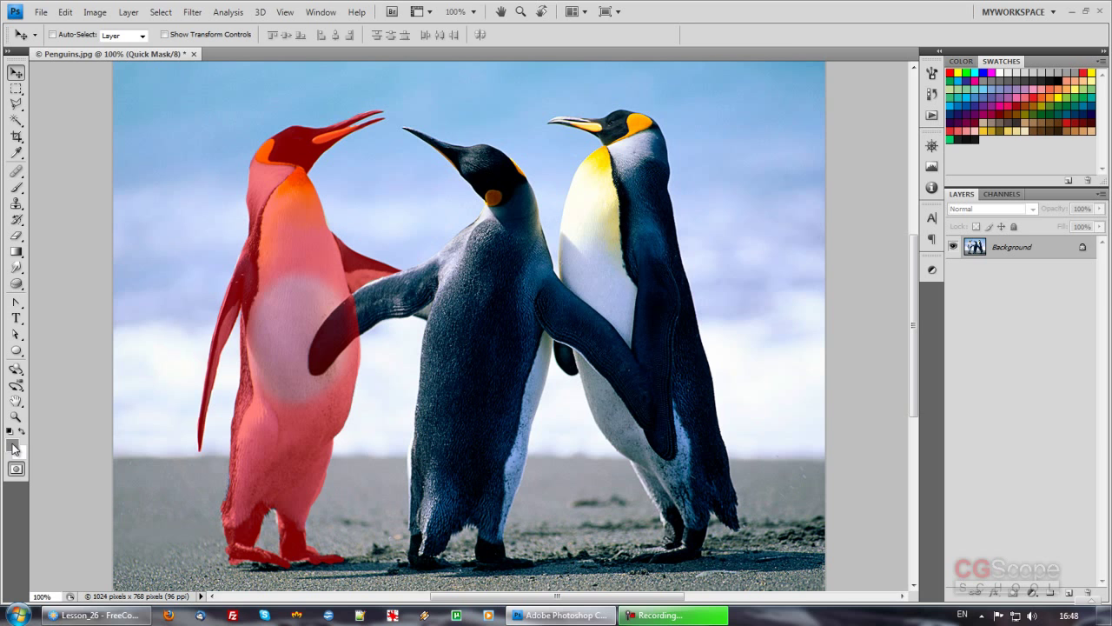
{"action": "left_click", "coordinate": [13, 446]}
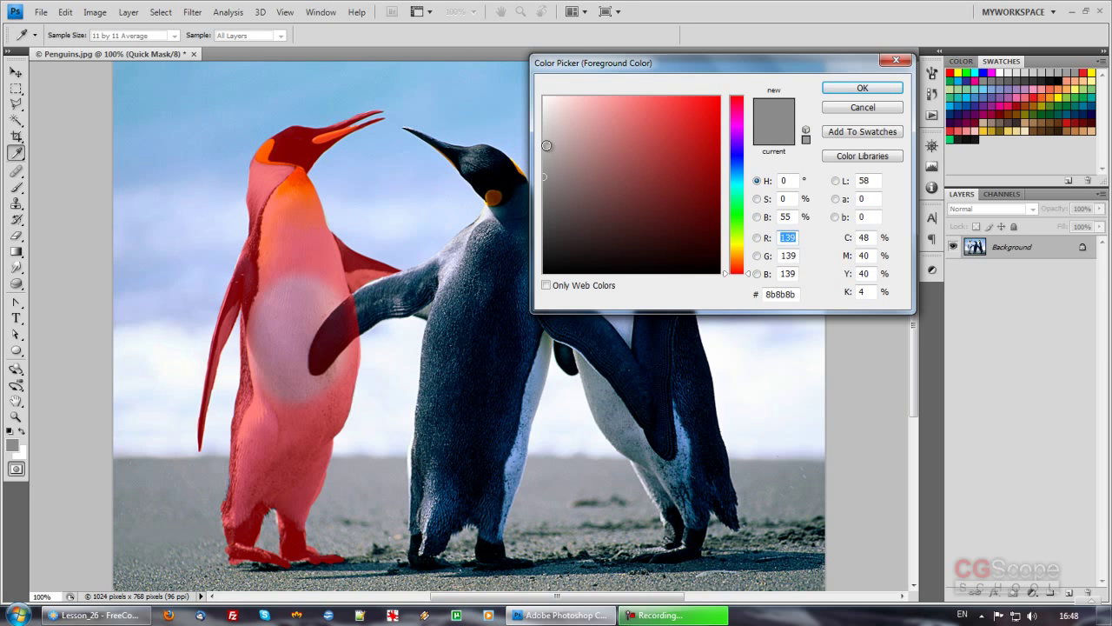
{"action": "left_click", "coordinate": [542, 141]}
{"action": "left_click_drag", "start_coordinate": [542, 141], "coordinate": [544, 115]}
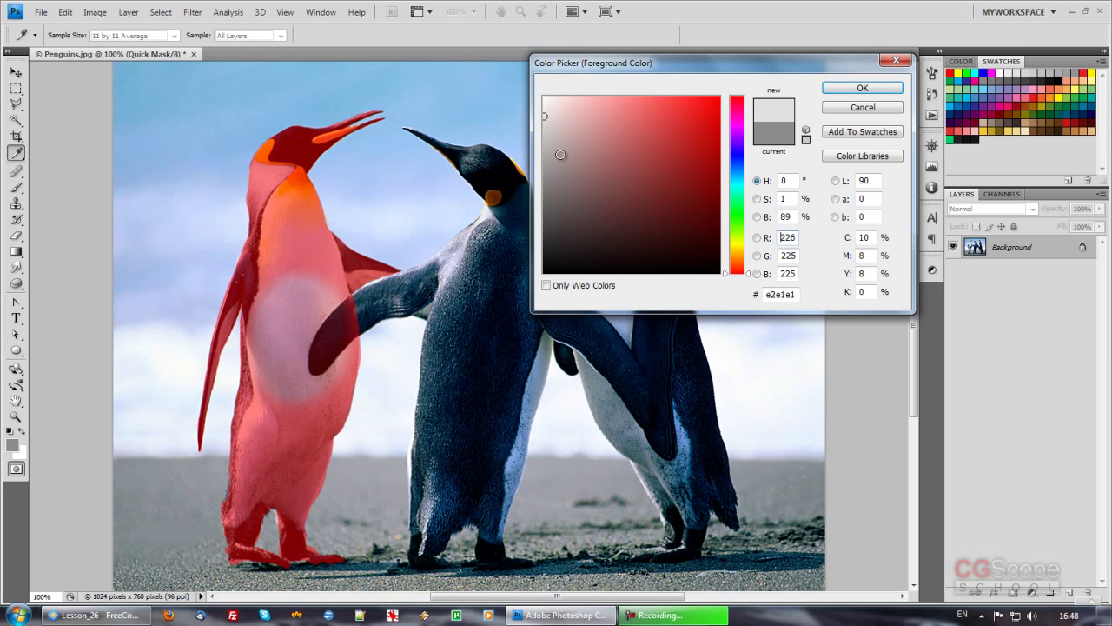
{"action": "left_click_drag", "start_coordinate": [544, 202], "coordinate": [546, 244]}
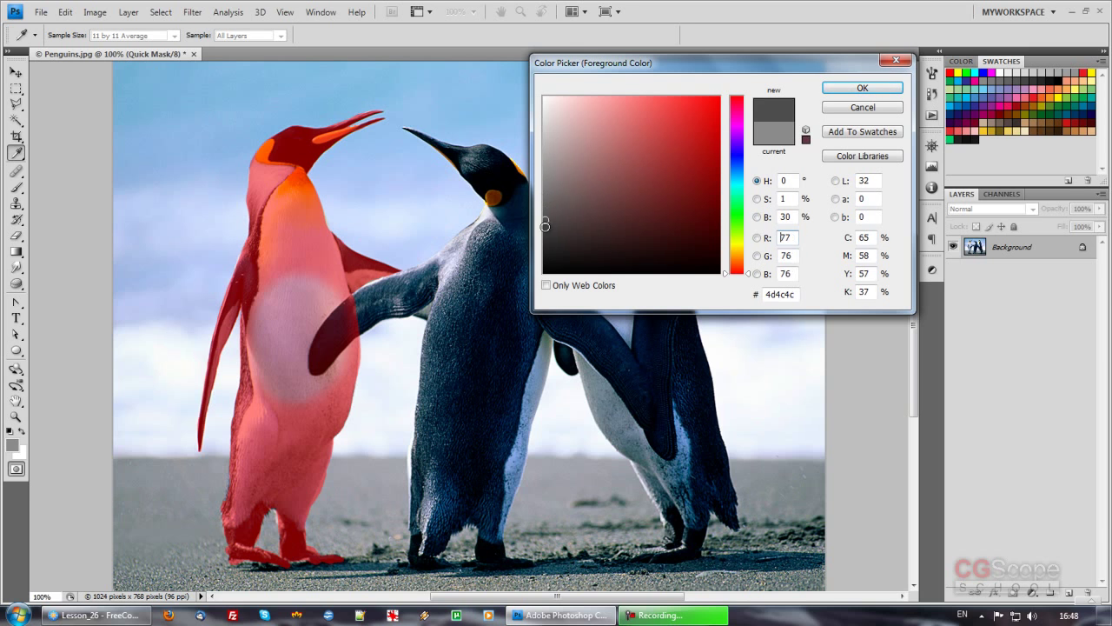
{"action": "left_click", "coordinate": [544, 178]}
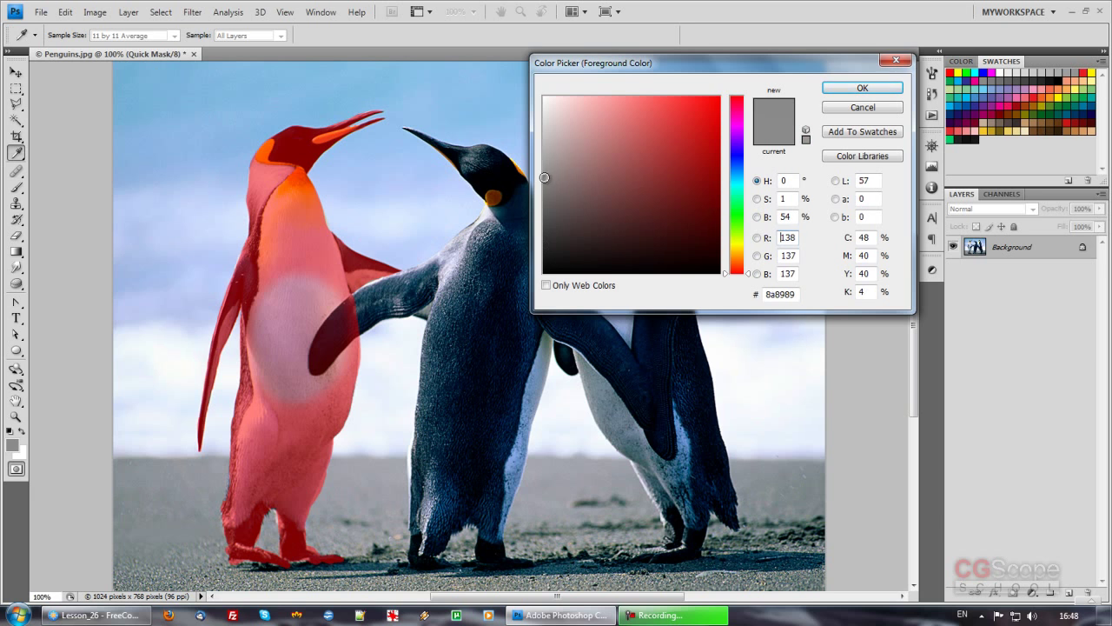
{"action": "left_click", "coordinate": [873, 108]}
{"action": "key", "text": "v"}
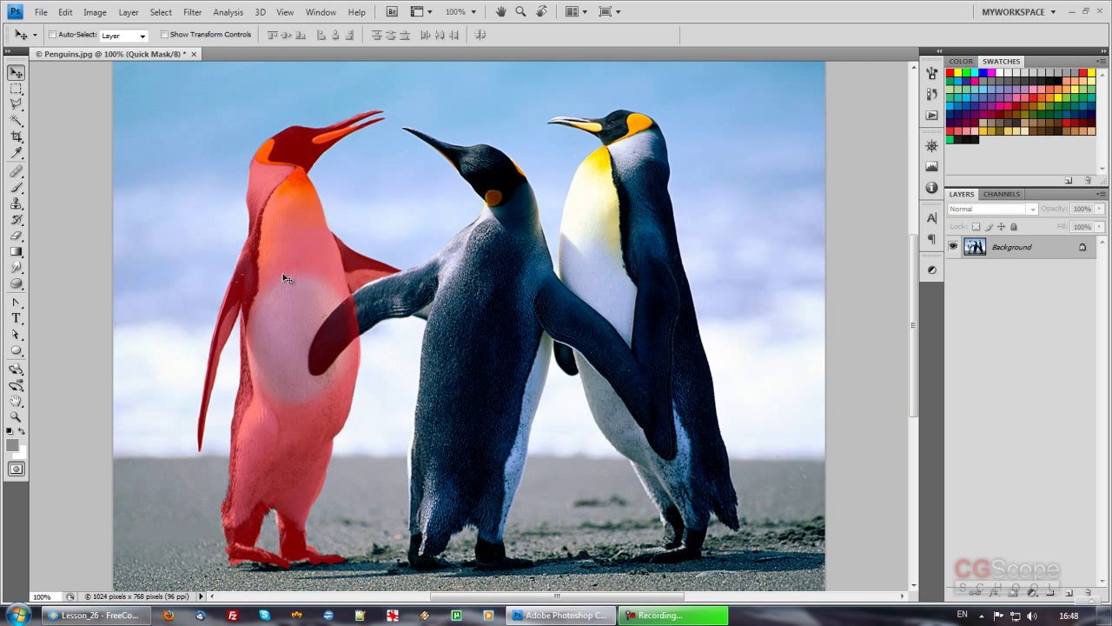
Toggle Quick Mask off, on, and off to check the left penguin's selection outline
{"action": "key", "text": "q"}
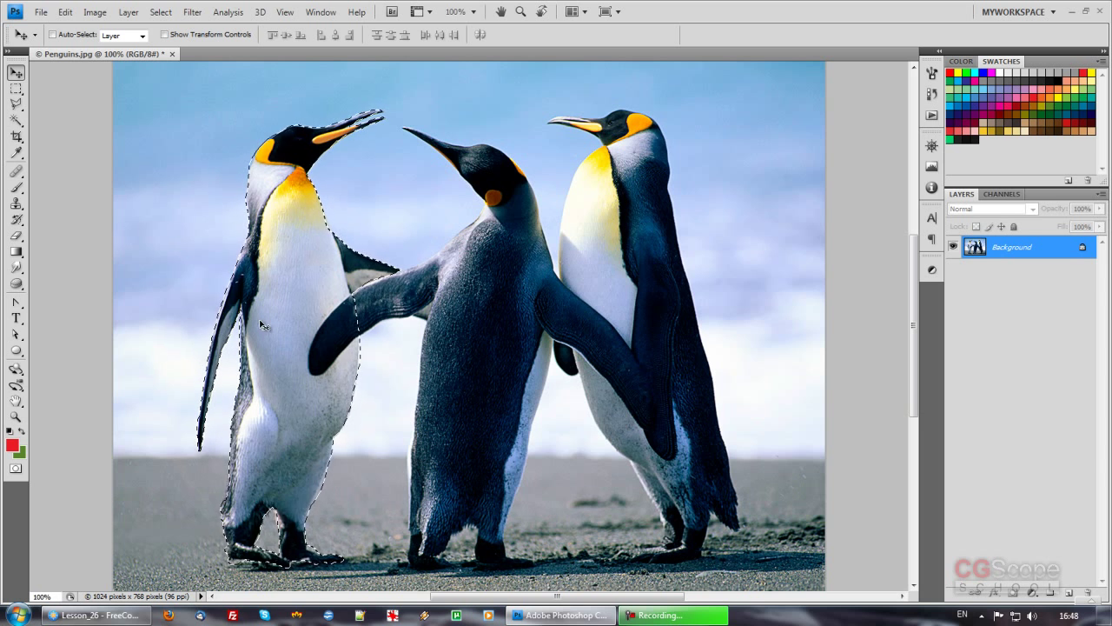
{"action": "key", "text": "q"}
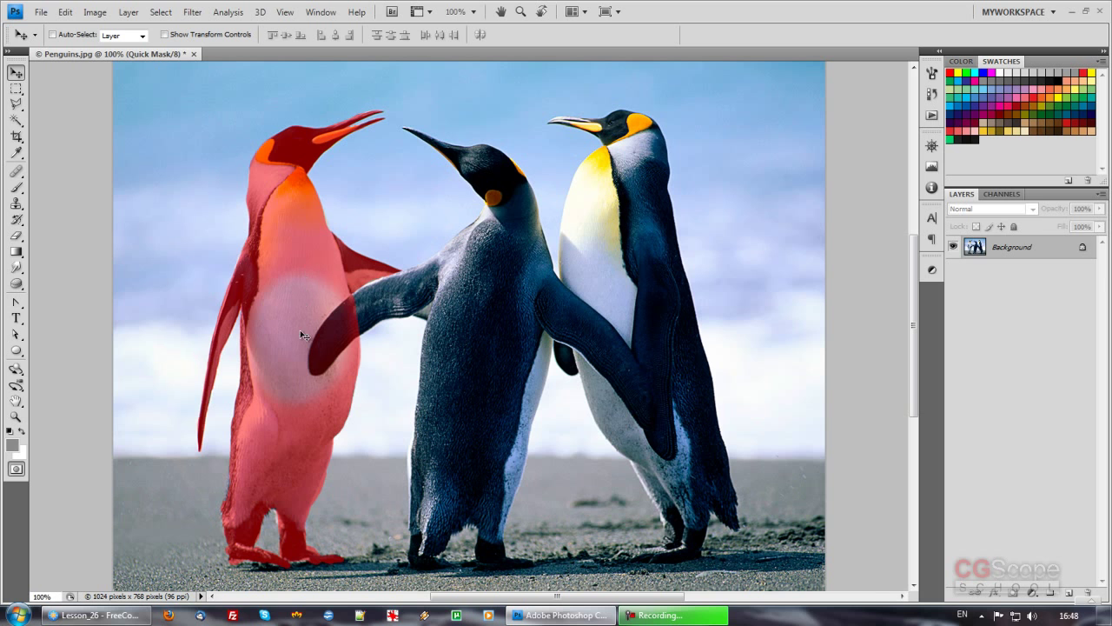
{"action": "key", "text": "q"}
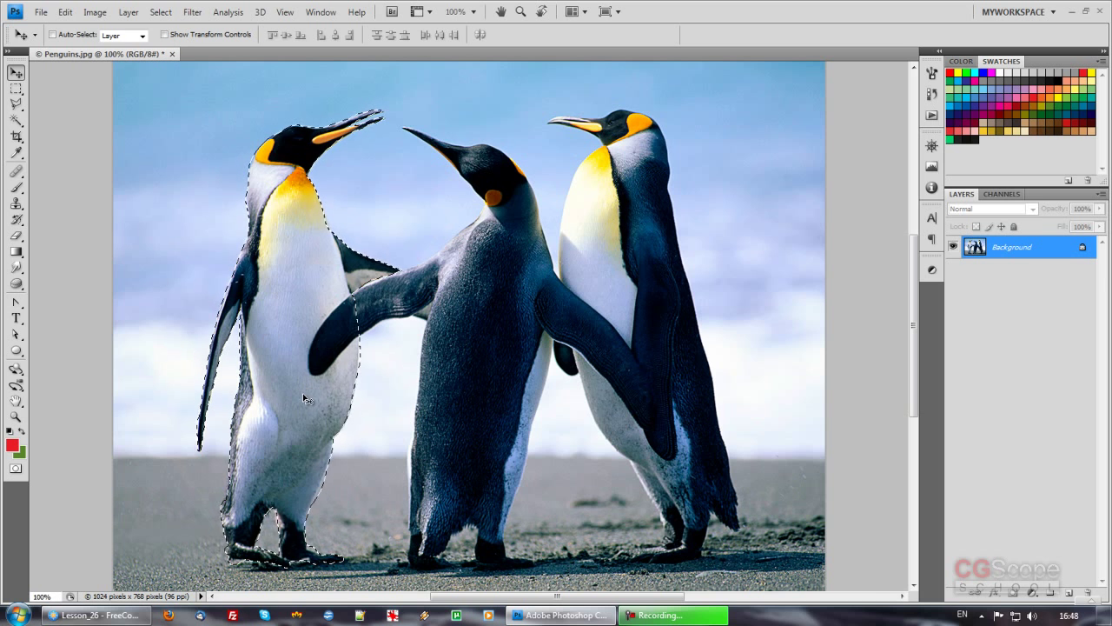
Test-fill the penguin selection with red, then green, undoing each fill
{"action": "key", "text": "alt+BackSpace"}
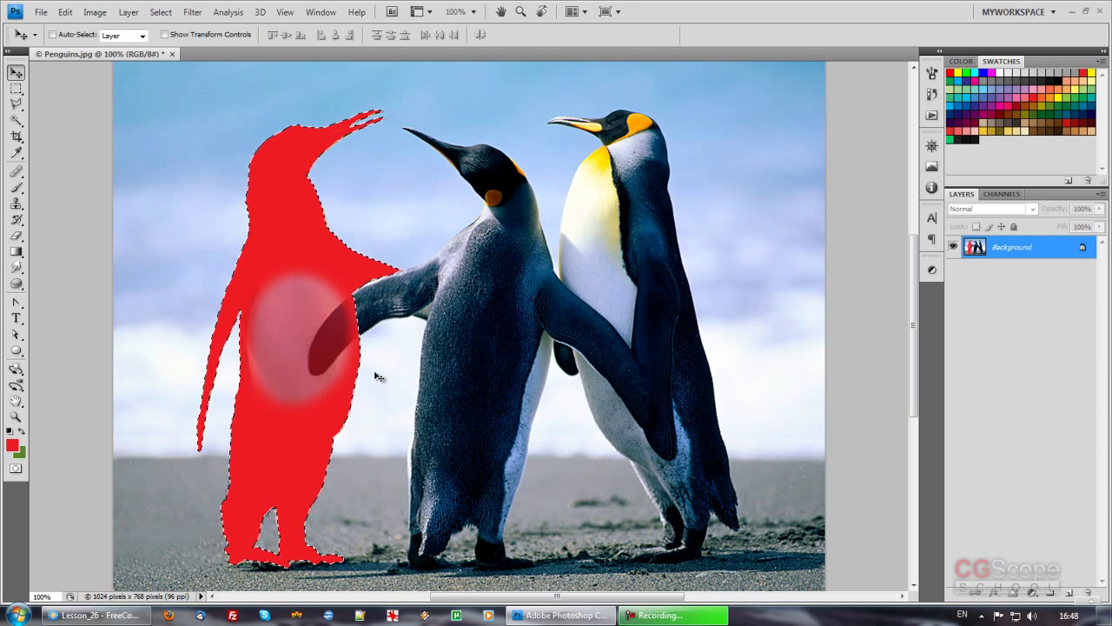
{"action": "key", "text": "ctrl+z"}
{"action": "key", "text": "ctrl+BackSpace"}
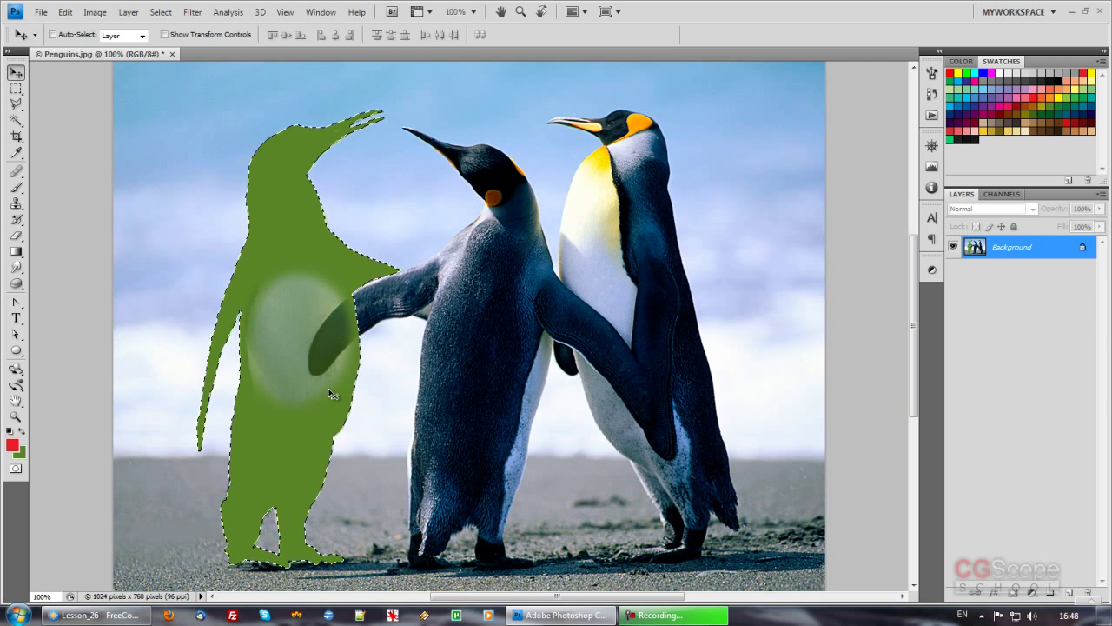
{"action": "key", "text": "ctrl+z"}
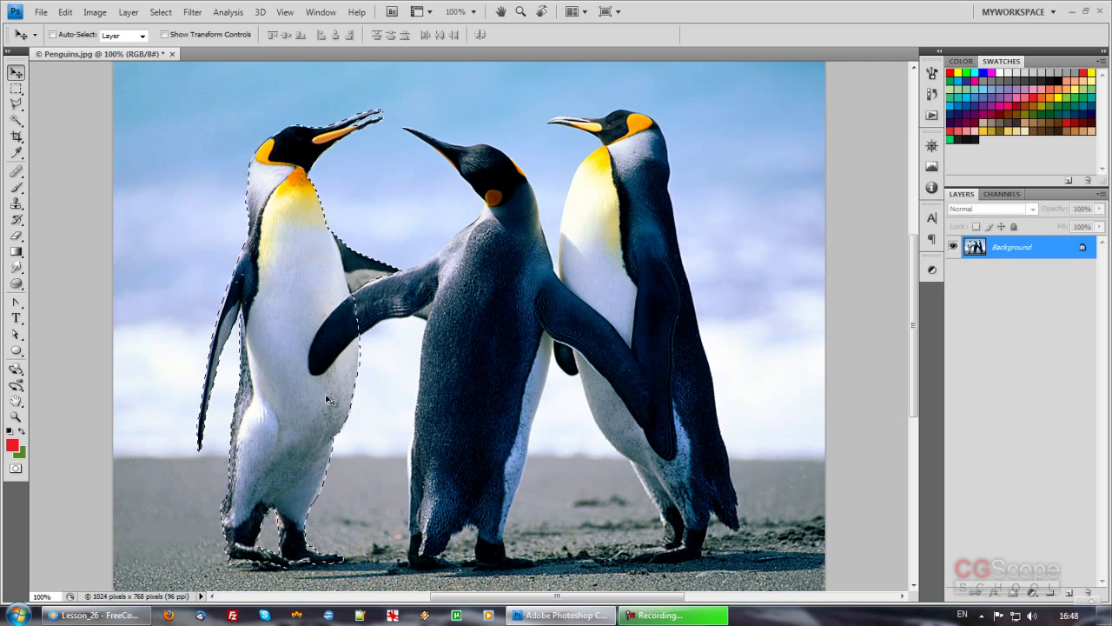
Reselect and check the penguin mask, then deselect and enter an empty Quick Mask
{"action": "key", "text": "q"}
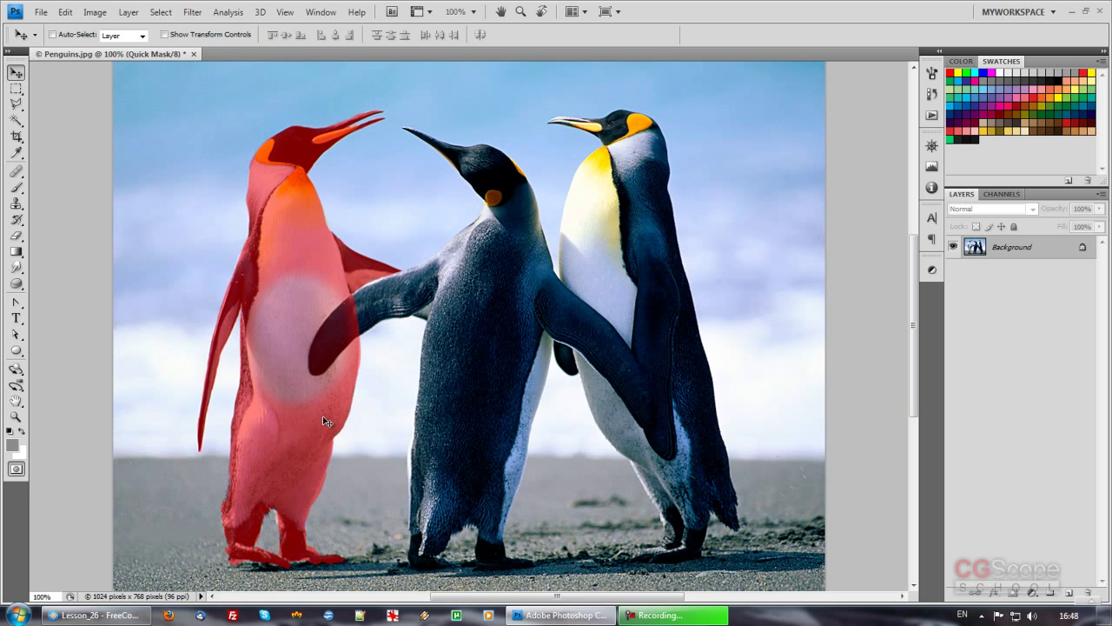
{"action": "key", "text": "q"}
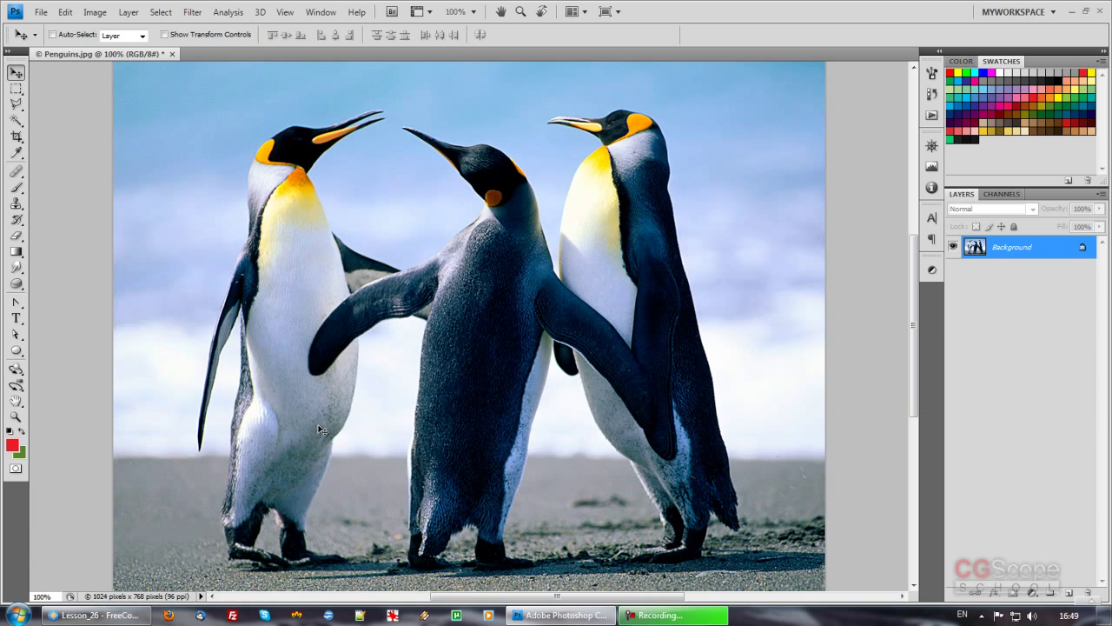
{"action": "key", "text": "ctrl+shift+d"}
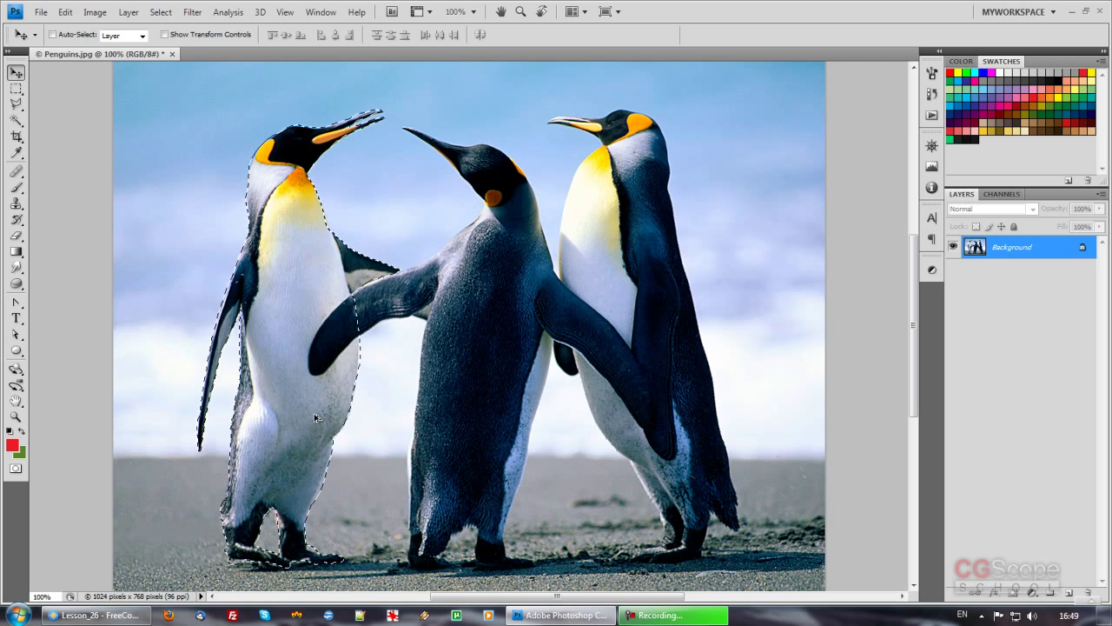
{"action": "key", "text": "q"}
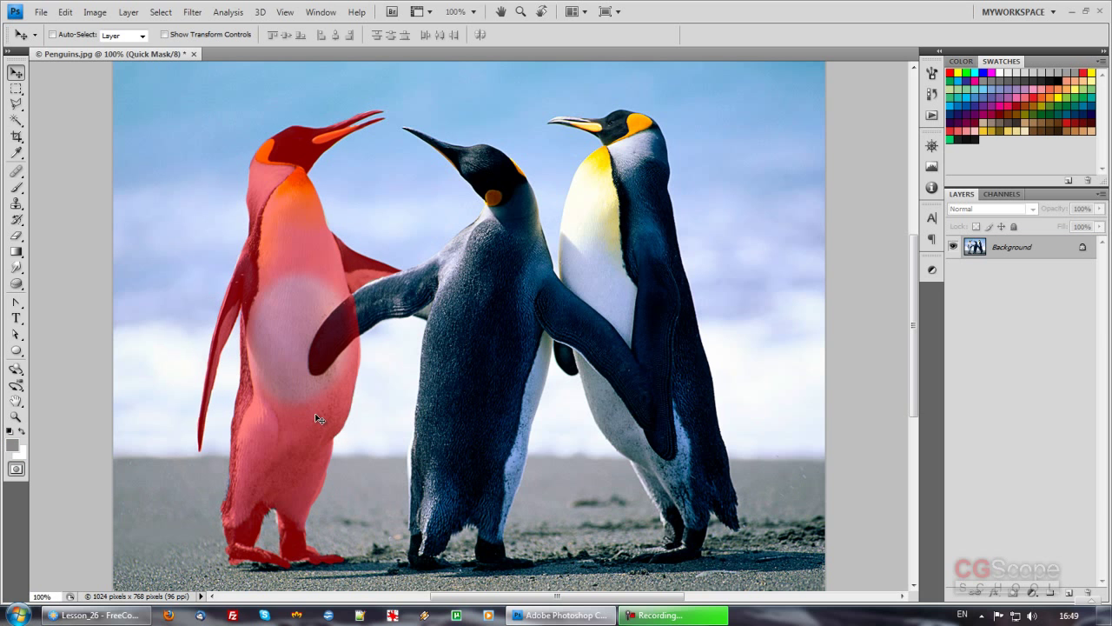
{"action": "key", "text": "q"}
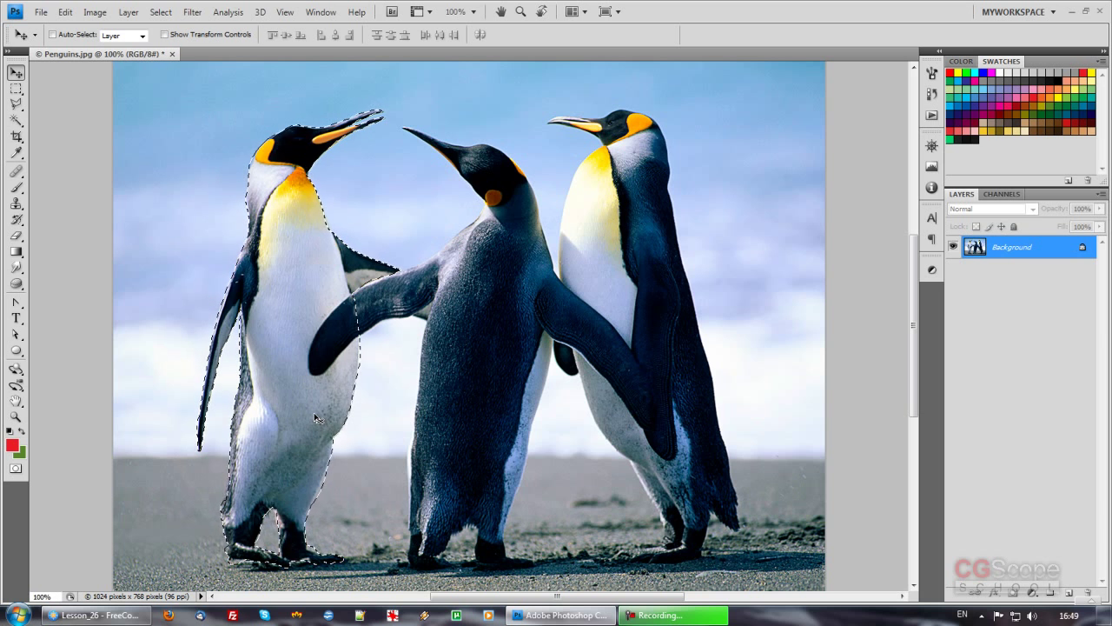
{"action": "key", "text": "ctrl+d"}
{"action": "key", "text": "q"}
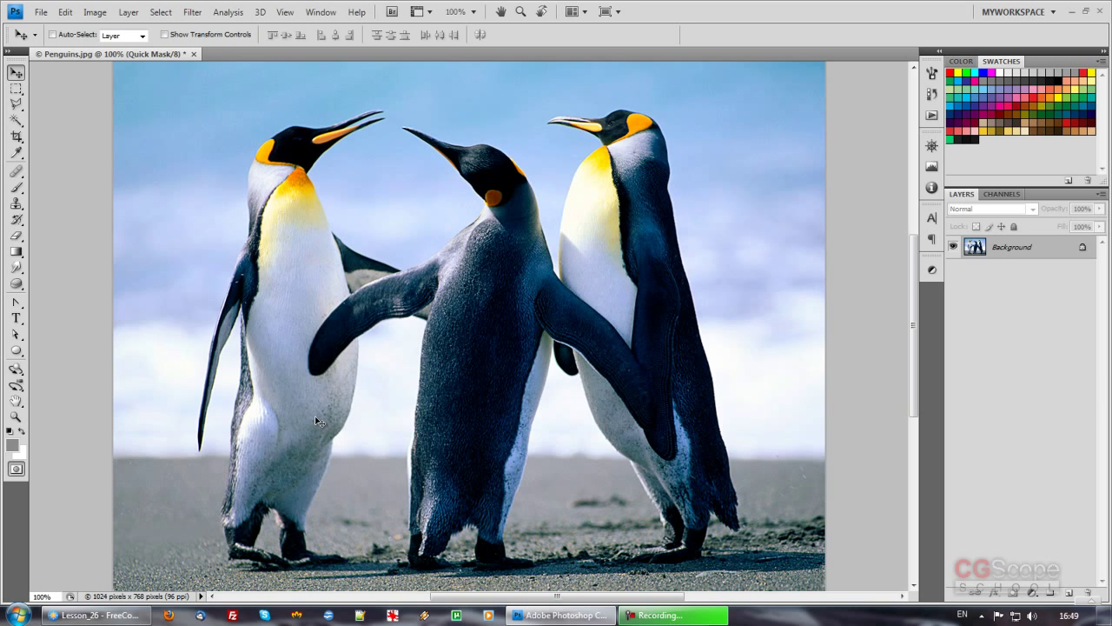
{"action": "key", "text": "q"}
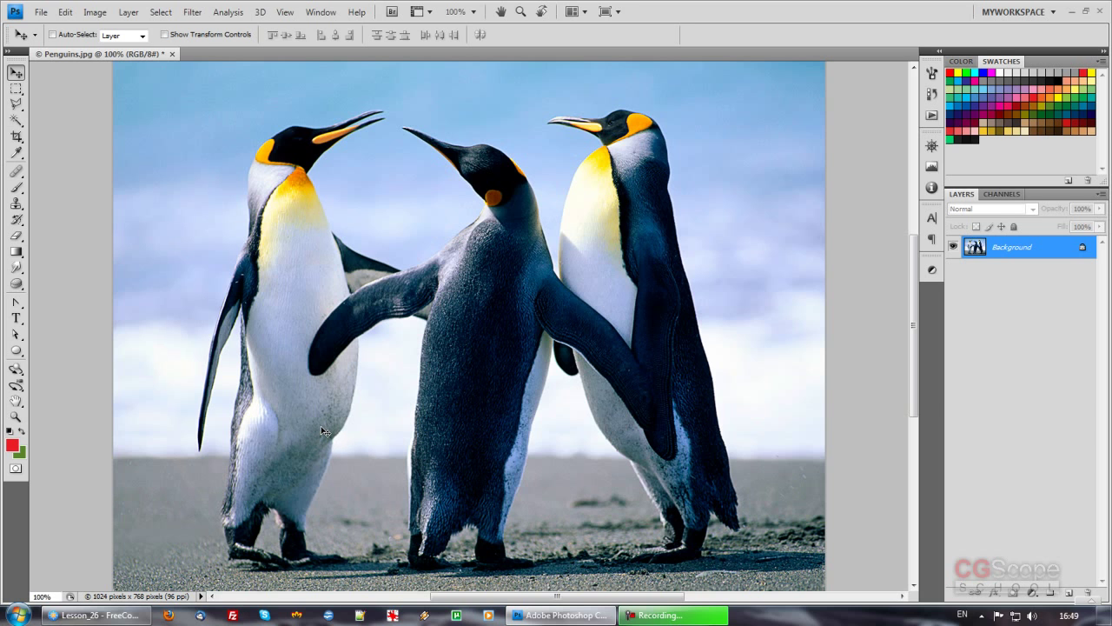
{"action": "key", "text": "q"}
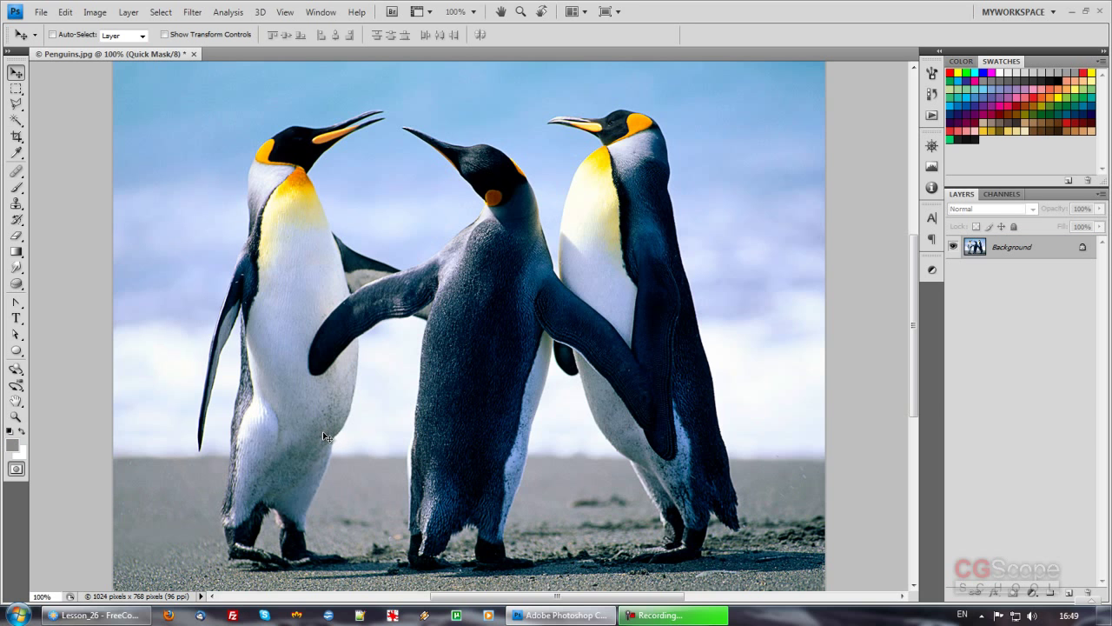
Drag a top-to-bottom gradient in Quick Mask and convert it into a selection
{"action": "left_click", "coordinate": [17, 252]}
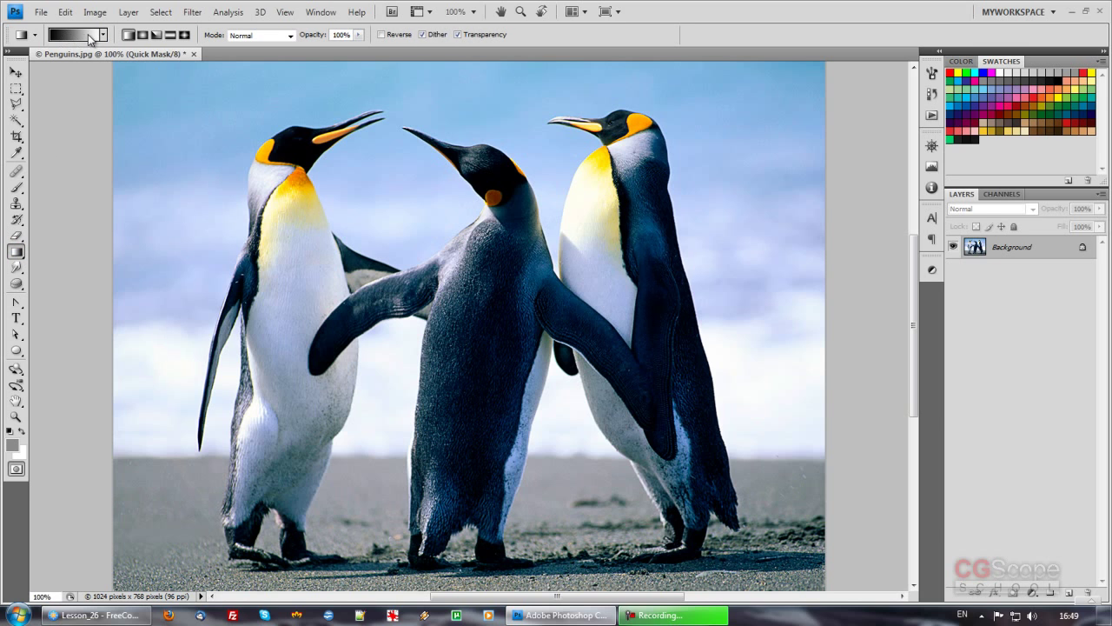
{"action": "left_click_drag", "start_coordinate": [518, 74], "coordinate": [519, 577]}
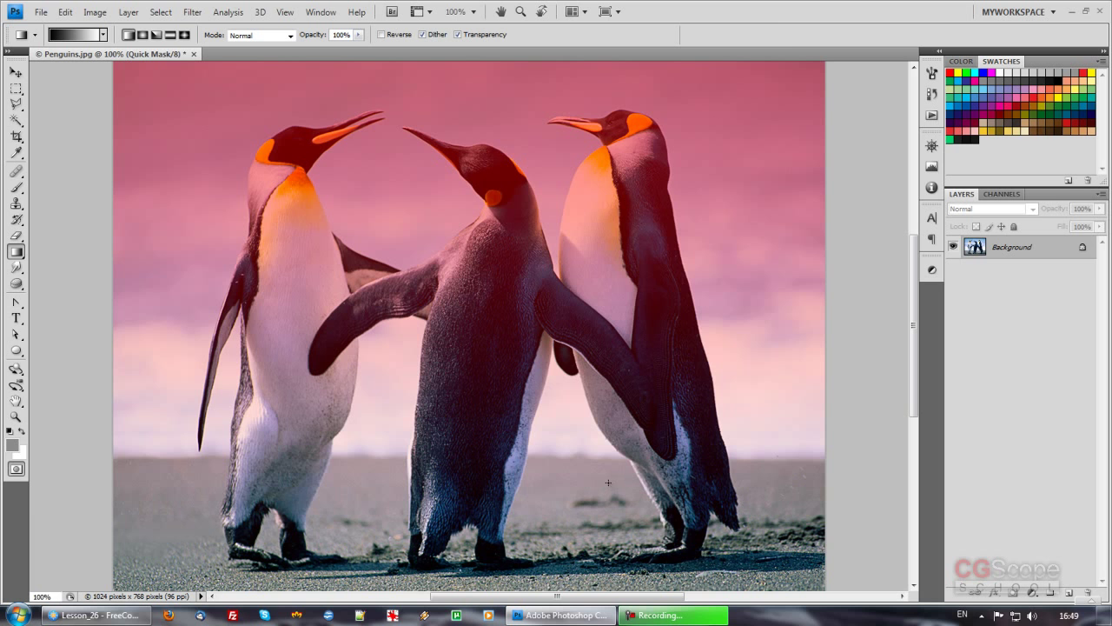
{"action": "key", "text": "q"}
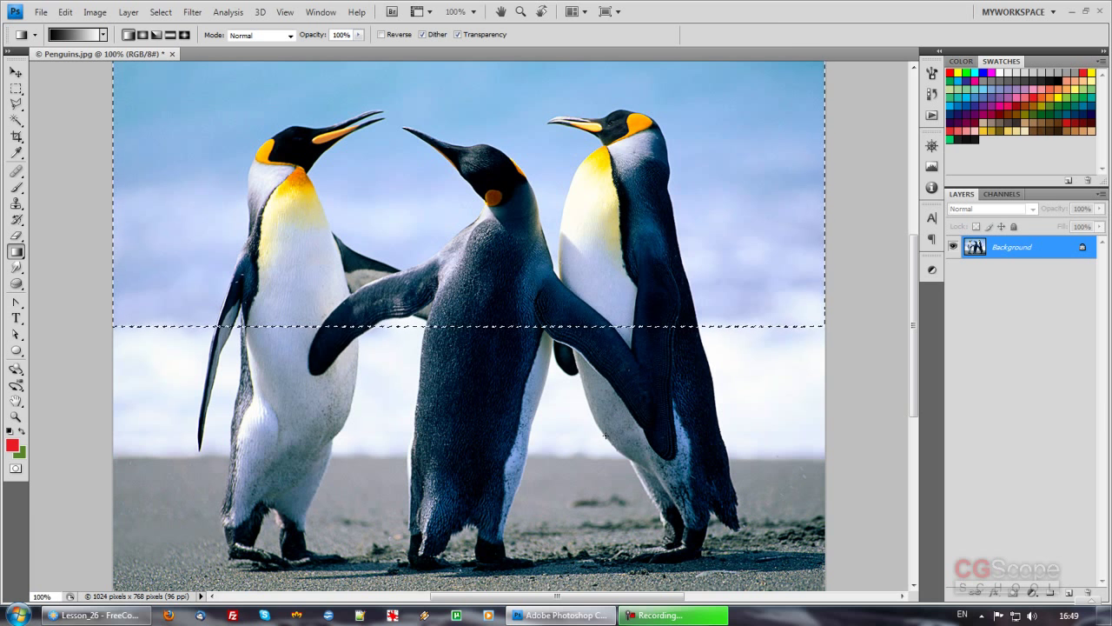
{"action": "left_click_drag", "start_coordinate": [913, 287], "coordinate": [911, 290]}
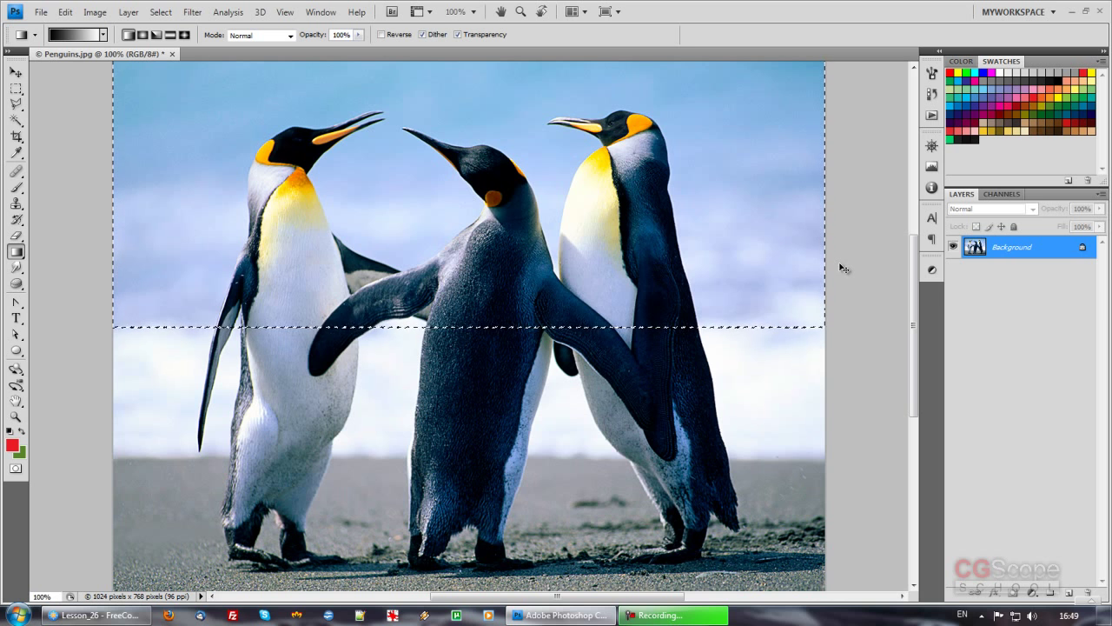
Create a new blank document sized to the copied penguin image
{"action": "key", "text": "ctrl+n"}
{"action": "key", "text": "Return"}
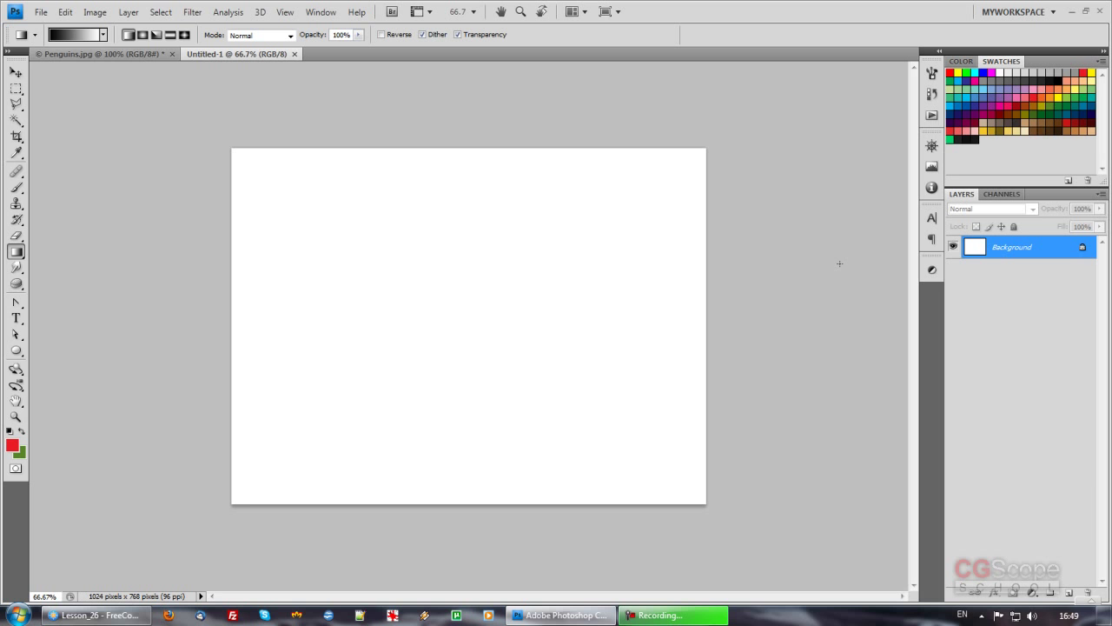
{"action": "left_click", "coordinate": [40, 13]}
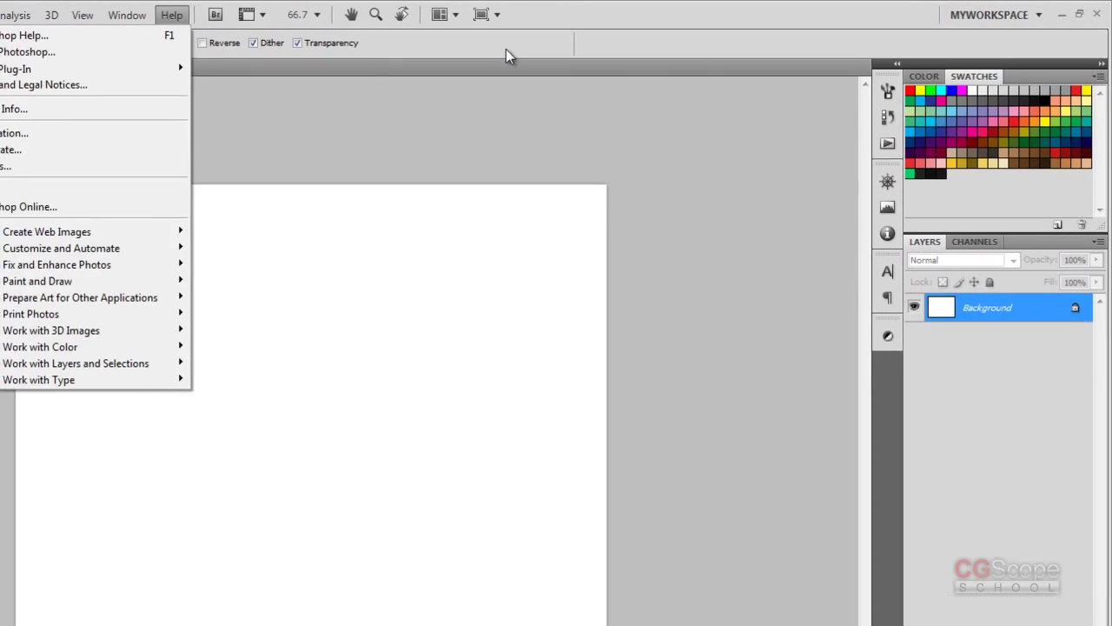
{"action": "left_click", "coordinate": [502, 60]}
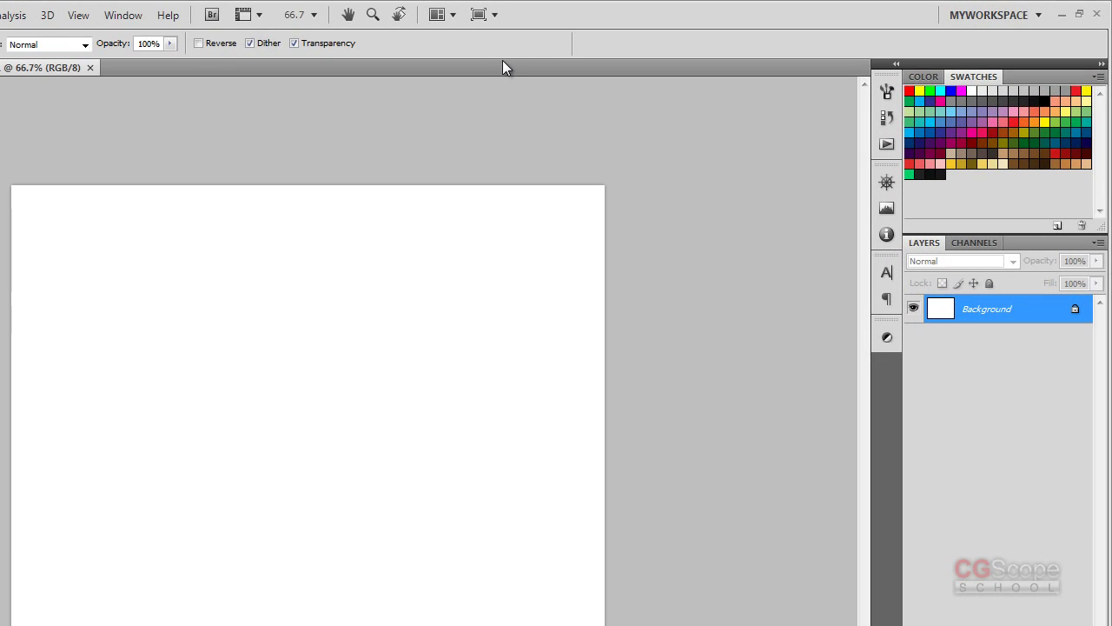
Paste the faded penguin photo as Layer 1 and toggle the background to check transparency
{"action": "key", "text": "ctrl+v"}
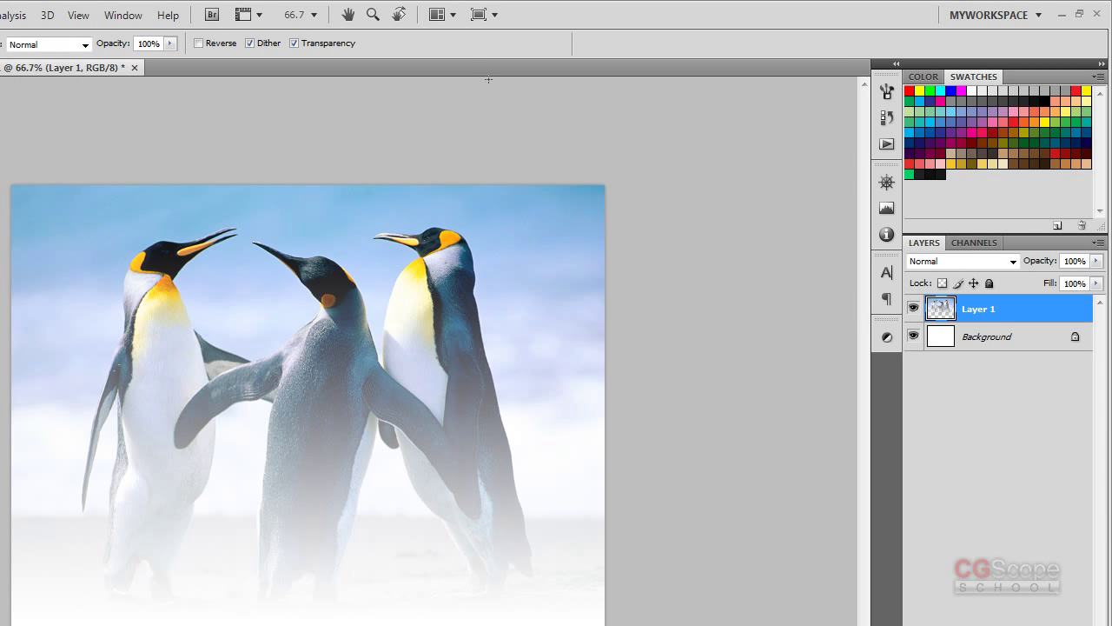
{"action": "left_click", "coordinate": [913, 337]}
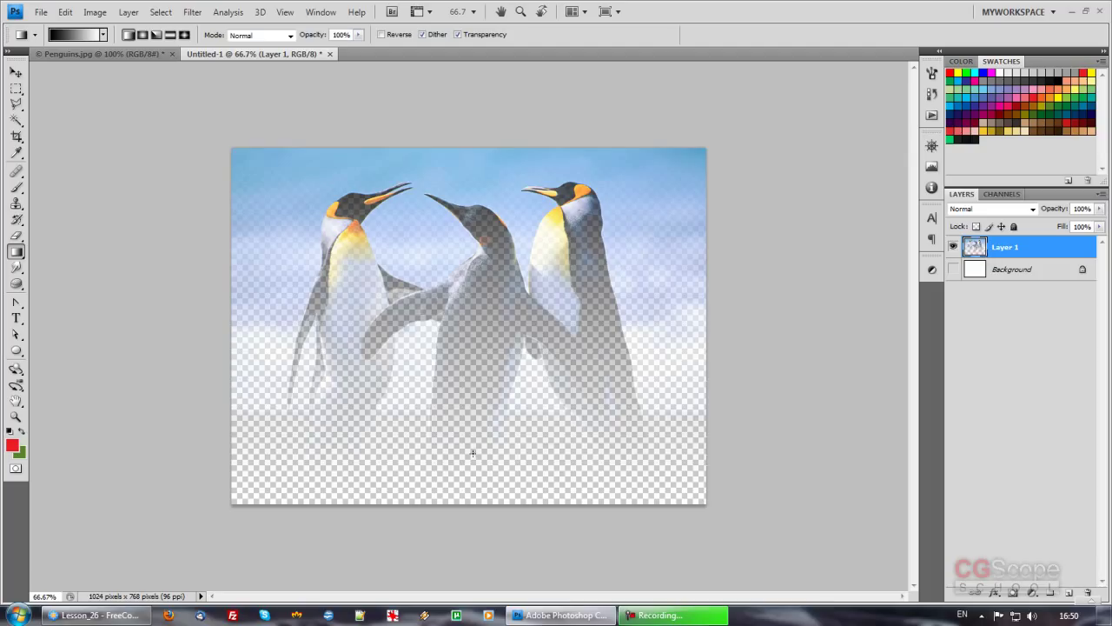
{"action": "left_click", "coordinate": [953, 270]}
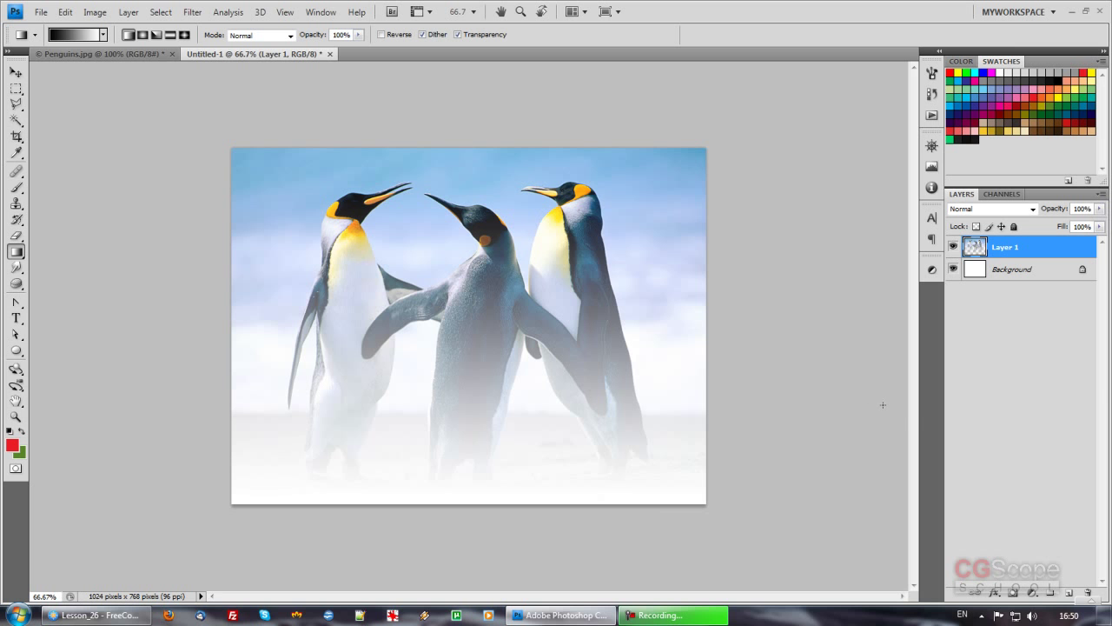
On Penguins.jpg, deselect and switch to the Paint Bucket; undo a trial red sky fill
{"action": "left_click", "coordinate": [99, 53]}
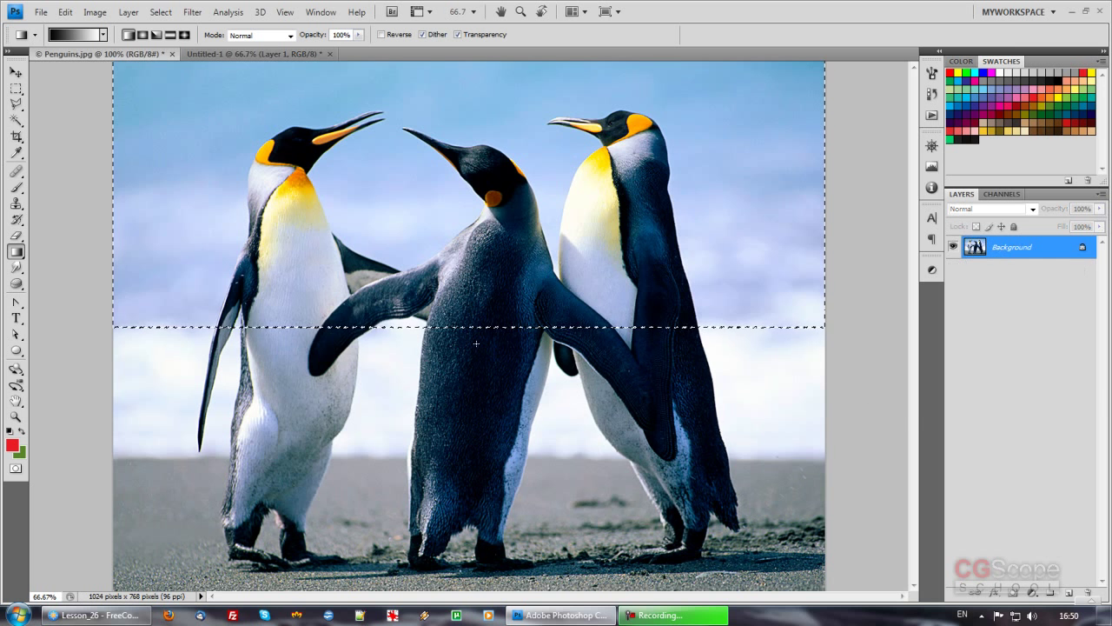
{"action": "key", "text": "ctrl+d"}
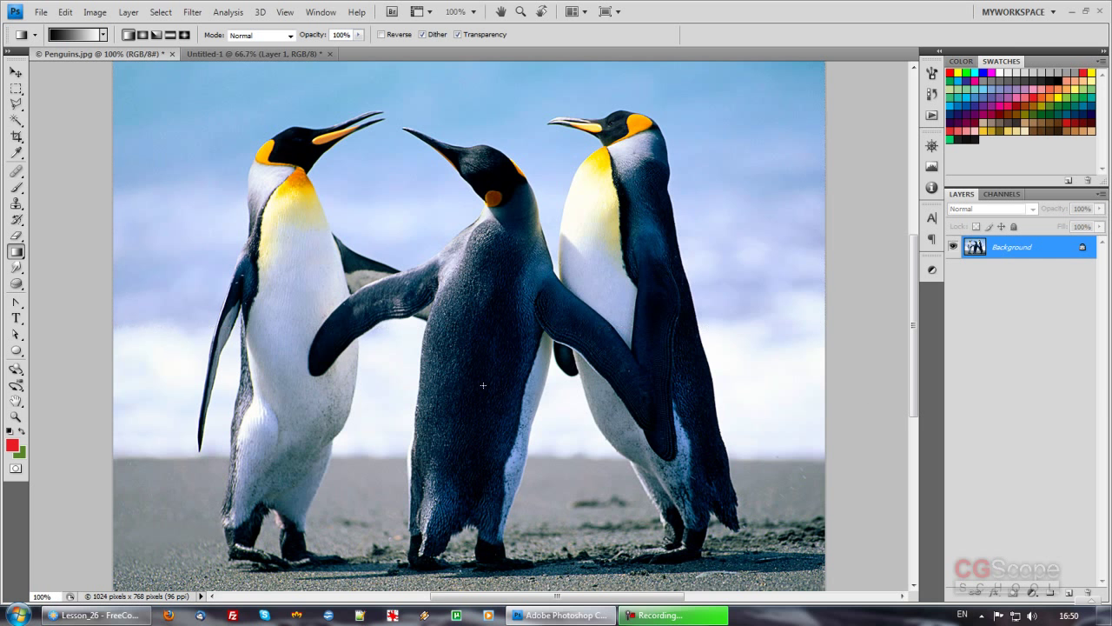
{"action": "right_click", "coordinate": [15, 251]}
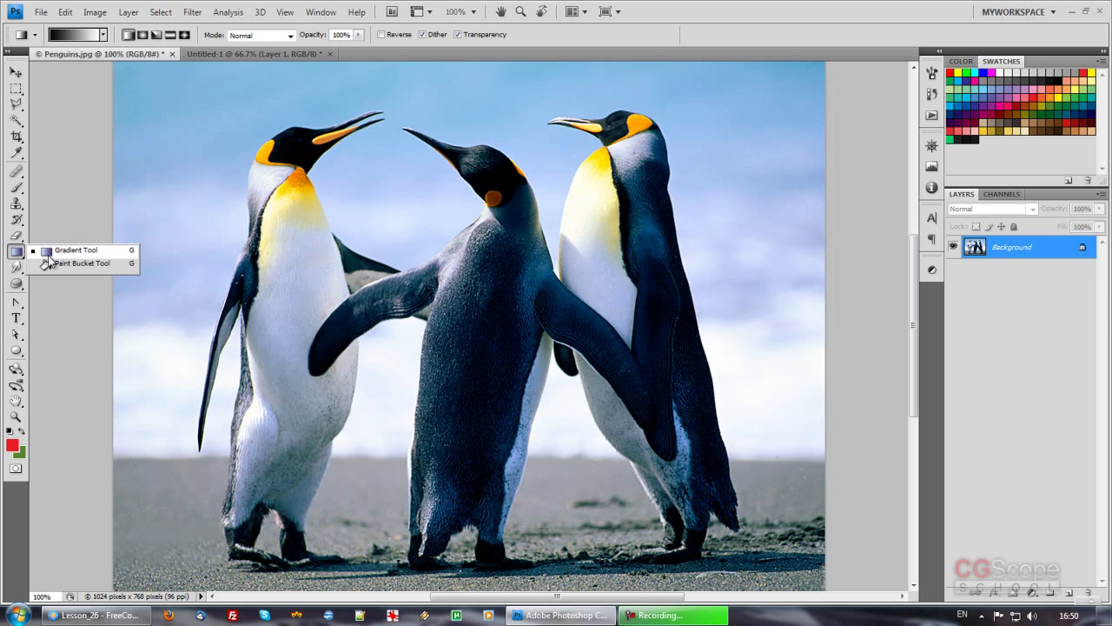
{"action": "left_click", "coordinate": [78, 264]}
{"action": "left_click", "coordinate": [215, 125]}
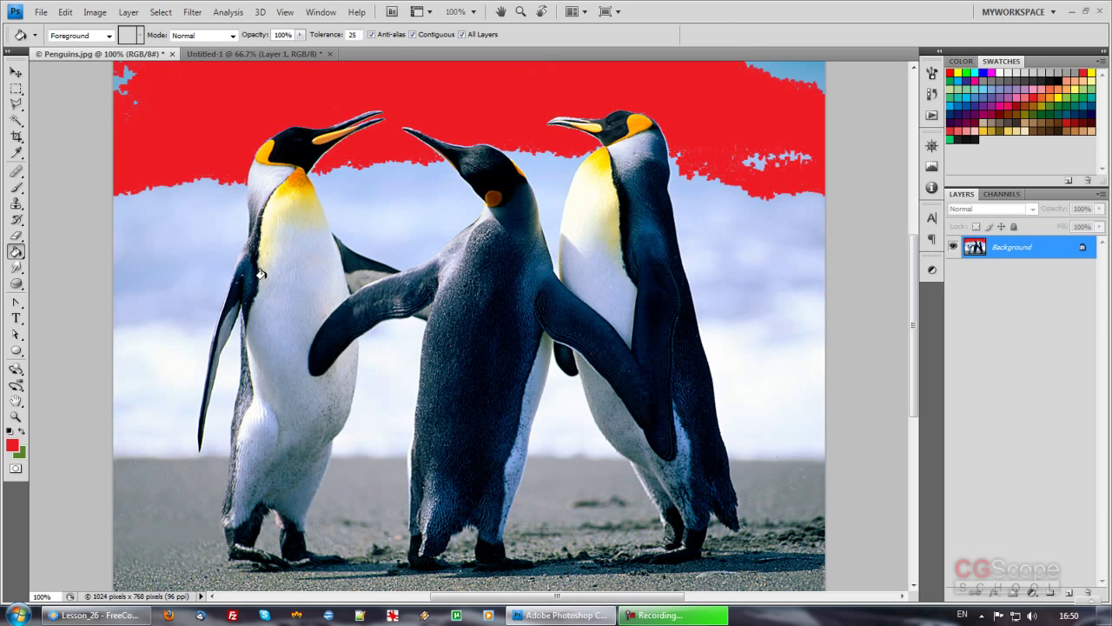
{"action": "left_click_drag", "start_coordinate": [277, 324], "coordinate": [286, 347]}
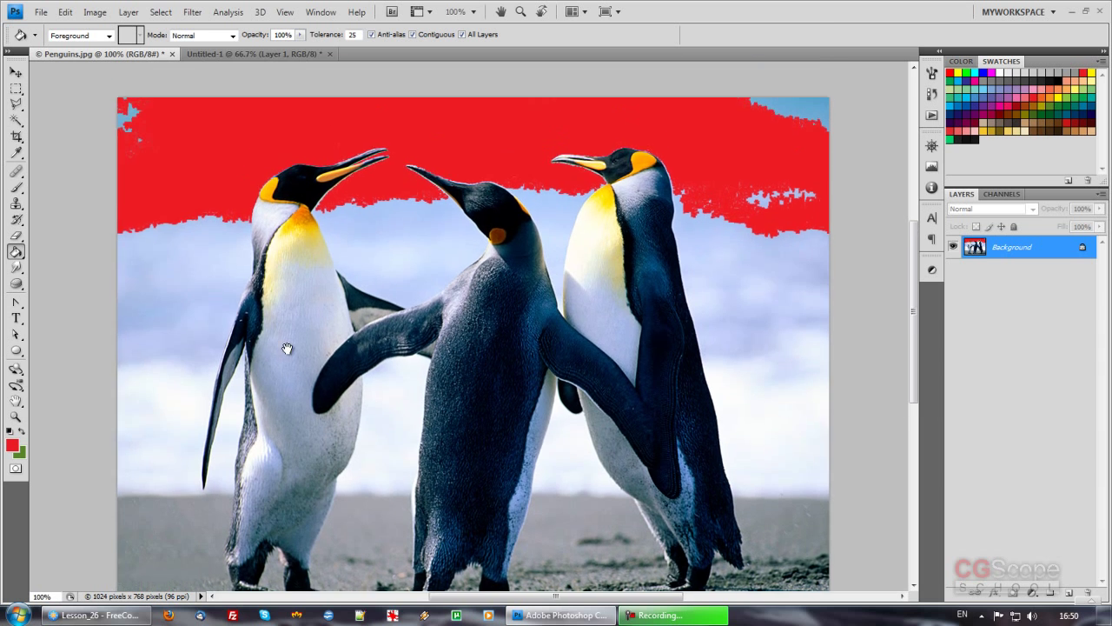
{"action": "key", "text": "ctrl+z"}
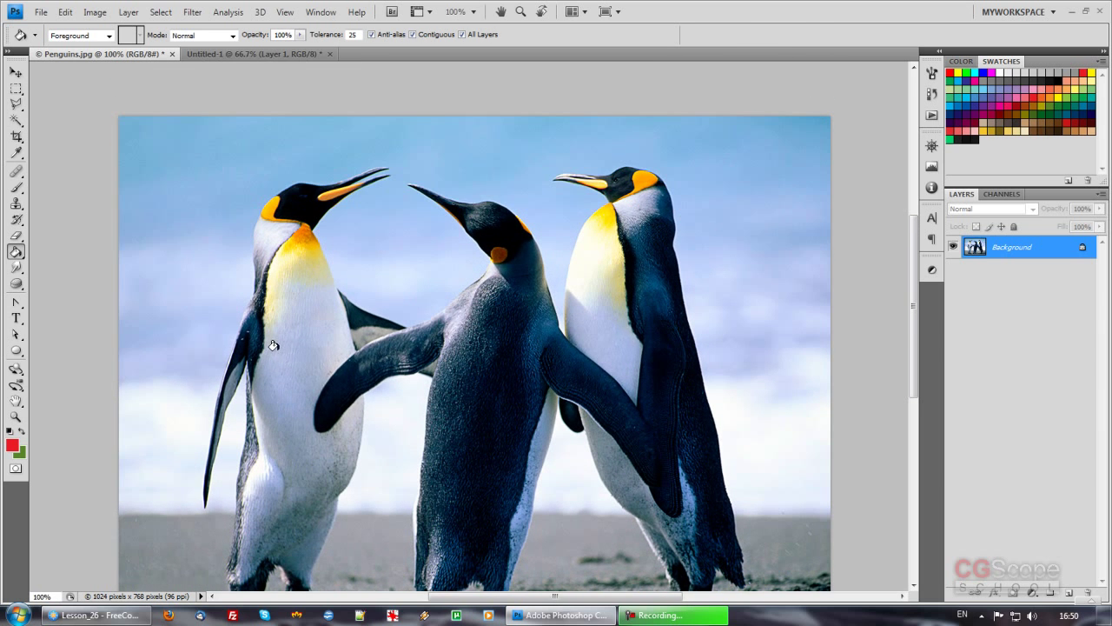
Fill the whole photo in Quick Mask and convert it to a full-image selection
{"action": "key", "text": "q"}
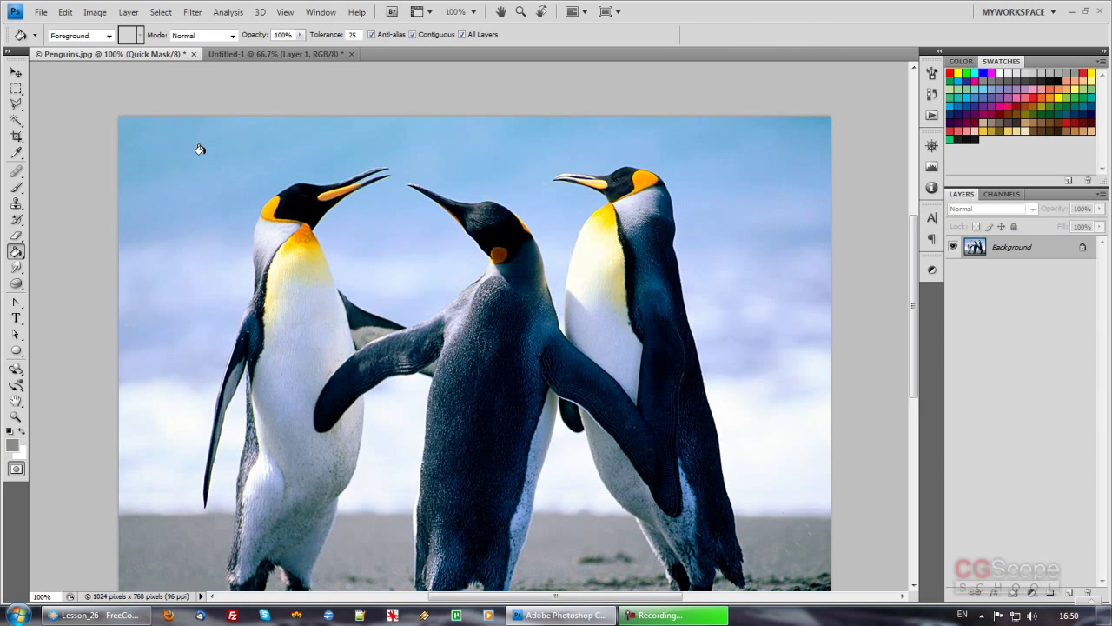
{"action": "left_click", "coordinate": [200, 149]}
{"action": "left_click_drag", "start_coordinate": [372, 256], "coordinate": [384, 279]}
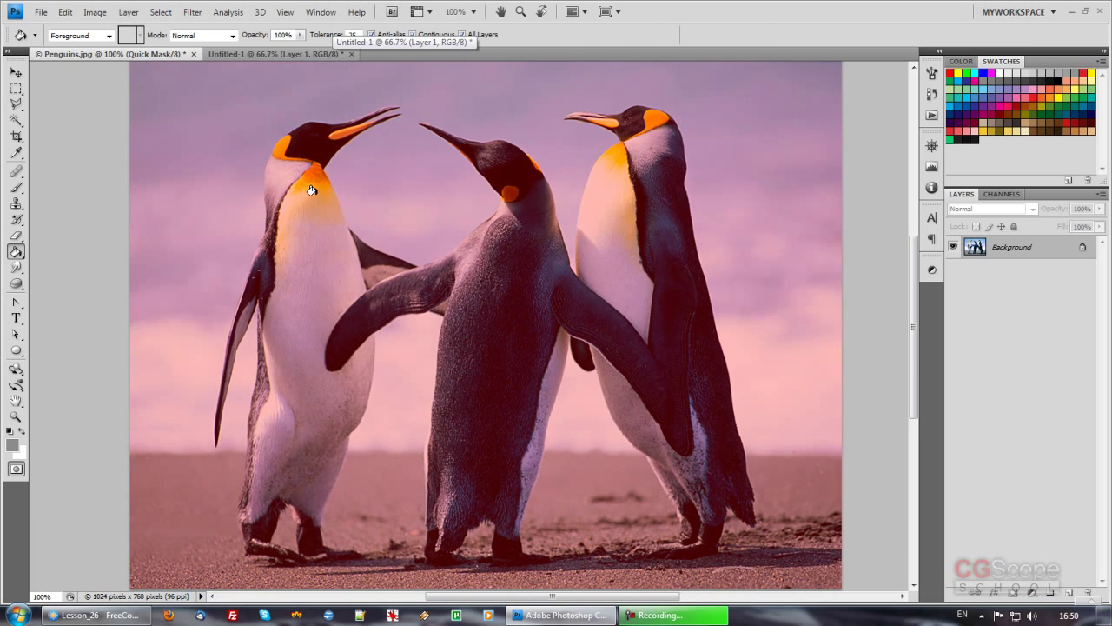
{"action": "key", "text": "q"}
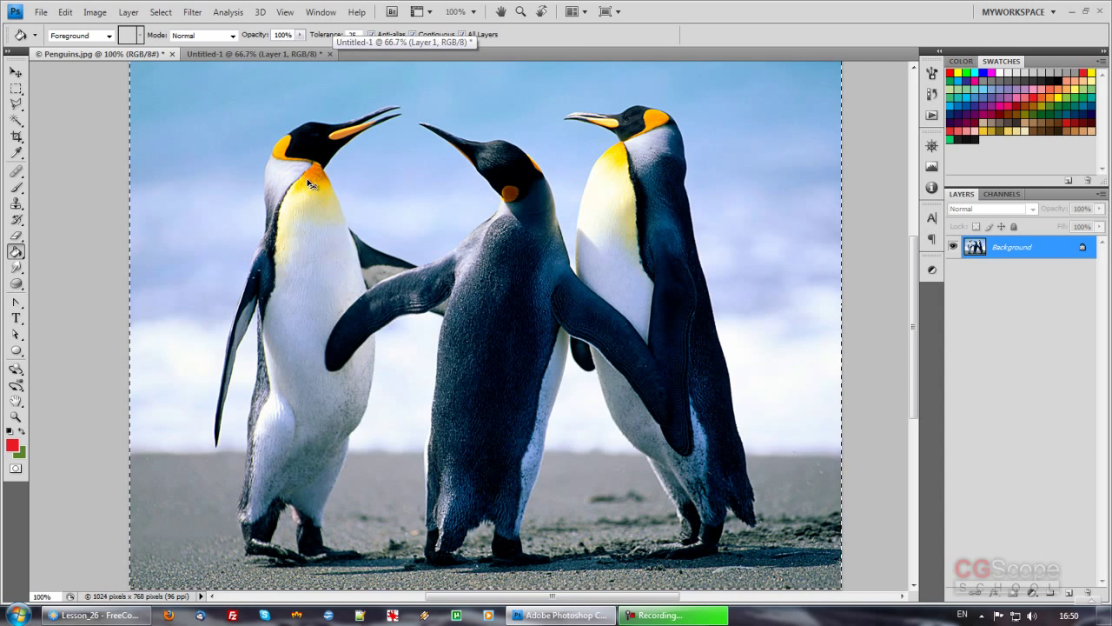
Paste the full penguin photo into Untitled-1 as Layer 2 and compare layer visibility
{"action": "left_click", "coordinate": [298, 54]}
{"action": "key", "text": "ctrl+v"}
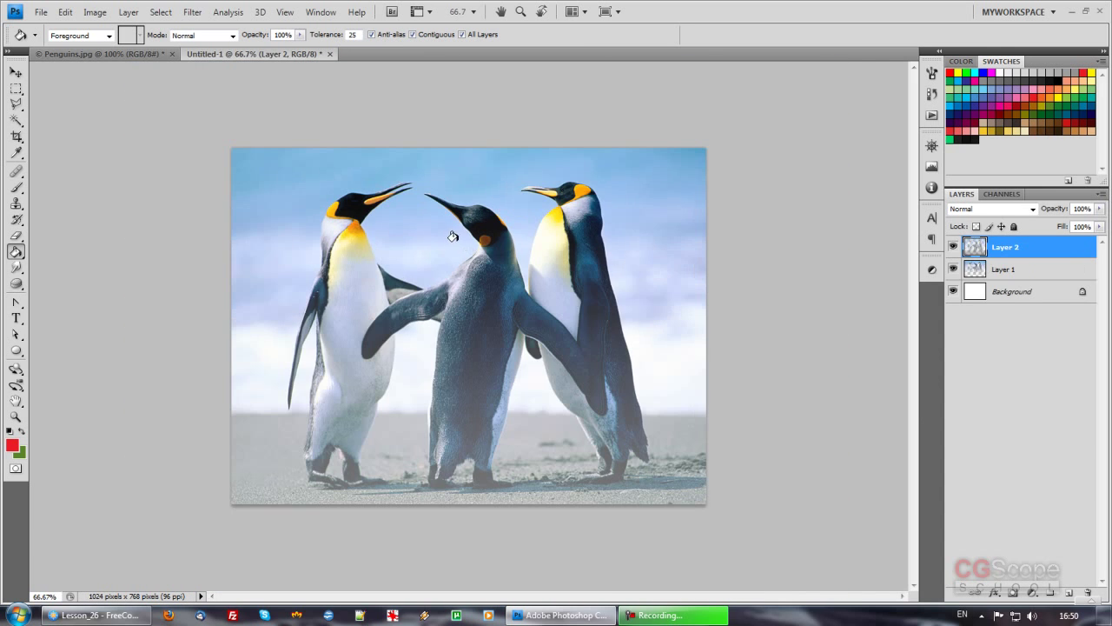
{"action": "left_click", "coordinate": [953, 270]}
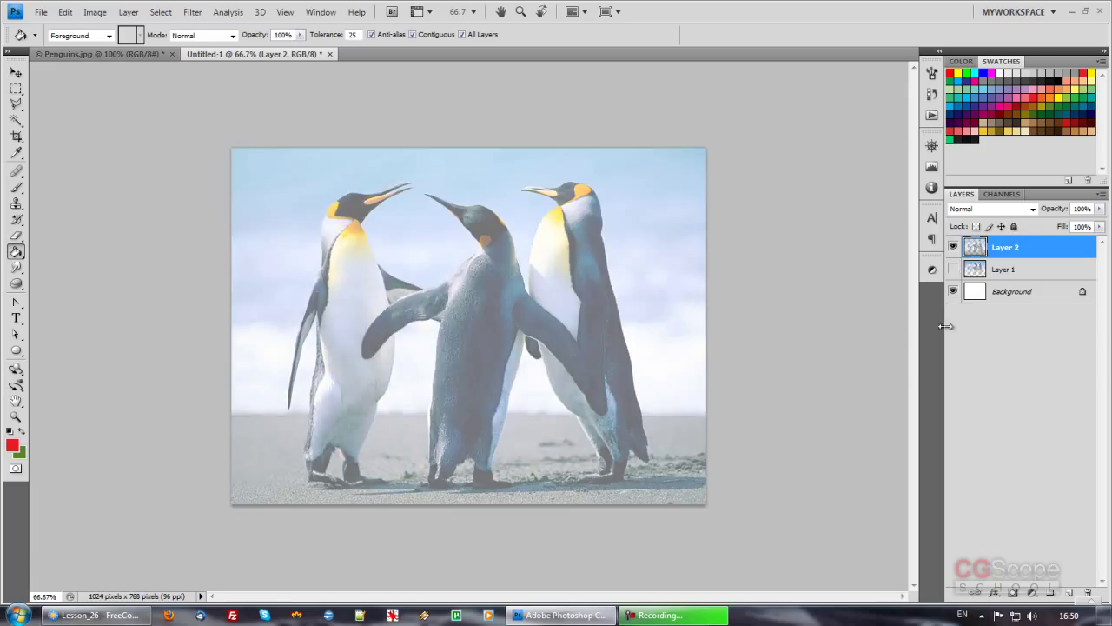
{"action": "left_click", "coordinate": [954, 247]}
{"action": "left_click", "coordinate": [953, 291]}
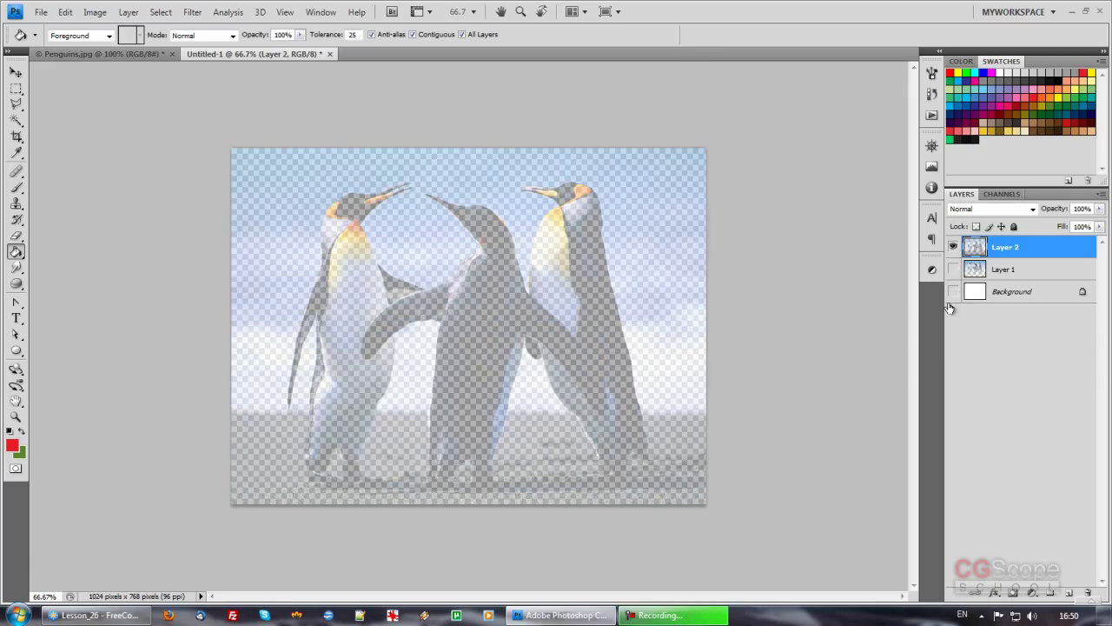
{"action": "left_click", "coordinate": [953, 291]}
{"action": "left_click", "coordinate": [953, 270]}
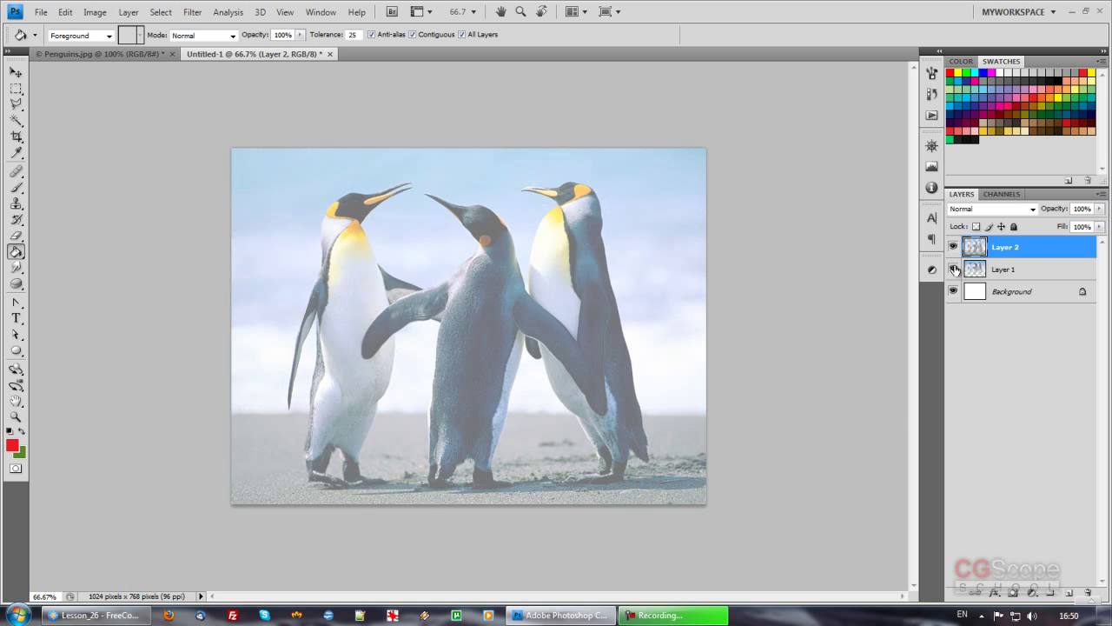
{"action": "left_click", "coordinate": [143, 53]}
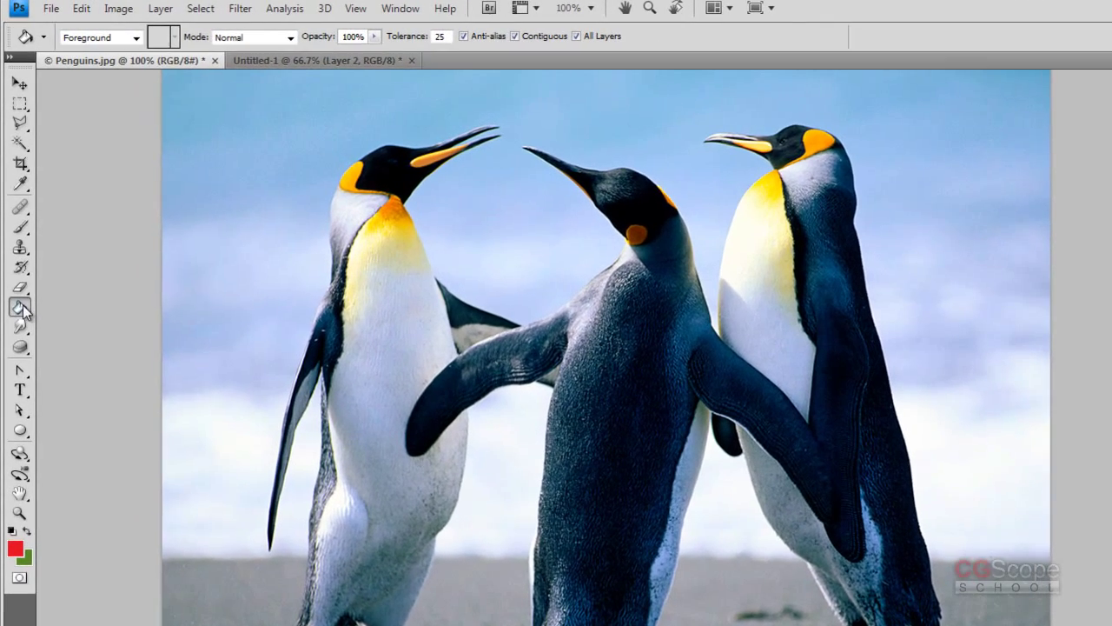
Swap the Paint Bucket slot back to the Gradient Tool, then select the Brush tool
{"action": "right_click", "coordinate": [22, 309]}
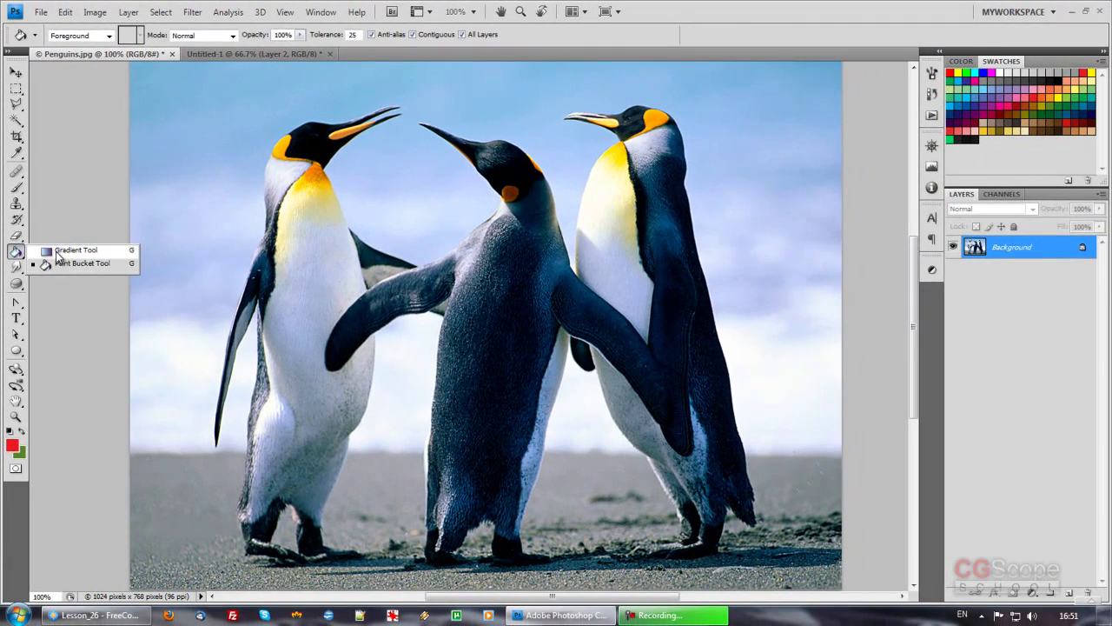
{"action": "left_click", "coordinate": [59, 256]}
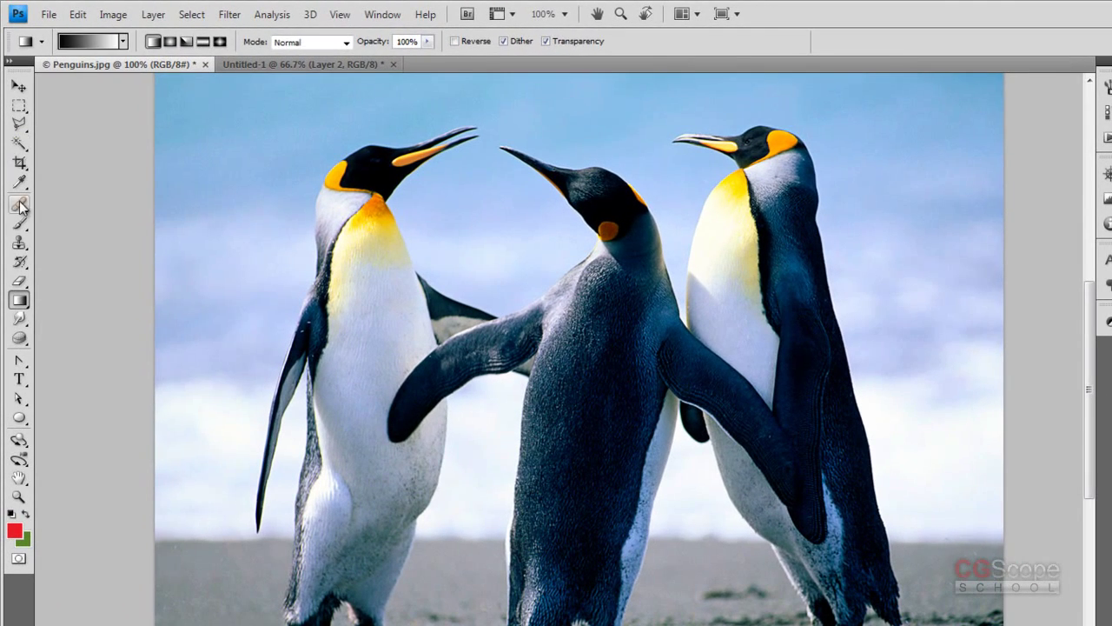
{"action": "left_click", "coordinate": [18, 188]}
{"action": "left_click", "coordinate": [19, 224]}
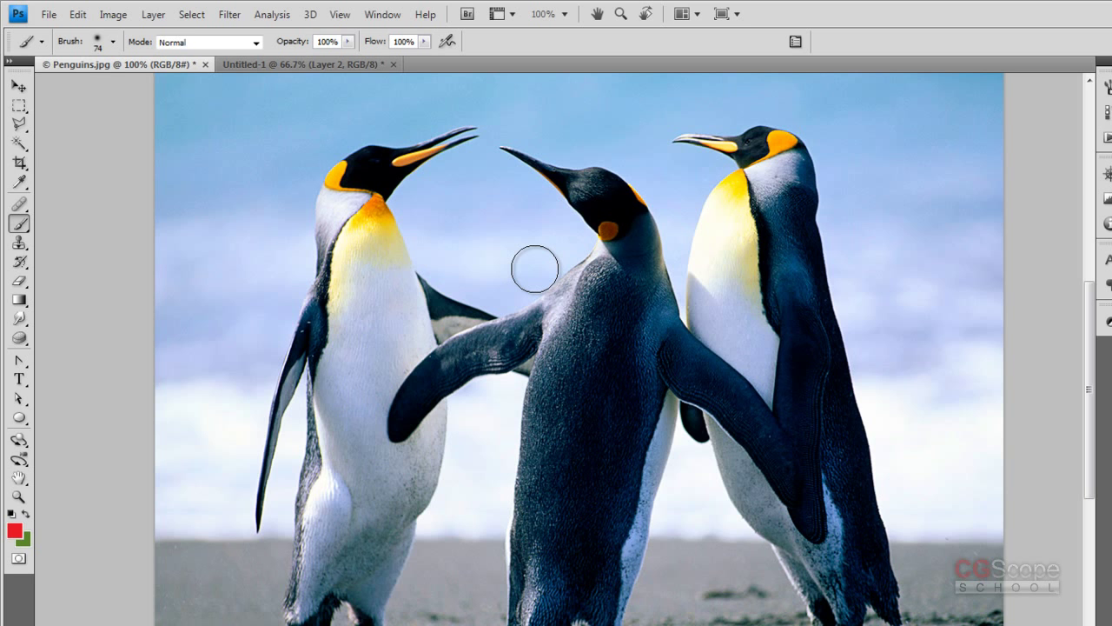
{"action": "left_click", "coordinate": [48, 14]}
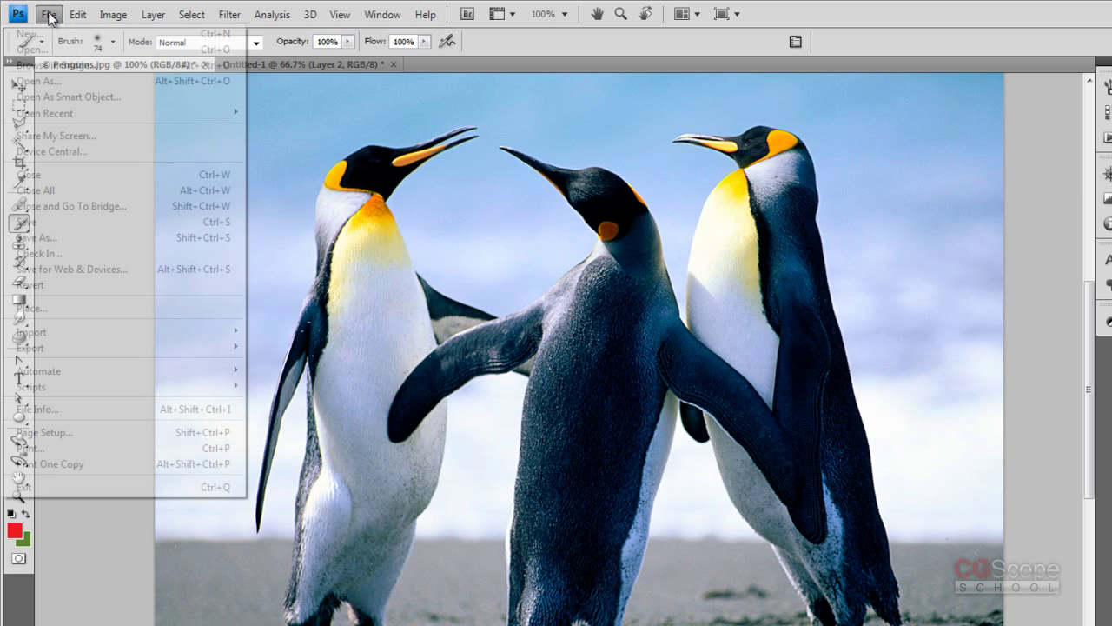
{"action": "left_click", "coordinate": [46, 50]}
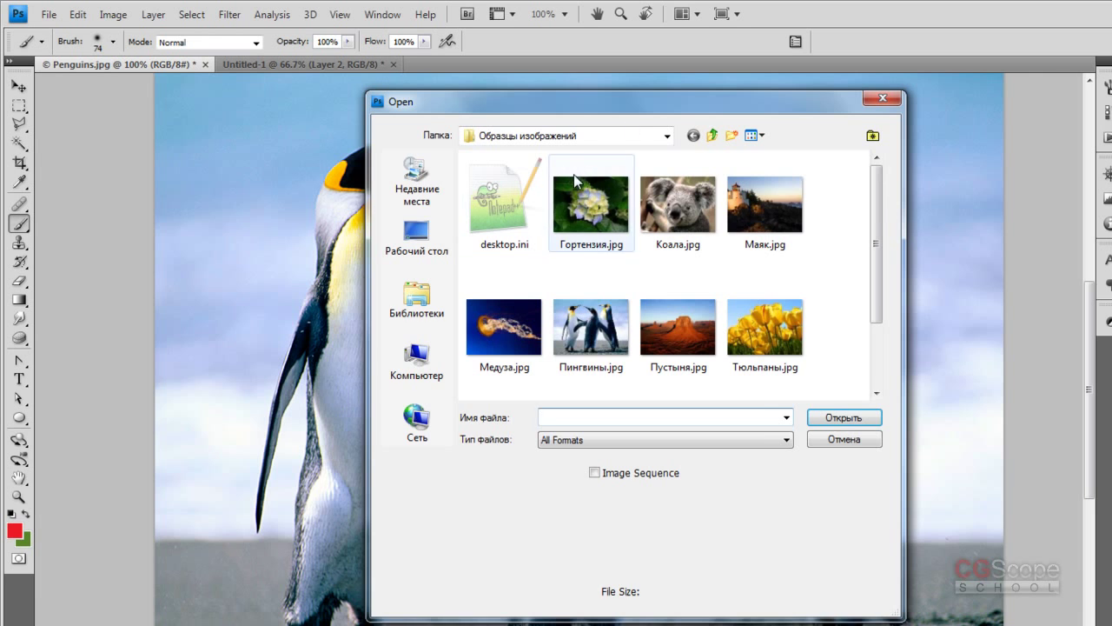
{"action": "left_click_drag", "start_coordinate": [636, 111], "coordinate": [629, 113]}
{"action": "left_click", "coordinate": [410, 309]}
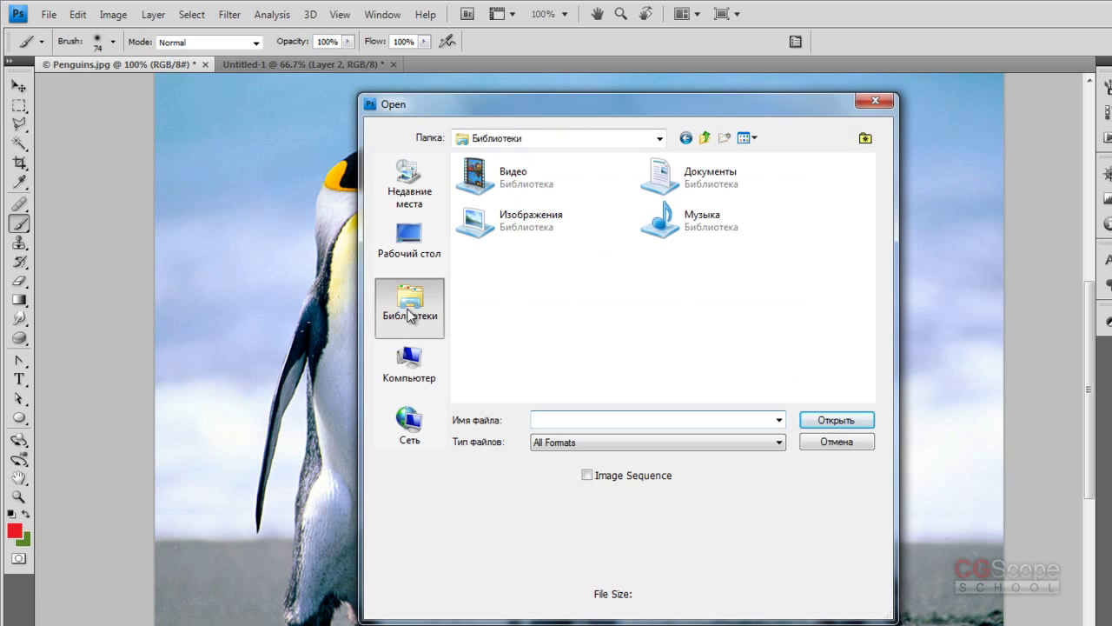
{"action": "double_click", "coordinate": [527, 222]}
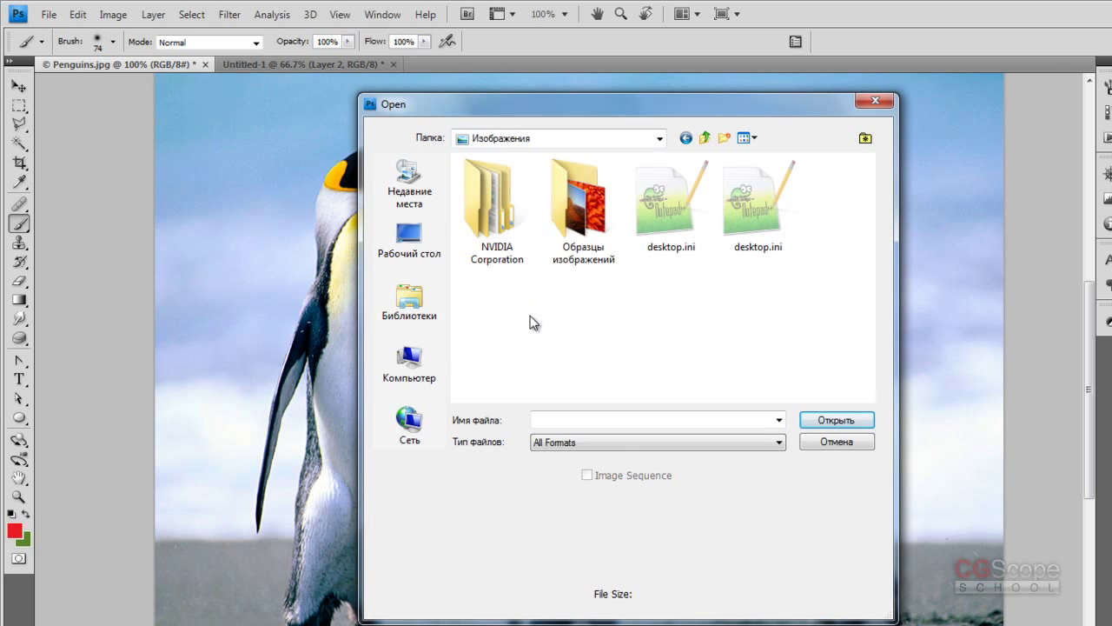
{"action": "double_click", "coordinate": [587, 208]}
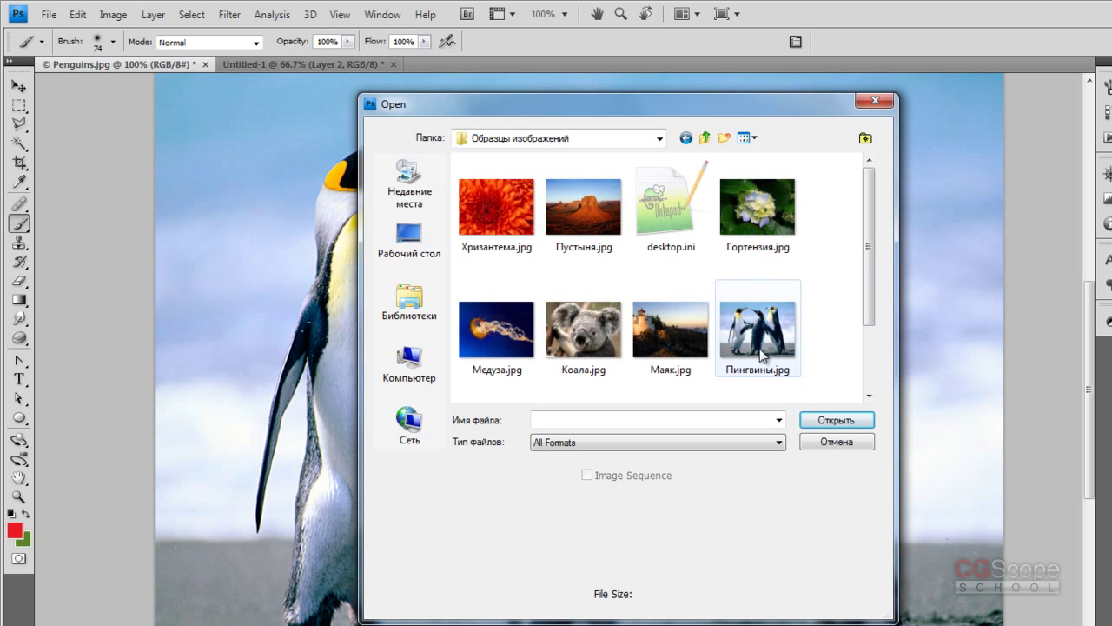
{"action": "mouse_move", "coordinate": [868, 293]}
{"action": "left_mouse_down"}
{"action": "mouse_move", "coordinate": [864, 347]}
{"action": "mouse_move", "coordinate": [869, 274]}
{"action": "mouse_move", "coordinate": [868, 318]}
{"action": "left_mouse_up"}
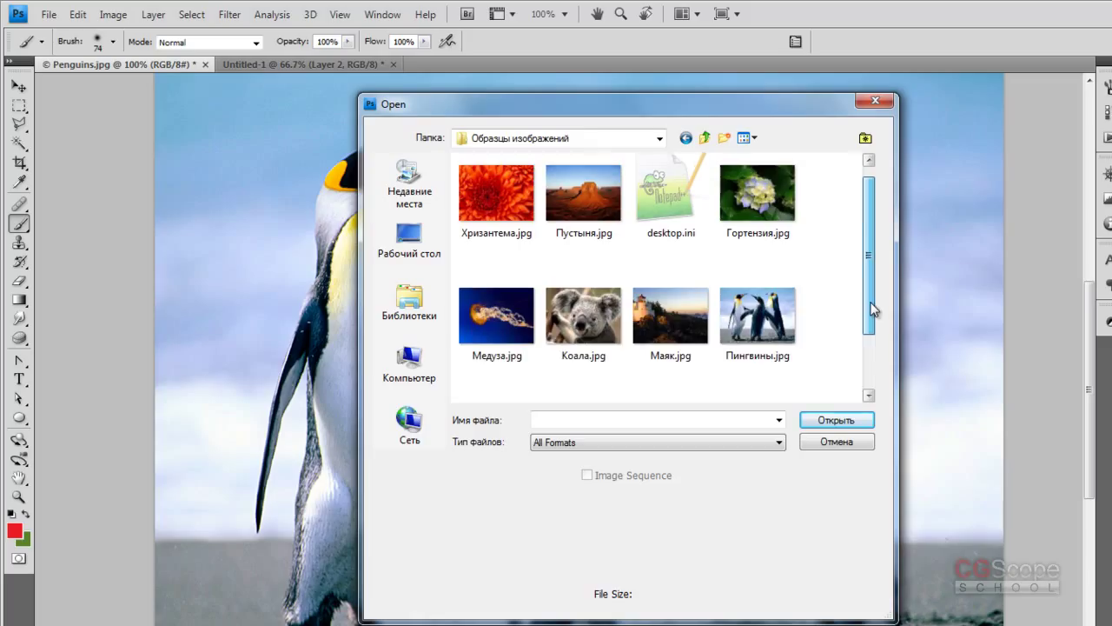
{"action": "mouse_move", "coordinate": [868, 318]}
{"action": "left_mouse_down"}
{"action": "mouse_move", "coordinate": [867, 353]}
{"action": "mouse_move", "coordinate": [871, 271]}
{"action": "left_mouse_up"}
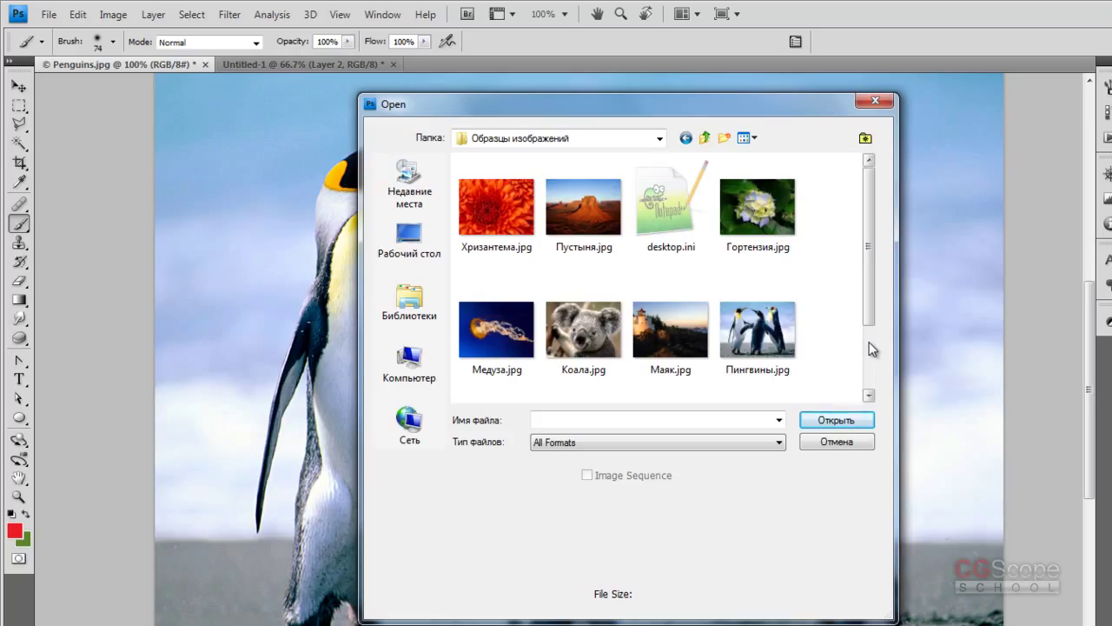
{"action": "left_click", "coordinate": [858, 443]}
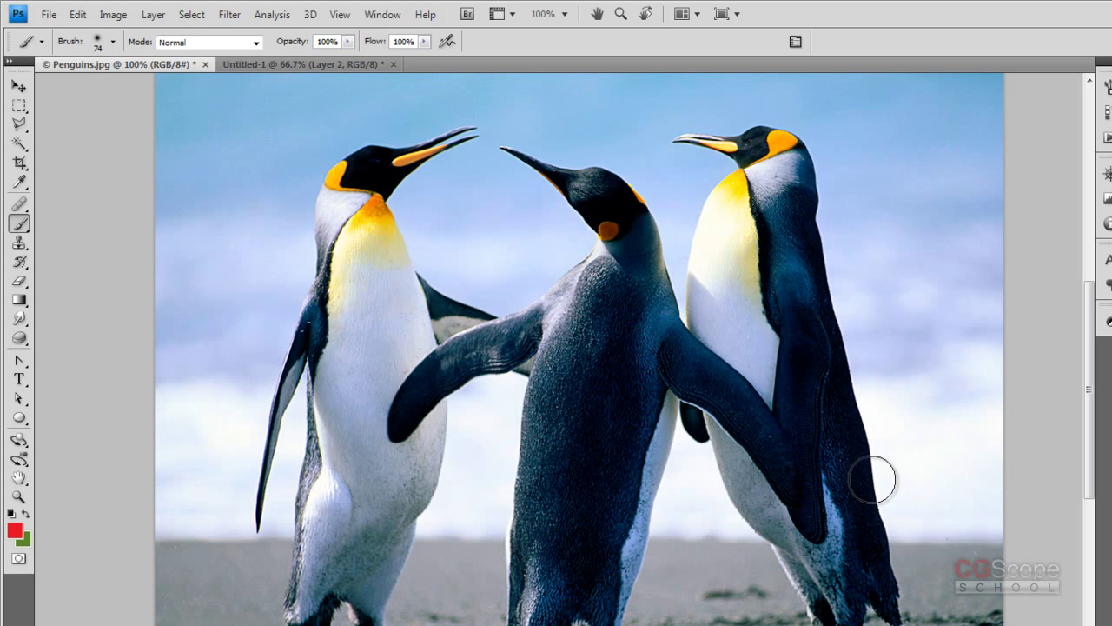
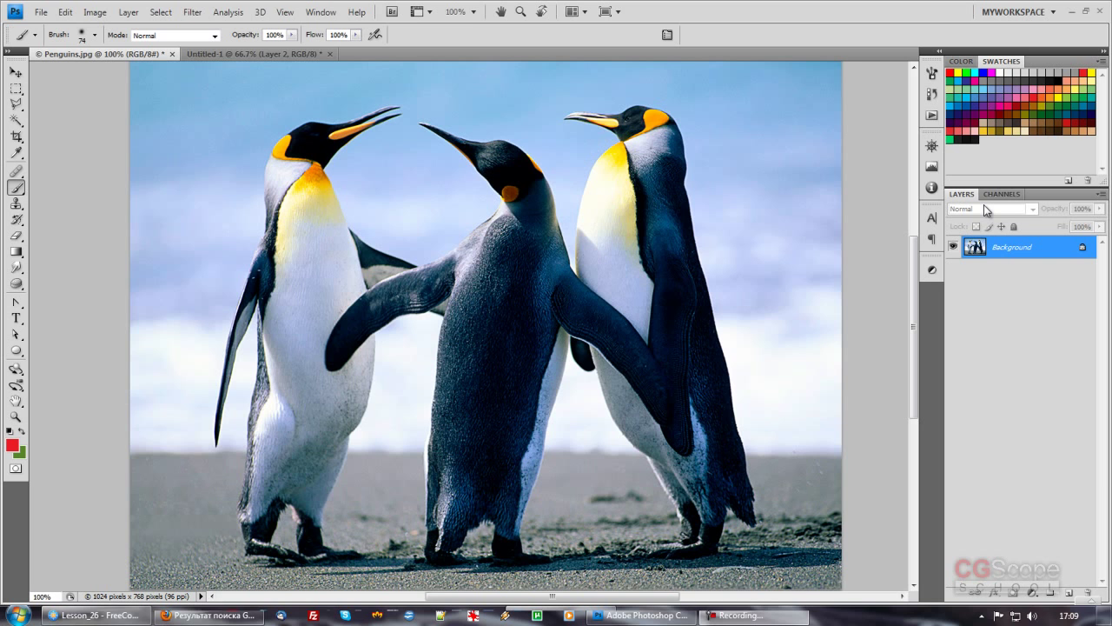
Restore the left-penguin selection by returning to the 'Exit Quick Mask' history state
{"action": "left_click", "coordinate": [931, 94]}
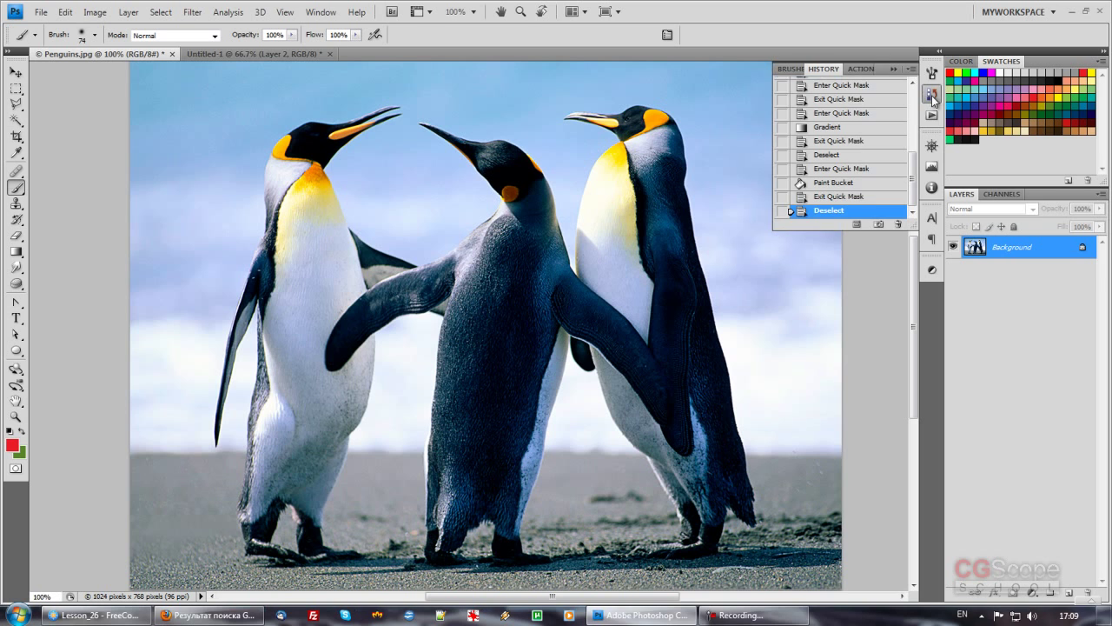
{"action": "left_click", "coordinate": [841, 195]}
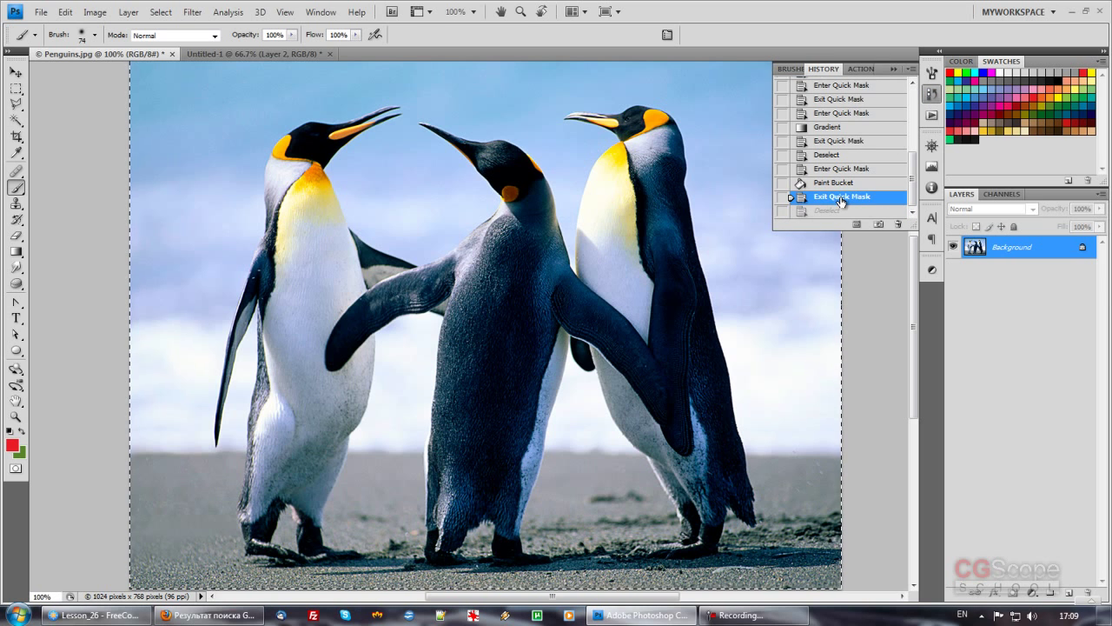
{"action": "left_click", "coordinate": [842, 184]}
{"action": "left_click_drag", "start_coordinate": [913, 170], "coordinate": [913, 133]}
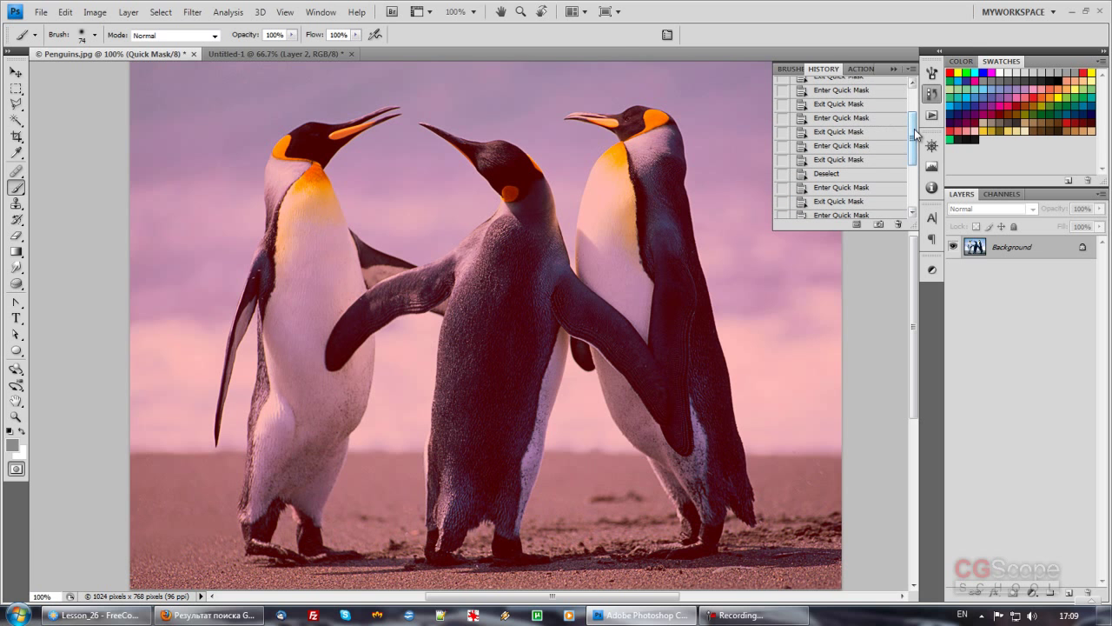
{"action": "left_click", "coordinate": [856, 139]}
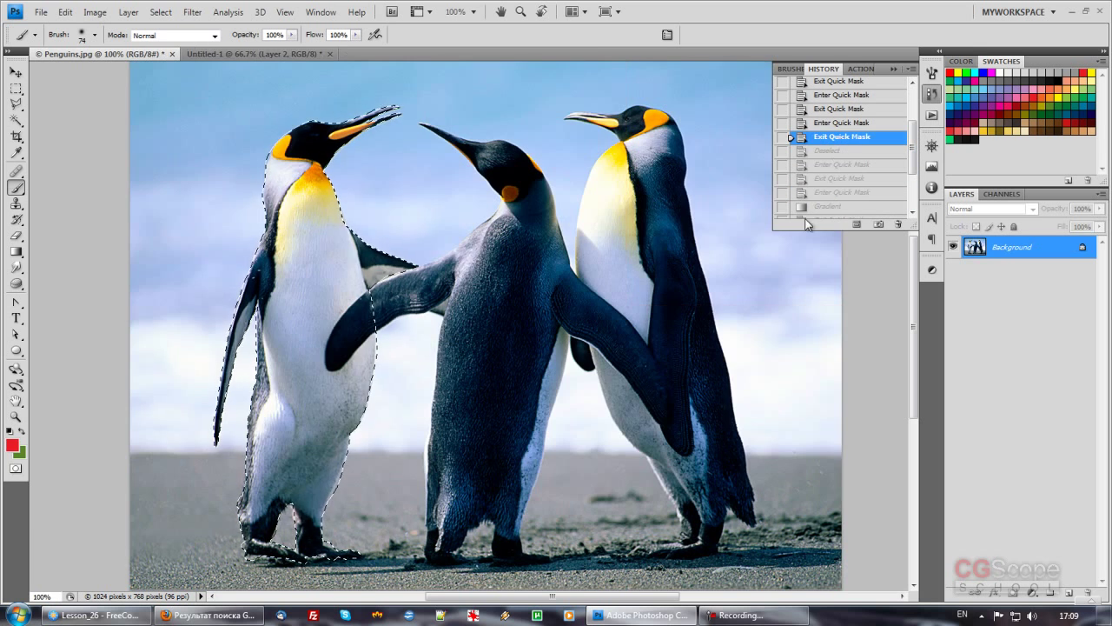
{"action": "left_click", "coordinate": [932, 94]}
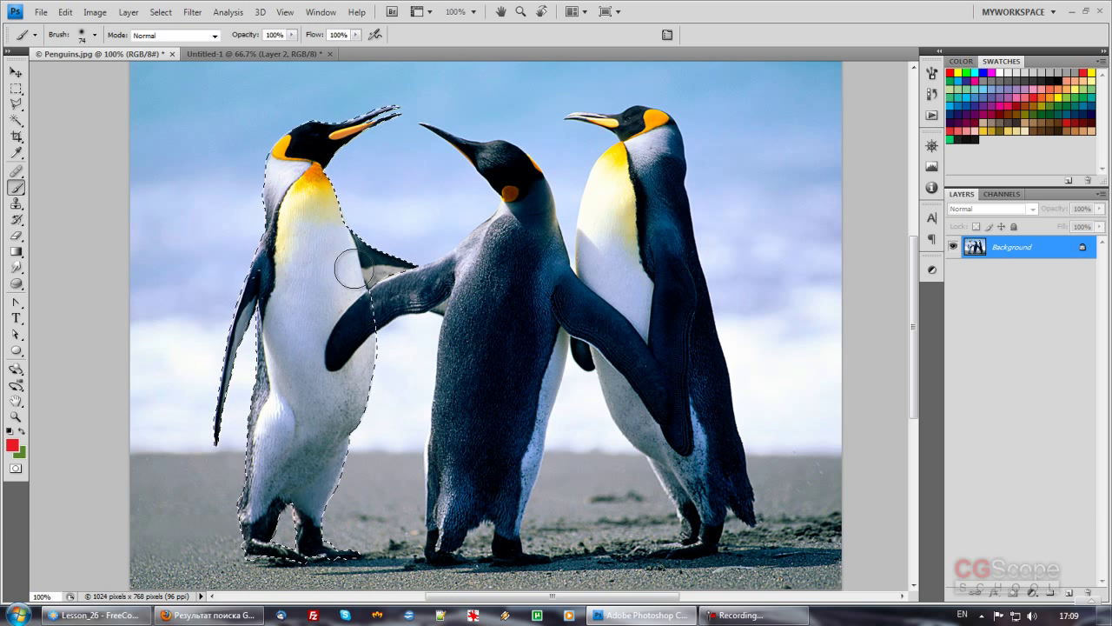
{"action": "key", "text": "ctrl+d"}
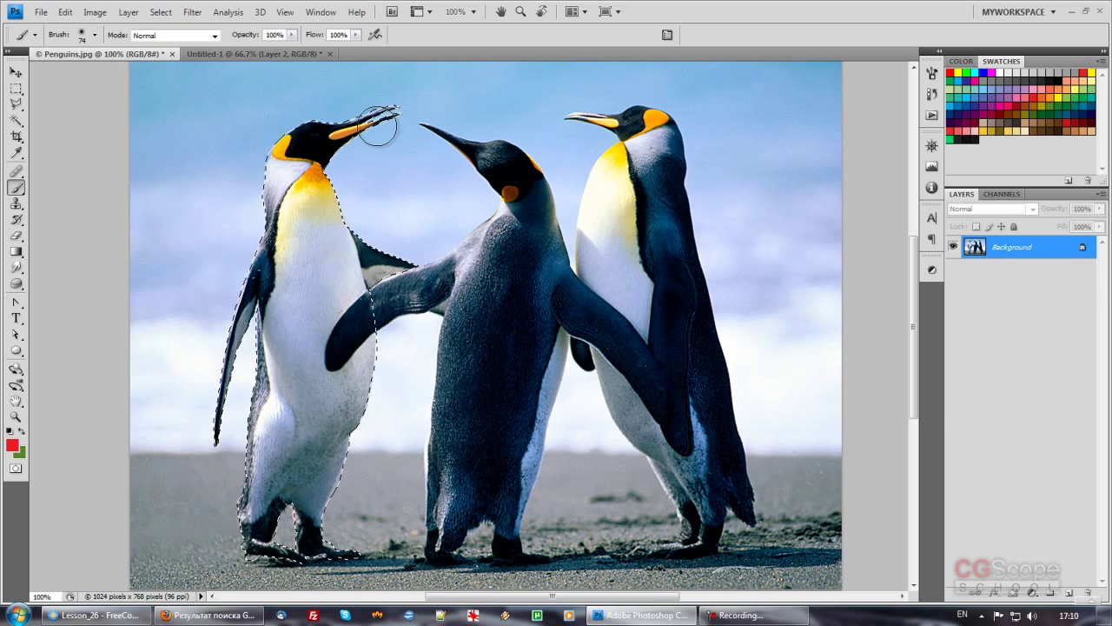
{"action": "left_click", "coordinate": [320, 14]}
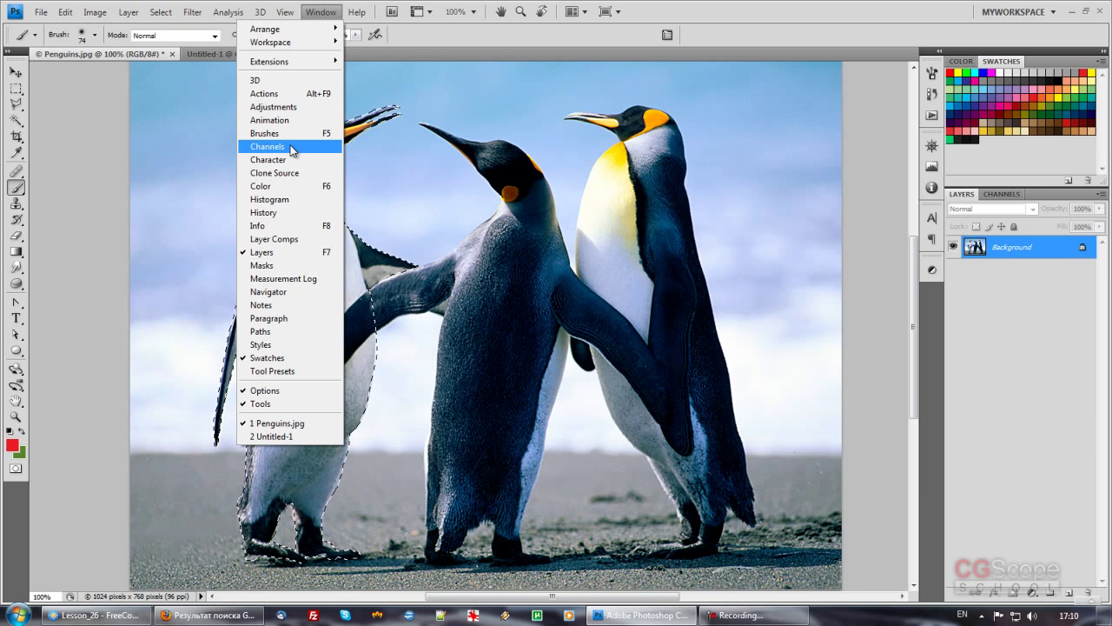
Switch from Layers to the Channels panel listing RGB, Red, Green and Blue
{"action": "left_click", "coordinate": [1023, 316]}
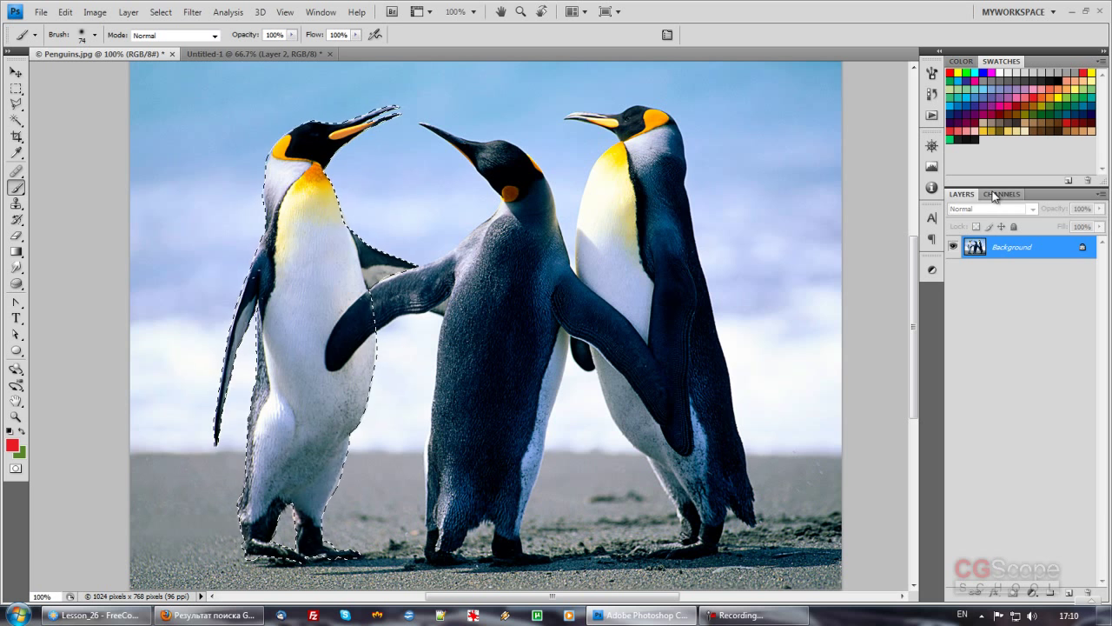
{"action": "left_click", "coordinate": [999, 195]}
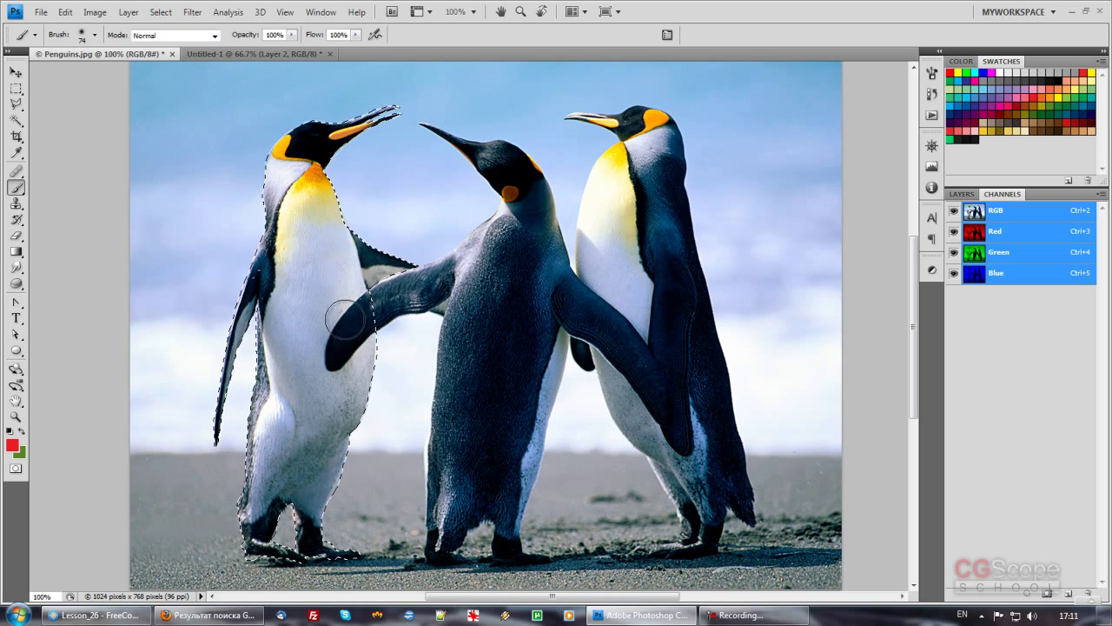
{"action": "left_click", "coordinate": [161, 13]}
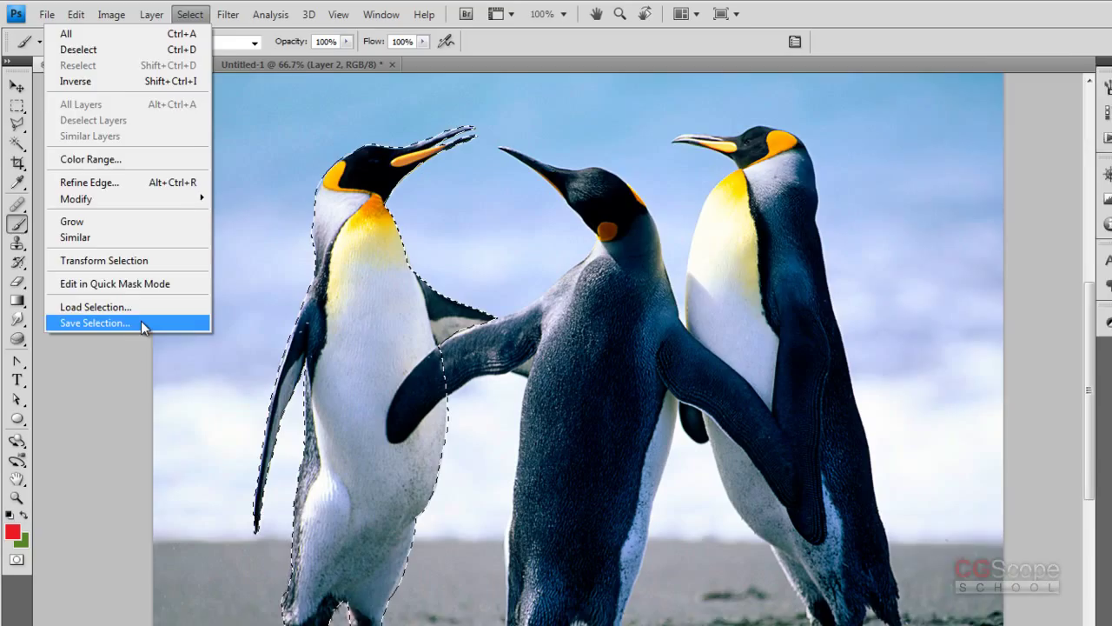
Open Save Selection with Penguins.jpg as the document and Channel set to New
{"action": "left_click", "coordinate": [120, 276]}
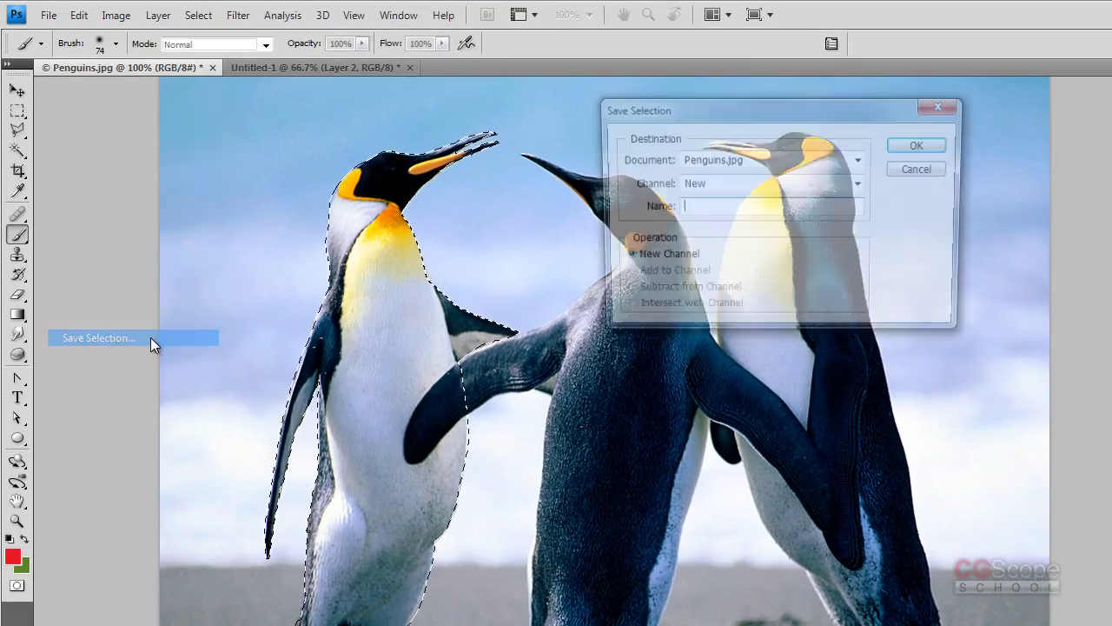
{"action": "left_click_drag", "start_coordinate": [791, 105], "coordinate": [594, 178]}
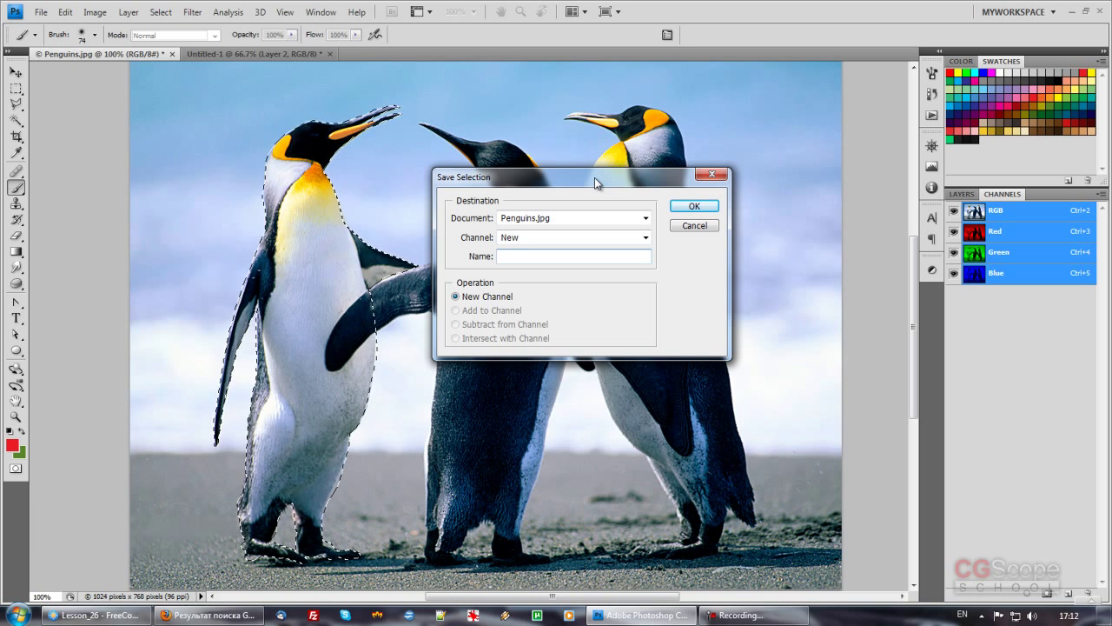
{"action": "left_click", "coordinate": [645, 218]}
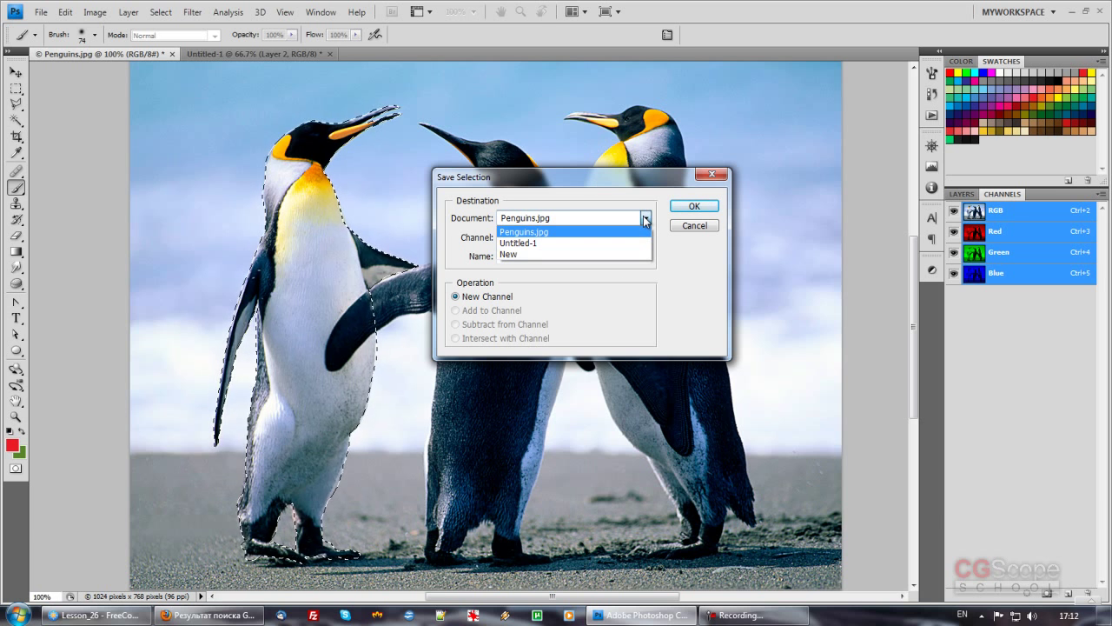
{"action": "left_click", "coordinate": [647, 218]}
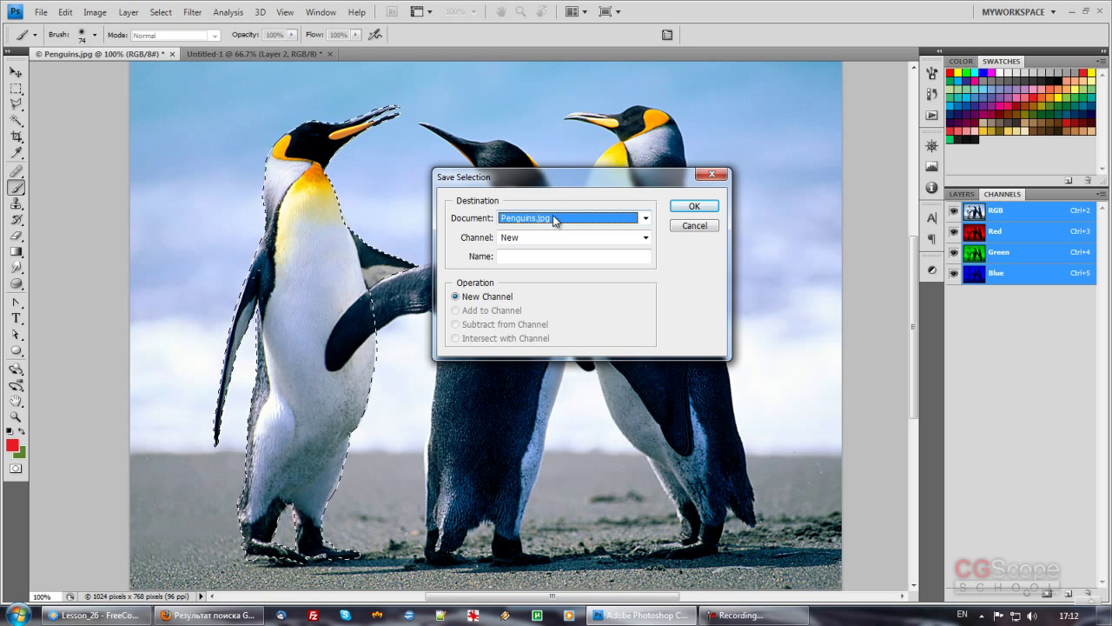
{"action": "left_click", "coordinate": [555, 219]}
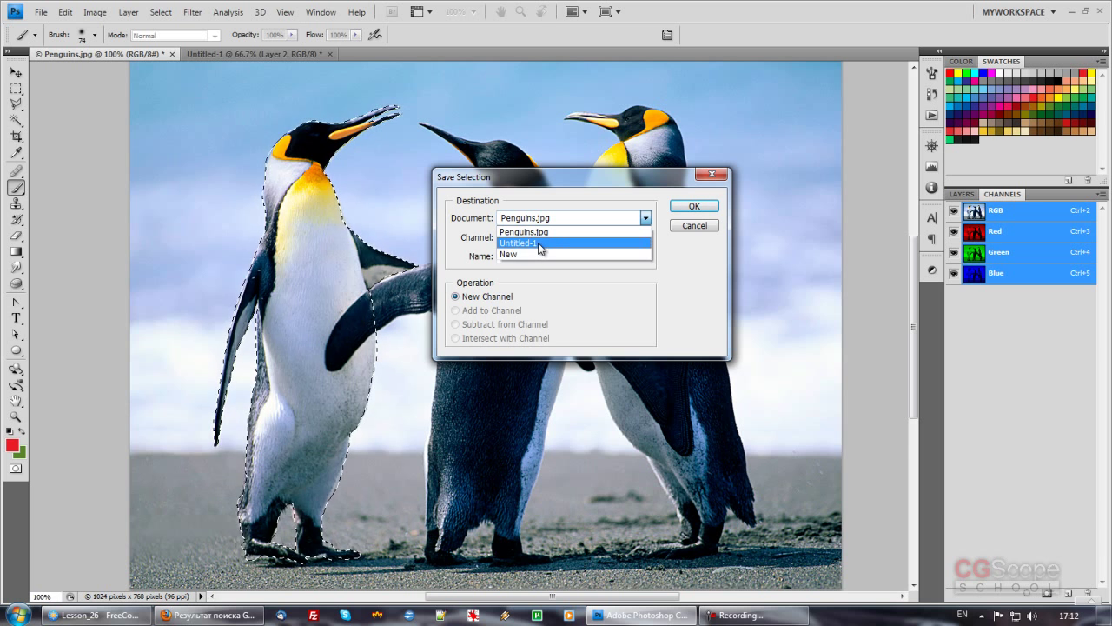
{"action": "left_click", "coordinate": [531, 253]}
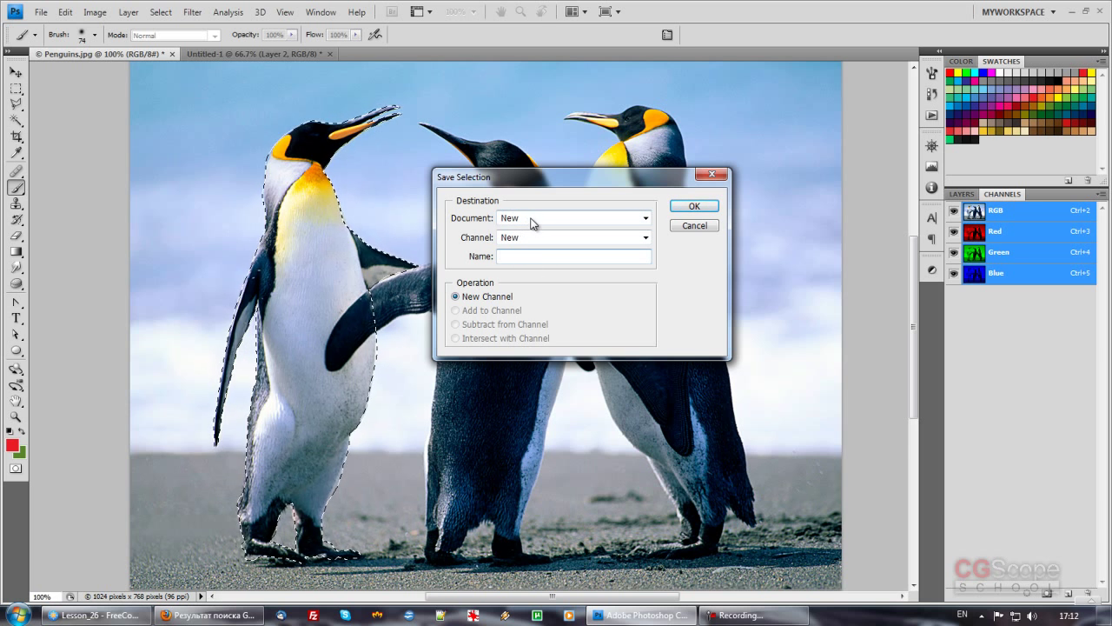
{"action": "left_click", "coordinate": [530, 219]}
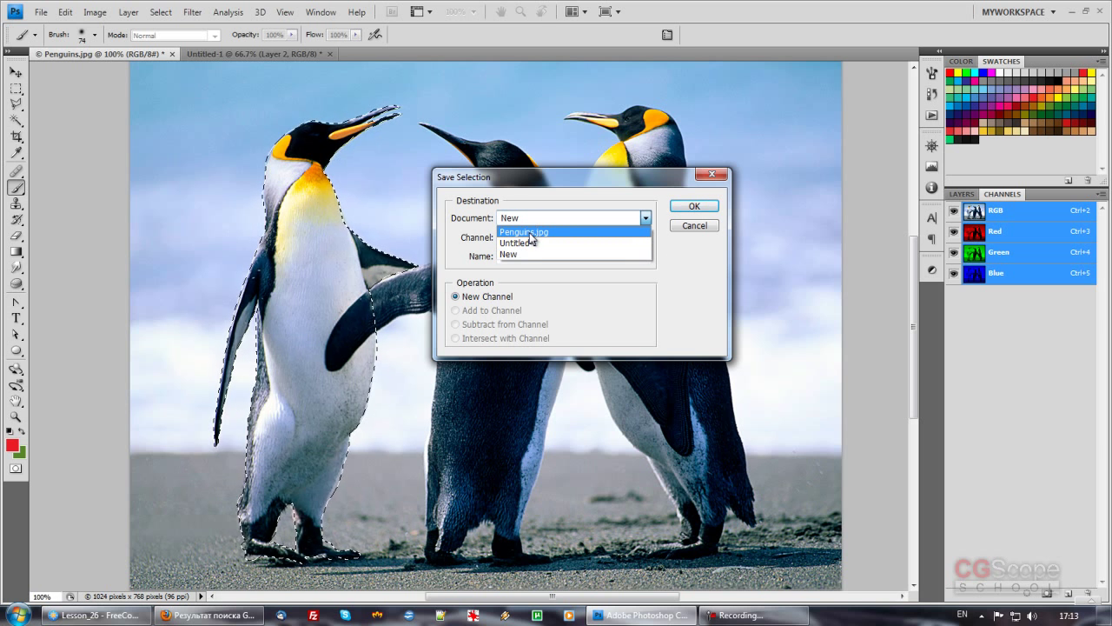
{"action": "left_click", "coordinate": [530, 233]}
{"action": "left_click", "coordinate": [533, 257]}
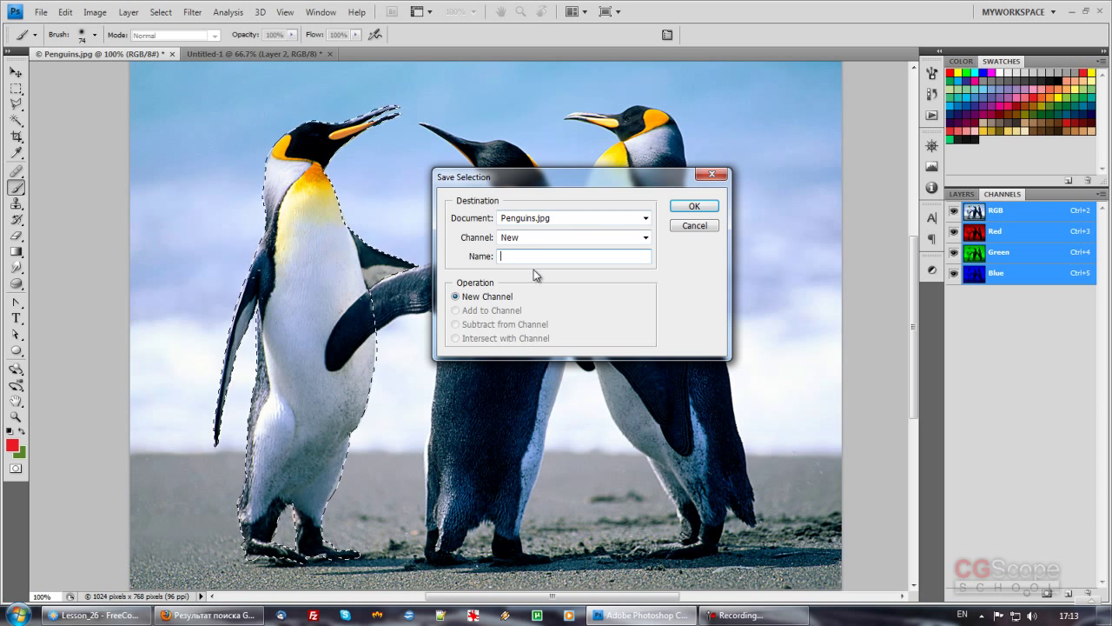
Name the new channel Left_Penguin, fixing the 'Pinguin' typo, and confirm the save
{"action": "left_click", "coordinate": [529, 236]}
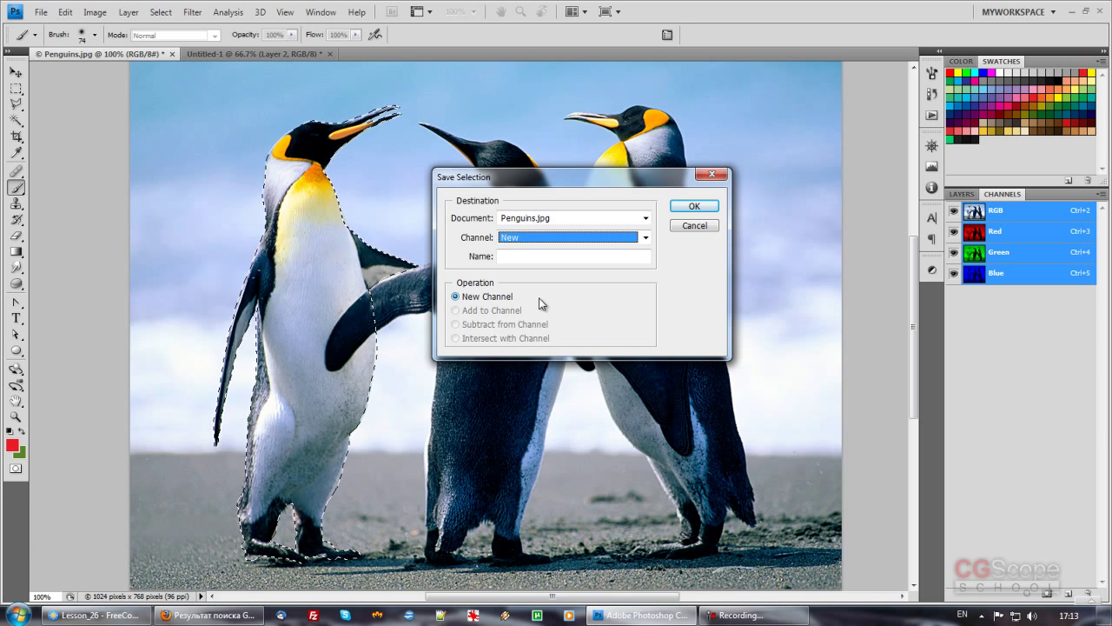
{"action": "key", "text": "Tab"}
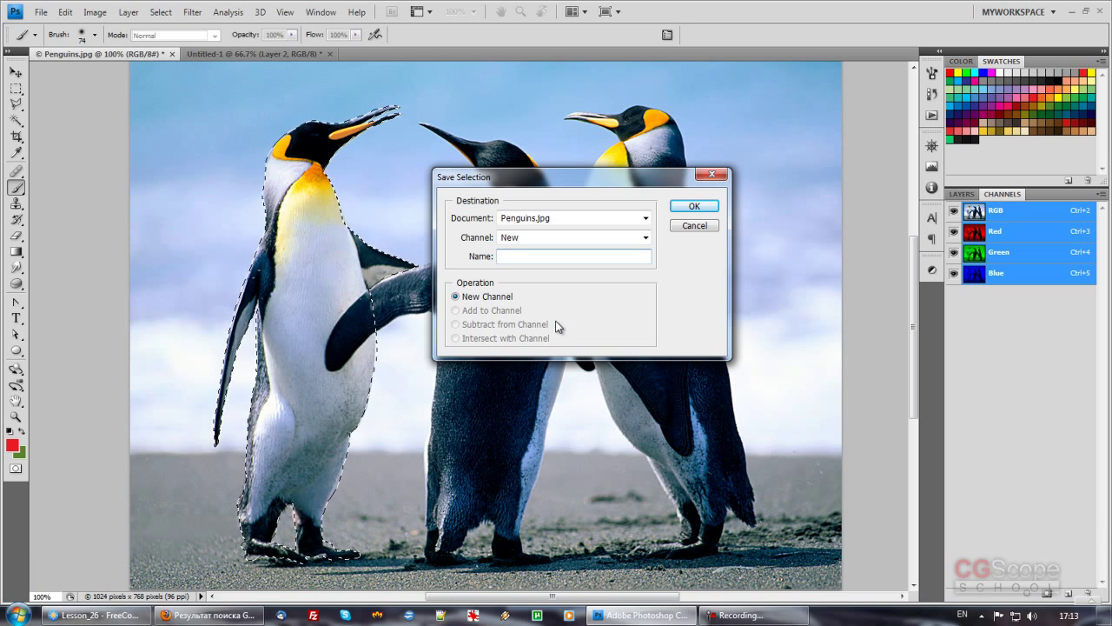
{"action": "type", "text": "Left_"}
{"action": "type", "text": "Pinguin"}
{"action": "key", "text": "Right"}
{"action": "key", "text": "Delete"}
{"action": "type", "text": "e"}
{"action": "left_click", "coordinate": [687, 206]}
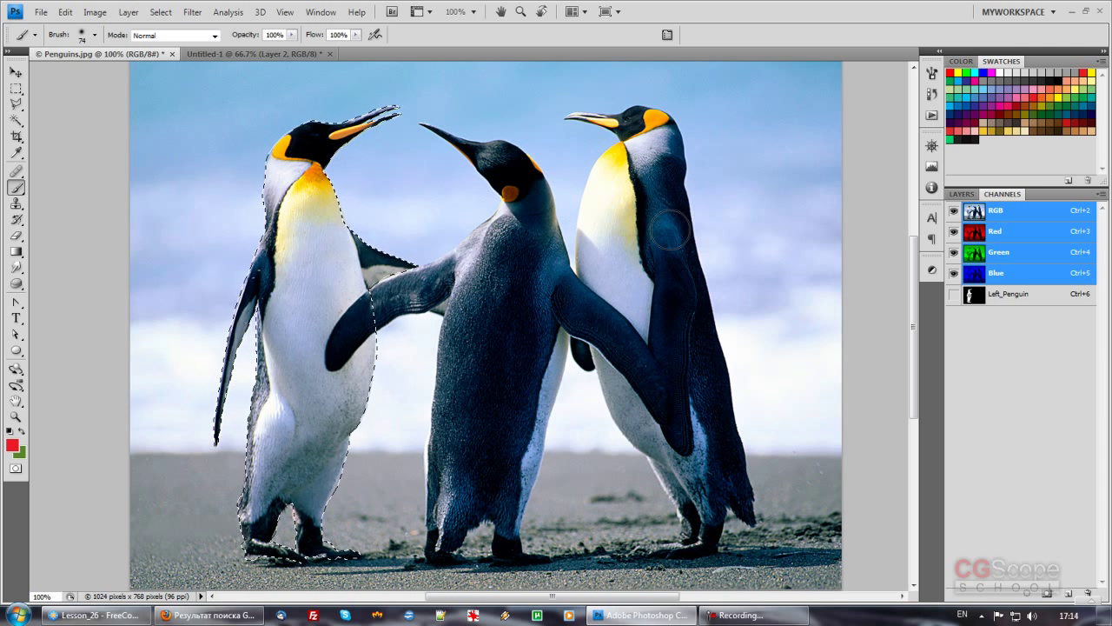
Deselect, preview the Blue, Green and Red channels, then return to the RGB composite
{"action": "key", "text": "ctrl+d"}
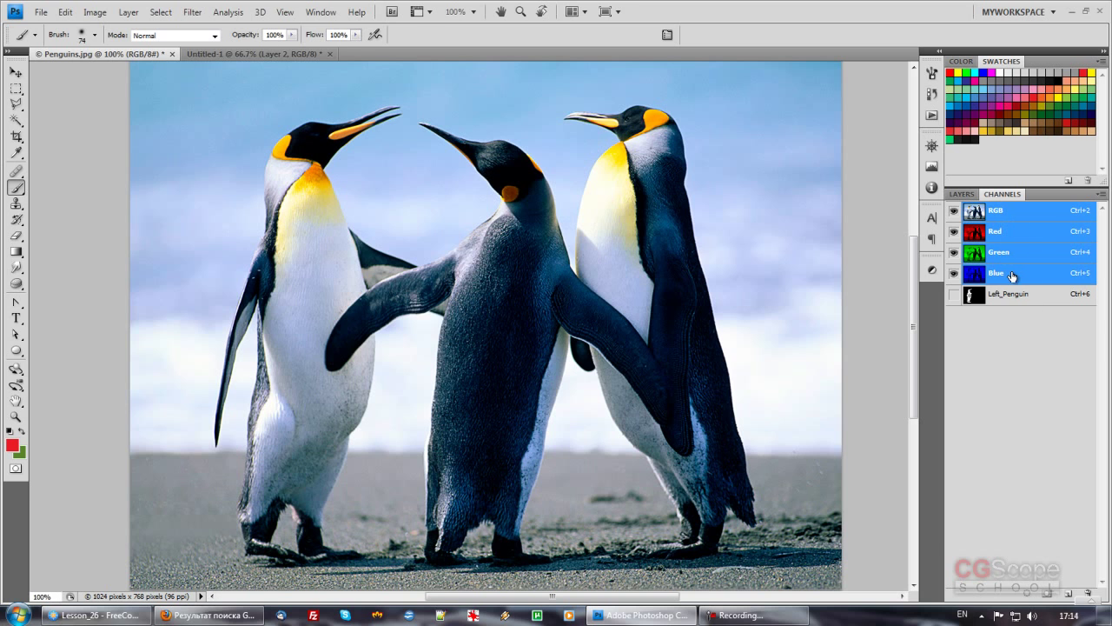
{"action": "left_click", "coordinate": [1013, 276]}
{"action": "left_click", "coordinate": [1015, 254]}
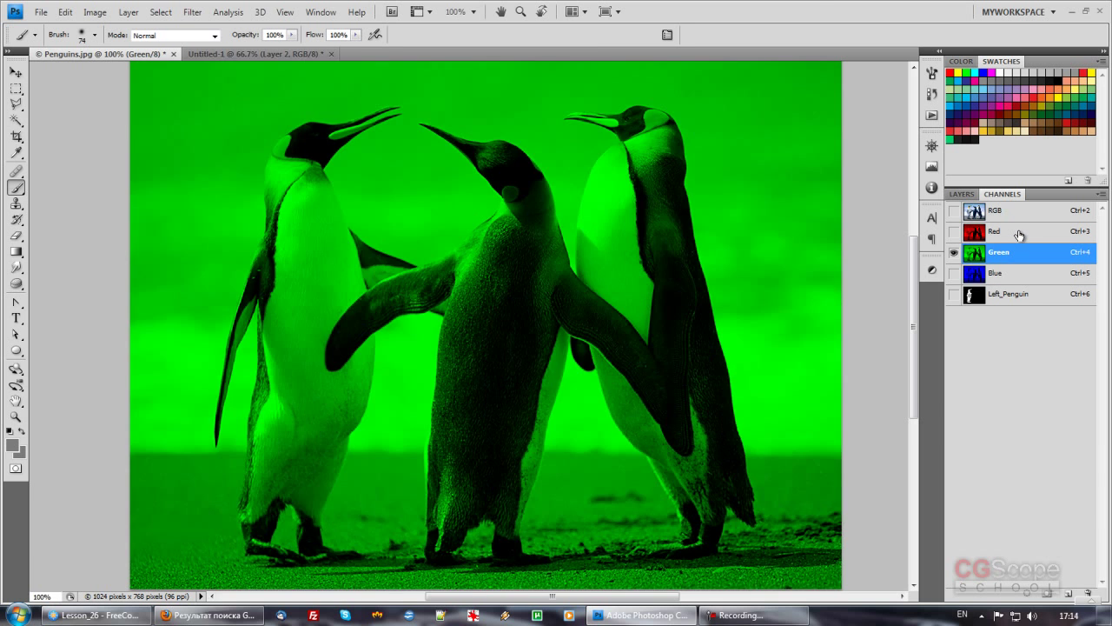
{"action": "left_click", "coordinate": [1019, 236]}
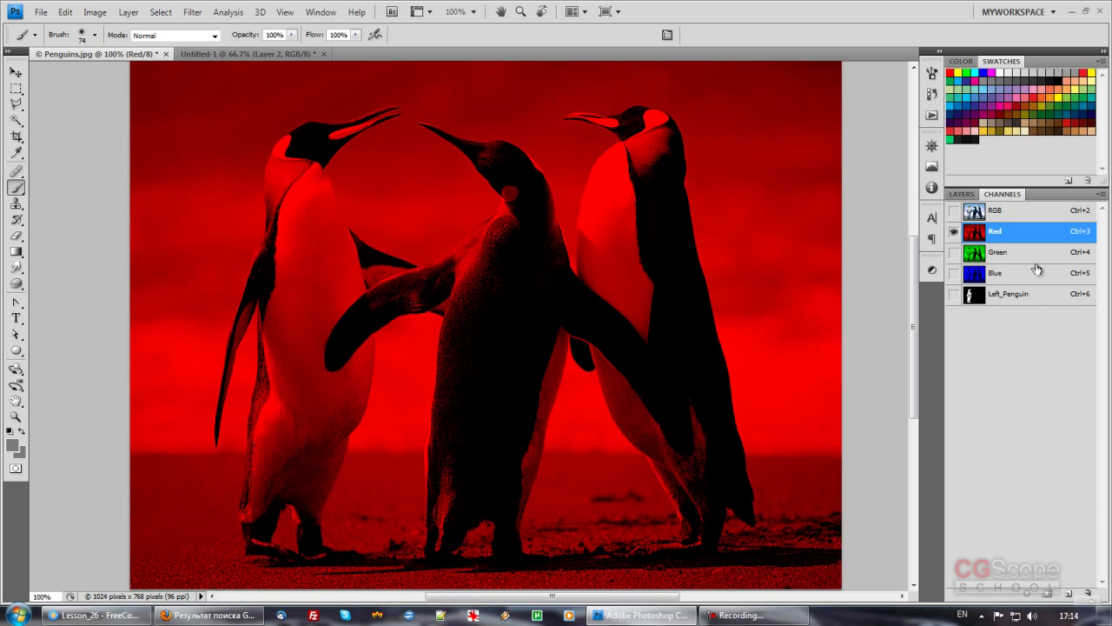
{"action": "left_click", "coordinate": [1028, 218]}
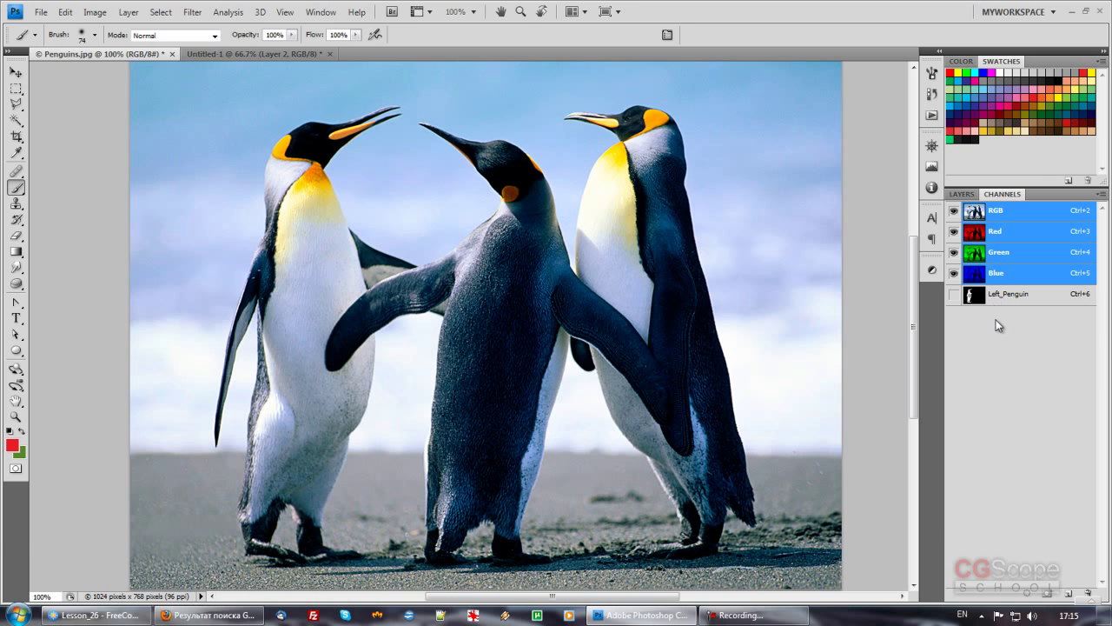
Compare the Left_Penguin mask with the RGB composite, ending on RGB in the Channels panel
{"action": "left_click", "coordinate": [979, 299]}
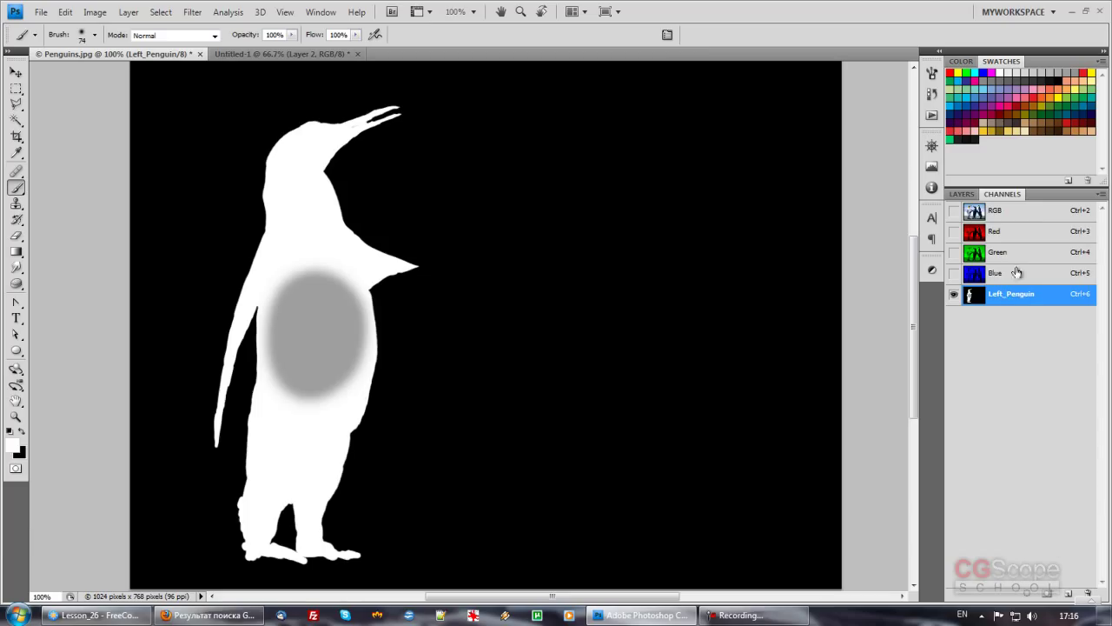
{"action": "left_click", "coordinate": [1026, 212]}
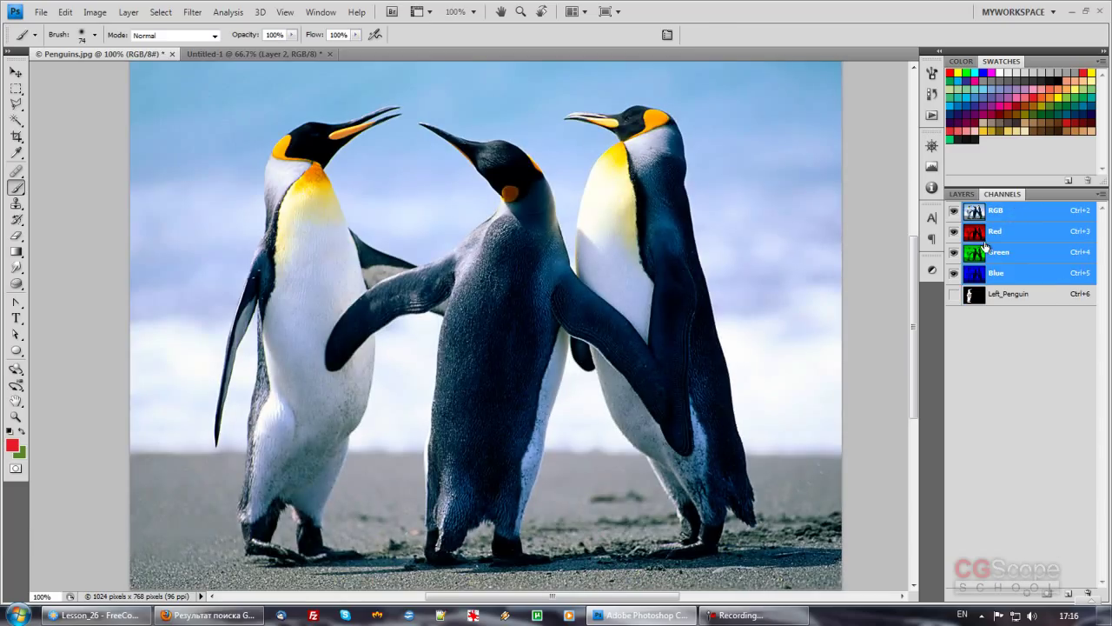
{"action": "left_click", "coordinate": [1034, 295]}
{"action": "left_click", "coordinate": [970, 196]}
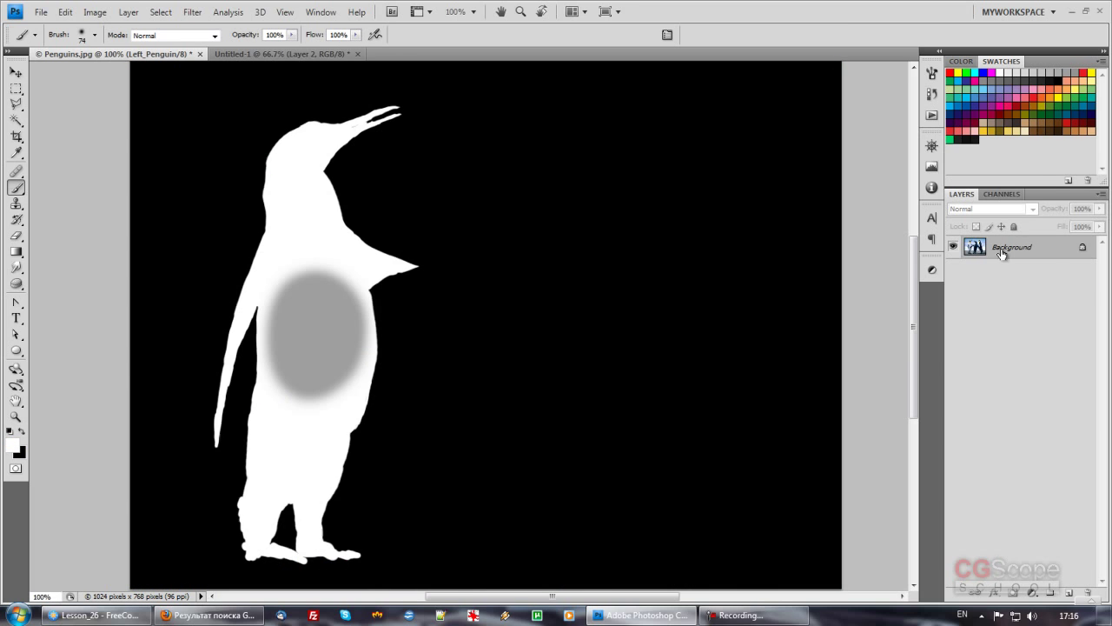
{"action": "left_click", "coordinate": [1000, 195]}
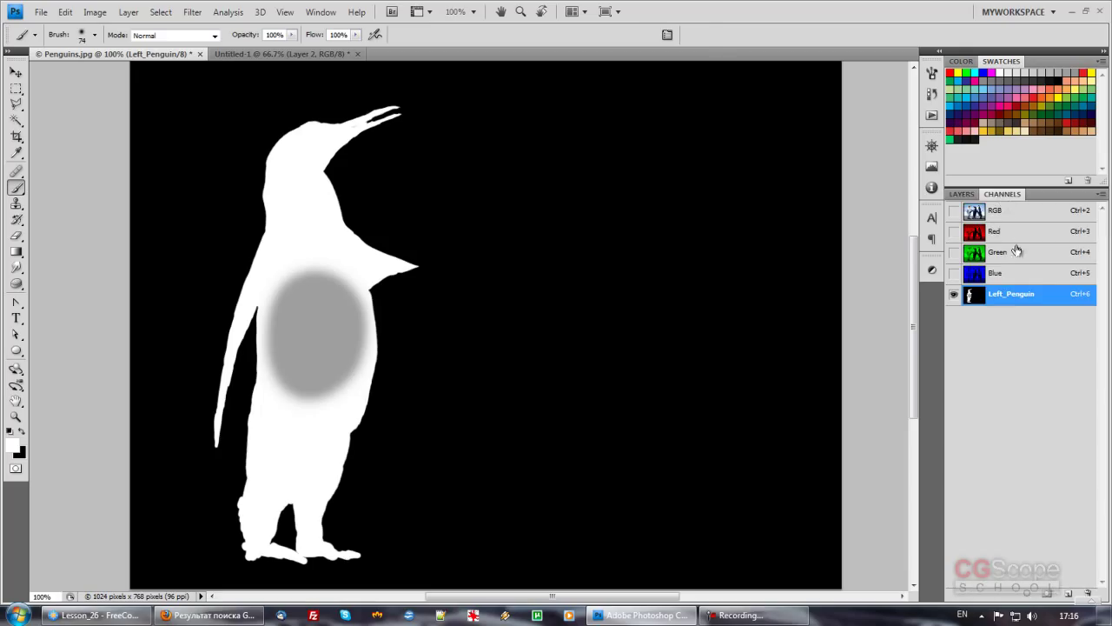
{"action": "left_click", "coordinate": [1027, 212]}
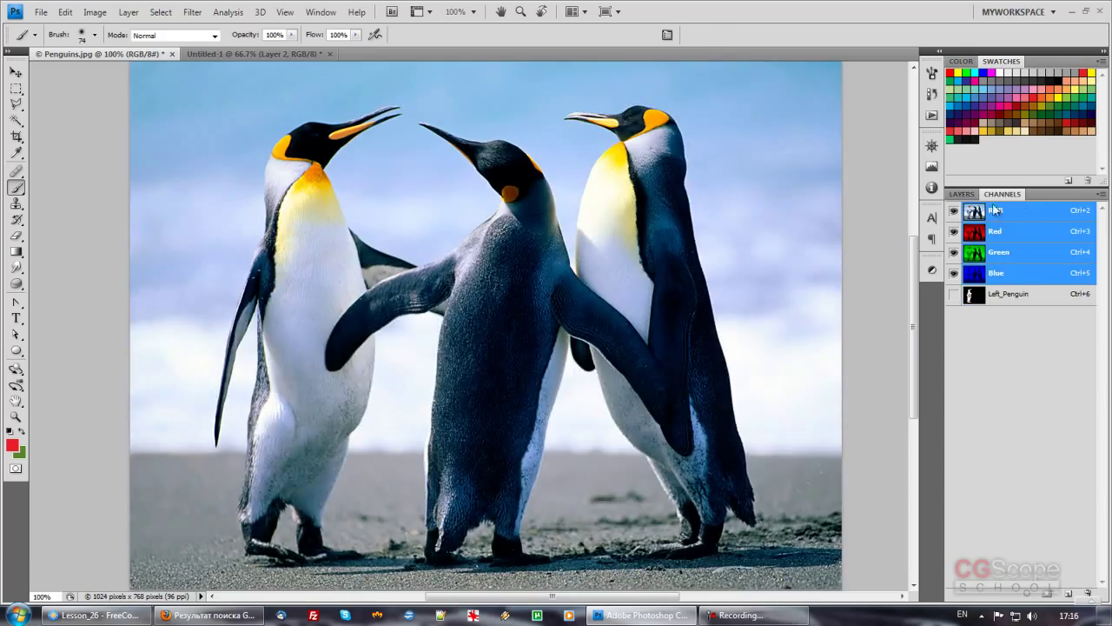
{"action": "left_click", "coordinate": [962, 196]}
{"action": "left_click", "coordinate": [1001, 194]}
Draw a rectangular marquee around the middle and right penguins
{"action": "left_click", "coordinate": [16, 88]}
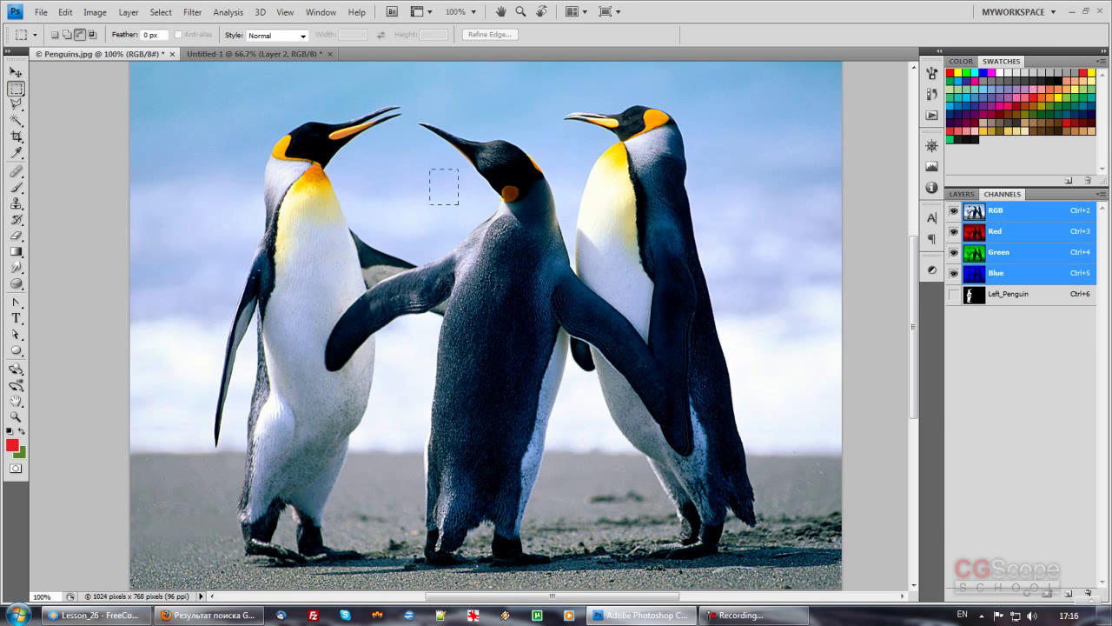
{"action": "left_click_drag", "start_coordinate": [458, 205], "coordinate": [776, 366]}
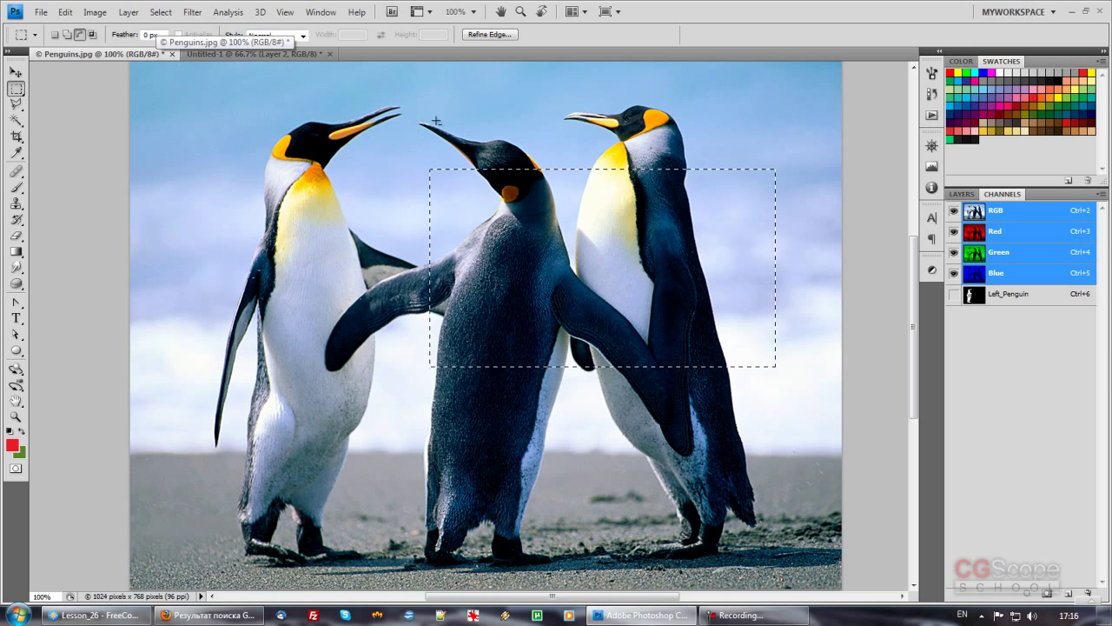
{"action": "left_click_drag", "start_coordinate": [412, 92], "coordinate": [774, 360]}
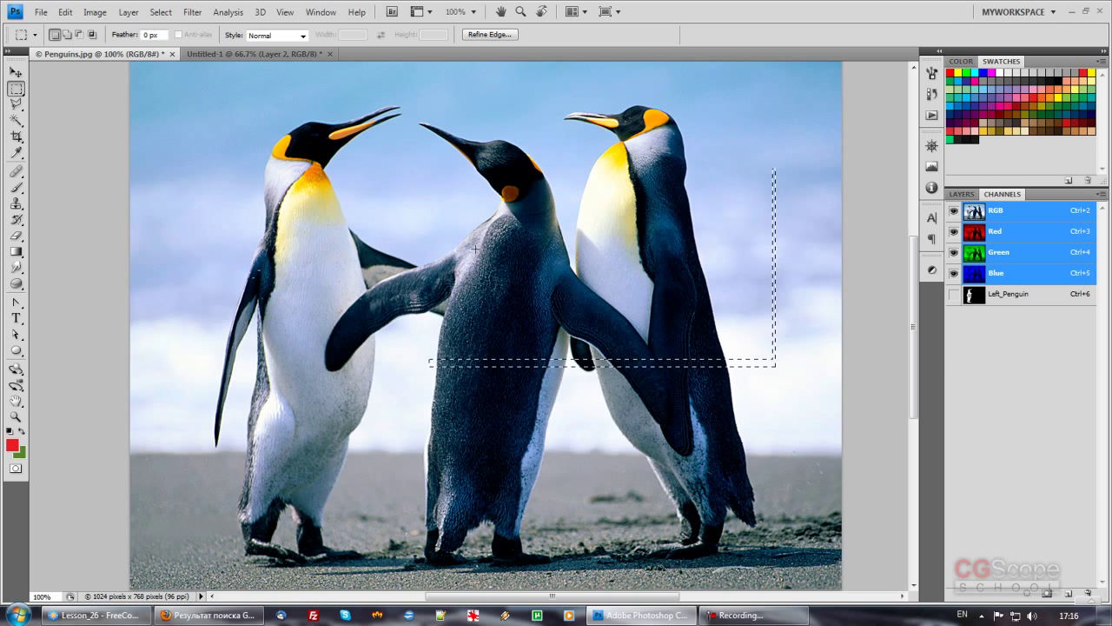
{"action": "left_click", "coordinate": [416, 121]}
{"action": "left_click_drag", "start_coordinate": [510, 253], "coordinate": [765, 415]}
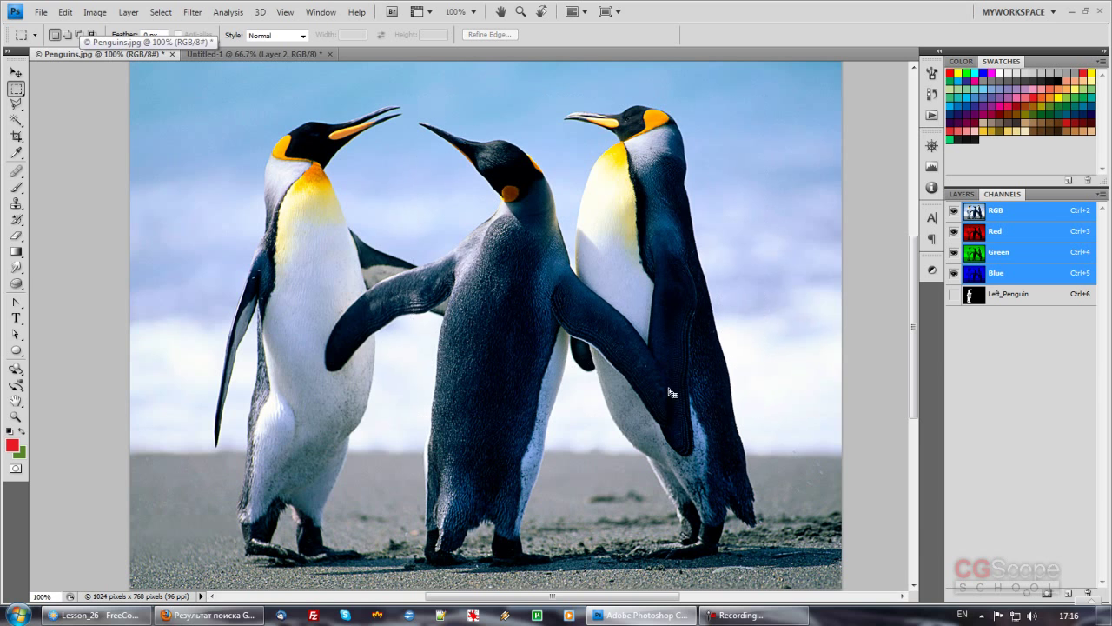
Save the rectangle as a new channel named Square
{"action": "left_click", "coordinate": [161, 12]}
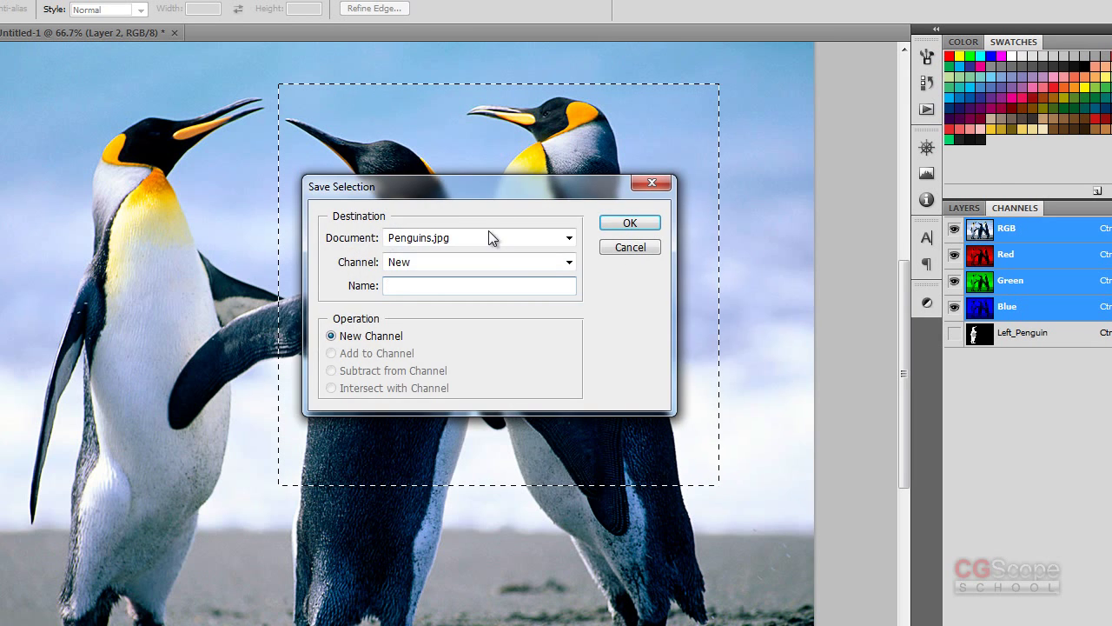
{"action": "left_click_drag", "start_coordinate": [515, 193], "coordinate": [583, 218]}
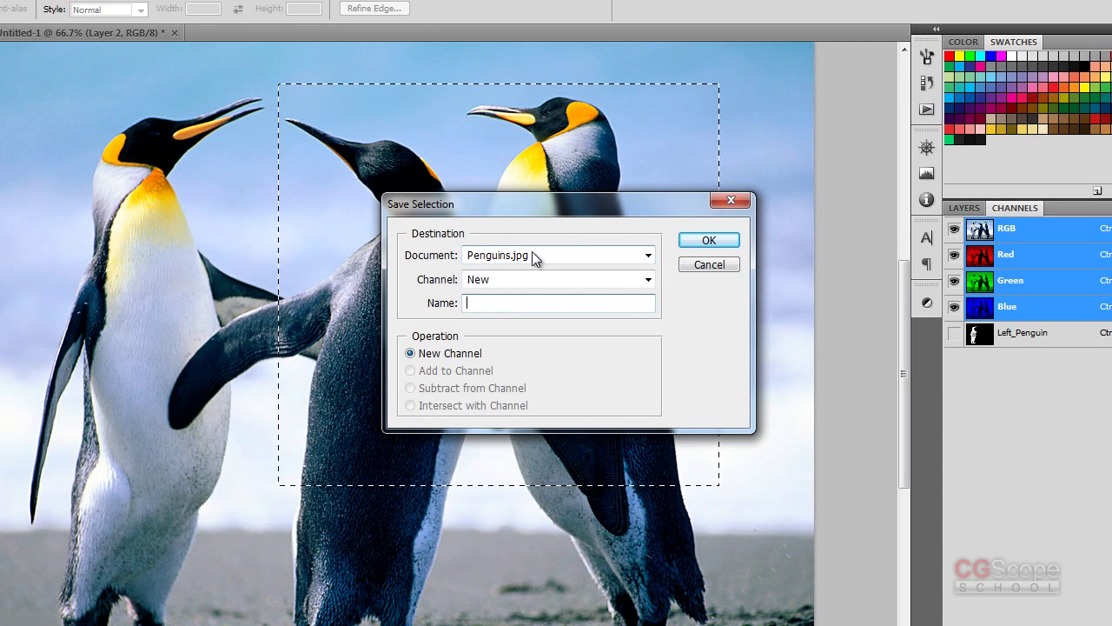
{"action": "left_click", "coordinate": [537, 275]}
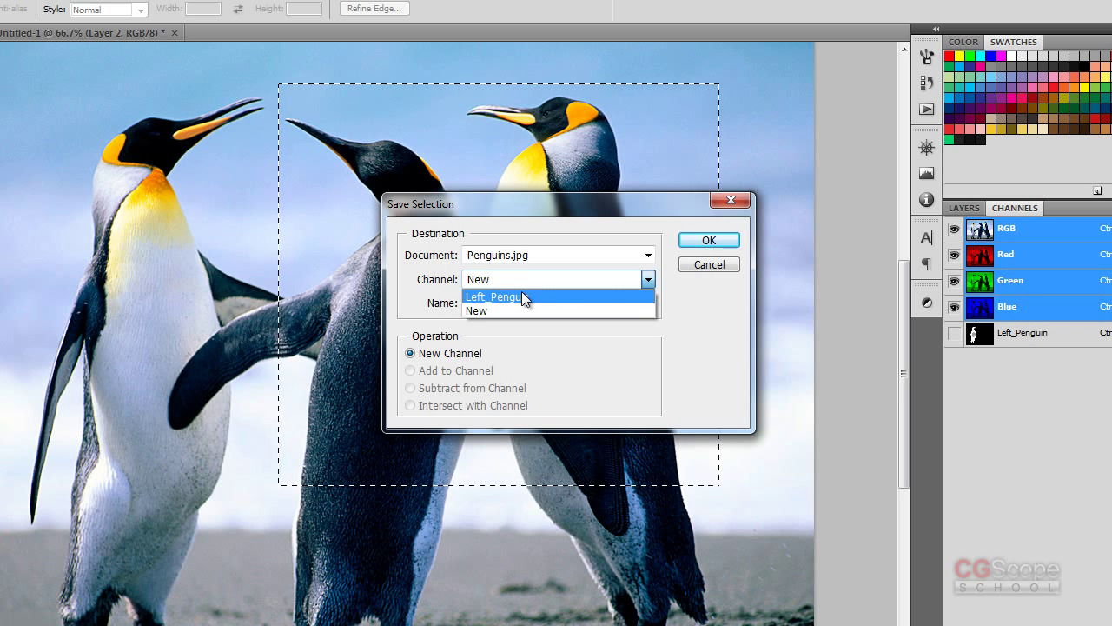
{"action": "left_click", "coordinate": [513, 295]}
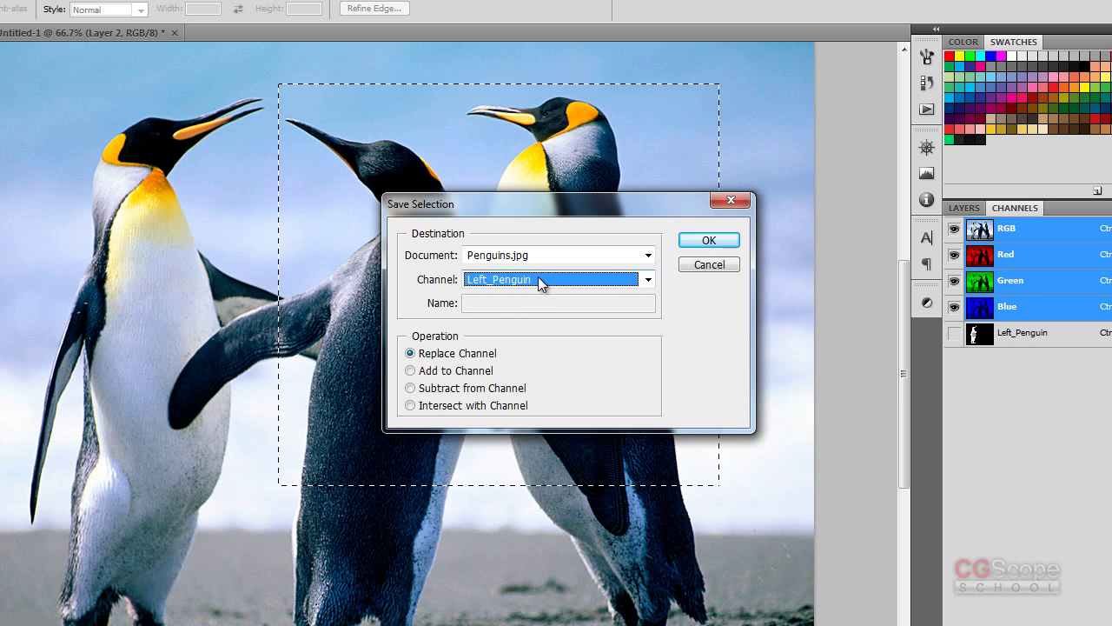
{"action": "left_click", "coordinate": [538, 277]}
{"action": "left_click", "coordinate": [512, 310]}
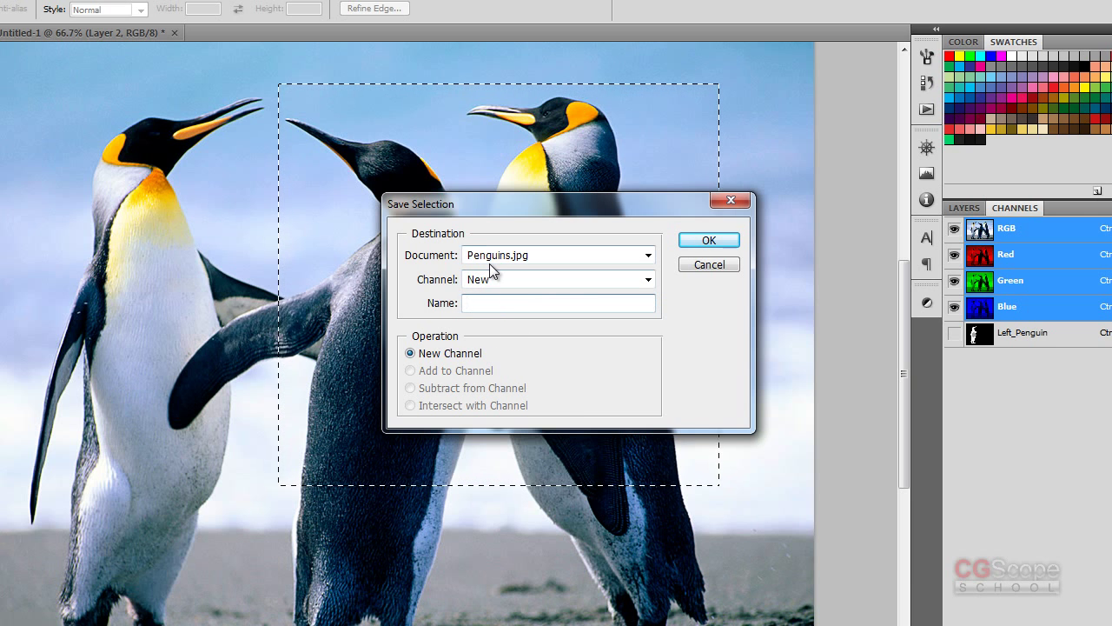
{"action": "type", "text": "Square"}
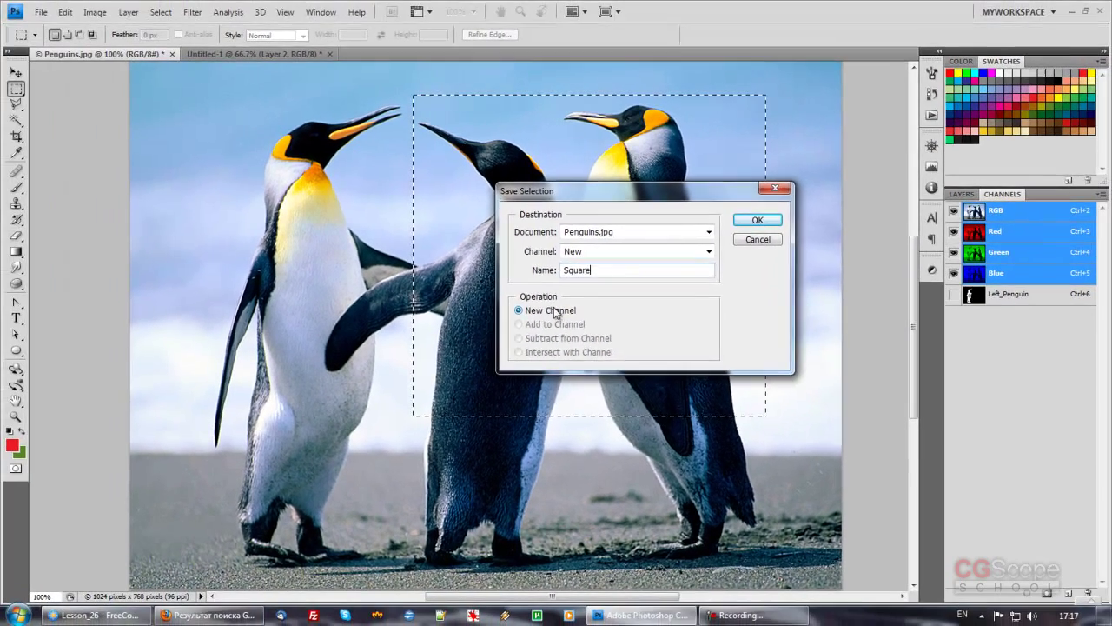
{"action": "left_click", "coordinate": [756, 220]}
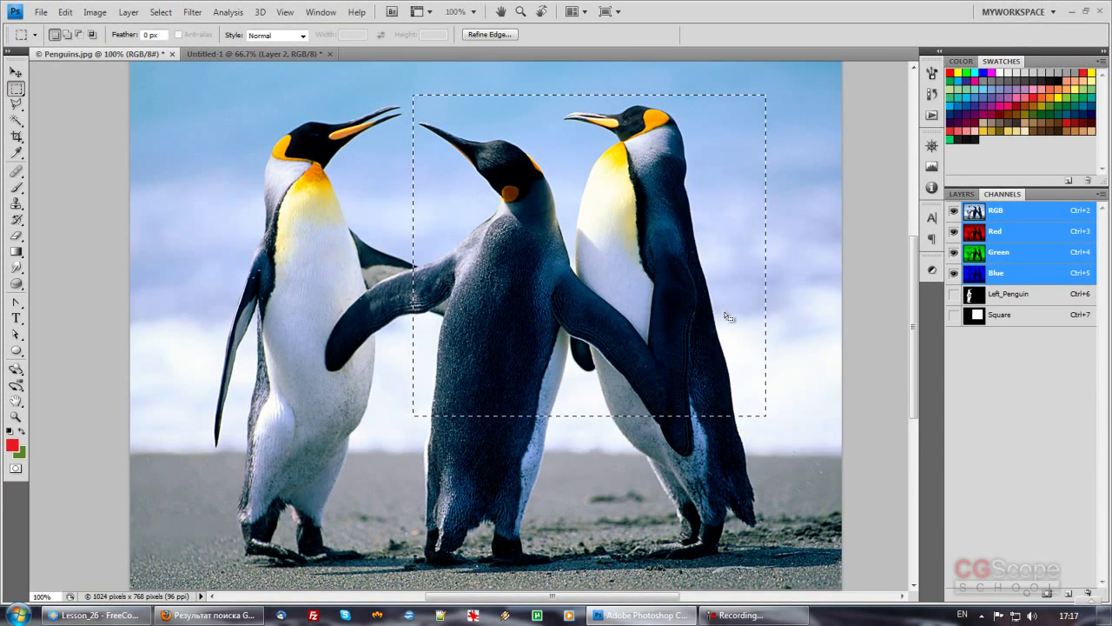
Deselect and compare the Square and Left_Penguin masks, then return to RGB
{"action": "key", "text": "ctrl+d"}
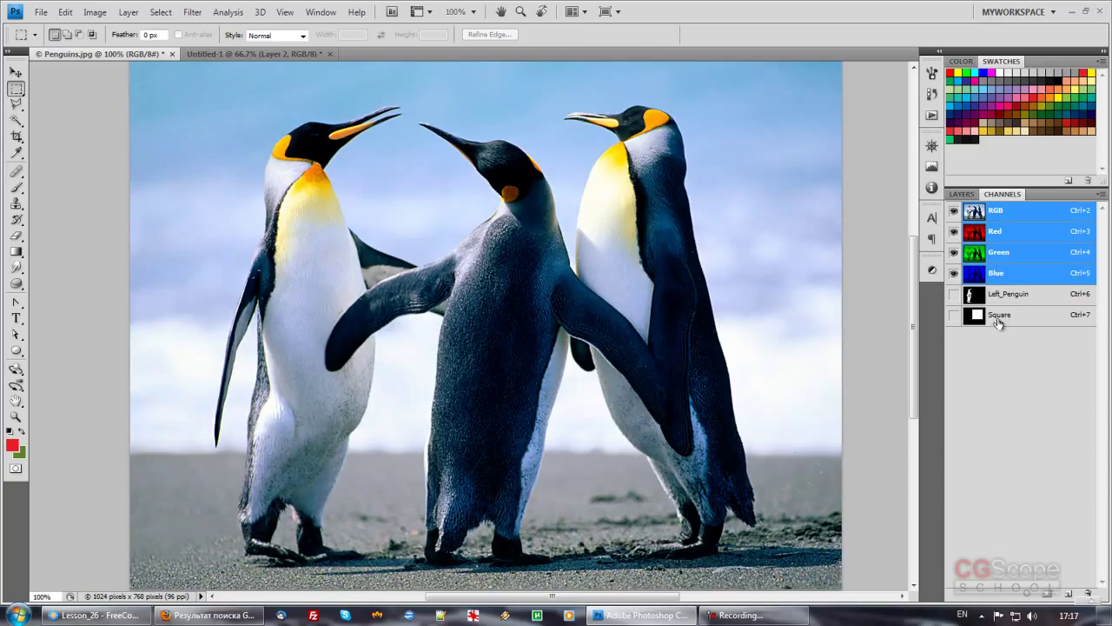
{"action": "left_click", "coordinate": [979, 318]}
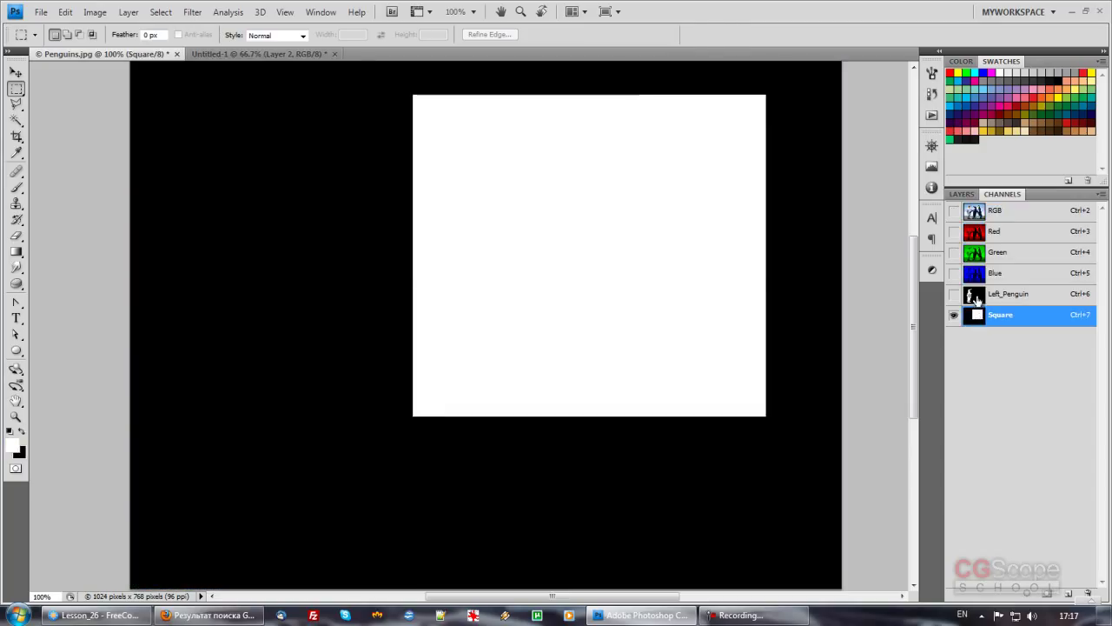
{"action": "left_click", "coordinate": [979, 295]}
{"action": "left_click", "coordinate": [974, 317]}
{"action": "left_click", "coordinate": [977, 295]}
{"action": "left_click", "coordinate": [977, 211]}
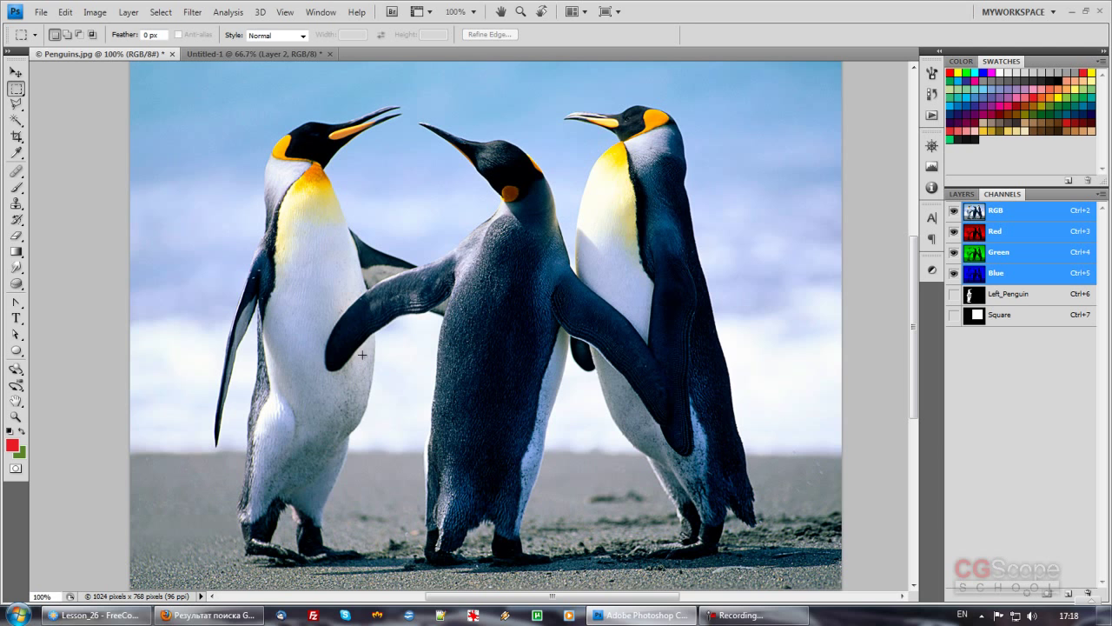
{"action": "left_click", "coordinate": [164, 13]}
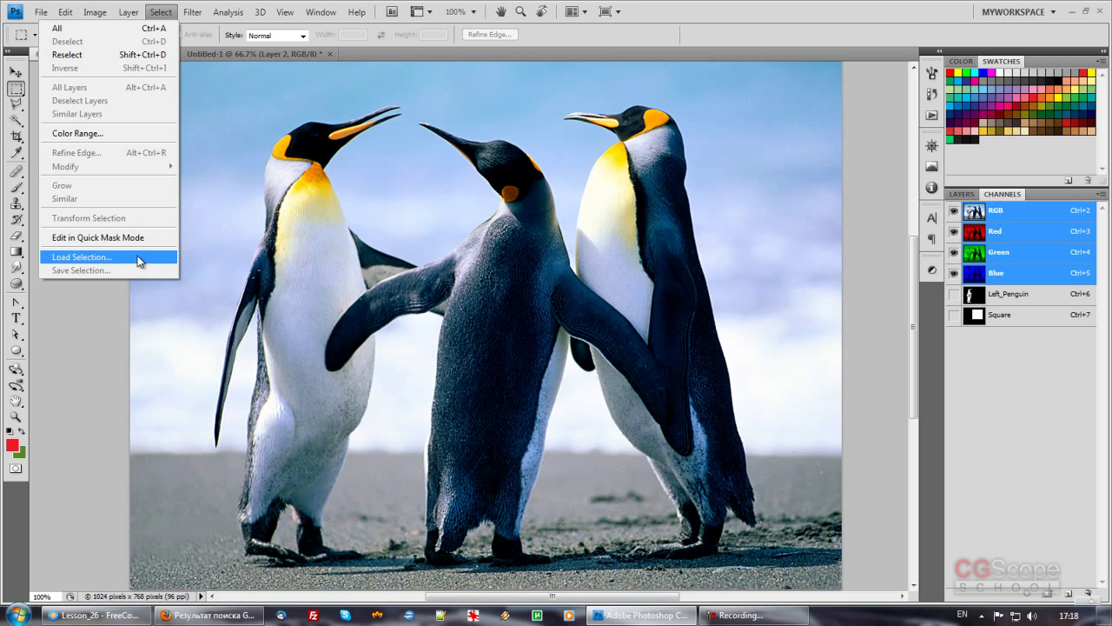
Set Load Selection to the Left_Penguin channel of Penguins.jpg, with Invert off
{"action": "left_click", "coordinate": [139, 258]}
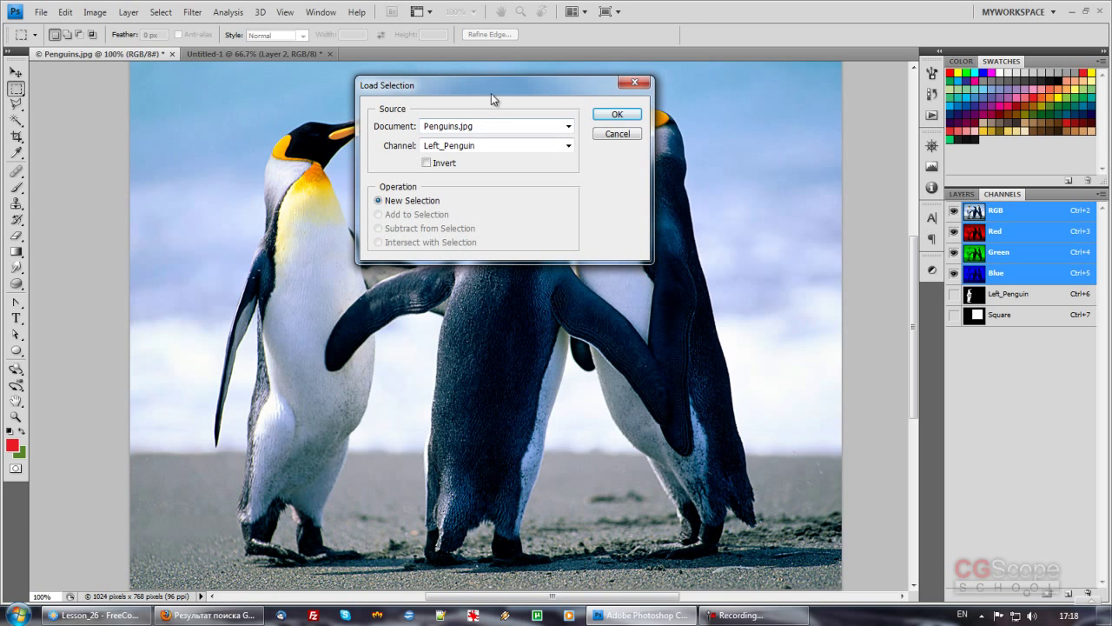
{"action": "left_click_drag", "start_coordinate": [491, 93], "coordinate": [524, 110]}
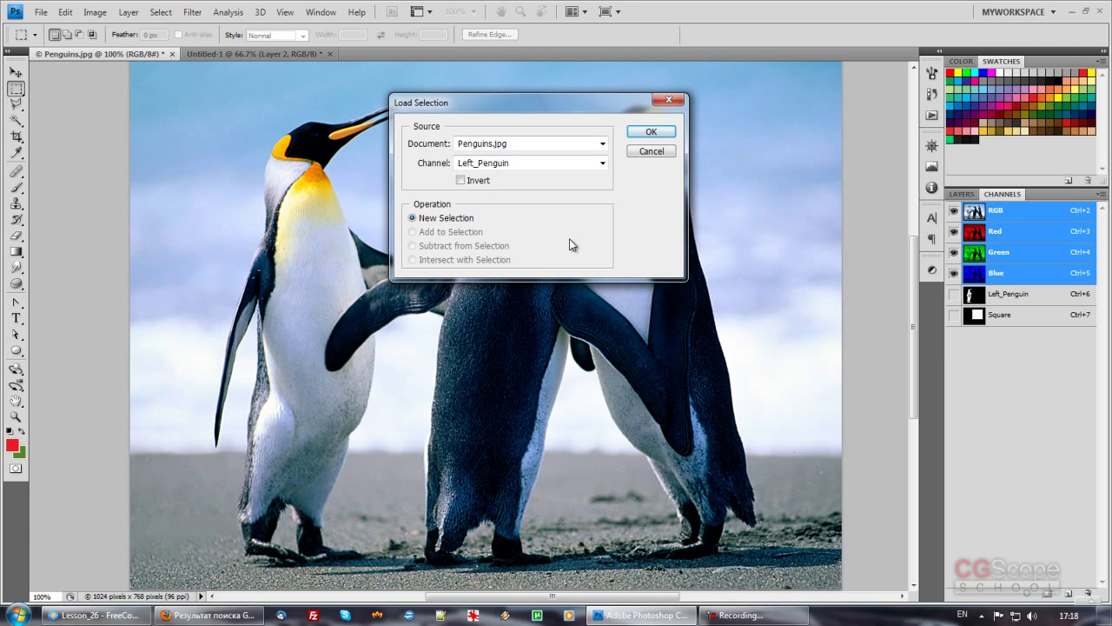
{"action": "left_click", "coordinate": [554, 144]}
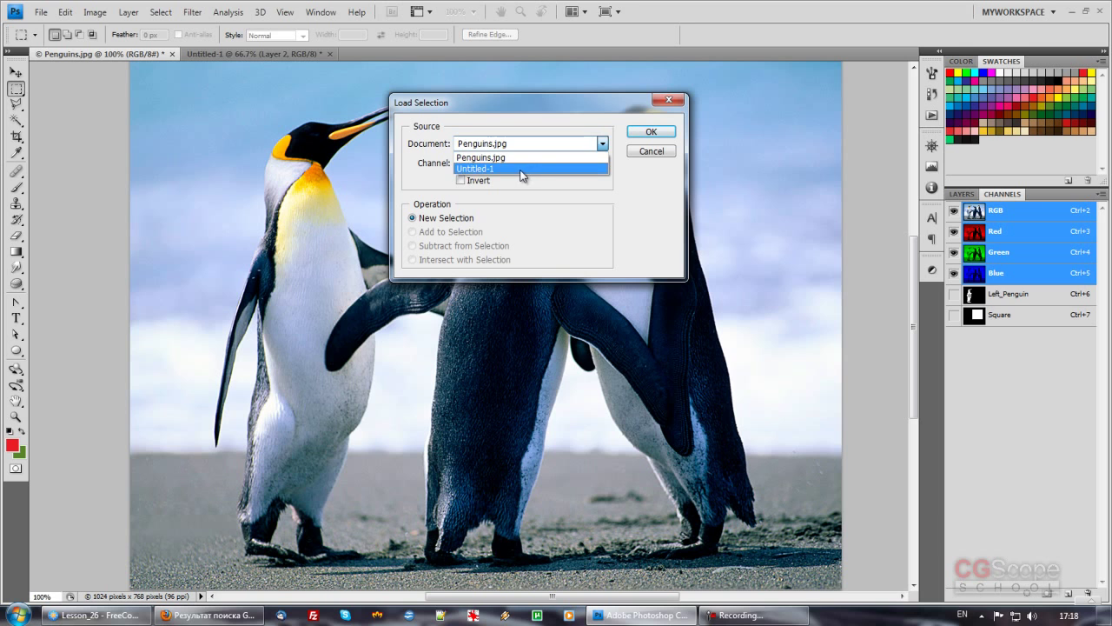
{"action": "left_click", "coordinate": [525, 169]}
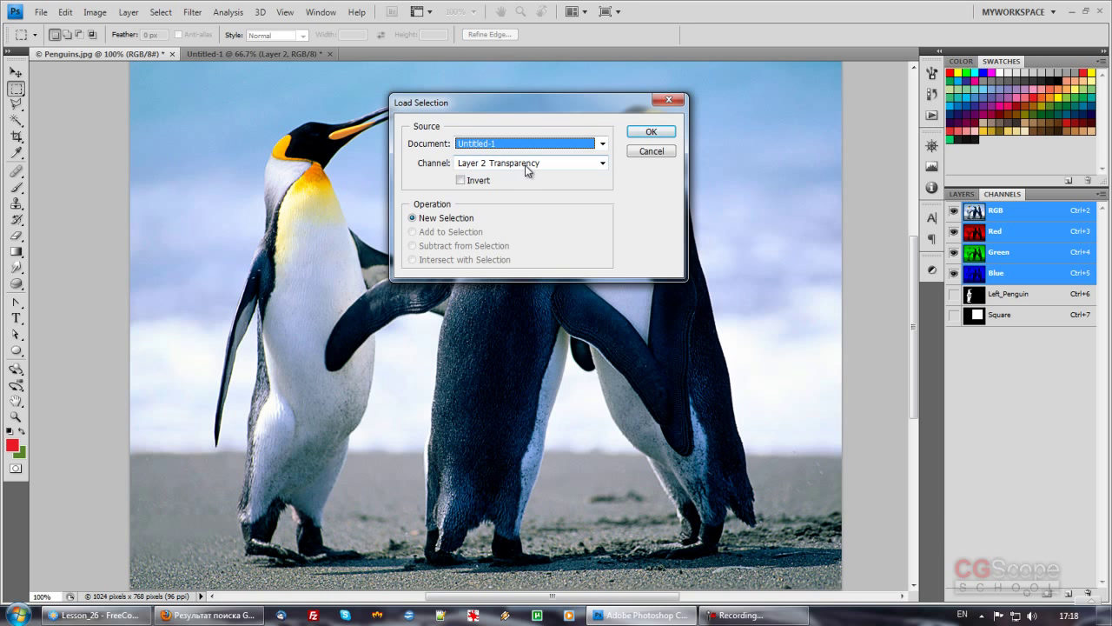
{"action": "left_click", "coordinate": [530, 143]}
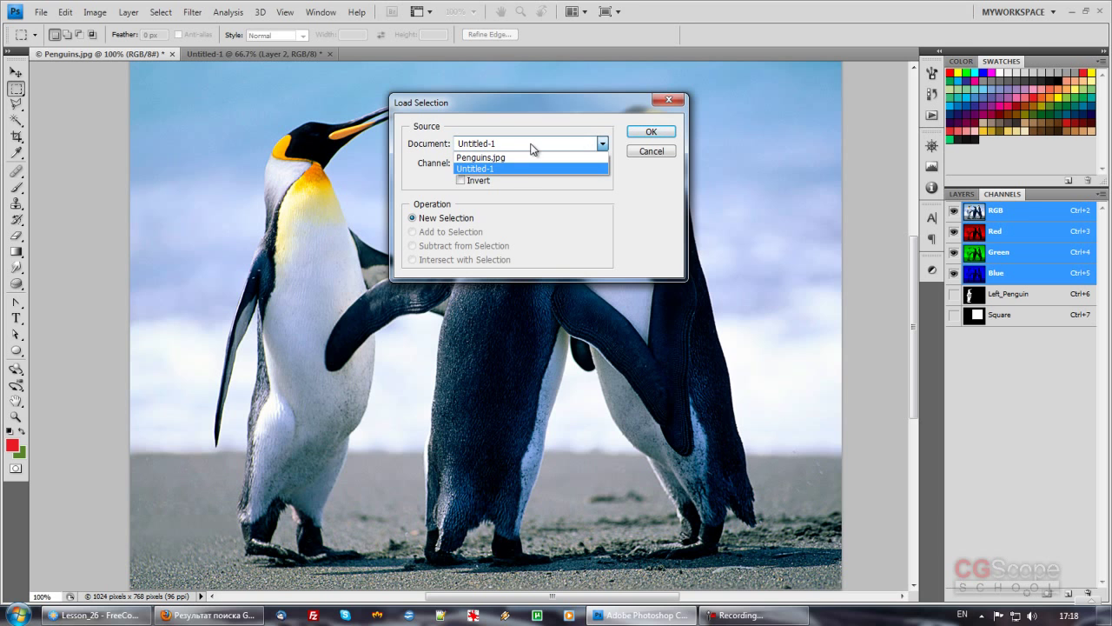
{"action": "left_click", "coordinate": [519, 157]}
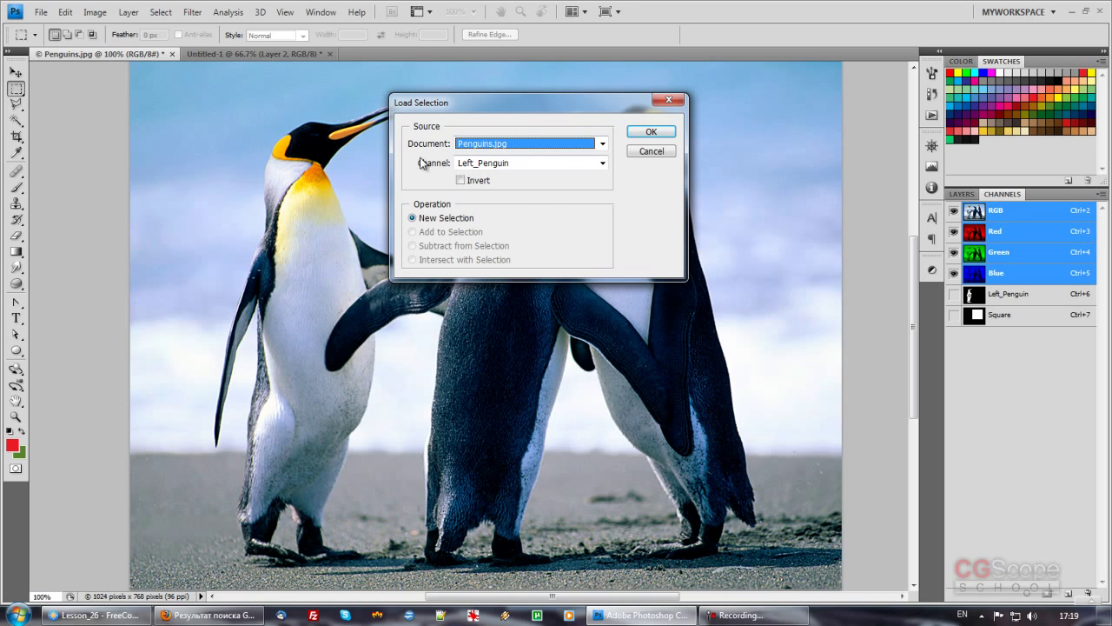
{"action": "left_click", "coordinate": [563, 163]}
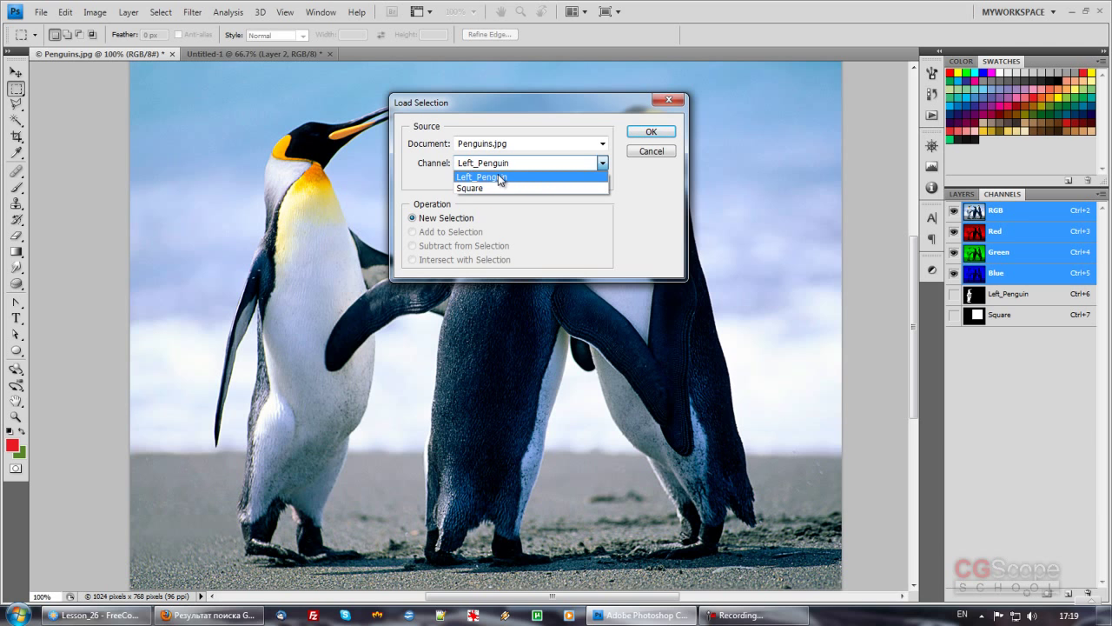
{"action": "left_click", "coordinate": [512, 177]}
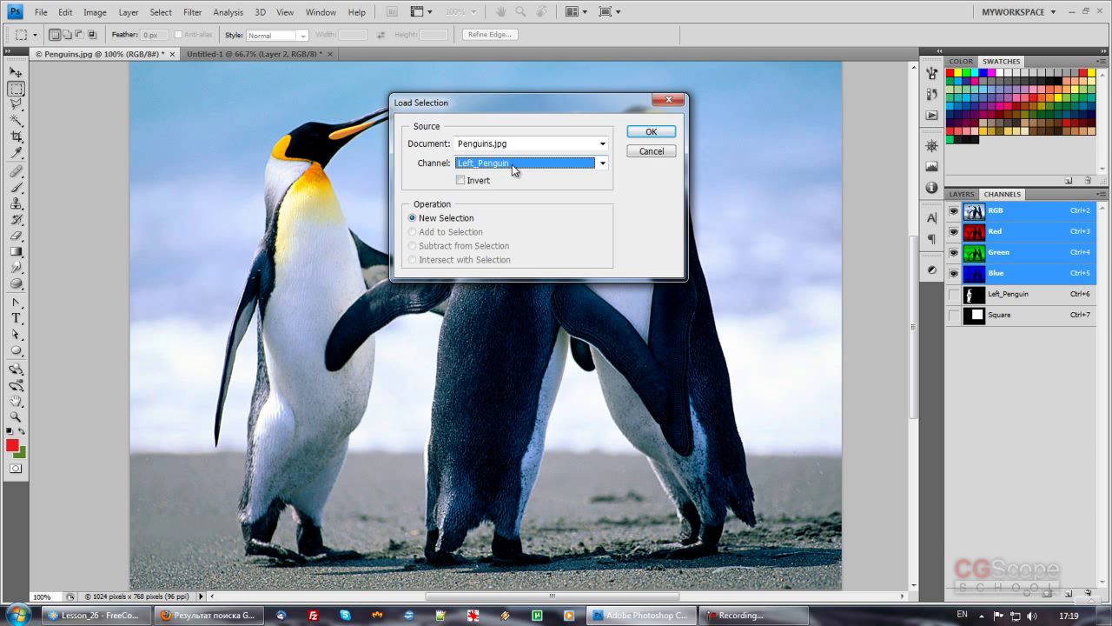
{"action": "left_click", "coordinate": [465, 182]}
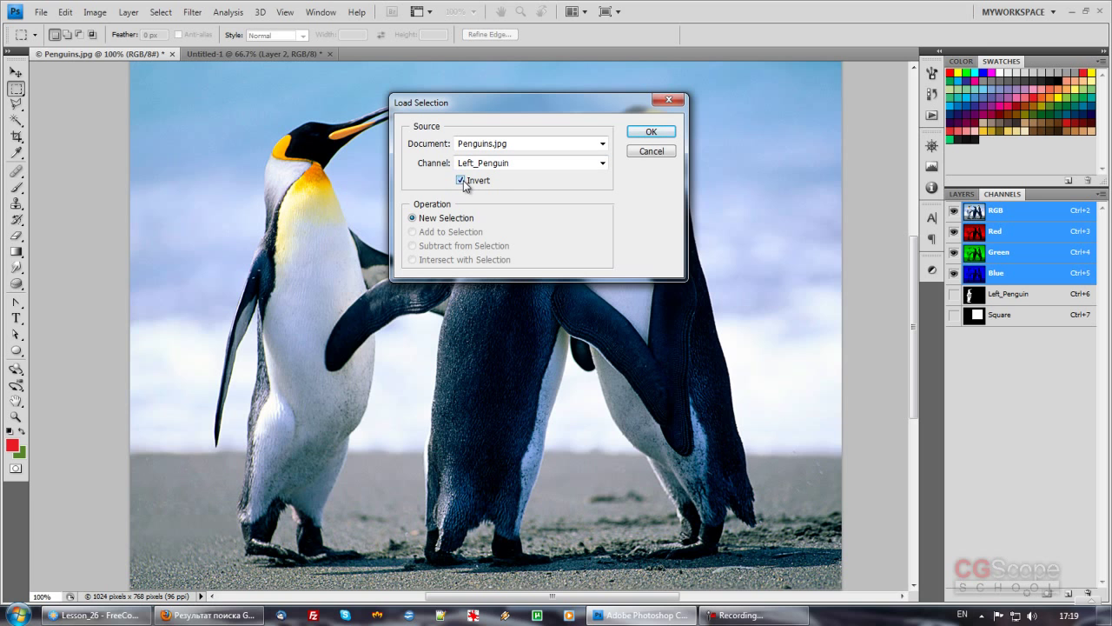
{"action": "left_click", "coordinate": [463, 179]}
Load the left penguin, test a red Paint Bucket fill at tolerance 255, then undo and deselect
{"action": "left_click", "coordinate": [643, 133]}
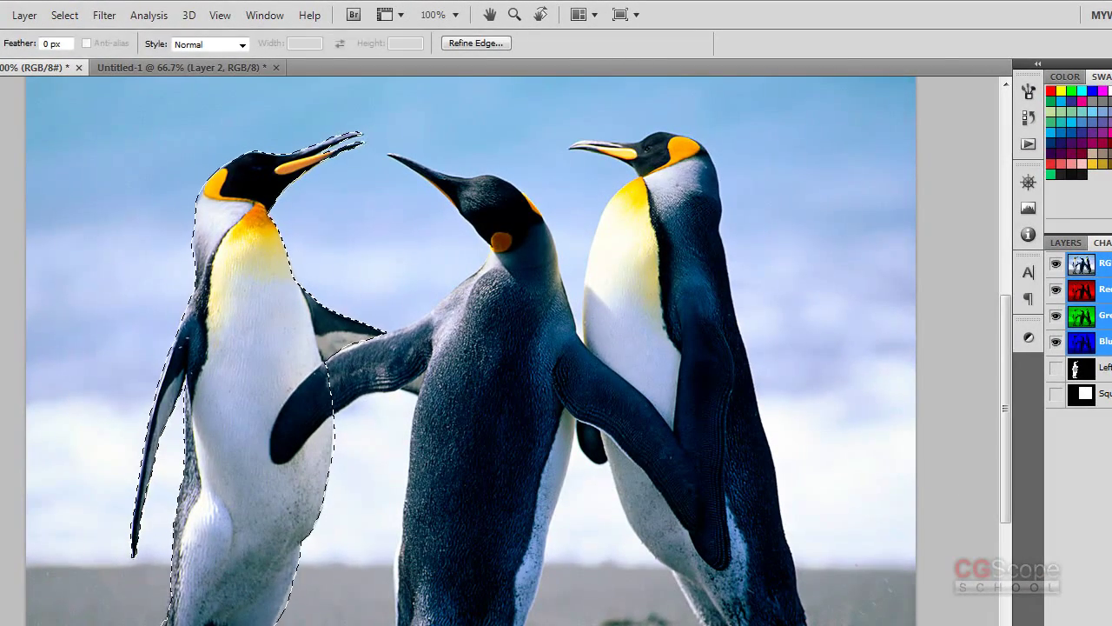
{"action": "key", "text": "g"}
{"action": "left_click", "coordinate": [17, 328]}
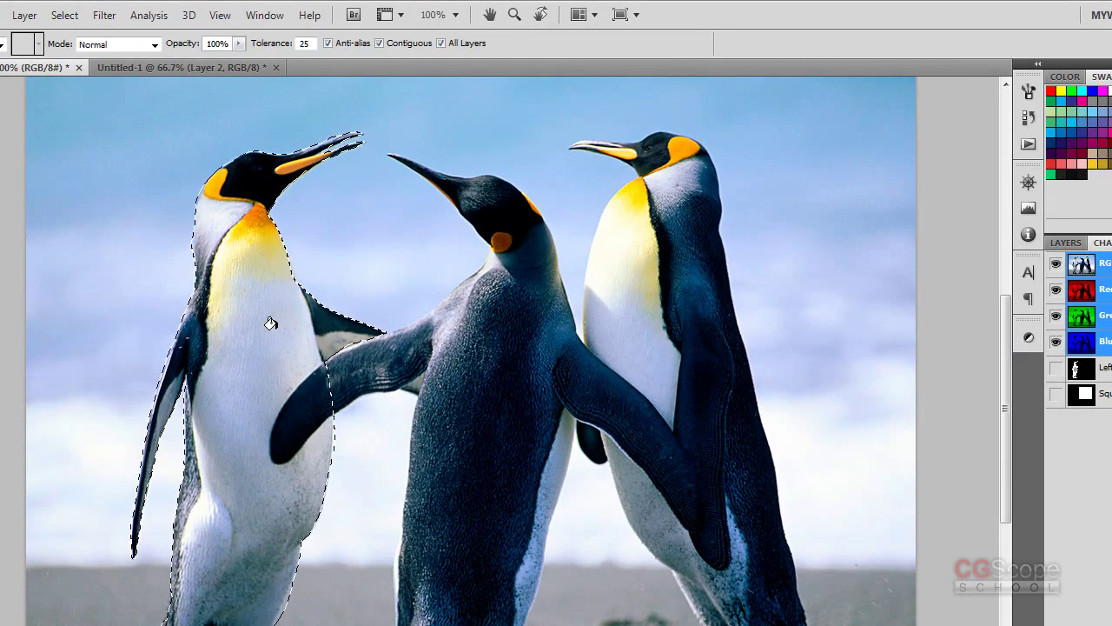
{"action": "left_click_drag", "start_coordinate": [267, 45], "coordinate": [587, 78]}
{"action": "left_click", "coordinate": [257, 317]}
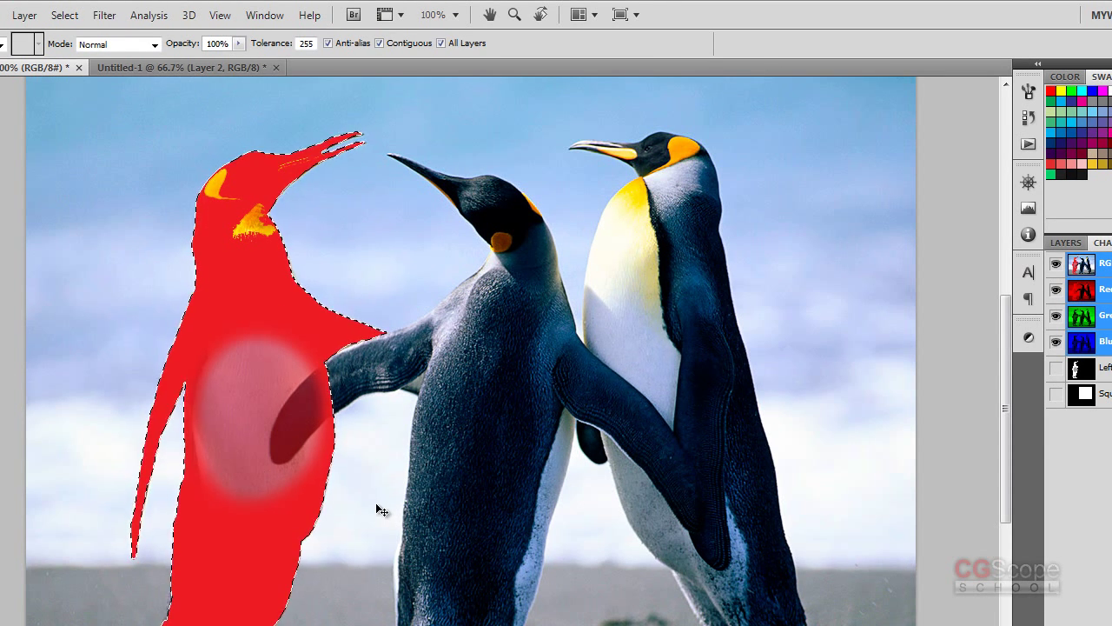
{"action": "key", "text": "ctrl+z"}
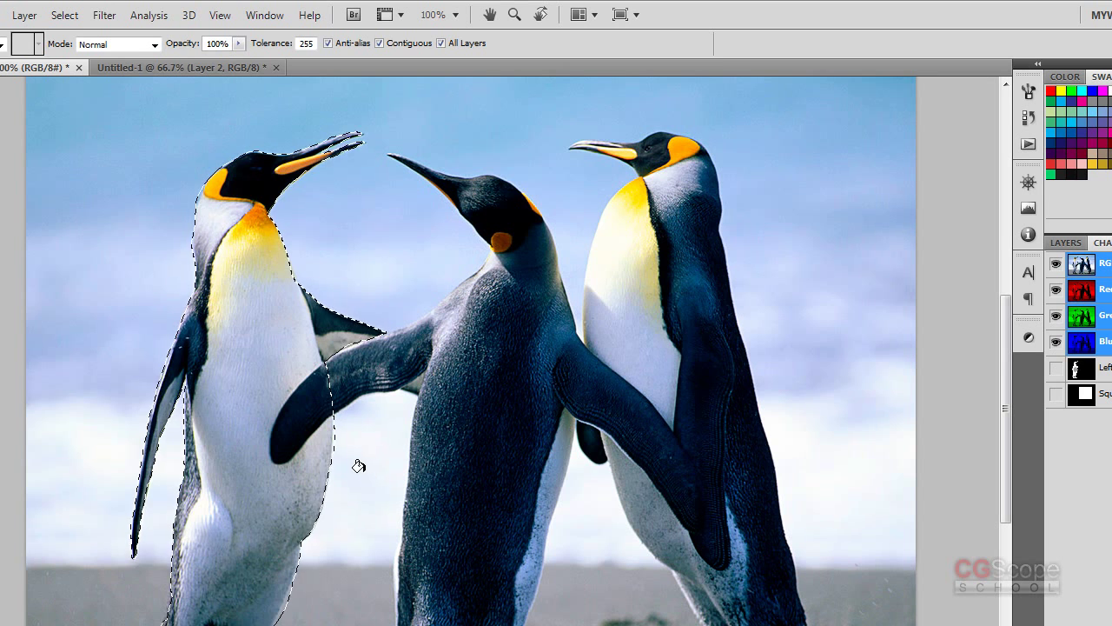
{"action": "key", "text": "ctrl+d"}
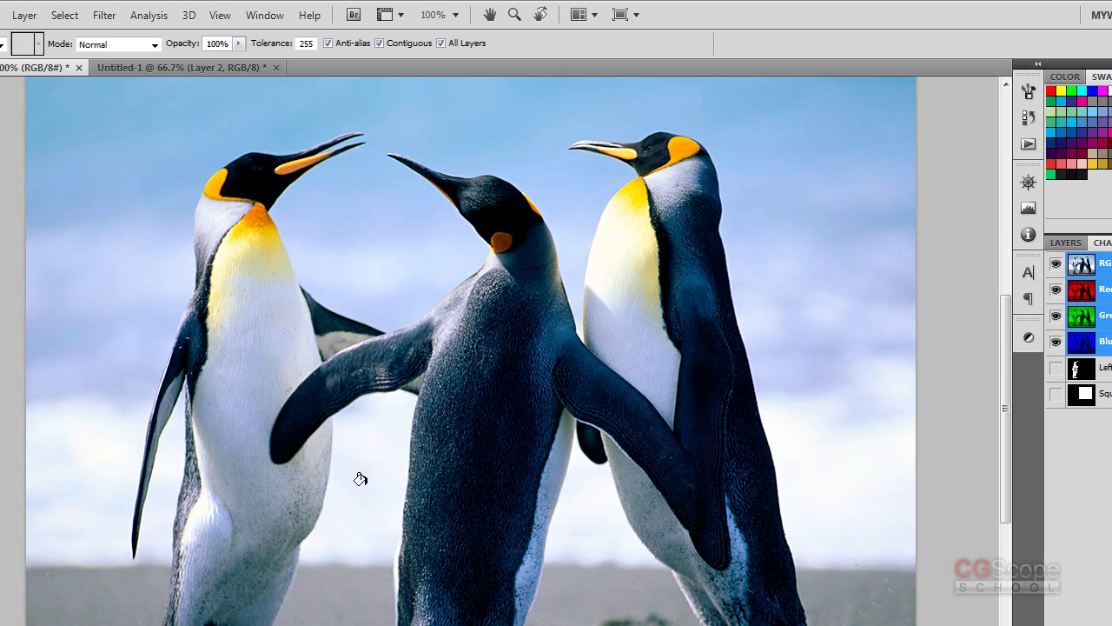
{"action": "left_click", "coordinate": [64, 15]}
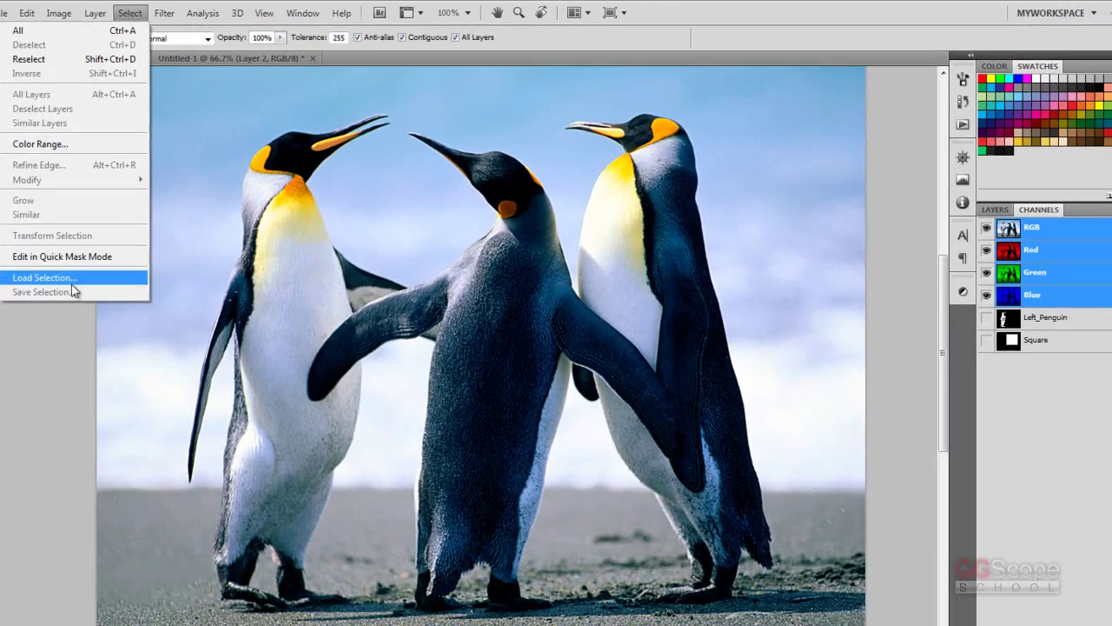
{"action": "left_click", "coordinate": [100, 252]}
{"action": "left_click", "coordinate": [518, 173]}
{"action": "left_click", "coordinate": [502, 188]}
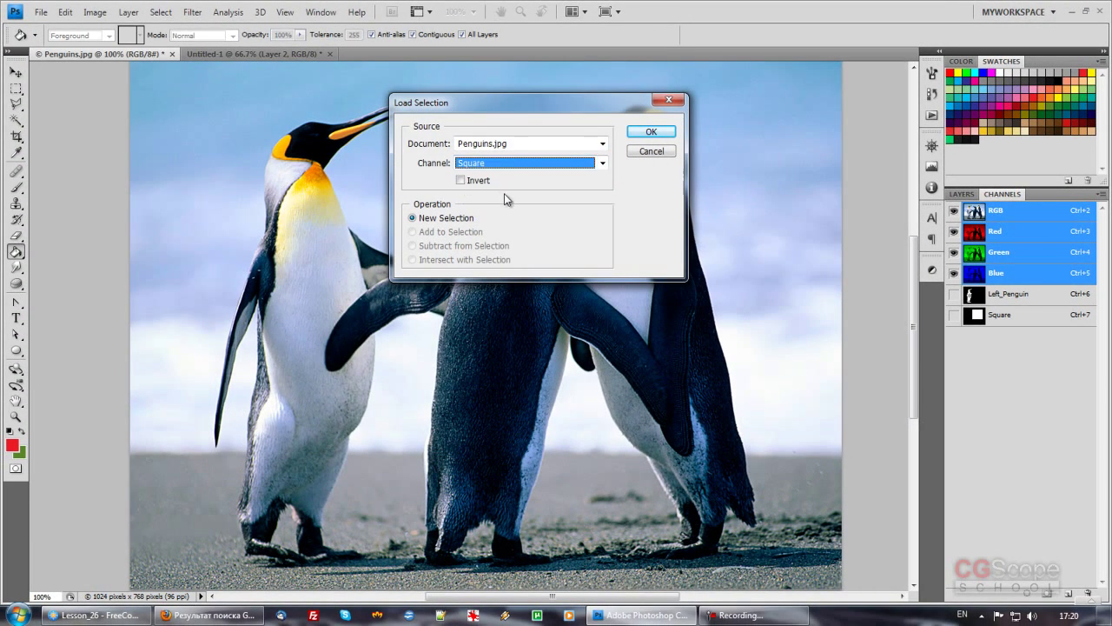
{"action": "left_click", "coordinate": [647, 134]}
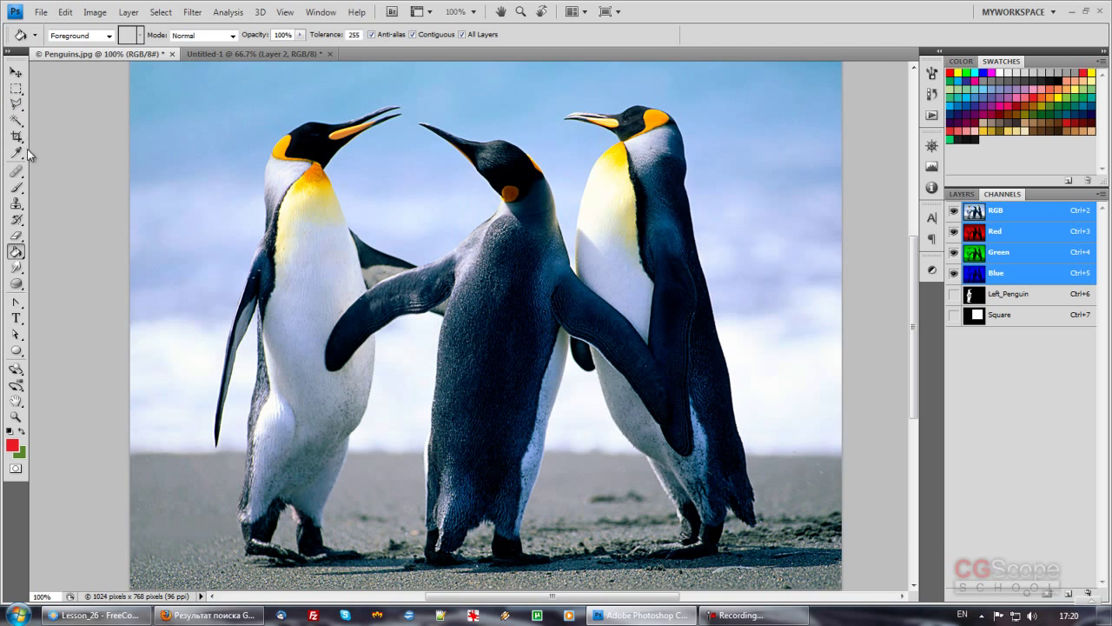
Use the Magic Wand with Contiguous on to try colour selections on the penguins
{"action": "left_click", "coordinate": [17, 121]}
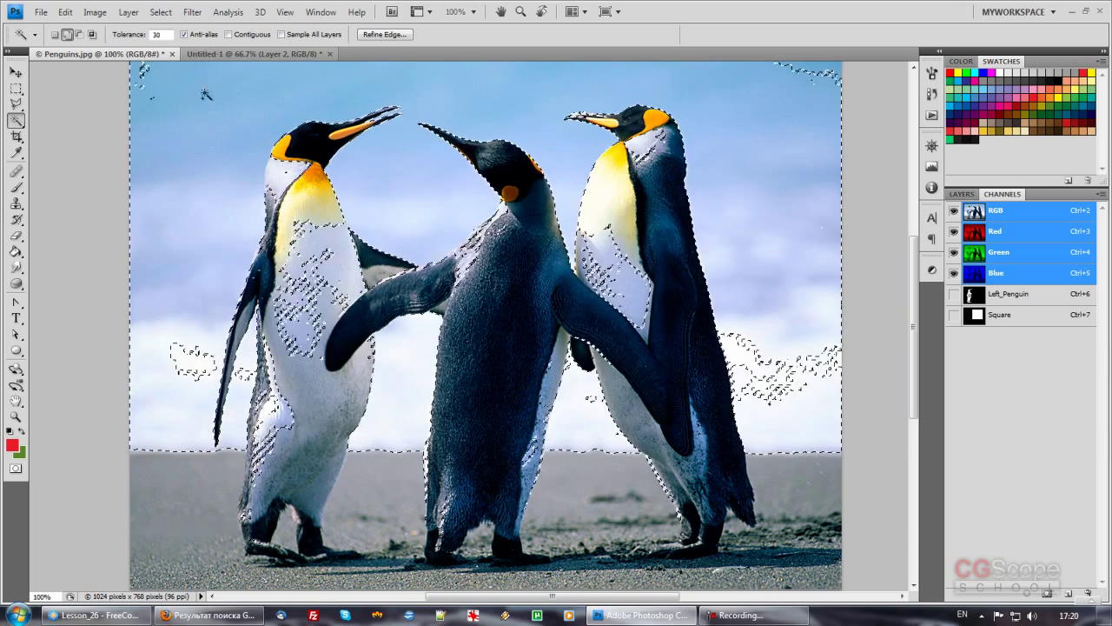
{"action": "key", "text": "ctrl+d"}
{"action": "left_click", "coordinate": [510, 278]}
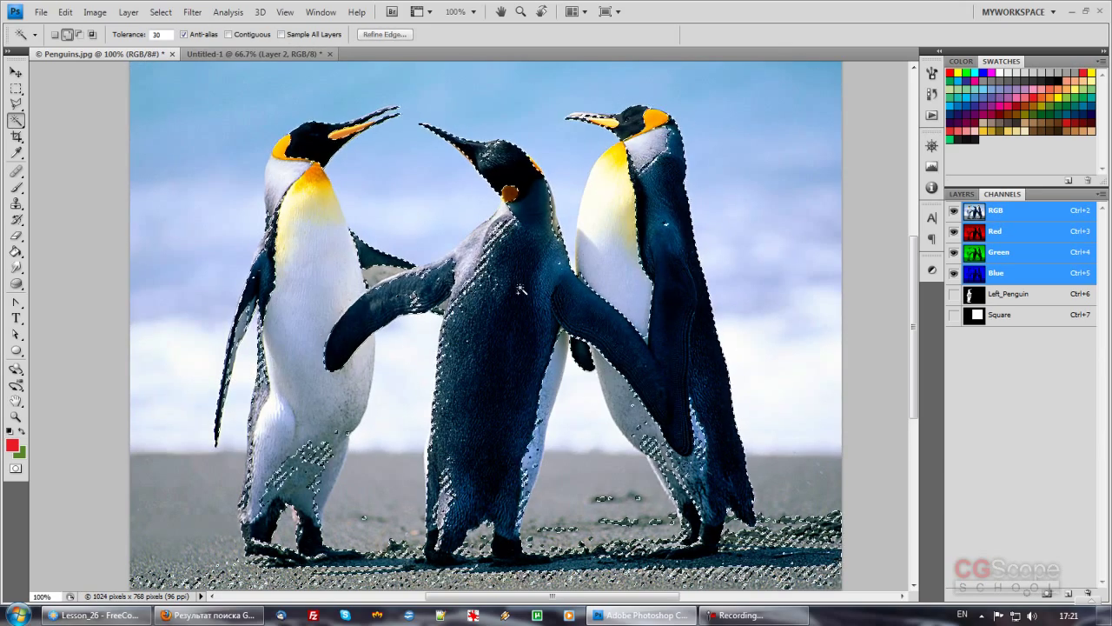
{"action": "left_click", "coordinate": [243, 36]}
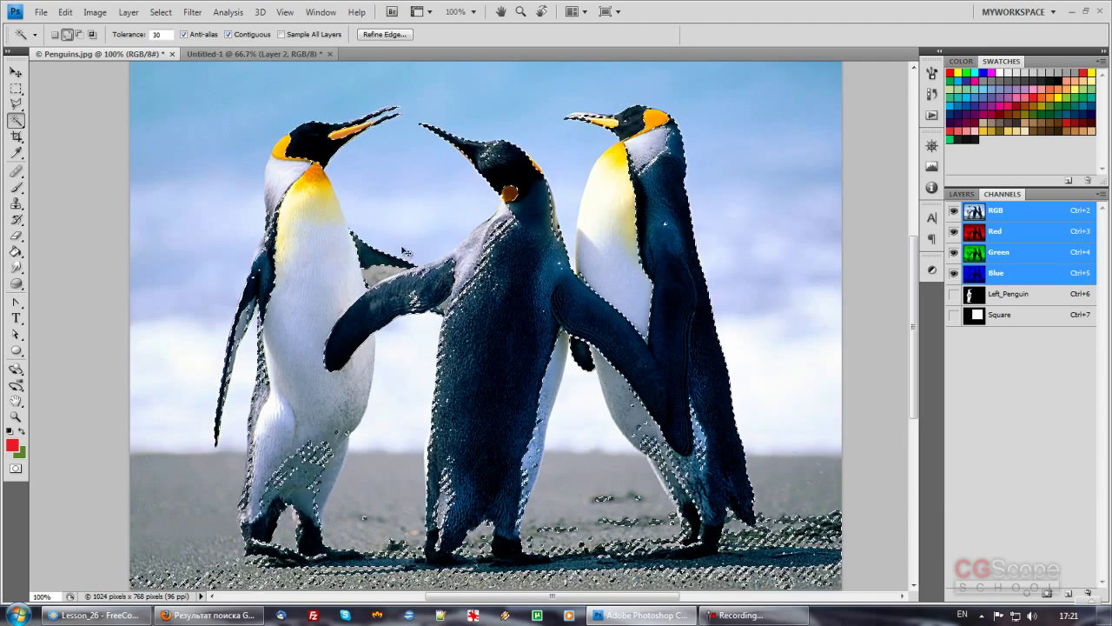
{"action": "left_click", "coordinate": [508, 293]}
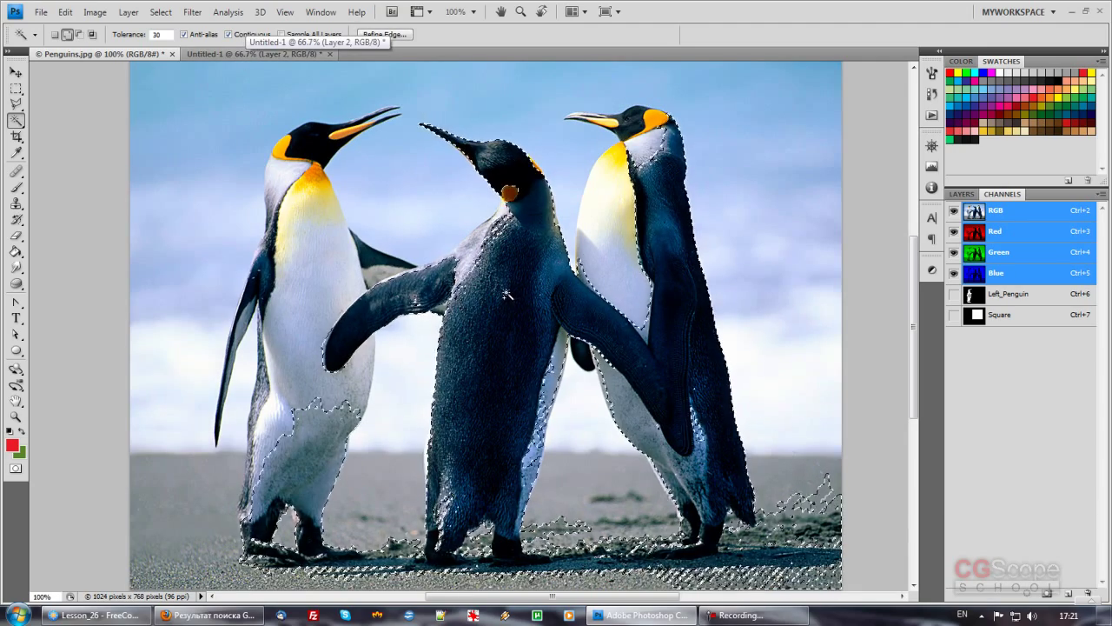
{"action": "left_click", "coordinate": [492, 251]}
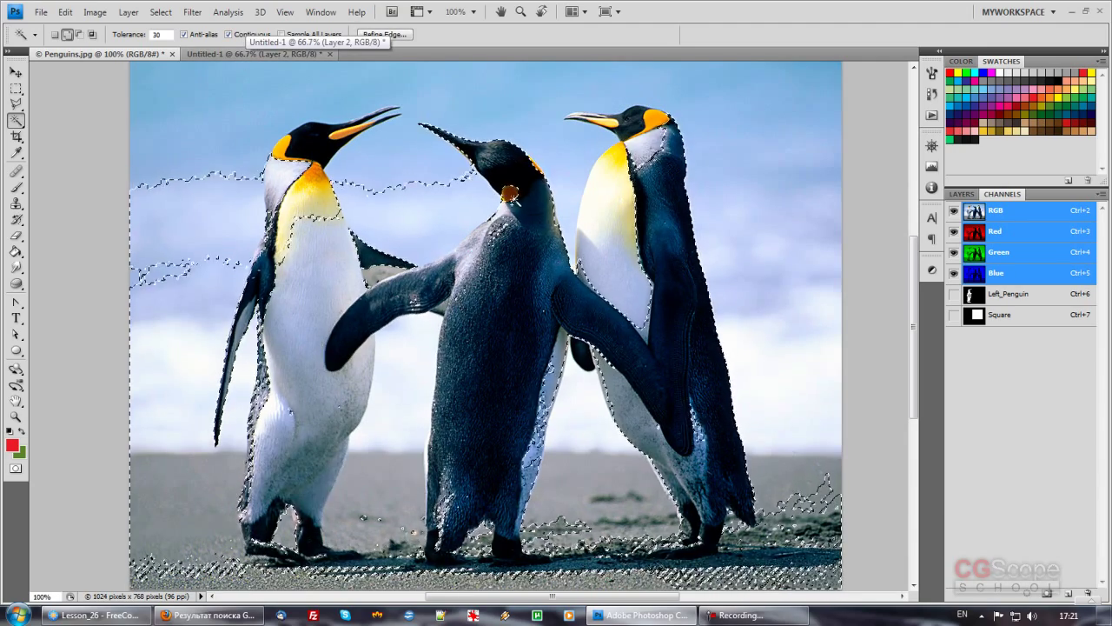
{"action": "key", "text": "ctrl+z"}
Set Magic Wand tolerance to 10, trial-select the penguins, then clear the selection
{"action": "left_click", "coordinate": [159, 34]}
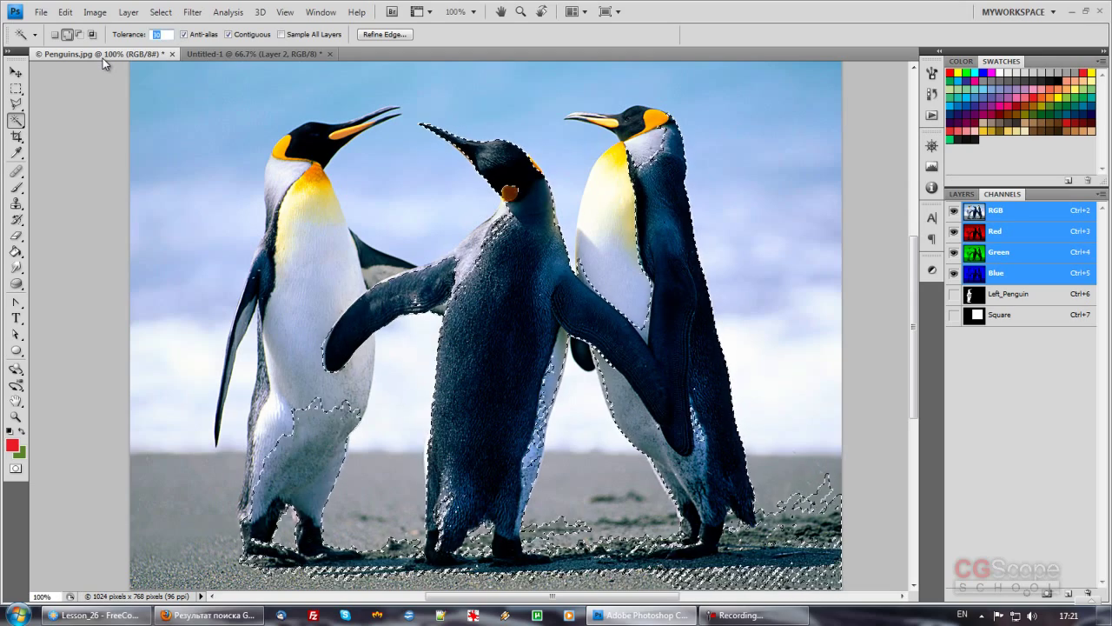
{"action": "key", "text": "BackSpace"}
{"action": "type", "text": "10"}
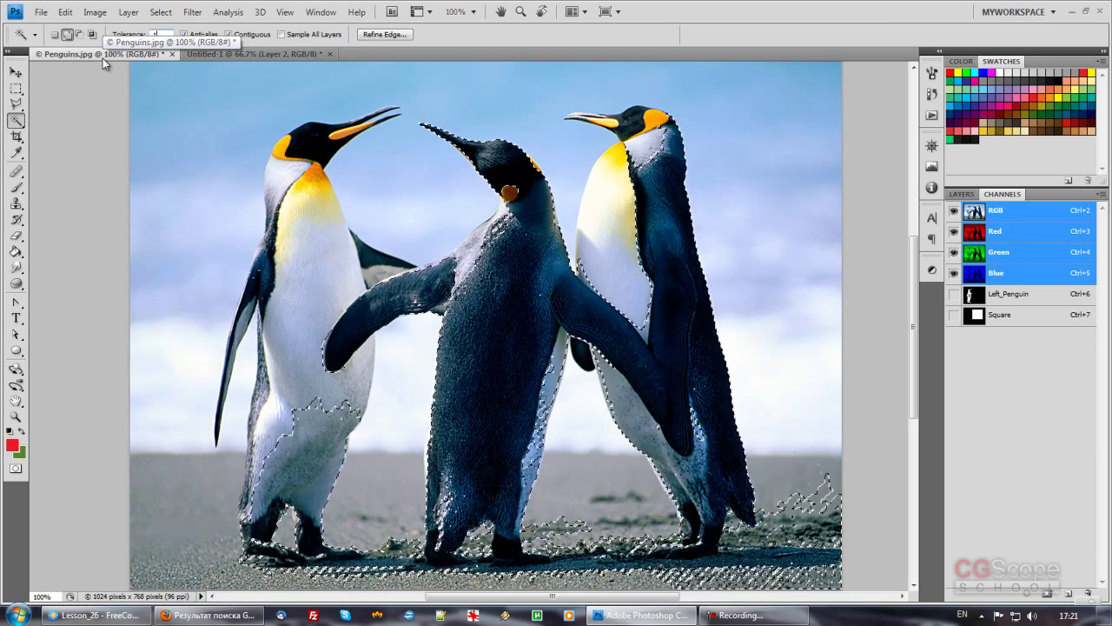
{"action": "key", "text": "ctrl+d"}
{"action": "left_click", "coordinate": [525, 297]}
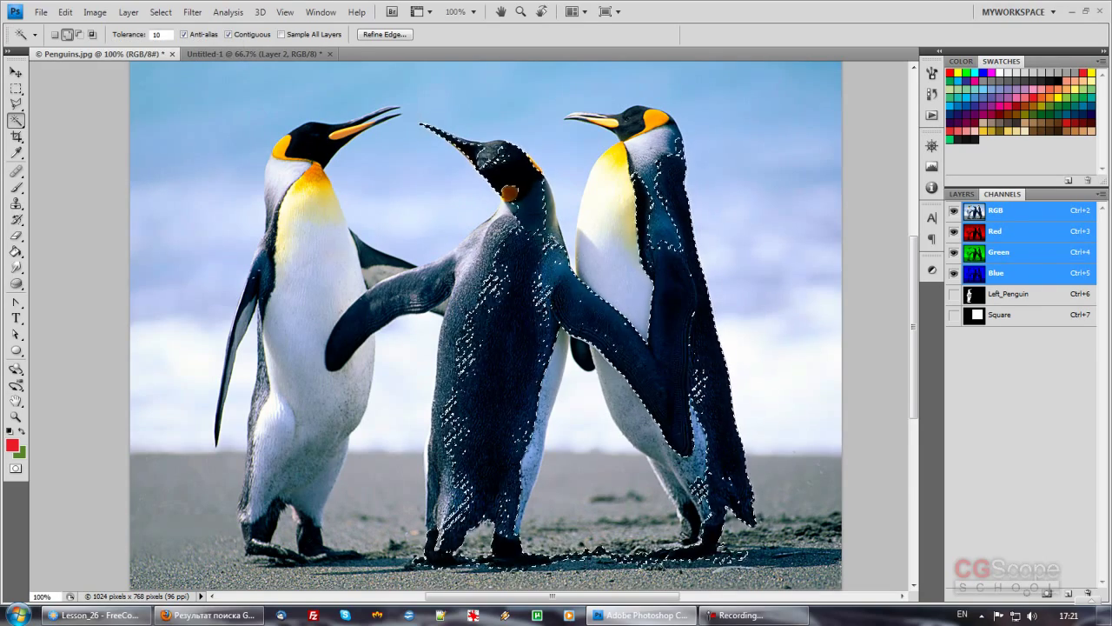
{"action": "left_click", "coordinate": [318, 321]}
{"action": "left_click", "coordinate": [525, 257], "text": "shift"}
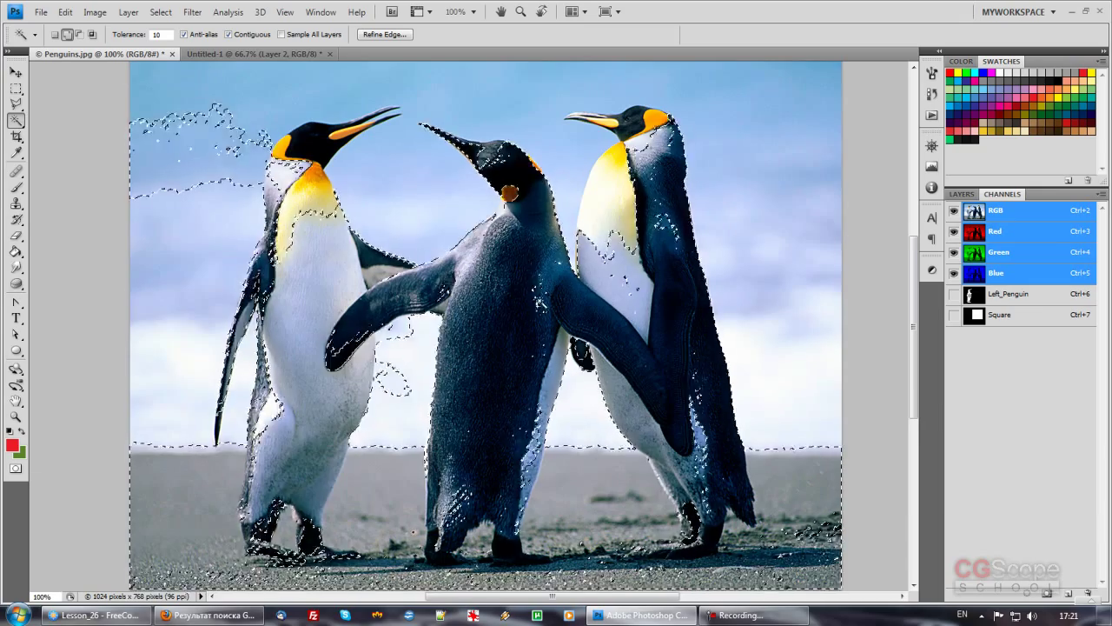
{"action": "left_click", "coordinate": [261, 112], "text": "alt"}
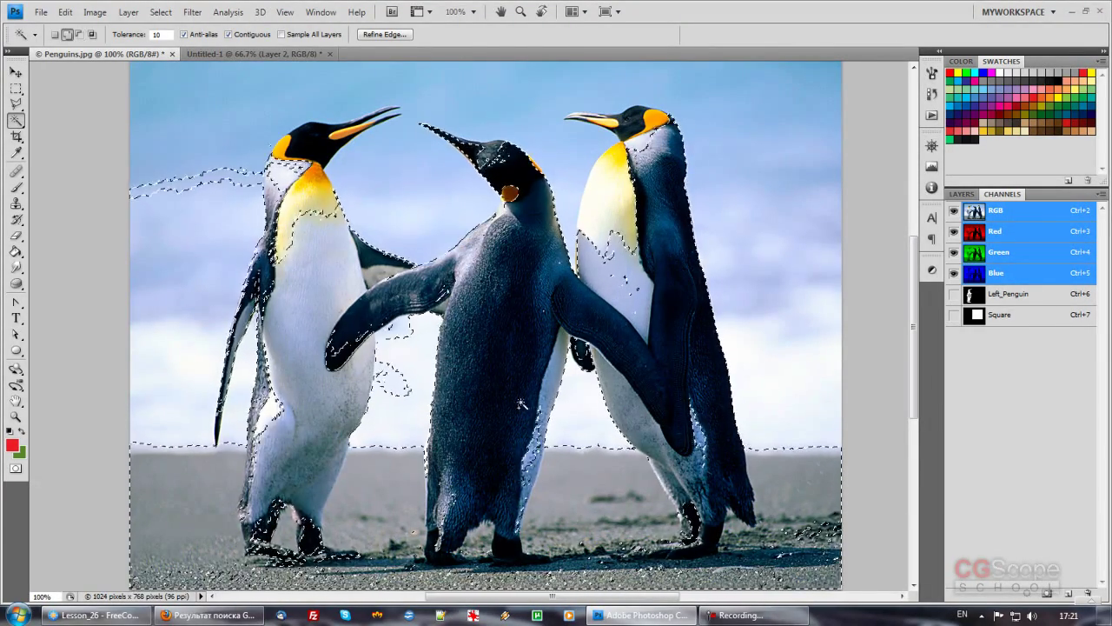
{"action": "key", "text": "ctrl+d"}
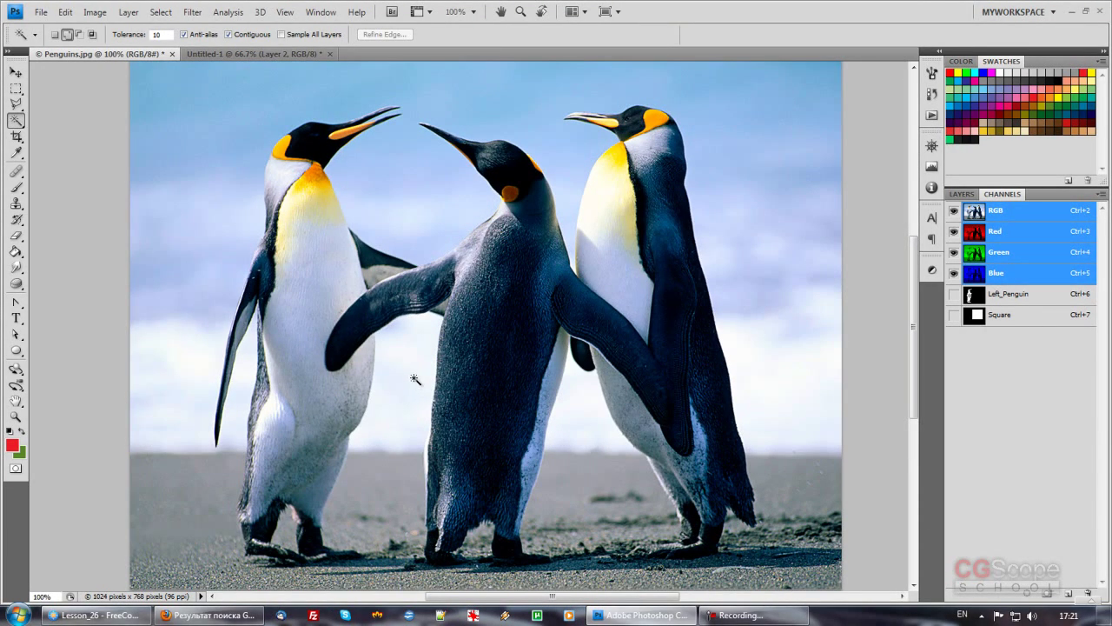
Enter Quick Mask mode and pick a larger brush preset for masking
{"action": "key", "text": "q"}
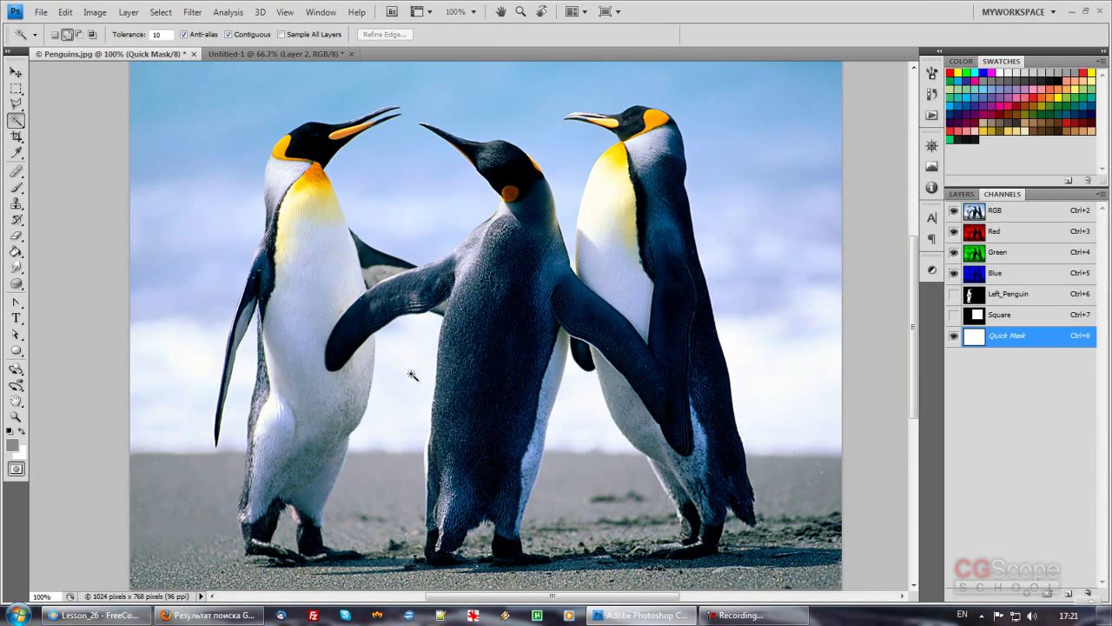
{"action": "key", "text": "b"}
{"action": "left_click", "coordinate": [765, 414]}
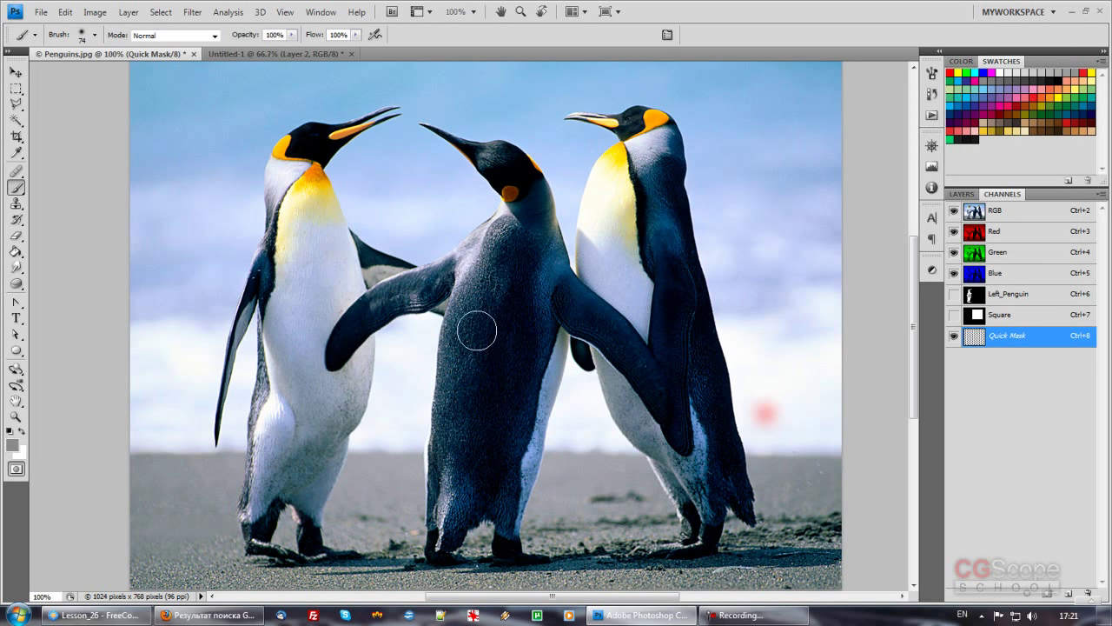
{"action": "key", "text": "ctrl+z"}
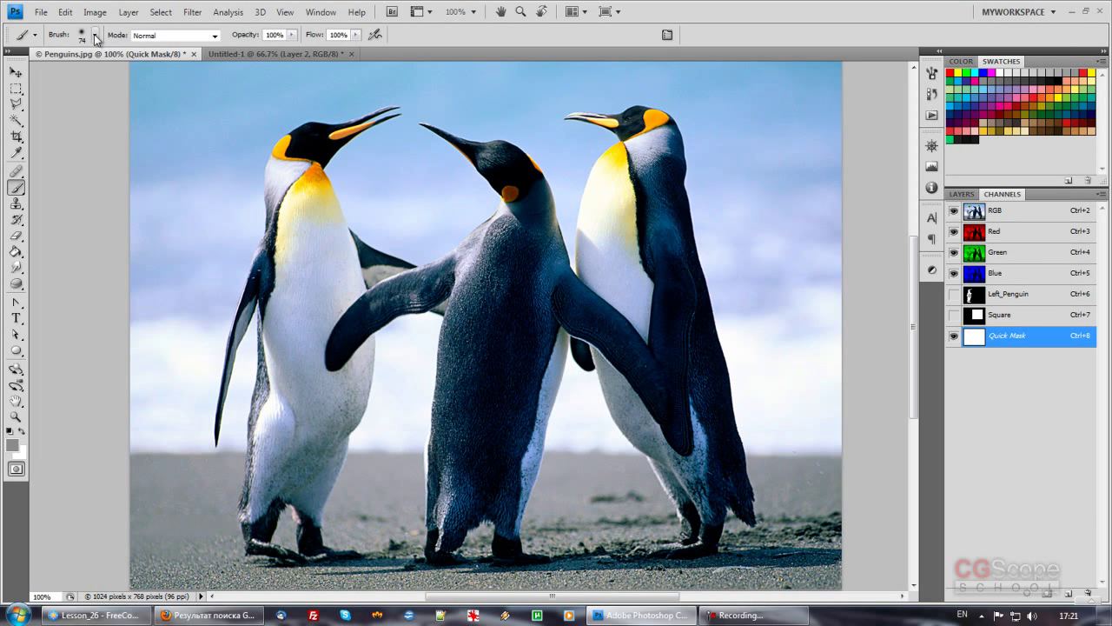
{"action": "left_click", "coordinate": [94, 36]}
{"action": "left_click", "coordinate": [112, 188]}
{"action": "left_click", "coordinate": [502, 40]}
Paint mask over the middle penguin's body, leg and foot, then exit Quick Mask
{"action": "left_click_drag", "start_coordinate": [486, 372], "coordinate": [484, 301]}
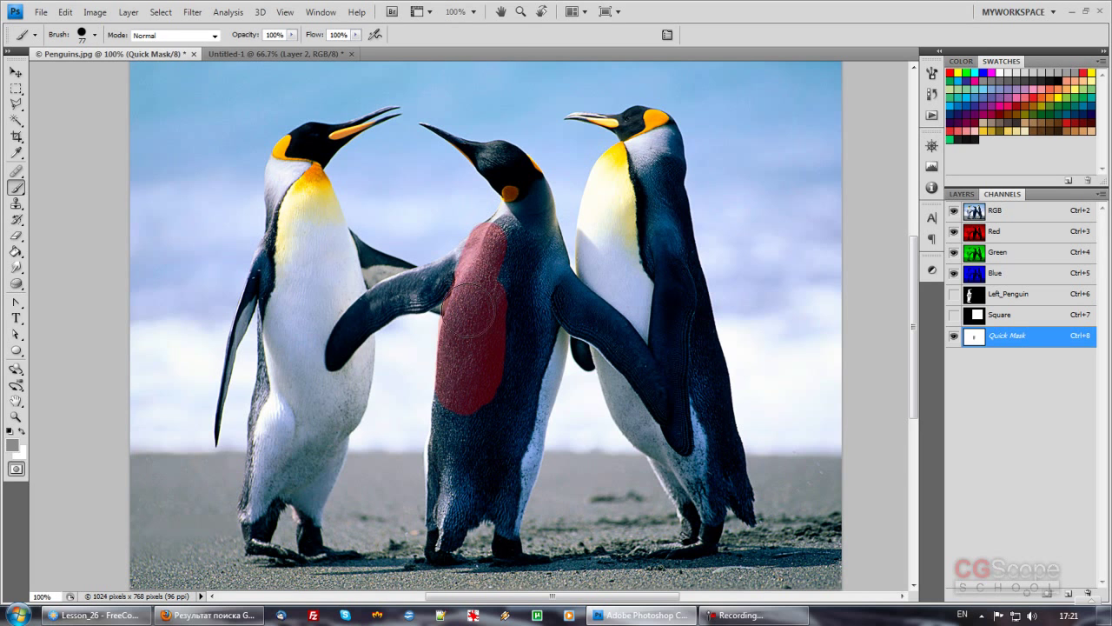
{"action": "key", "text": "ctrl+z"}
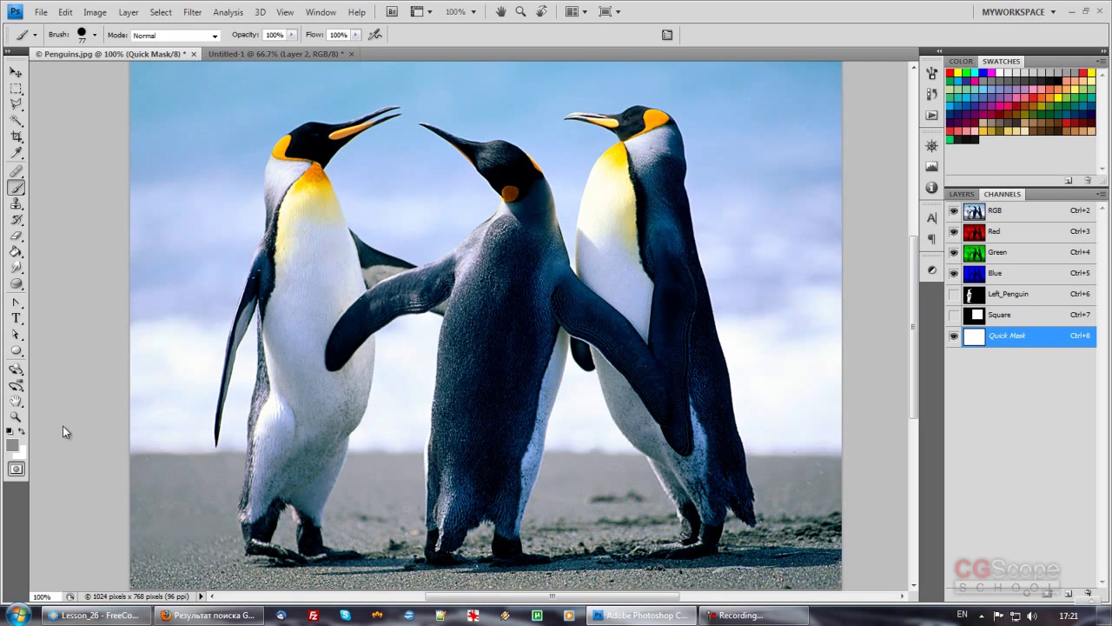
{"action": "mouse_move", "coordinate": [478, 296]}
{"action": "left_mouse_down"}
{"action": "mouse_move", "coordinate": [466, 439]}
{"action": "mouse_move", "coordinate": [496, 437]}
{"action": "mouse_move", "coordinate": [530, 382]}
{"action": "mouse_move", "coordinate": [546, 302]}
{"action": "mouse_move", "coordinate": [486, 404]}
{"action": "mouse_move", "coordinate": [525, 195]}
{"action": "mouse_move", "coordinate": [422, 129]}
{"action": "mouse_move", "coordinate": [541, 204]}
{"action": "mouse_move", "coordinate": [512, 276]}
{"action": "mouse_move", "coordinate": [435, 243]}
{"action": "mouse_move", "coordinate": [318, 355]}
{"action": "mouse_move", "coordinate": [446, 296]}
{"action": "mouse_move", "coordinate": [521, 304]}
{"action": "mouse_move", "coordinate": [613, 356]}
{"action": "mouse_move", "coordinate": [678, 426]}
{"action": "mouse_move", "coordinate": [575, 280]}
{"action": "mouse_move", "coordinate": [525, 261]}
{"action": "mouse_move", "coordinate": [556, 209]}
{"action": "mouse_move", "coordinate": [509, 143]}
{"action": "mouse_move", "coordinate": [534, 265]}
{"action": "left_mouse_up"}
{"action": "mouse_move", "coordinate": [452, 400]}
{"action": "left_mouse_down"}
{"action": "mouse_move", "coordinate": [430, 448]}
{"action": "mouse_move", "coordinate": [430, 517]}
{"action": "mouse_move", "coordinate": [435, 543]}
{"action": "mouse_move", "coordinate": [474, 543]}
{"action": "mouse_move", "coordinate": [504, 534]}
{"action": "mouse_move", "coordinate": [521, 500]}
{"action": "mouse_move", "coordinate": [541, 396]}
{"action": "mouse_move", "coordinate": [569, 335]}
{"action": "mouse_move", "coordinate": [530, 278]}
{"action": "mouse_move", "coordinate": [547, 156]}
{"action": "mouse_move", "coordinate": [554, 260]}
{"action": "left_mouse_up"}
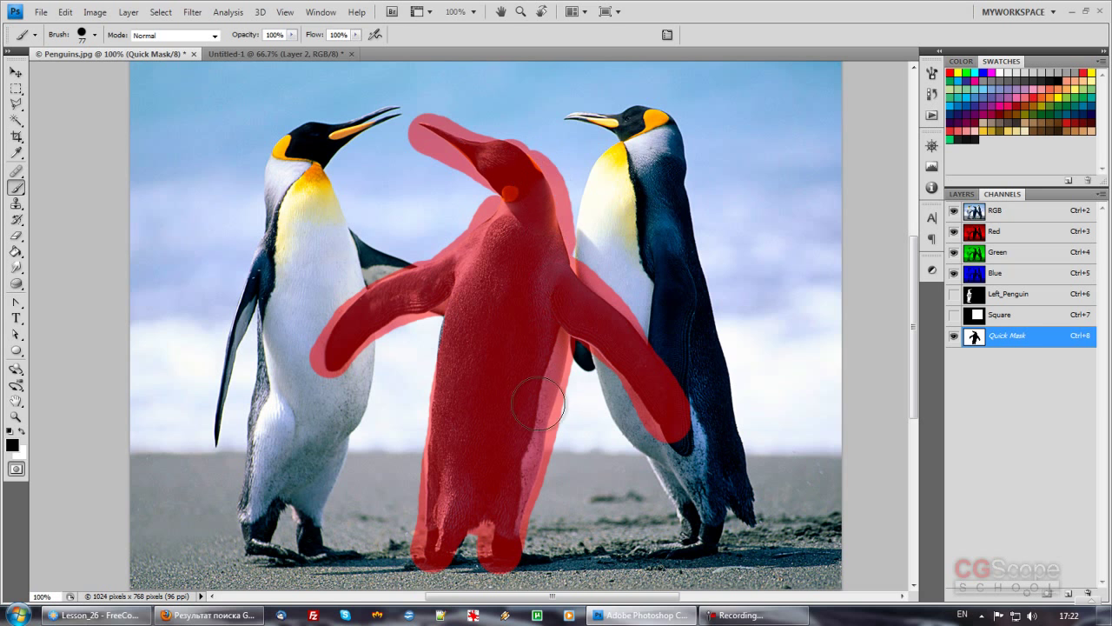
{"action": "key", "text": "q"}
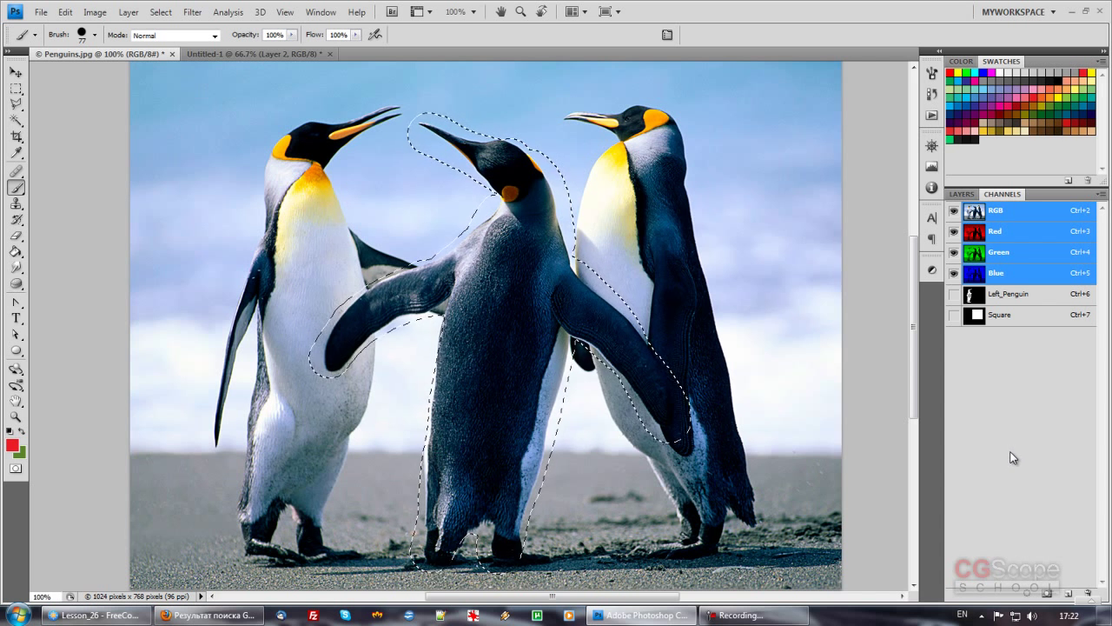
{"action": "left_click", "coordinate": [1027, 594]}
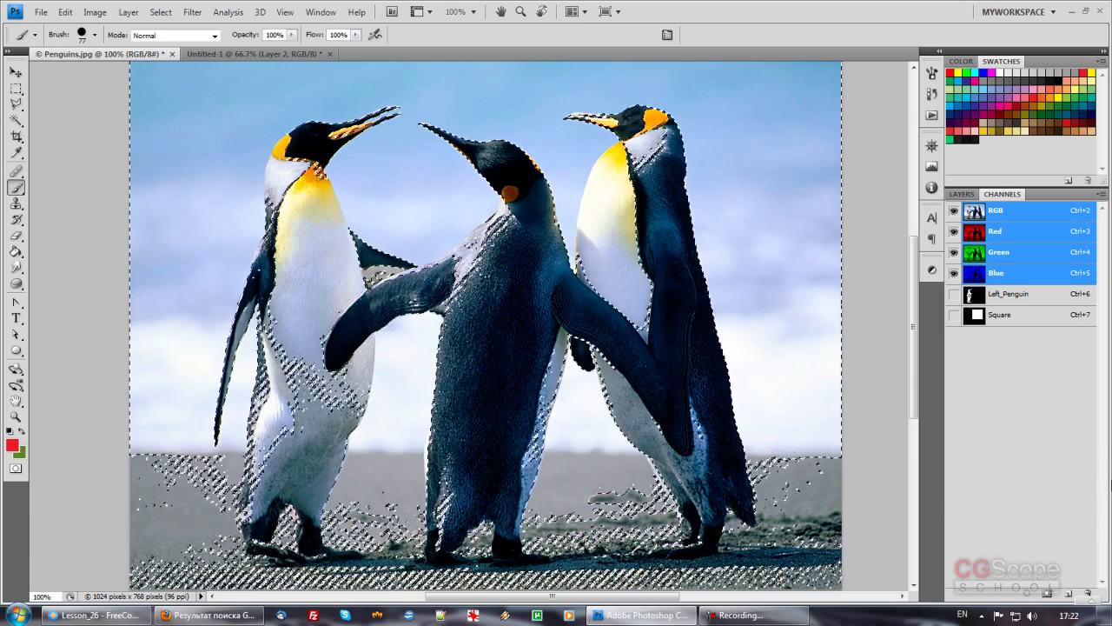
{"action": "key", "text": "ctrl+z"}
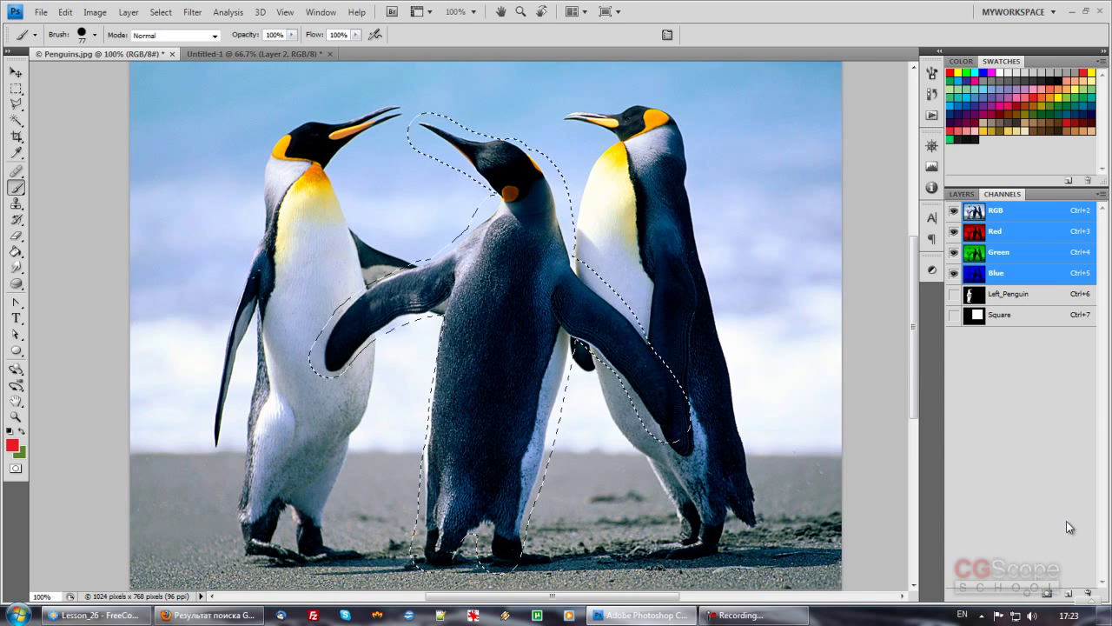
Save the selection as channel Alpha 1, inspect Left_Penguin and Alpha 1, then return to RGB
{"action": "left_click", "coordinate": [1048, 595]}
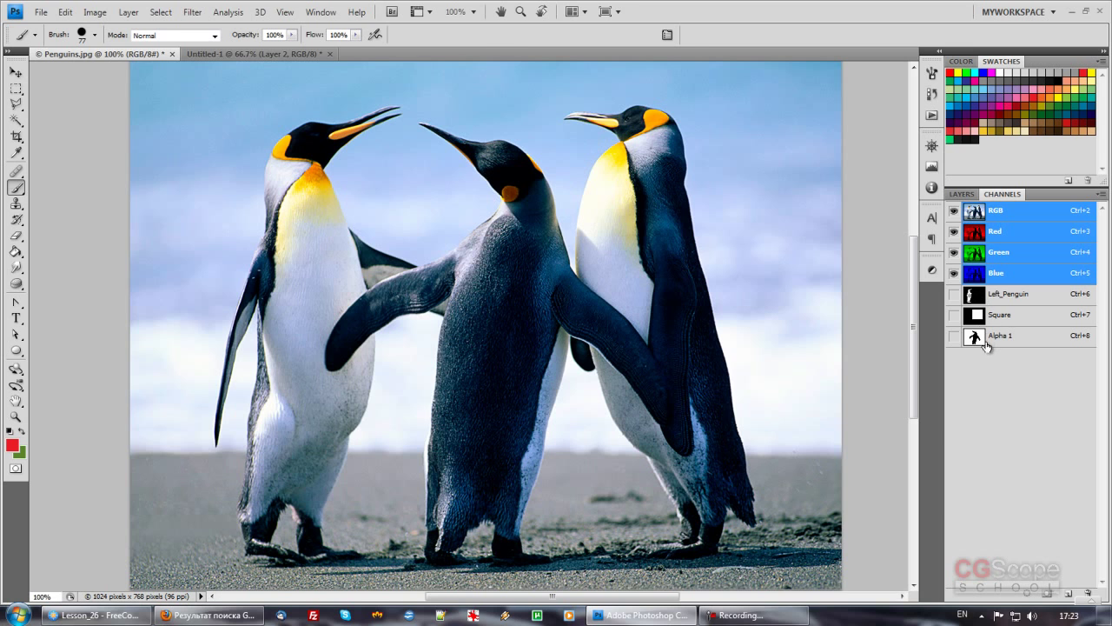
{"action": "left_click", "coordinate": [977, 298]}
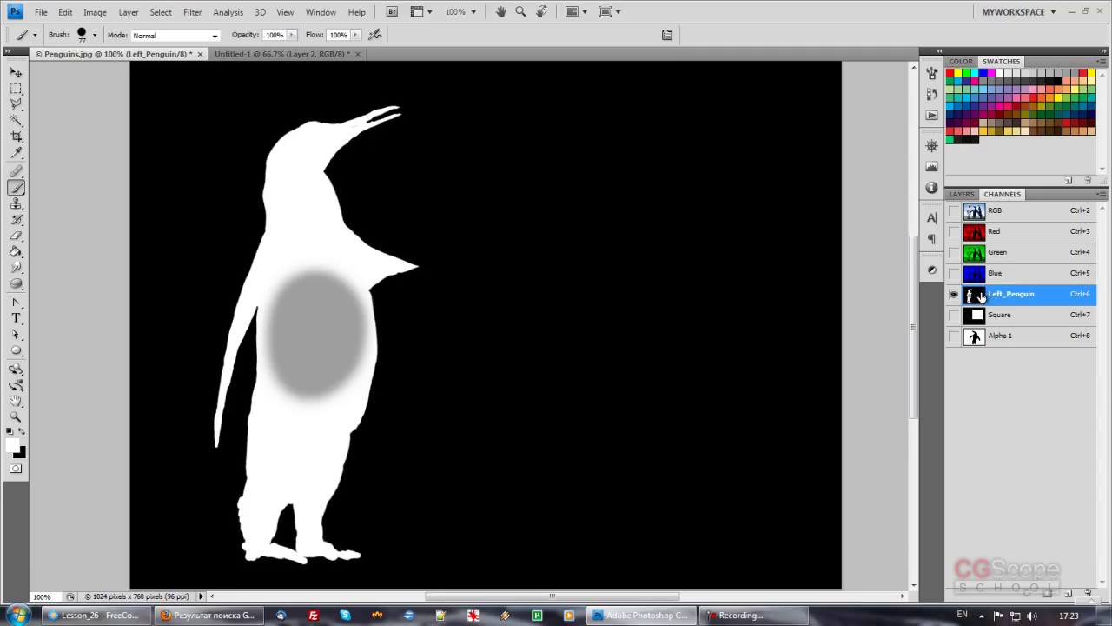
{"action": "left_click", "coordinate": [974, 338]}
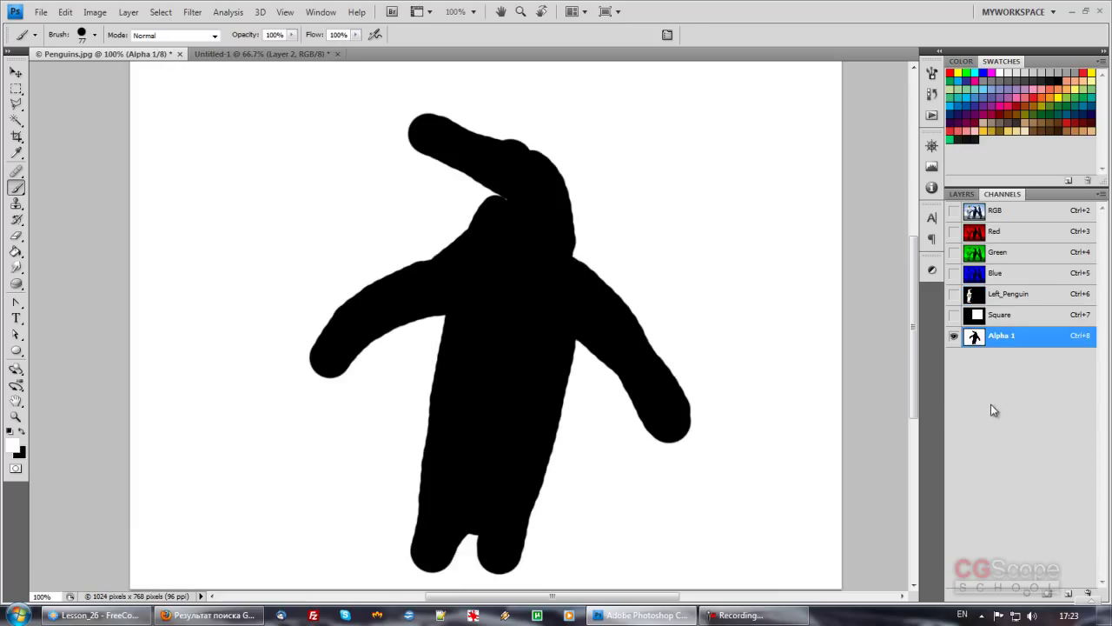
{"action": "mouse_move", "coordinate": [986, 348]}
{"action": "left_mouse_down"}
{"action": "mouse_move", "coordinate": [1045, 593]}
{"action": "mouse_move", "coordinate": [1037, 582]}
{"action": "left_mouse_up"}
{"action": "left_click", "coordinate": [980, 212]}
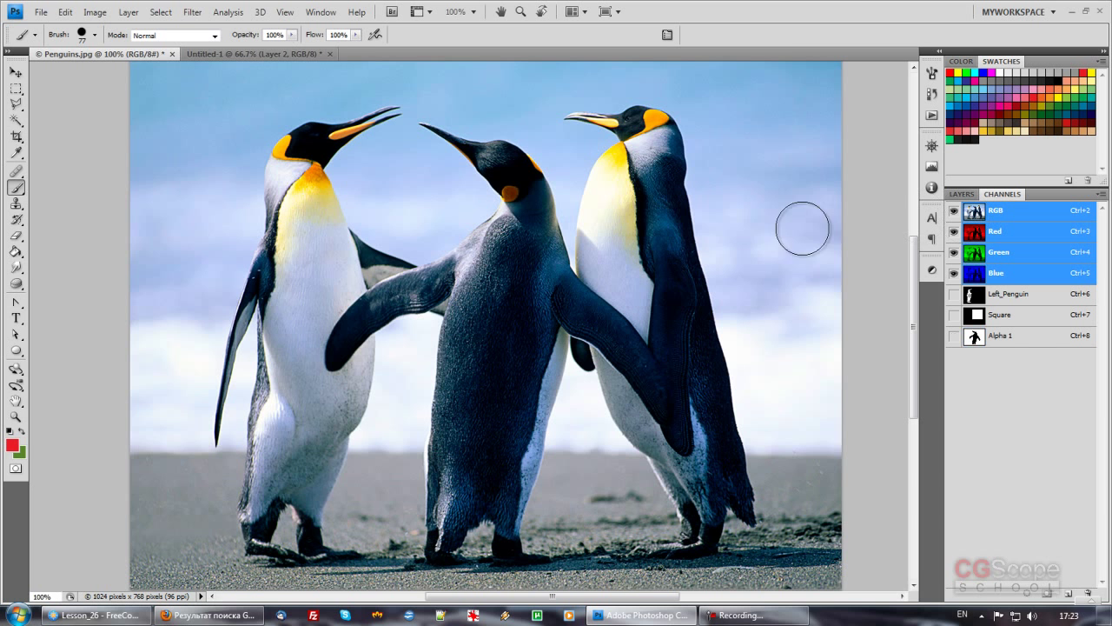
Reload the middle penguin selection from channel Alpha 1 via Select > Load Selection
{"action": "left_click", "coordinate": [162, 14]}
{"action": "left_click", "coordinate": [123, 259]}
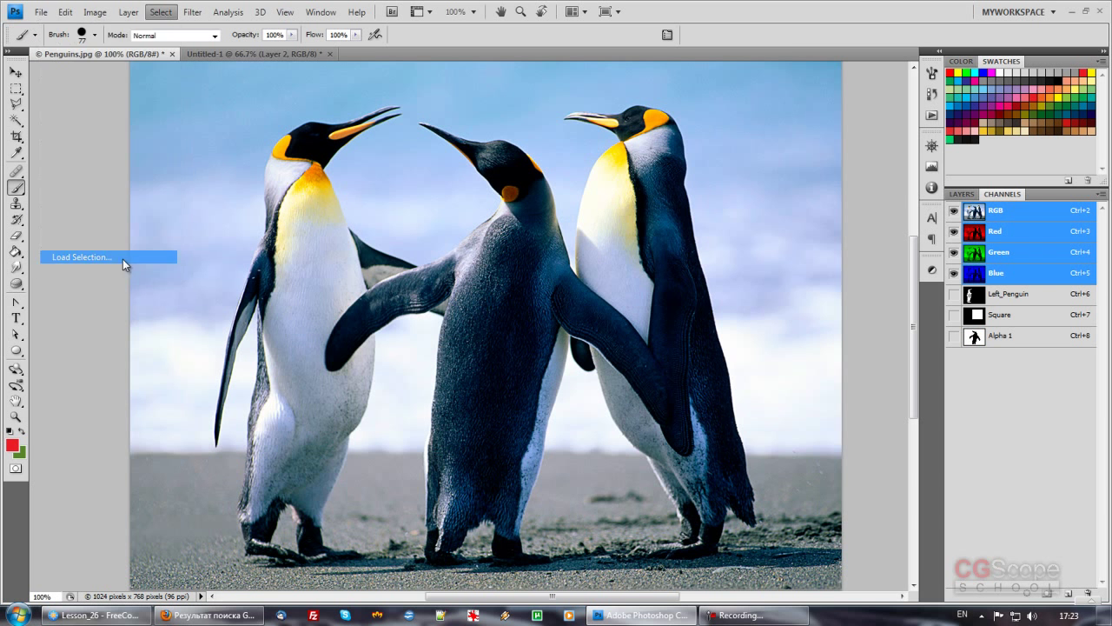
{"action": "left_click", "coordinate": [508, 163]}
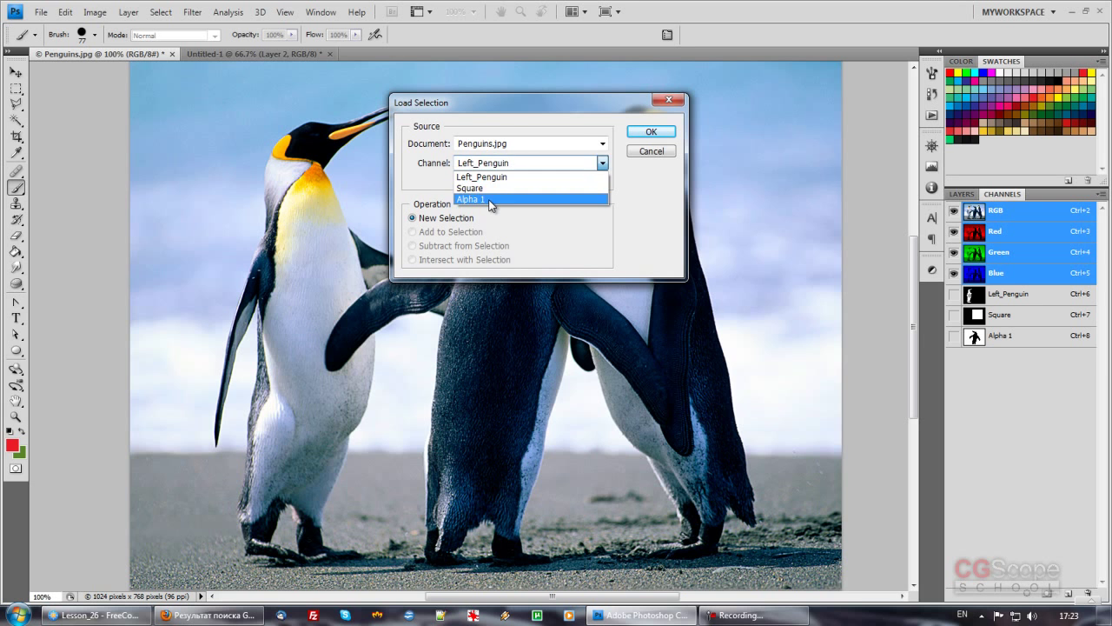
{"action": "left_click", "coordinate": [489, 199]}
{"action": "left_click", "coordinate": [643, 131]}
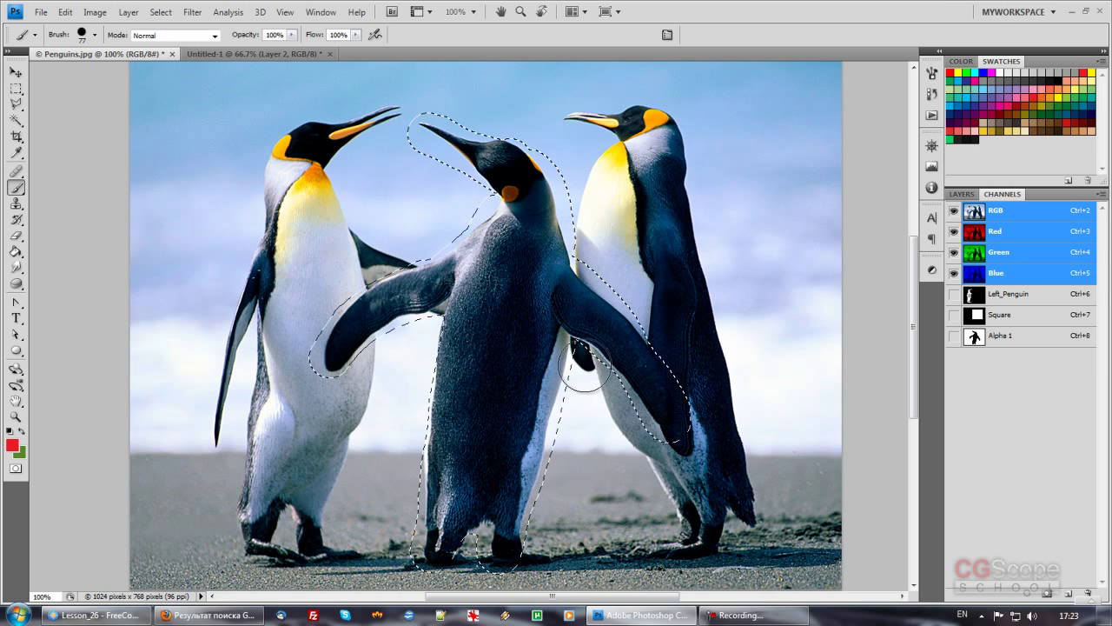
{"action": "mouse_move", "coordinate": [914, 394]}
{"action": "left_mouse_down"}
{"action": "mouse_move", "coordinate": [912, 461]}
{"action": "mouse_move", "coordinate": [921, 384]}
{"action": "mouse_move", "coordinate": [919, 396]}
{"action": "left_mouse_up"}
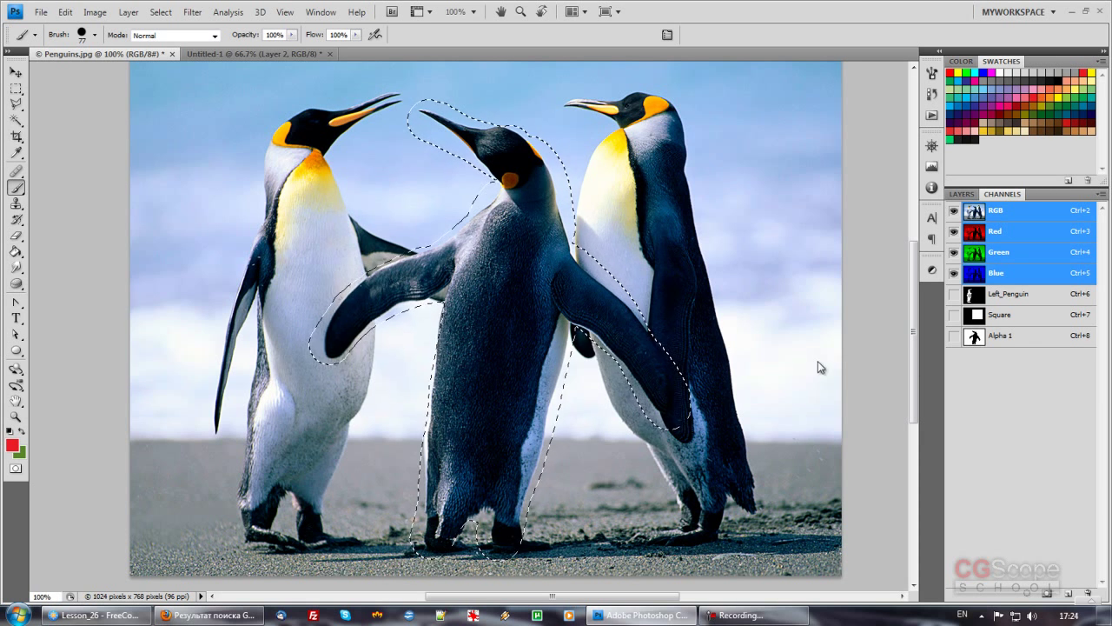
Test a red Paint Bucket fill on the selected penguin, undo it, and deselect
{"action": "key", "text": "g"}
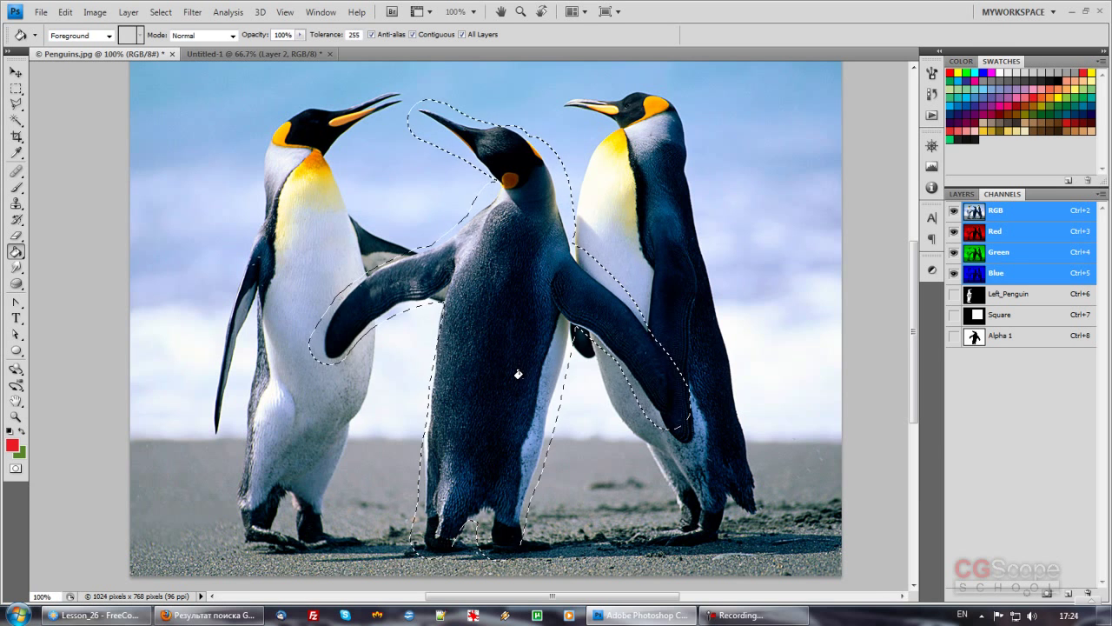
{"action": "left_click", "coordinate": [520, 375]}
{"action": "key", "text": "ctrl+z"}
{"action": "key", "text": "ctrl+d"}
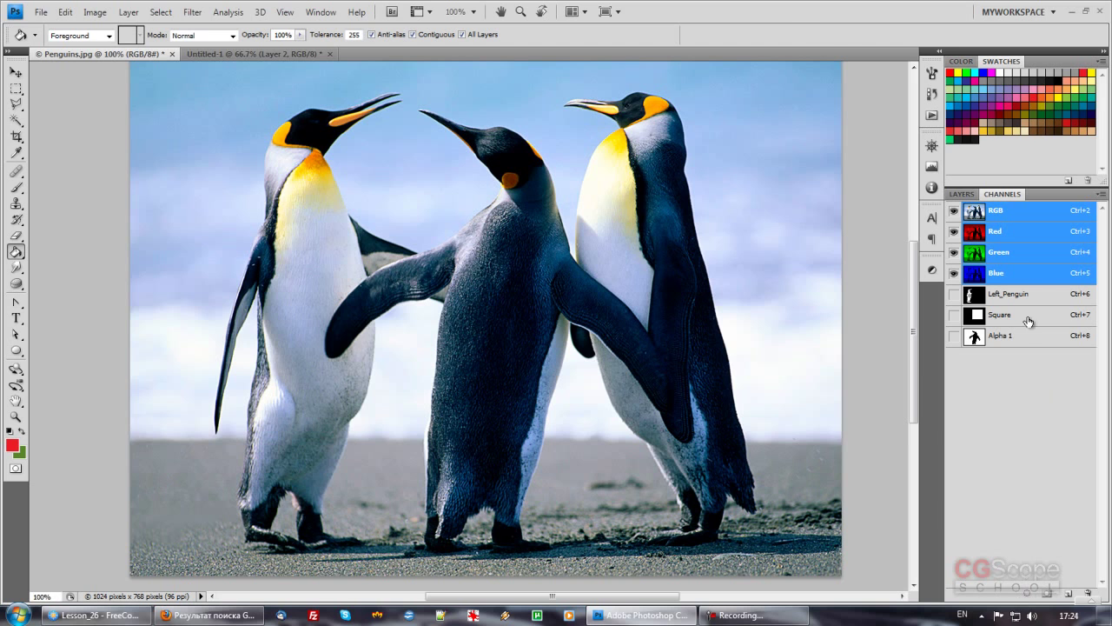
Load Alpha 1 as a selection, preview it on RGB, deselect, and show Alpha 1 again
{"action": "left_click", "coordinate": [1003, 338]}
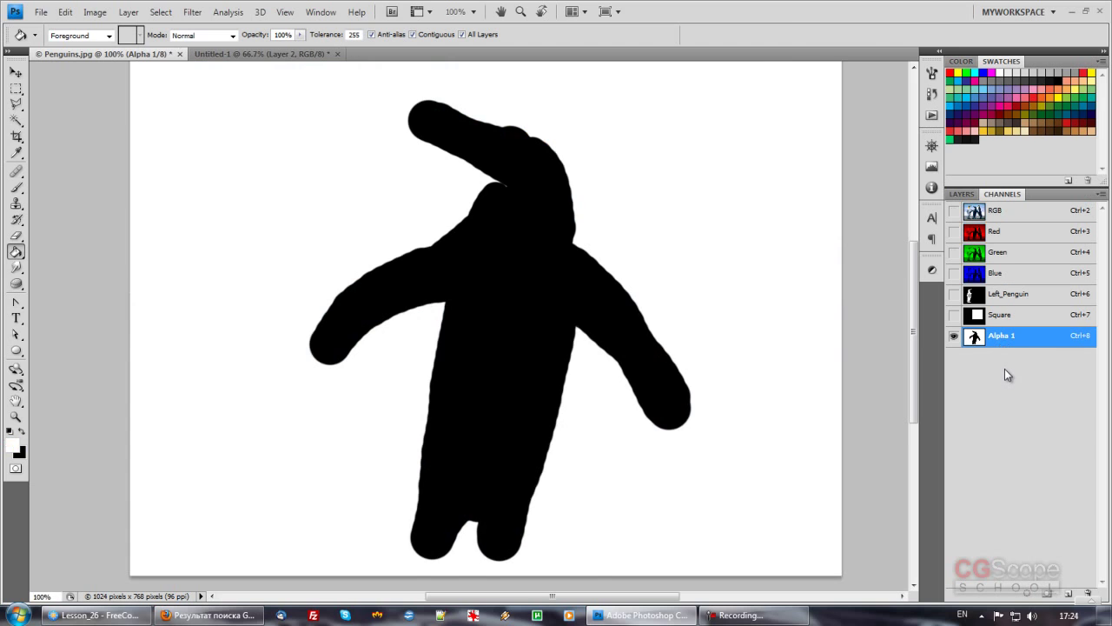
{"action": "left_click", "coordinate": [1027, 596]}
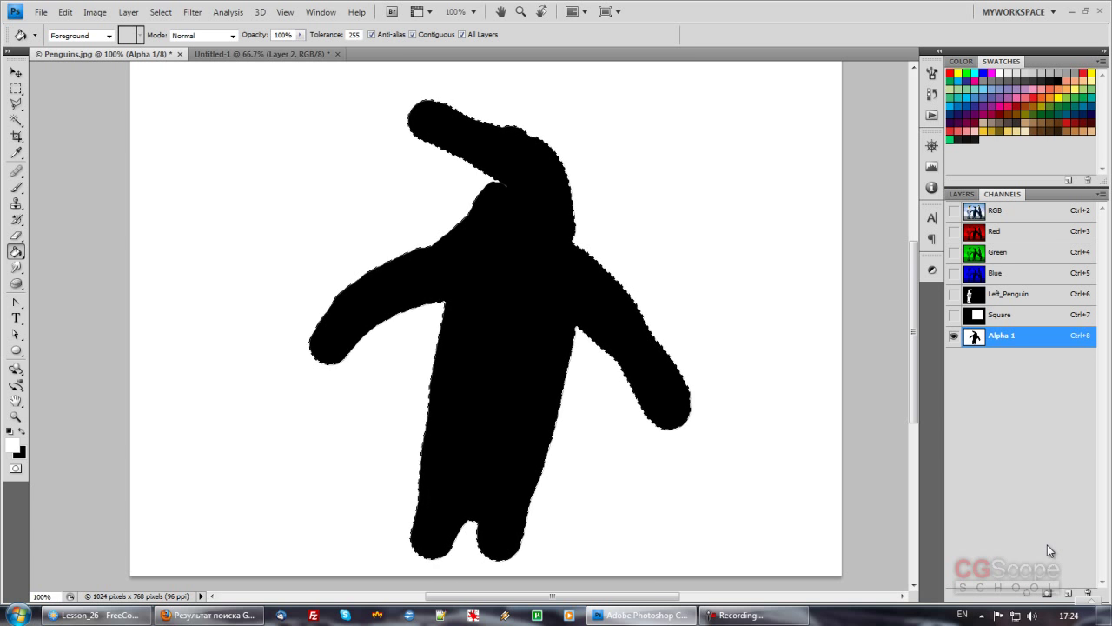
{"action": "left_click", "coordinate": [976, 213]}
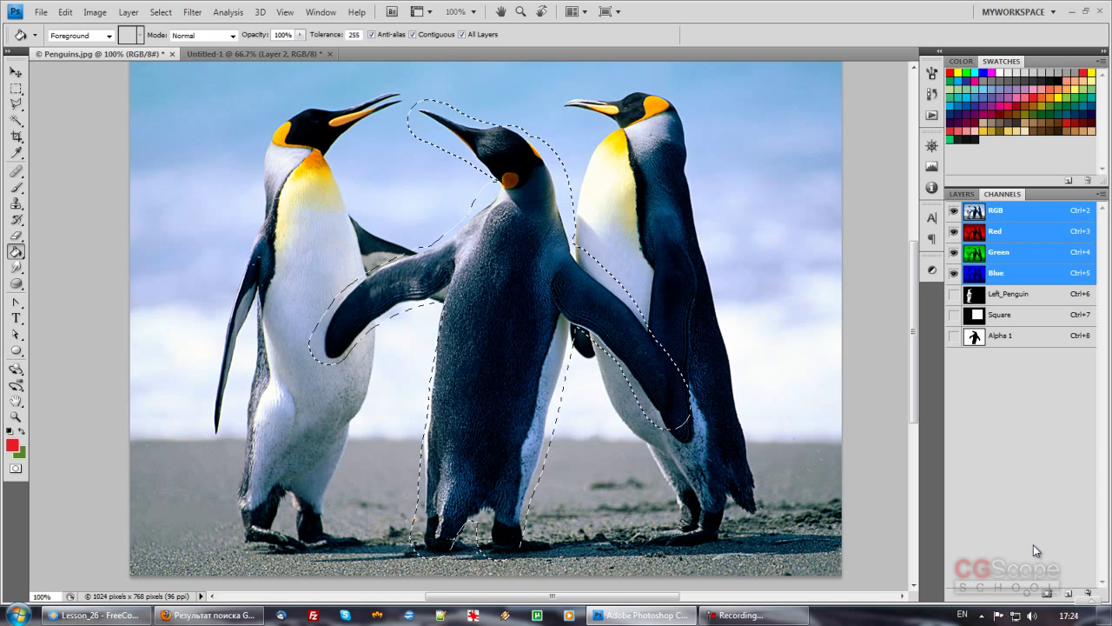
{"action": "key", "text": "ctrl+d"}
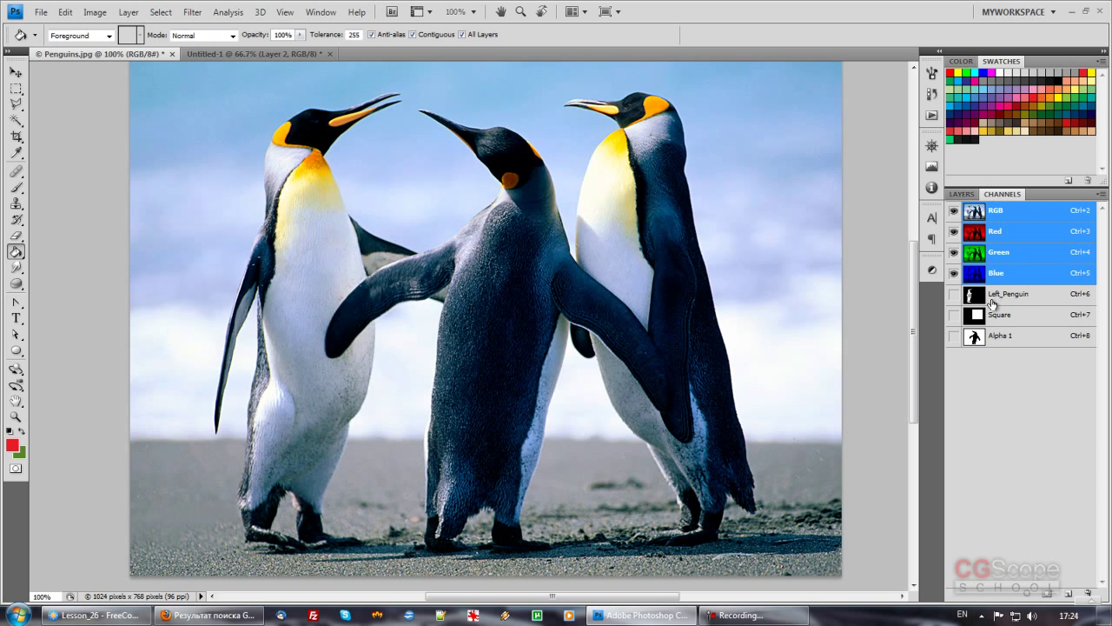
{"action": "left_click", "coordinate": [977, 338]}
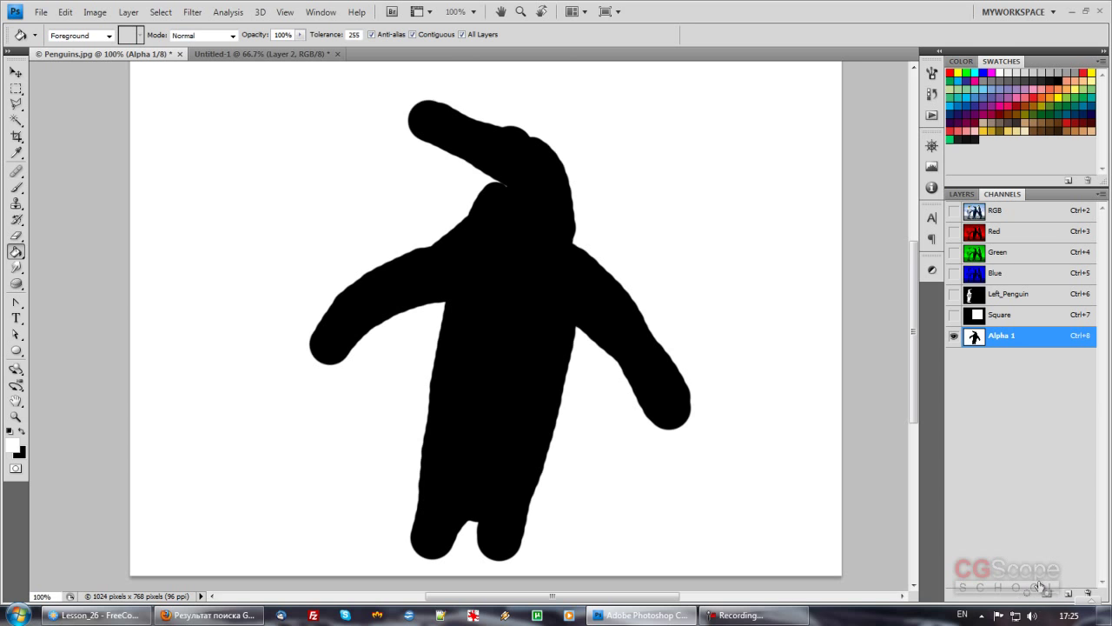
Load the Alpha 1 channel as a selection, then view the Left_Penguin mask
{"action": "left_click", "coordinate": [161, 12]}
{"action": "left_click", "coordinate": [112, 257]}
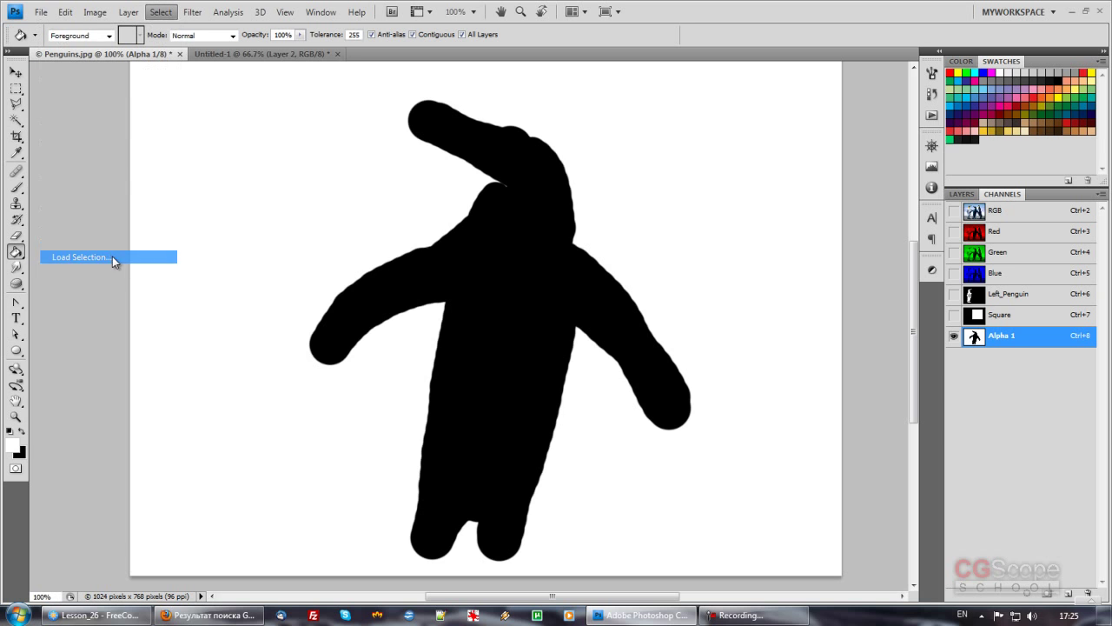
{"action": "left_click", "coordinate": [509, 164]}
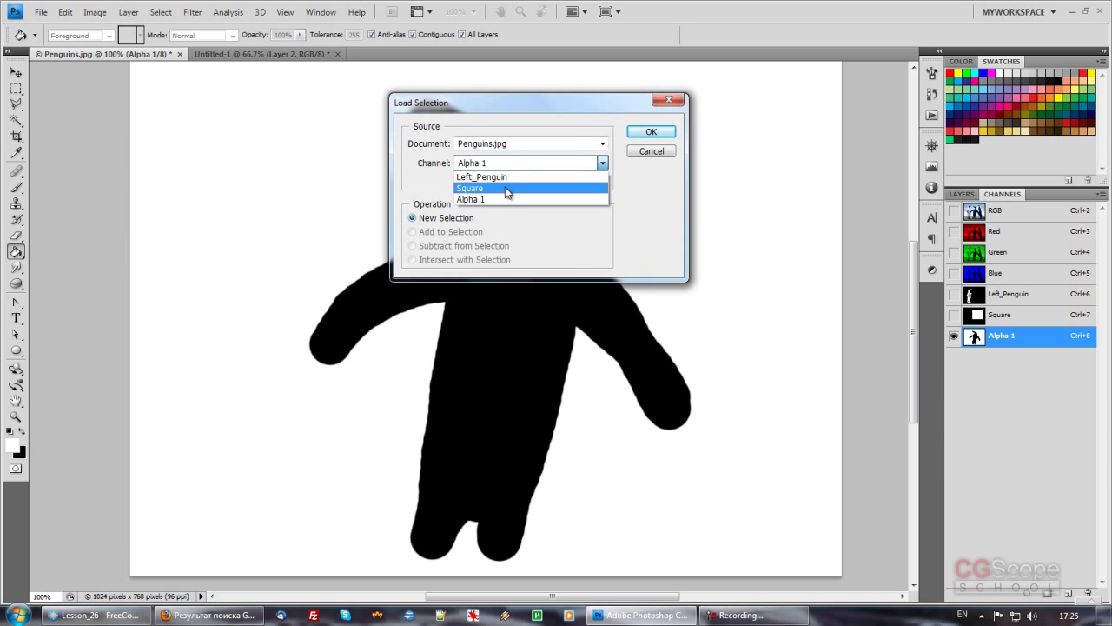
{"action": "left_click", "coordinate": [509, 195]}
{"action": "left_click", "coordinate": [640, 134]}
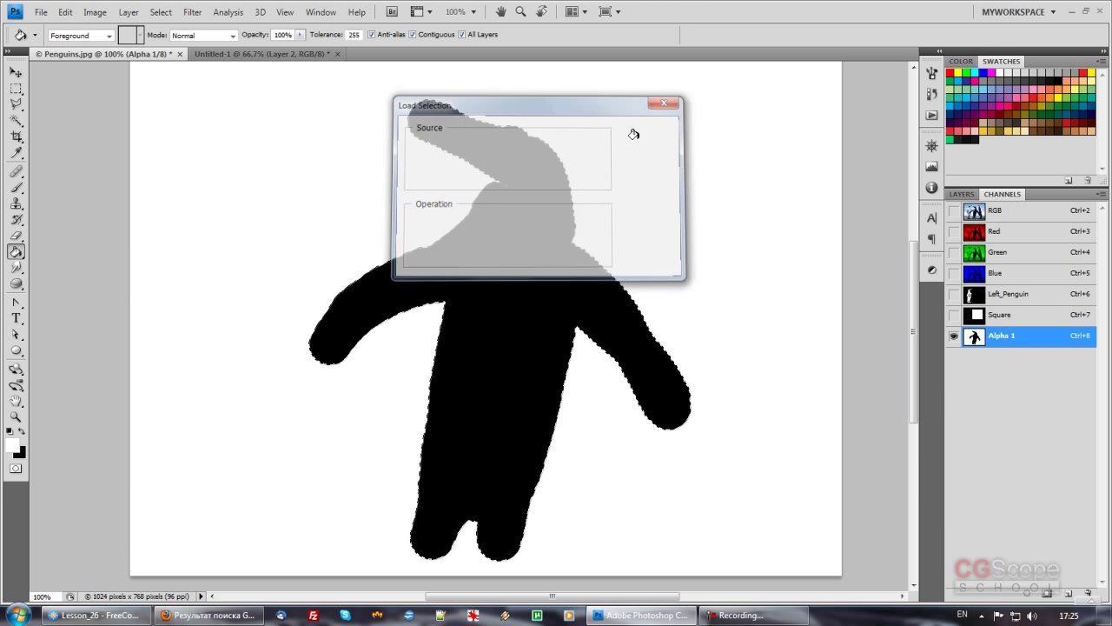
{"action": "left_click", "coordinate": [1003, 297]}
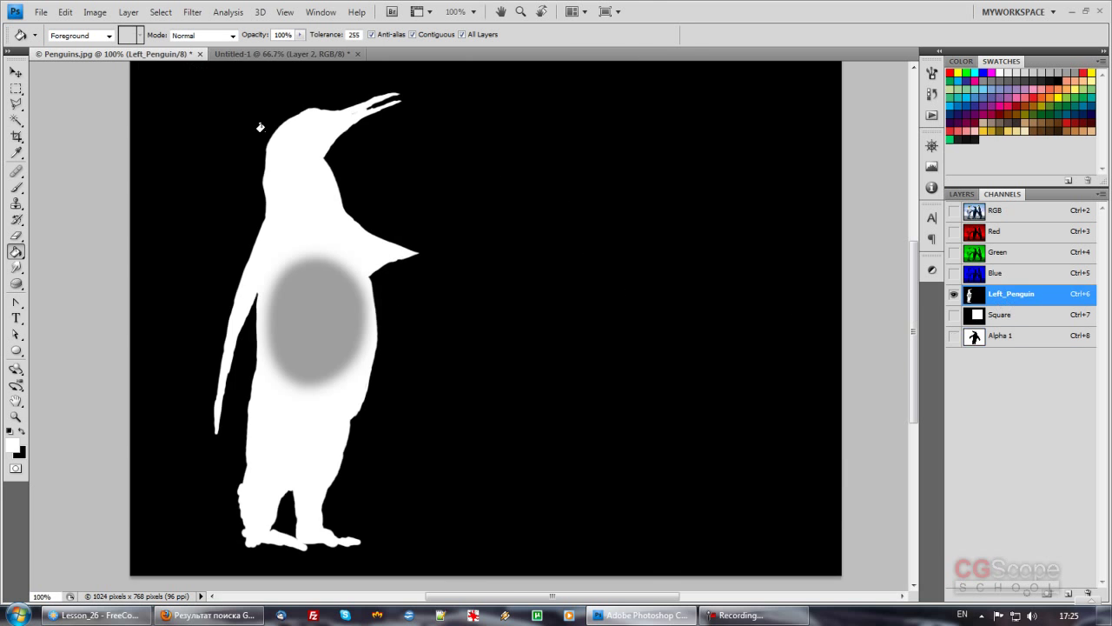
Load the Left_Penguin channel as a selection and view it on the zoomed-out colour photo
{"action": "left_click", "coordinate": [161, 12]}
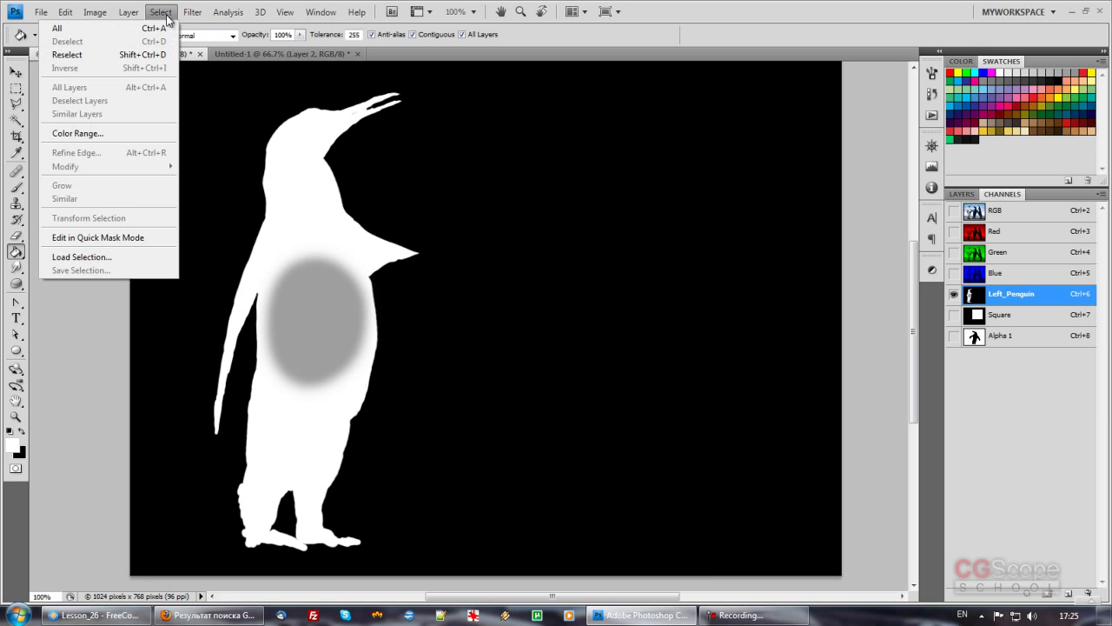
{"action": "left_click", "coordinate": [132, 259]}
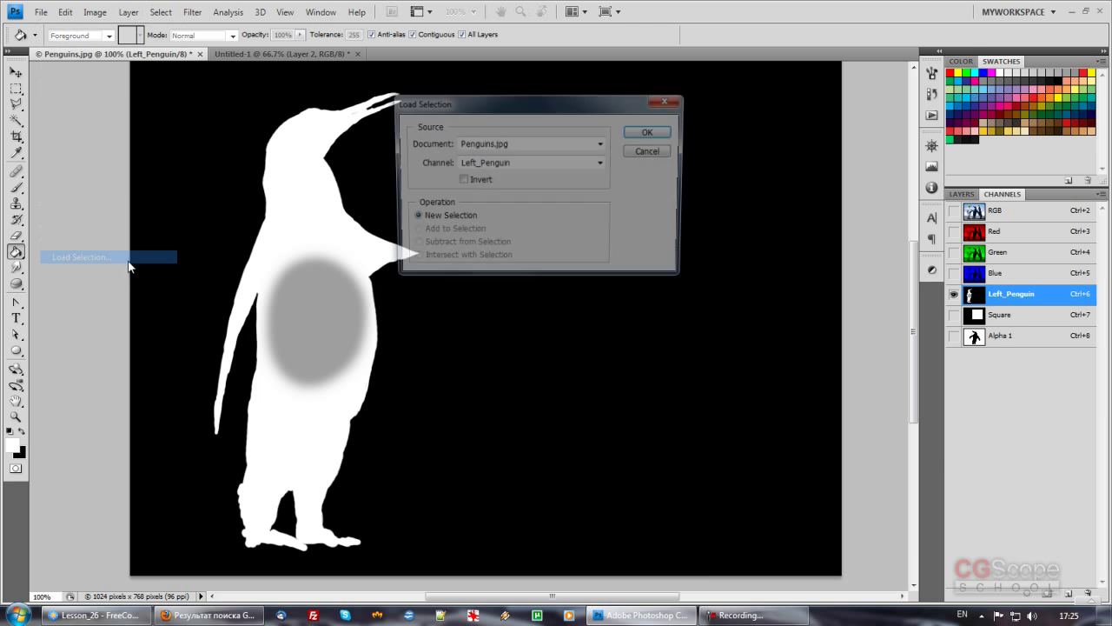
{"action": "left_click", "coordinate": [528, 163]}
{"action": "left_click", "coordinate": [592, 171]}
{"action": "left_click", "coordinate": [650, 132]}
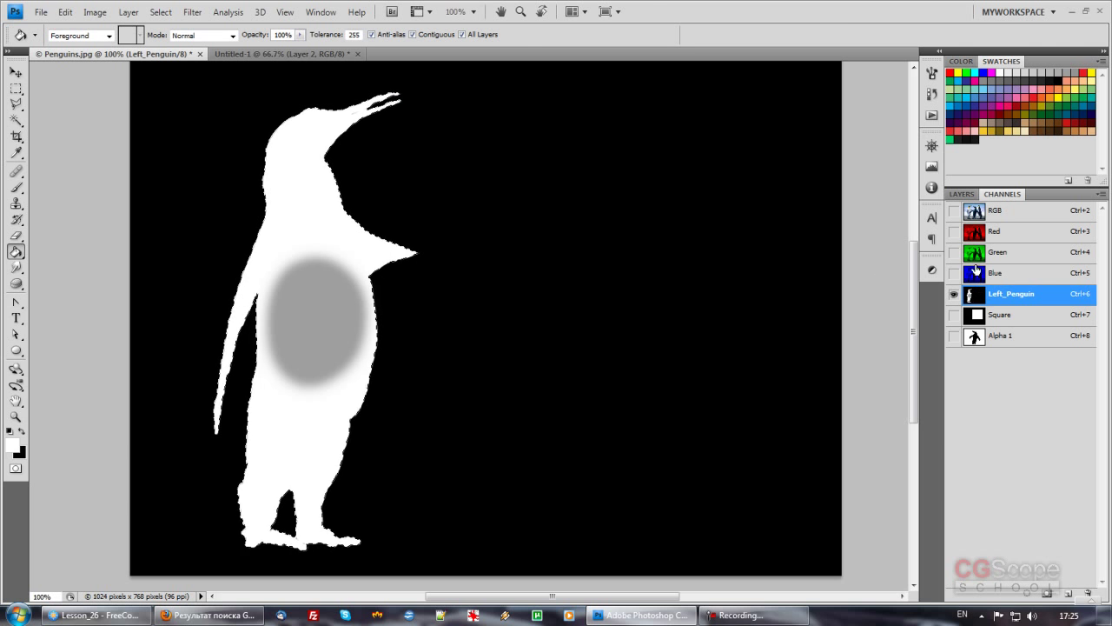
{"action": "left_click", "coordinate": [975, 217]}
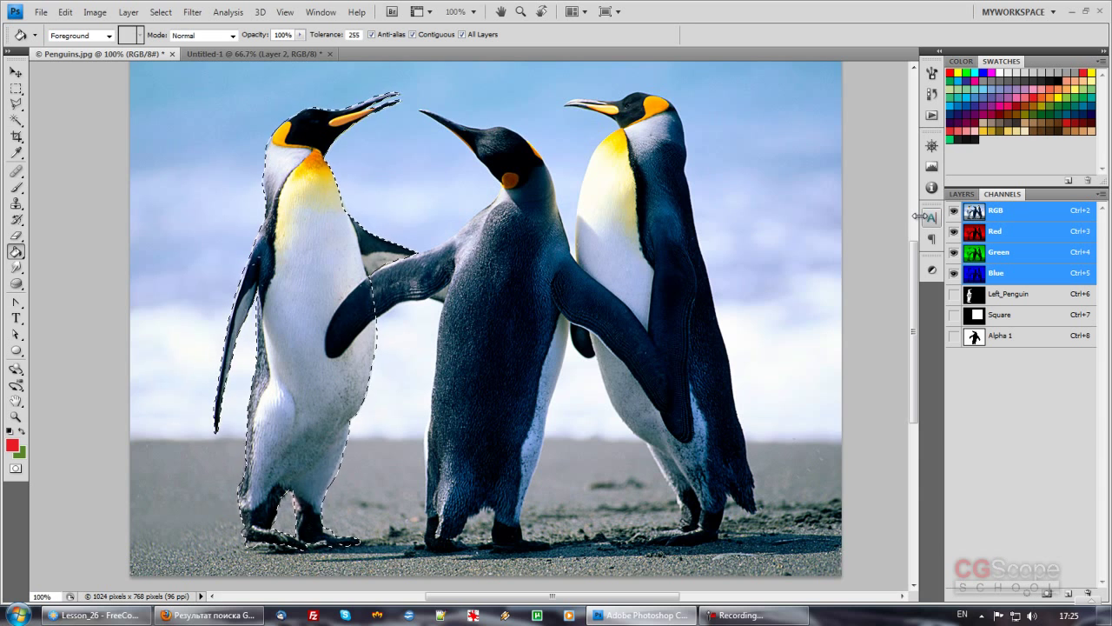
{"action": "key", "text": "ctrl+minus"}
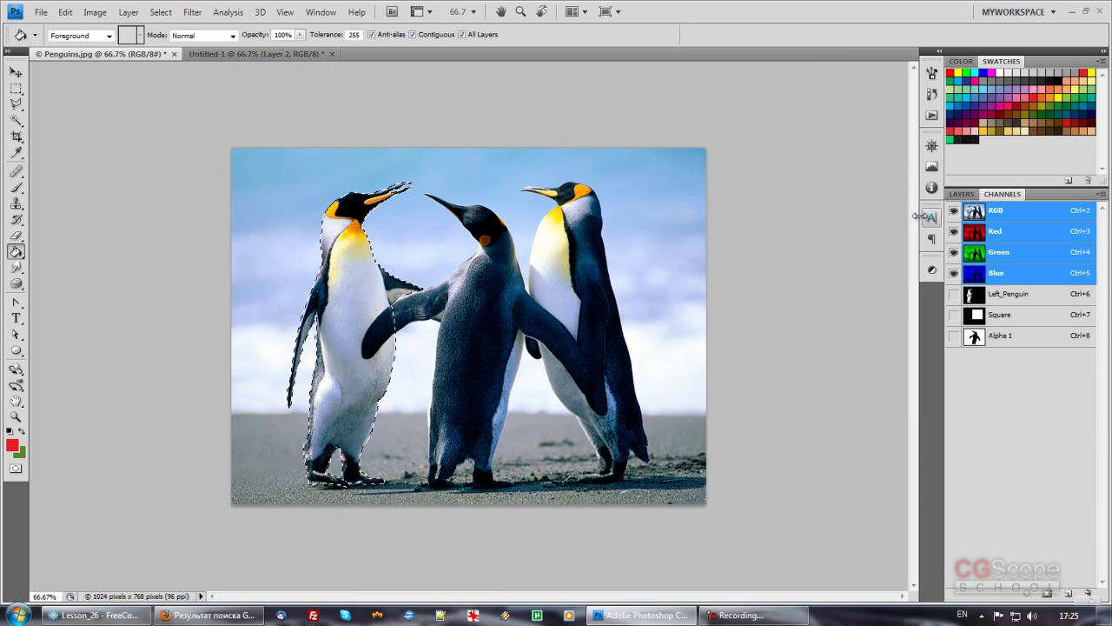
Invert Alpha 1 to a white penguin on black, preview it as a selection, then deselect
{"action": "key", "text": "ctrl+plus"}
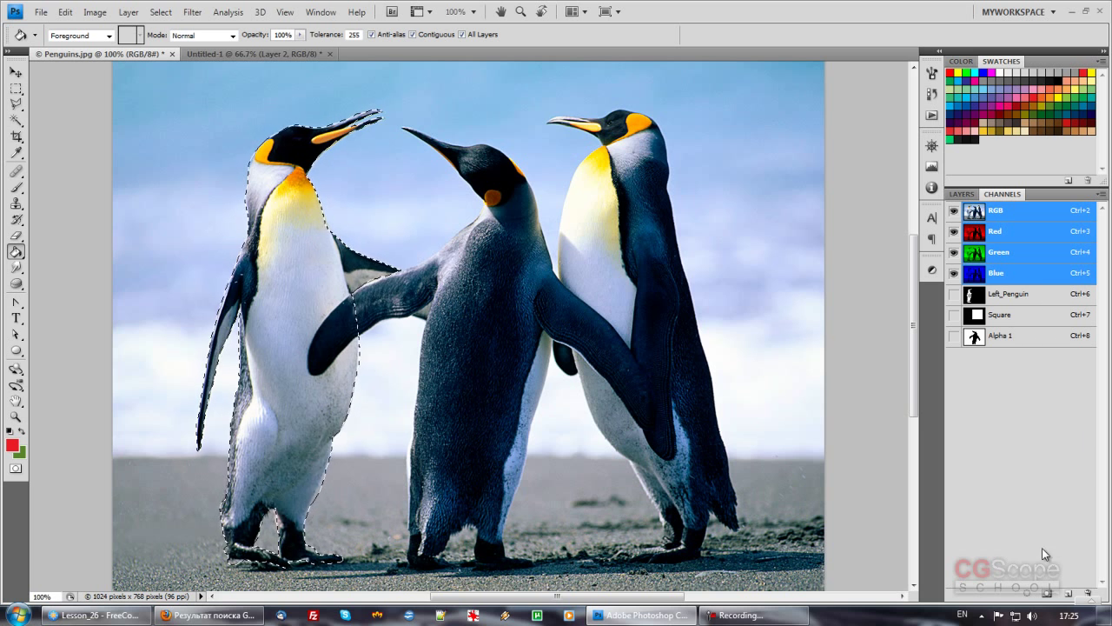
{"action": "key", "text": "ctrl+d"}
{"action": "left_click", "coordinate": [976, 339]}
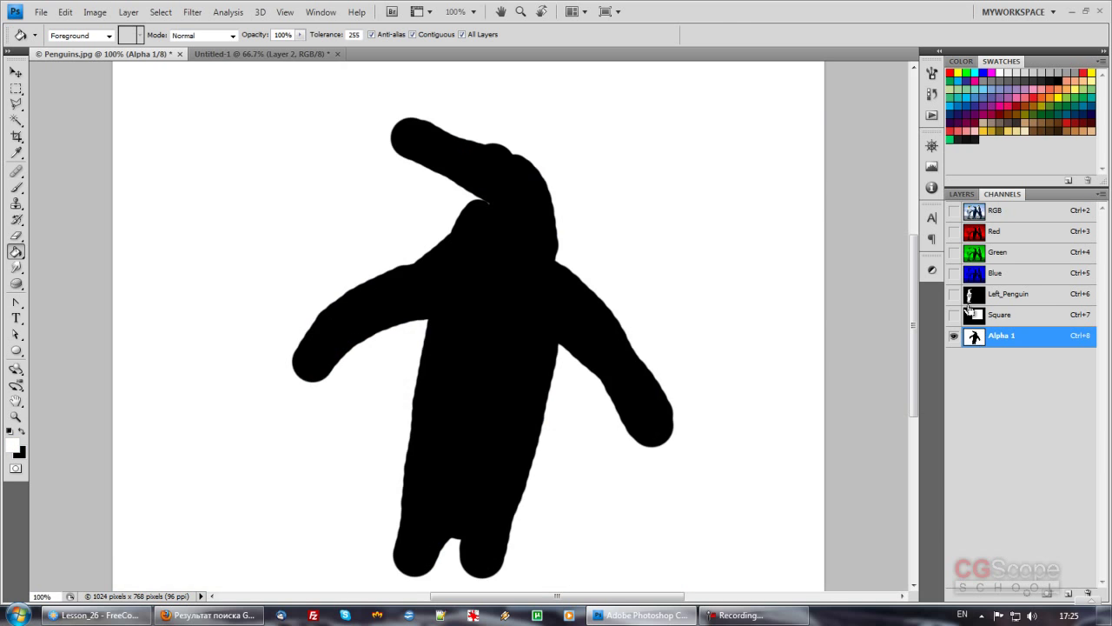
{"action": "key", "text": "ctrl+i"}
{"action": "left_click", "coordinate": [1028, 594]}
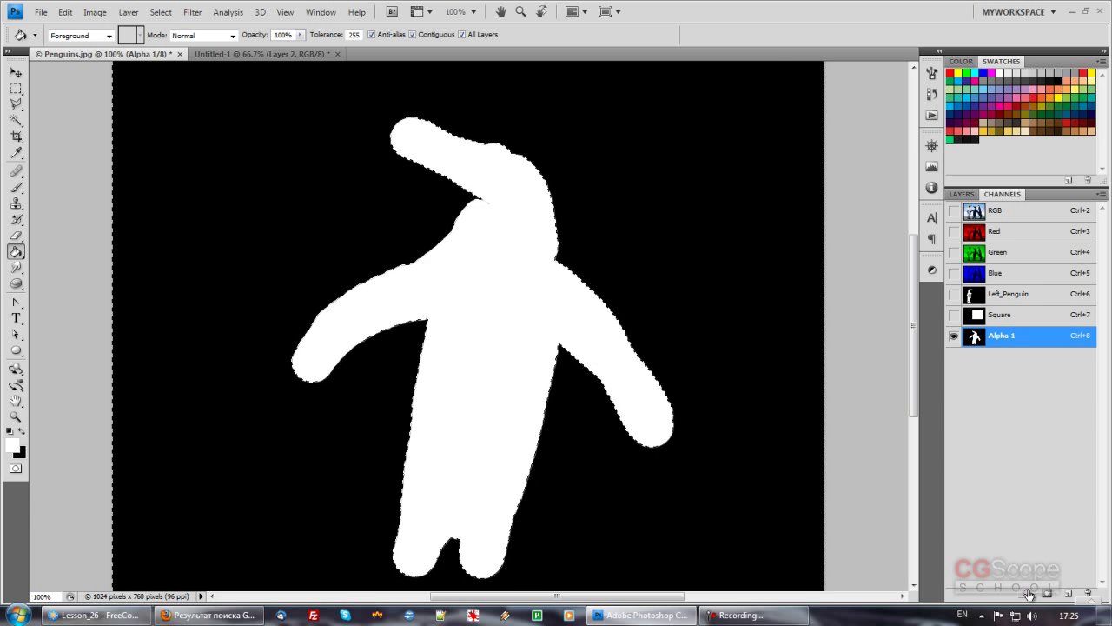
{"action": "key", "text": "ctrl+d"}
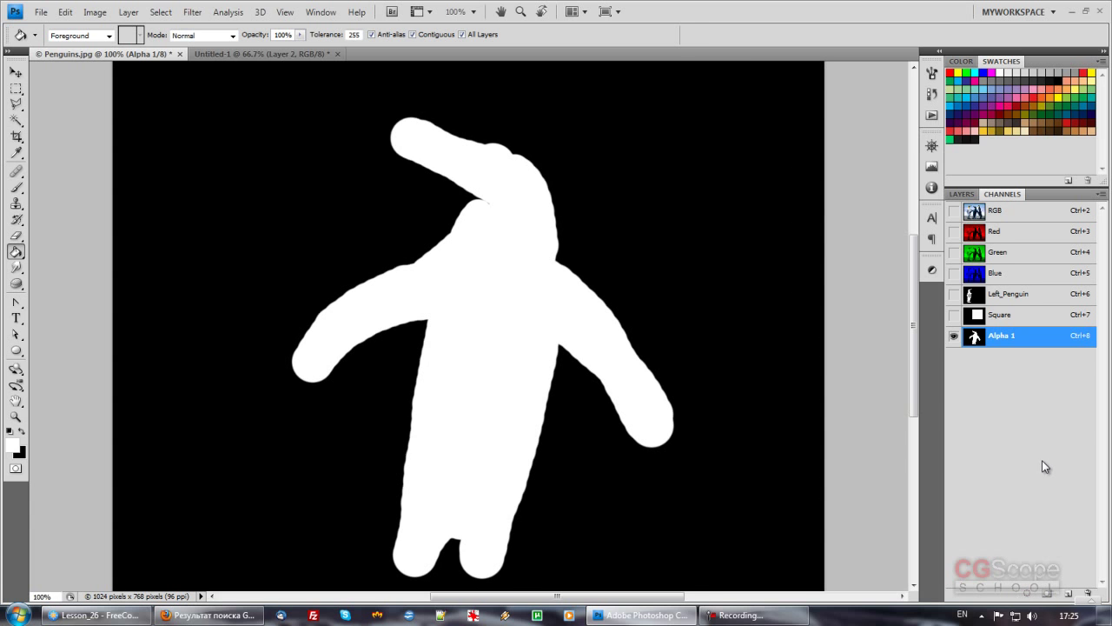
Invert Alpha 1 back to black on white and compare the Left_Penguin and Square masks
{"action": "key", "text": "ctrl+i"}
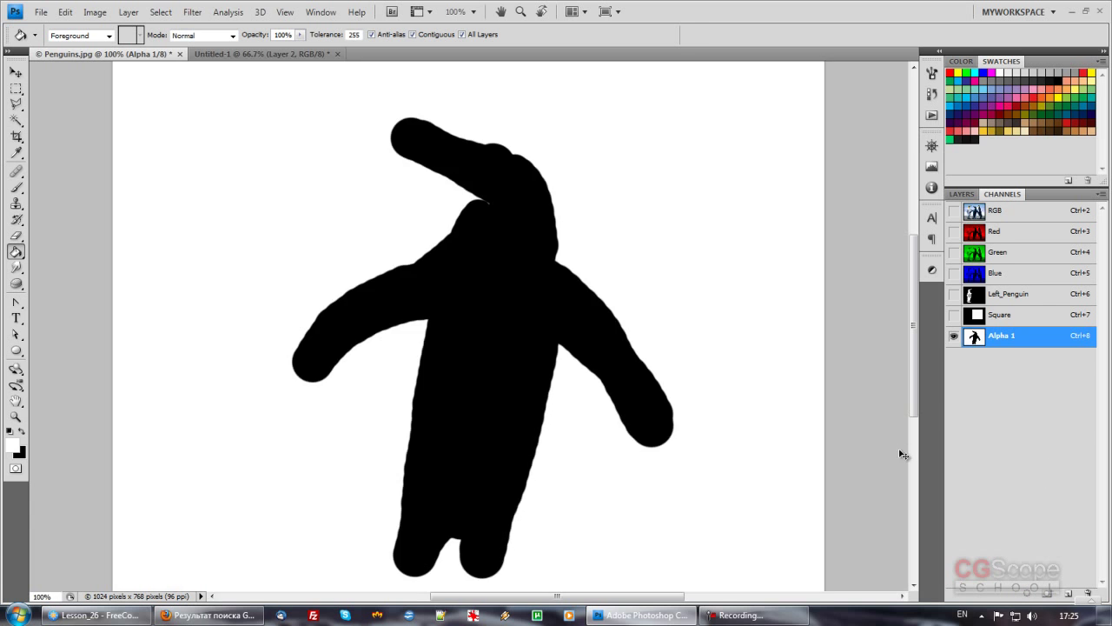
{"action": "left_click", "coordinate": [979, 297]}
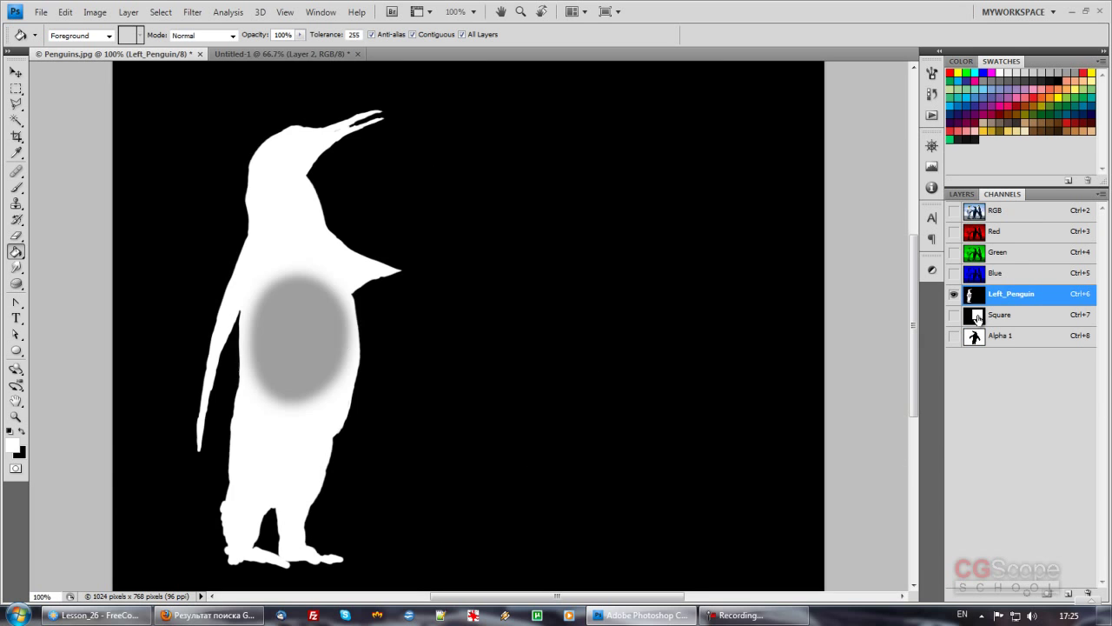
{"action": "left_click", "coordinate": [978, 318]}
{"action": "left_click", "coordinate": [981, 300]}
{"action": "left_click", "coordinate": [979, 315]}
{"action": "left_click", "coordinate": [979, 295]}
{"action": "left_click", "coordinate": [979, 315]}
{"action": "left_click", "coordinate": [977, 336]}
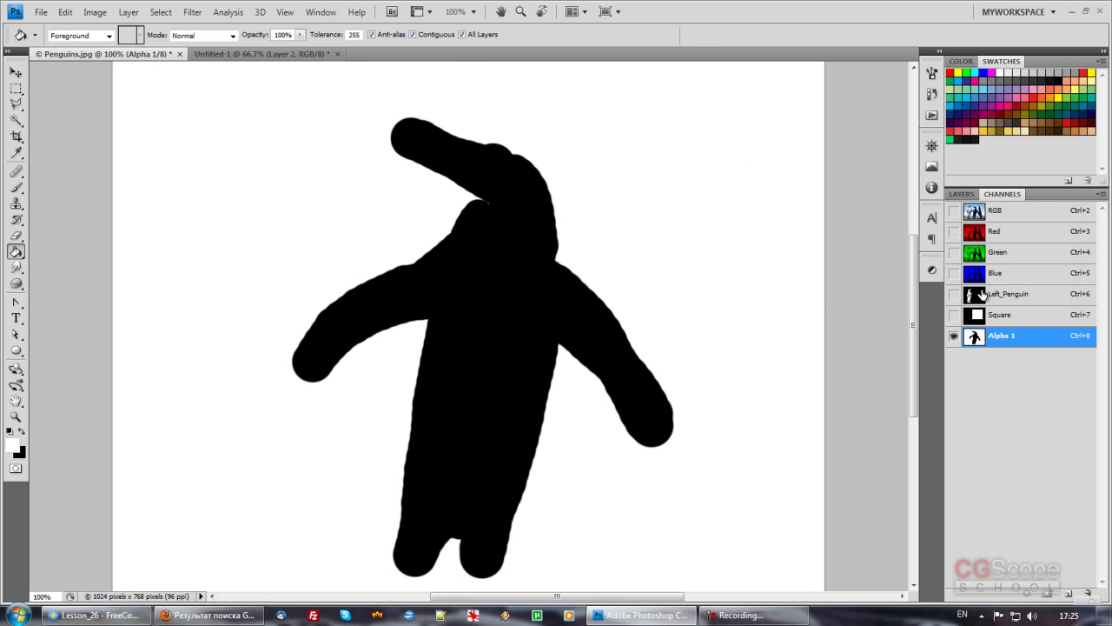
{"action": "left_click", "coordinate": [977, 316]}
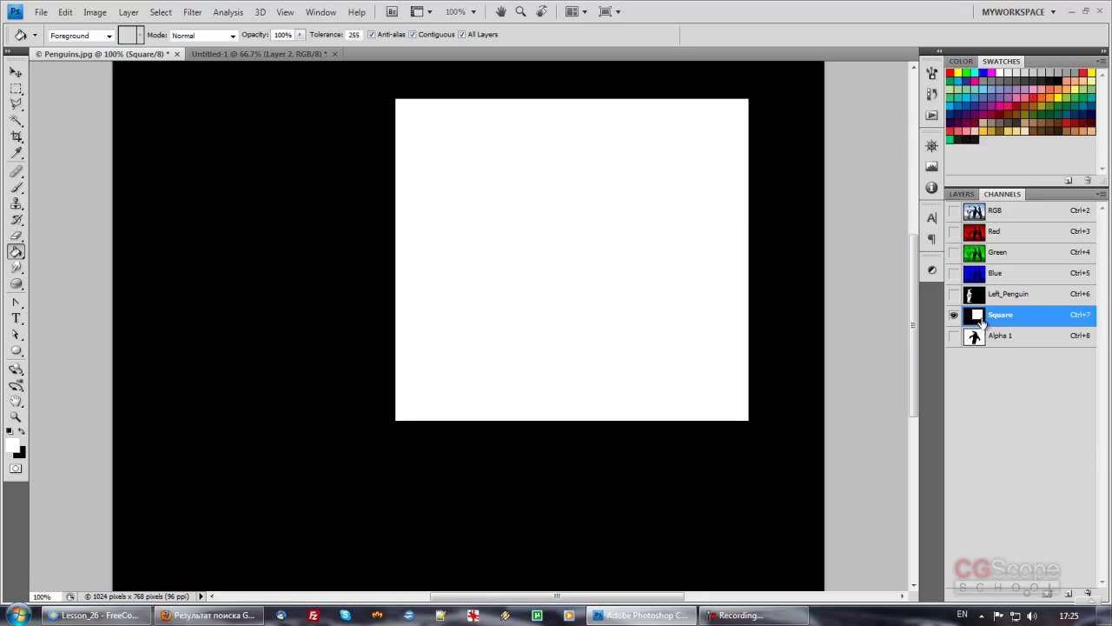
Preview the Square channel as a selection, then load the Alpha 1 penguin shape instead
{"action": "left_click", "coordinate": [1025, 593]}
{"action": "key", "text": "ctrl+d"}
{"action": "left_click", "coordinate": [984, 295]}
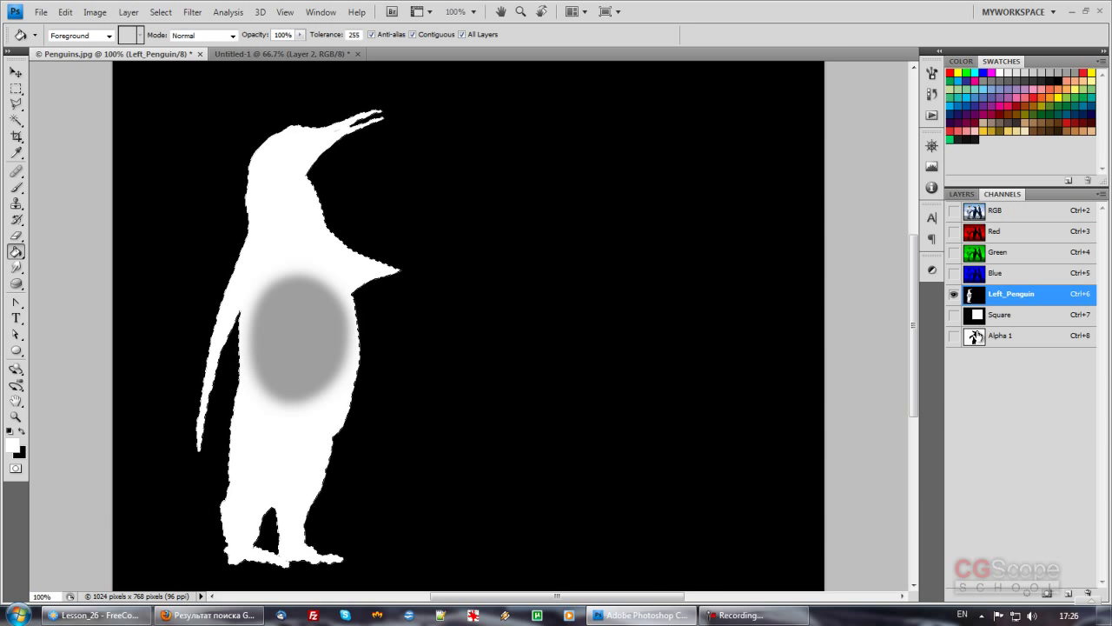
{"action": "left_click", "coordinate": [986, 337]}
{"action": "key", "text": "ctrl+d"}
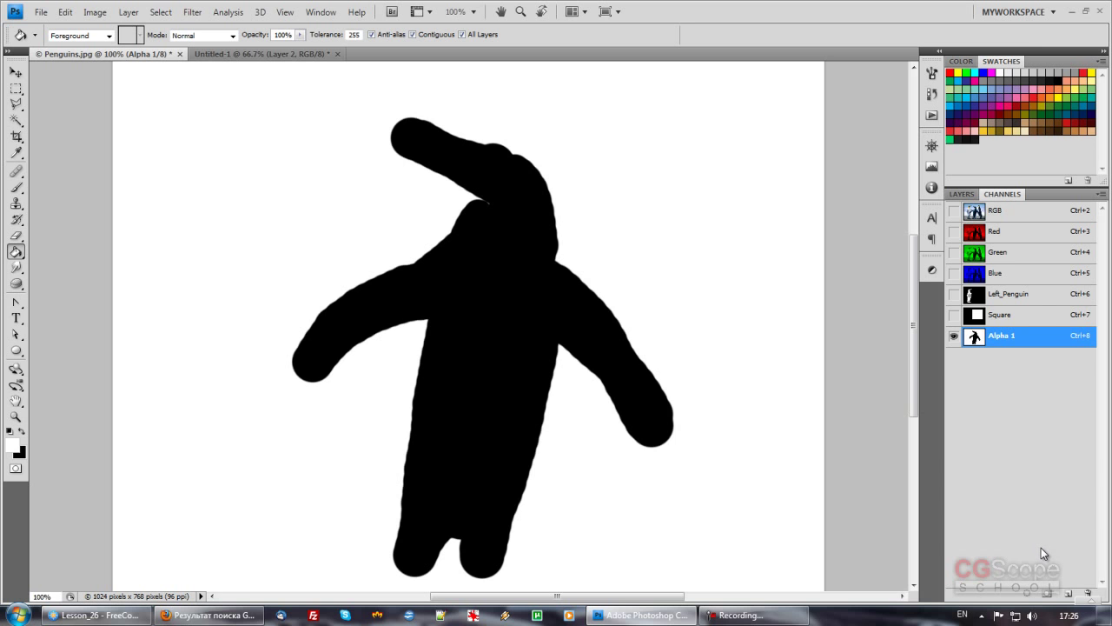
{"action": "left_click", "coordinate": [1034, 591]}
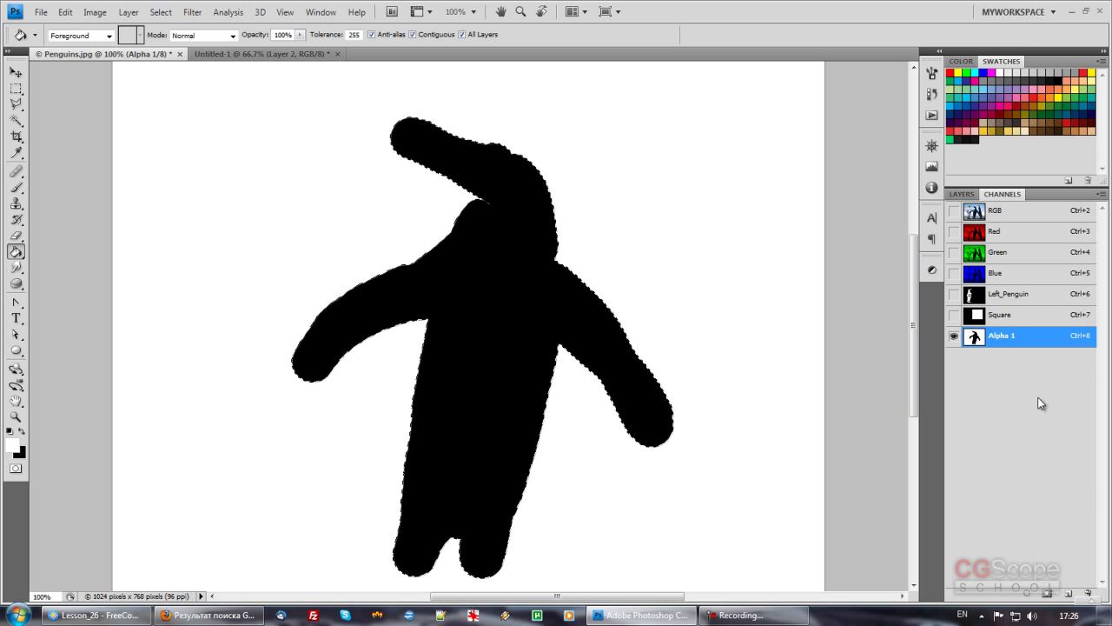
{"action": "key", "text": "ctrl+minus"}
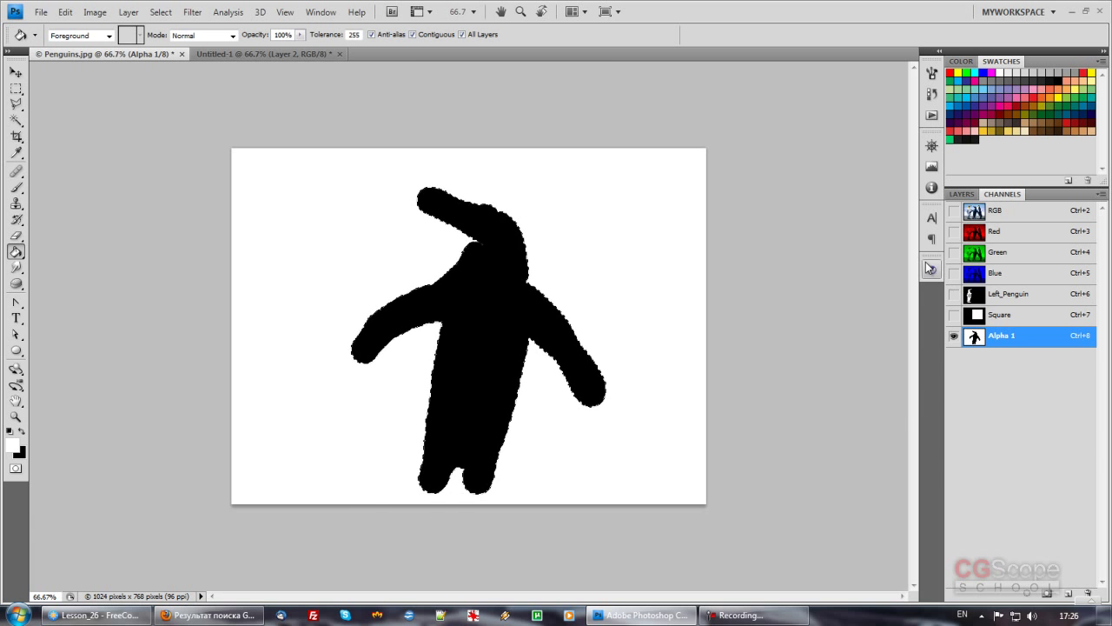
Zoom to 100%, deselect, display the Alpha 1 mask, and pick the Brush tool
{"action": "key", "text": "ctrl+plus"}
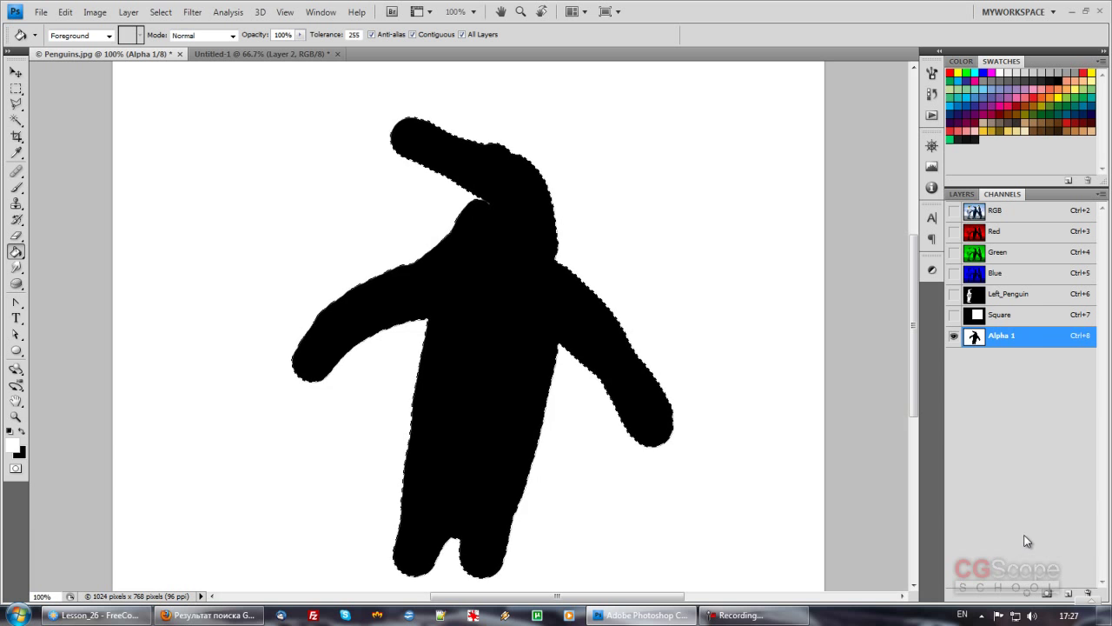
{"action": "key", "text": "ctrl+d"}
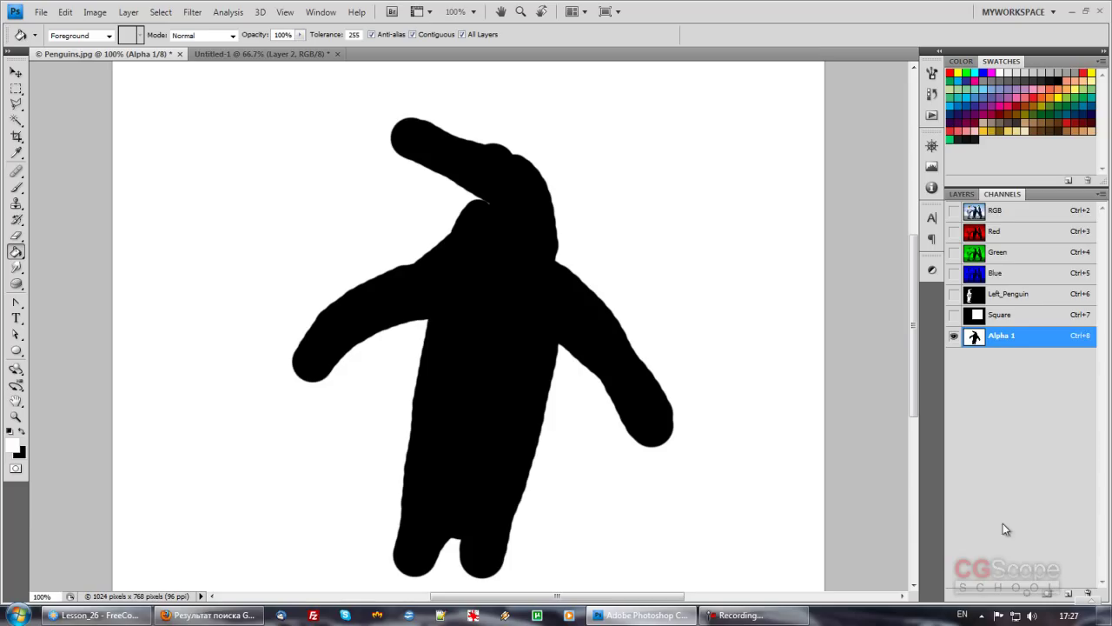
{"action": "left_click", "coordinate": [1011, 211]}
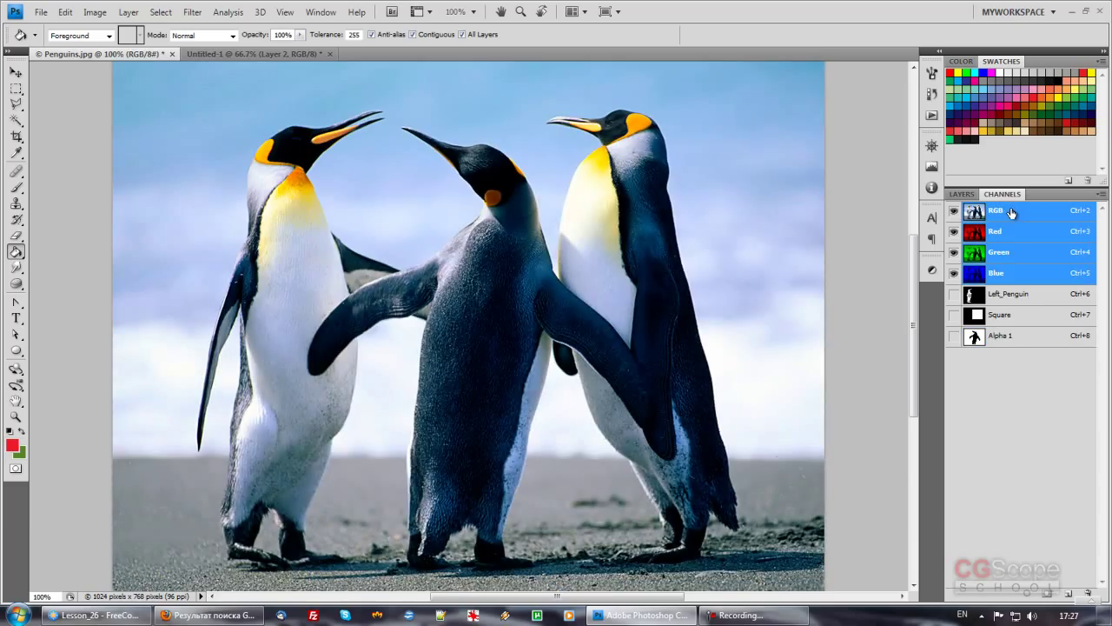
{"action": "left_click", "coordinate": [1008, 337]}
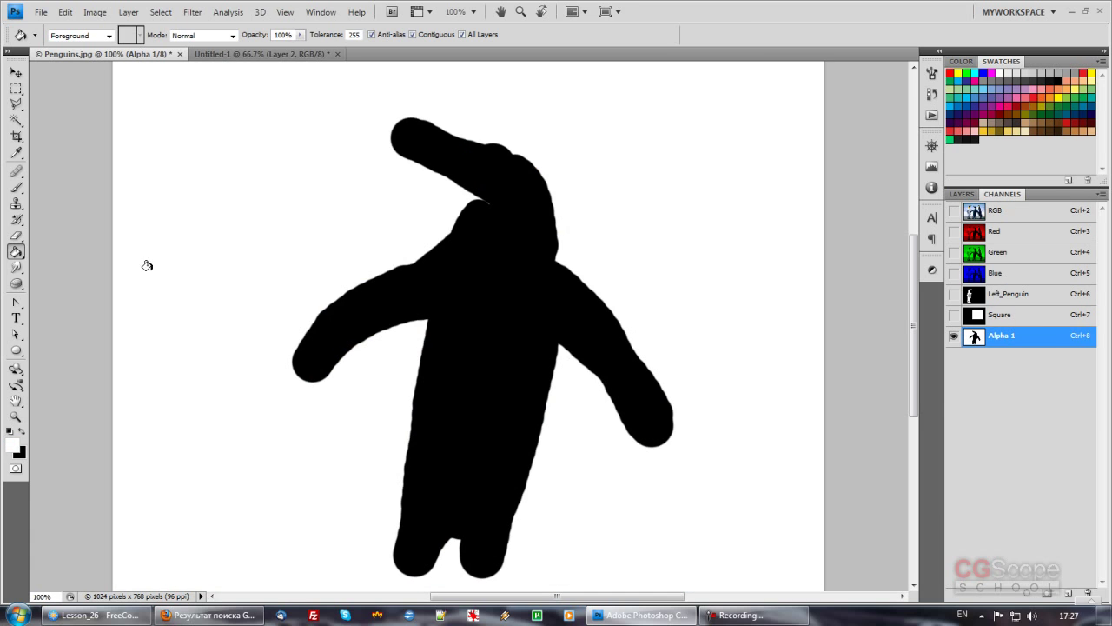
{"action": "left_click", "coordinate": [15, 187]}
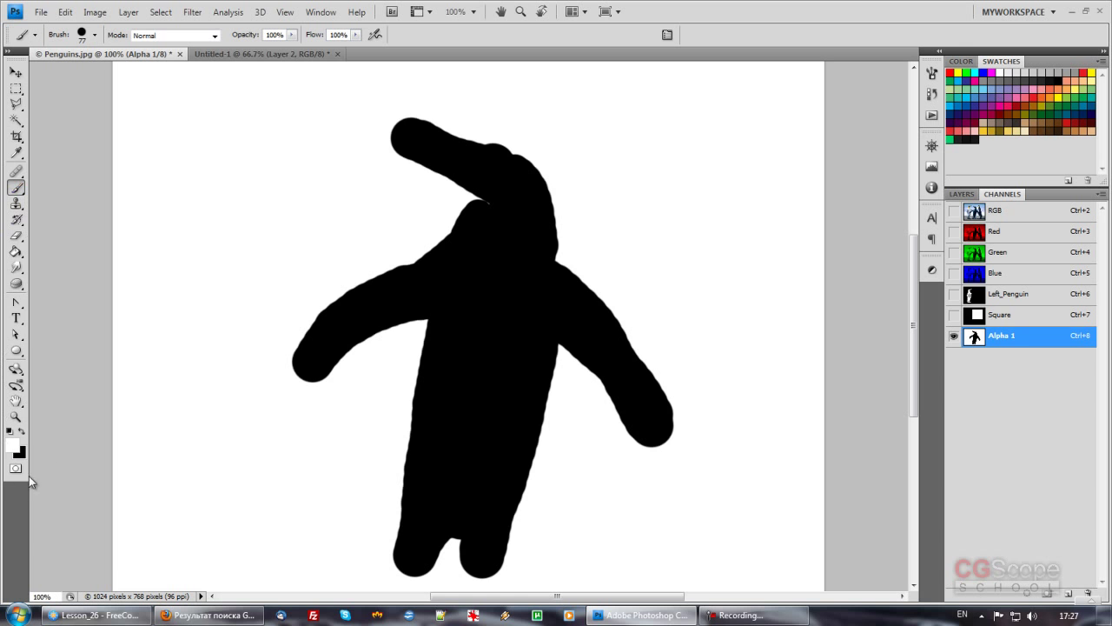
Shrink the brush to 53, trim Alpha 1's arms, beak and head, and load it as a selection
{"action": "left_click_drag", "start_coordinate": [370, 388], "coordinate": [360, 388]}
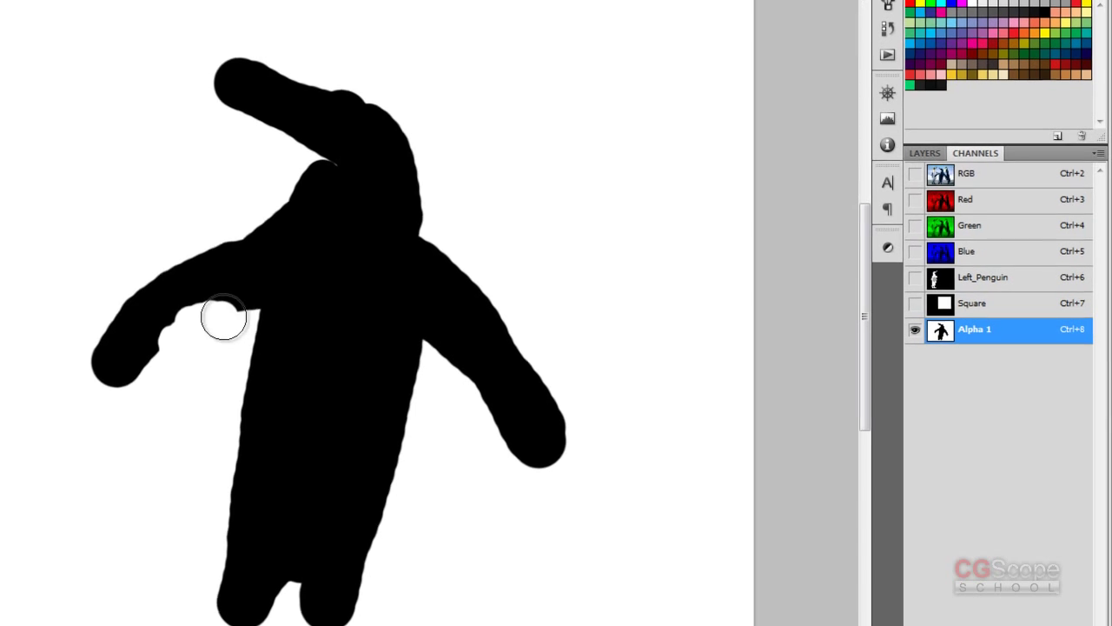
{"action": "left_click_drag", "start_coordinate": [401, 327], "coordinate": [312, 389]}
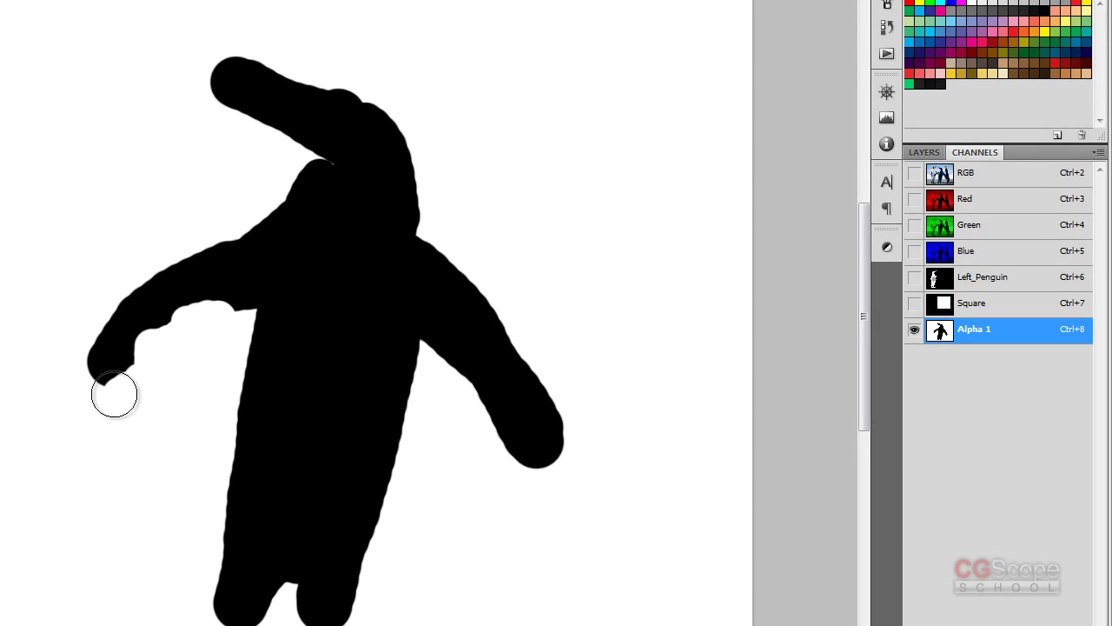
{"action": "left_click_drag", "start_coordinate": [131, 273], "coordinate": [257, 213]}
{"action": "mouse_move", "coordinate": [114, 309]}
{"action": "left_mouse_down"}
{"action": "mouse_move", "coordinate": [99, 377]}
{"action": "mouse_move", "coordinate": [117, 377]}
{"action": "mouse_move", "coordinate": [174, 328]}
{"action": "mouse_move", "coordinate": [117, 360]}
{"action": "mouse_move", "coordinate": [164, 327]}
{"action": "mouse_move", "coordinate": [257, 295]}
{"action": "left_mouse_up"}
{"action": "mouse_move", "coordinate": [426, 330]}
{"action": "left_mouse_down"}
{"action": "mouse_move", "coordinate": [481, 439]}
{"action": "mouse_move", "coordinate": [467, 405]}
{"action": "mouse_move", "coordinate": [556, 474]}
{"action": "mouse_move", "coordinate": [536, 477]}
{"action": "mouse_move", "coordinate": [550, 460]}
{"action": "mouse_move", "coordinate": [554, 410]}
{"action": "mouse_move", "coordinate": [504, 301]}
{"action": "mouse_move", "coordinate": [437, 240]}
{"action": "left_mouse_up"}
{"action": "mouse_move", "coordinate": [235, 105]}
{"action": "left_mouse_down"}
{"action": "mouse_move", "coordinate": [218, 105]}
{"action": "mouse_move", "coordinate": [278, 144]}
{"action": "mouse_move", "coordinate": [204, 104]}
{"action": "mouse_move", "coordinate": [222, 48]}
{"action": "mouse_move", "coordinate": [330, 69]}
{"action": "mouse_move", "coordinate": [147, 82]}
{"action": "left_mouse_up"}
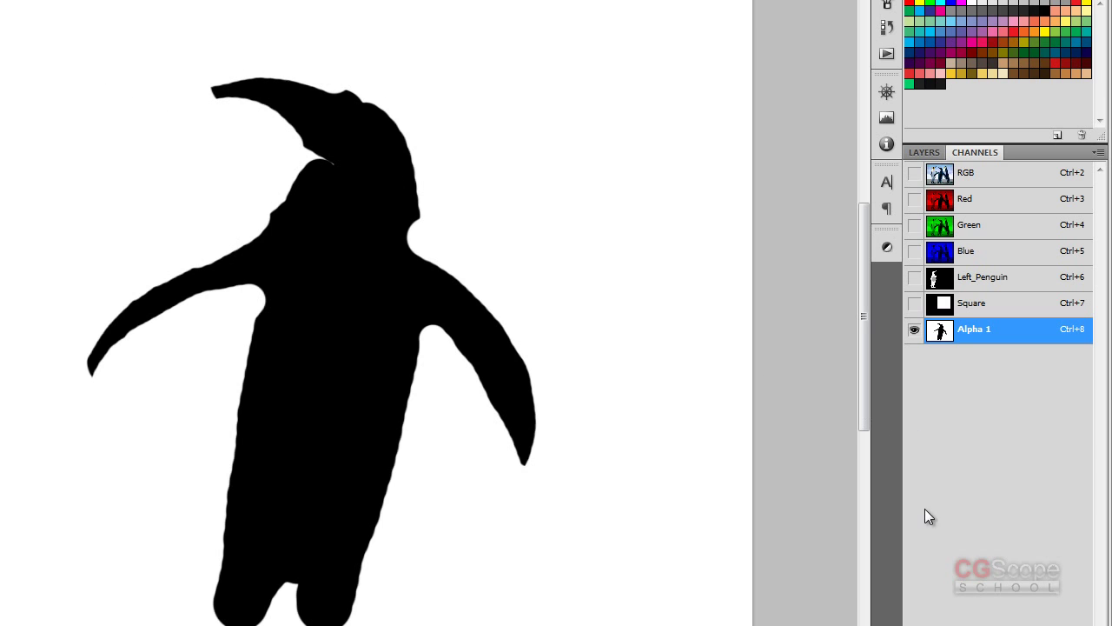
{"action": "key", "text": "ctrl+alt+8"}
Compare the penguin mask selection against the colour photo, return to Alpha 1, and deselect
{"action": "left_click", "coordinate": [959, 177]}
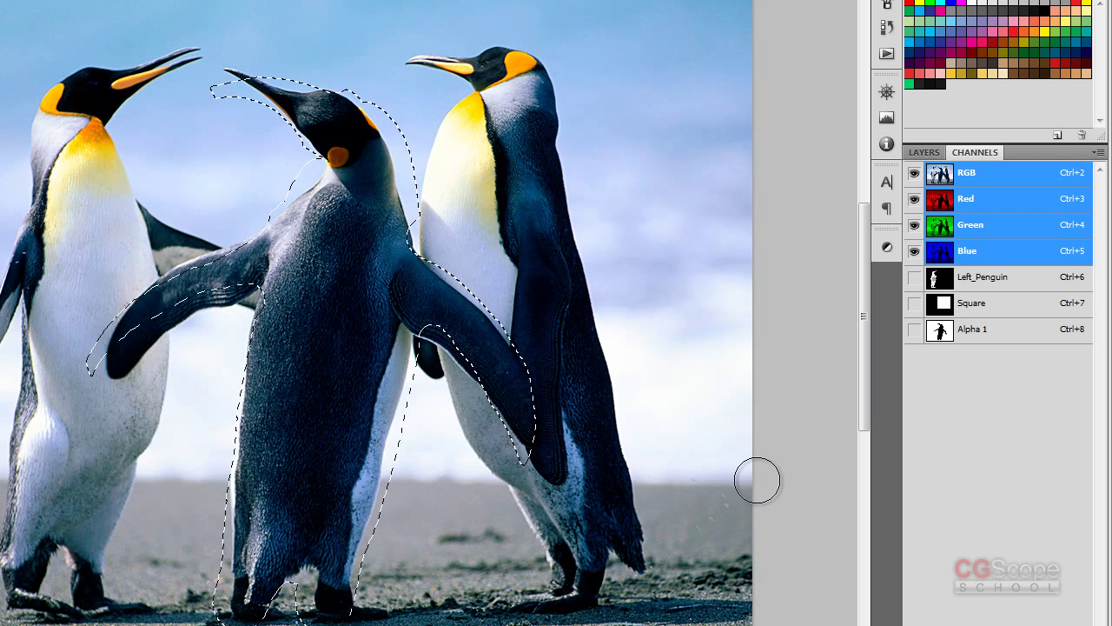
{"action": "left_click", "coordinate": [942, 337]}
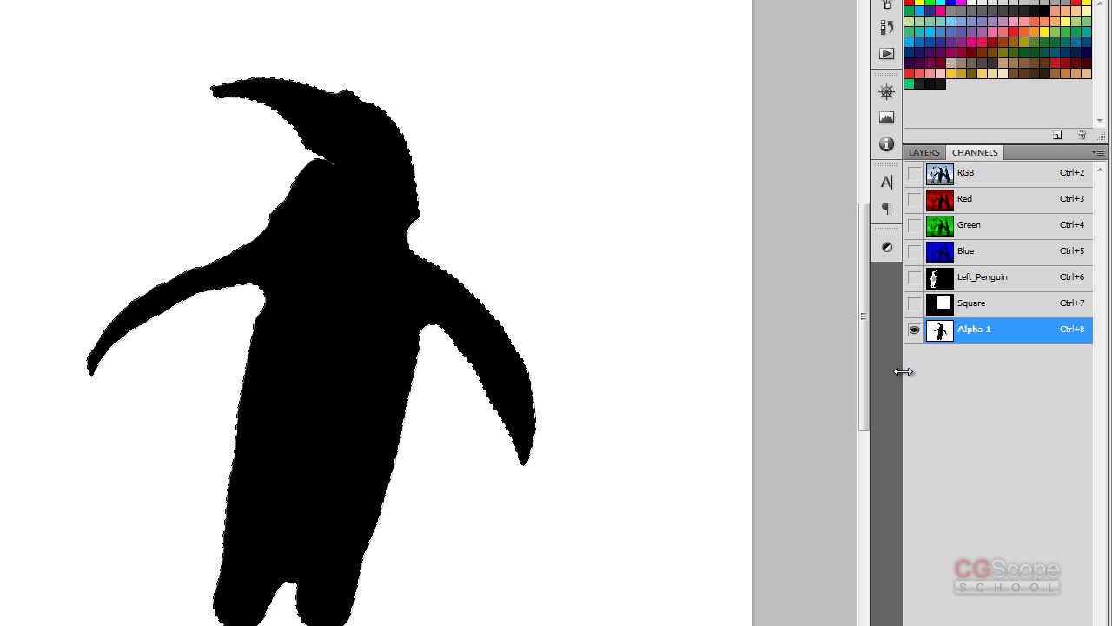
{"action": "key", "text": "ctrl+d"}
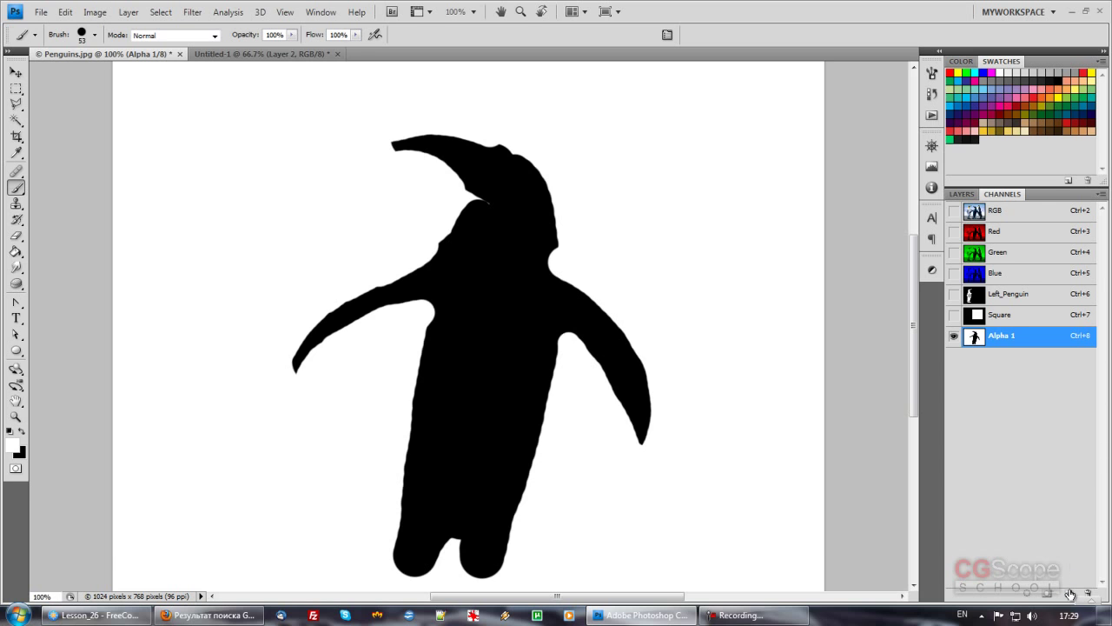
Paint three white strokes on a new Alpha 2 channel and load it as a selection over the photo
{"action": "left_click", "coordinate": [1068, 593]}
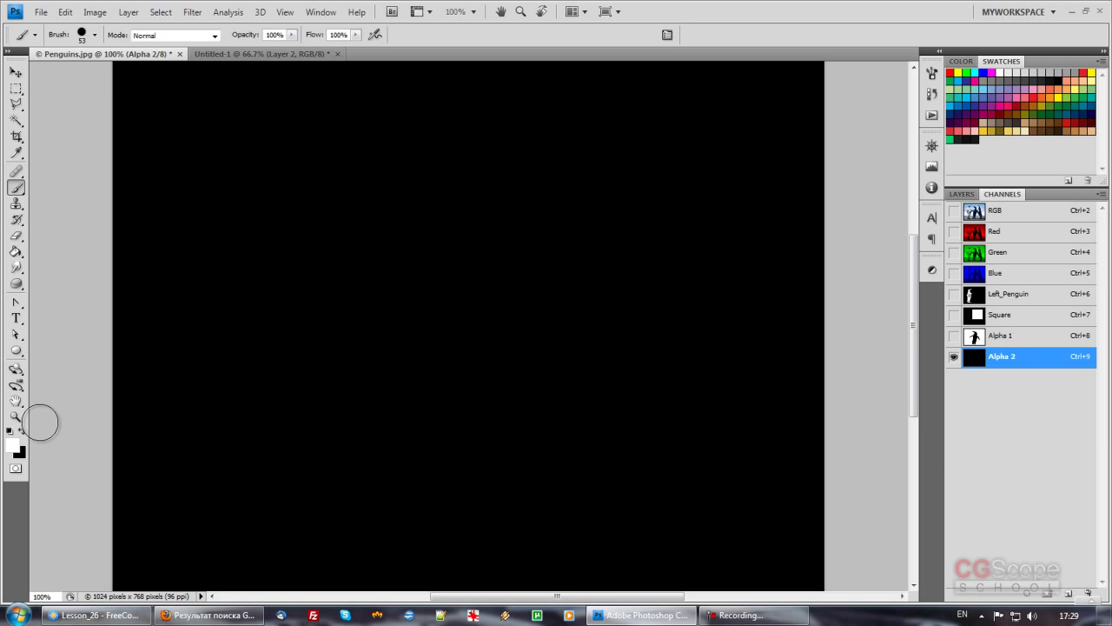
{"action": "mouse_move", "coordinate": [365, 251]}
{"action": "left_mouse_down"}
{"action": "mouse_move", "coordinate": [335, 315]}
{"action": "mouse_move", "coordinate": [355, 342]}
{"action": "mouse_move", "coordinate": [422, 345]}
{"action": "mouse_move", "coordinate": [524, 303]}
{"action": "mouse_move", "coordinate": [583, 362]}
{"action": "mouse_move", "coordinate": [638, 339]}
{"action": "left_mouse_up"}
{"action": "mouse_move", "coordinate": [499, 161]}
{"action": "left_mouse_down"}
{"action": "mouse_move", "coordinate": [556, 181]}
{"action": "mouse_move", "coordinate": [610, 139]}
{"action": "mouse_move", "coordinate": [708, 180]}
{"action": "left_mouse_up"}
{"action": "mouse_move", "coordinate": [221, 494]}
{"action": "left_mouse_down"}
{"action": "mouse_move", "coordinate": [340, 513]}
{"action": "mouse_move", "coordinate": [446, 513]}
{"action": "mouse_move", "coordinate": [571, 538]}
{"action": "mouse_move", "coordinate": [683, 485]}
{"action": "mouse_move", "coordinate": [702, 509]}
{"action": "mouse_move", "coordinate": [770, 472]}
{"action": "left_mouse_up"}
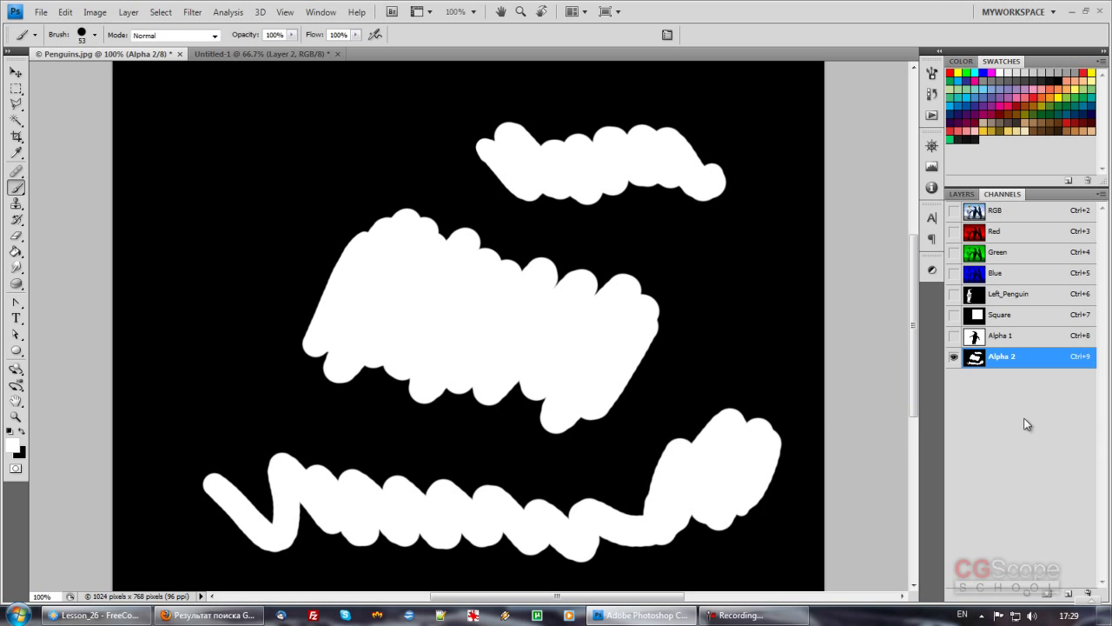
{"action": "left_click", "coordinate": [1028, 594]}
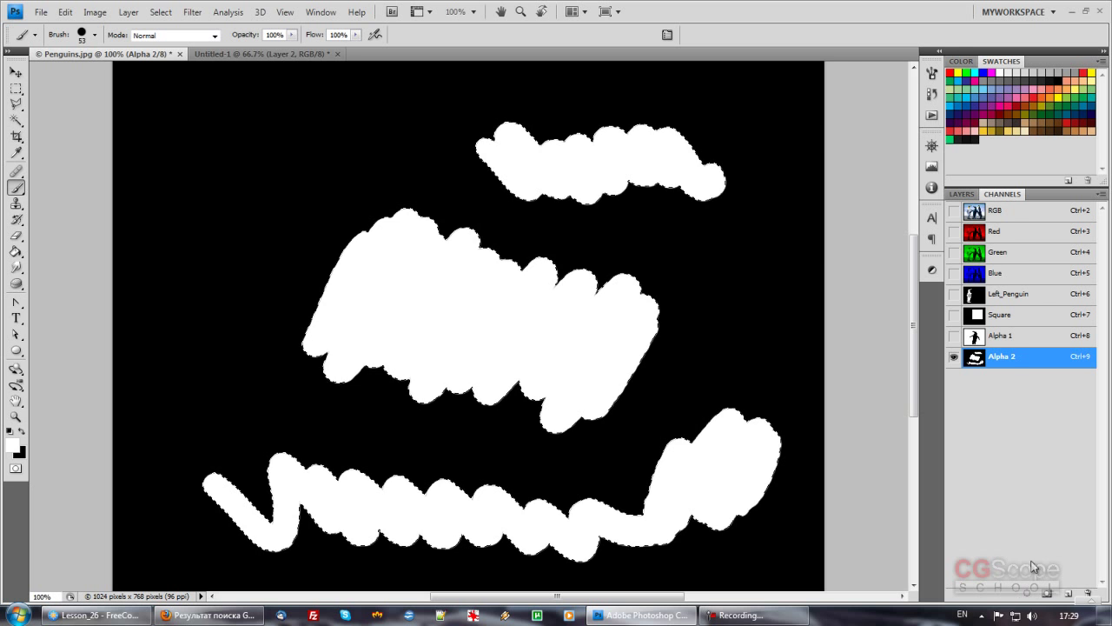
{"action": "left_click", "coordinate": [995, 210]}
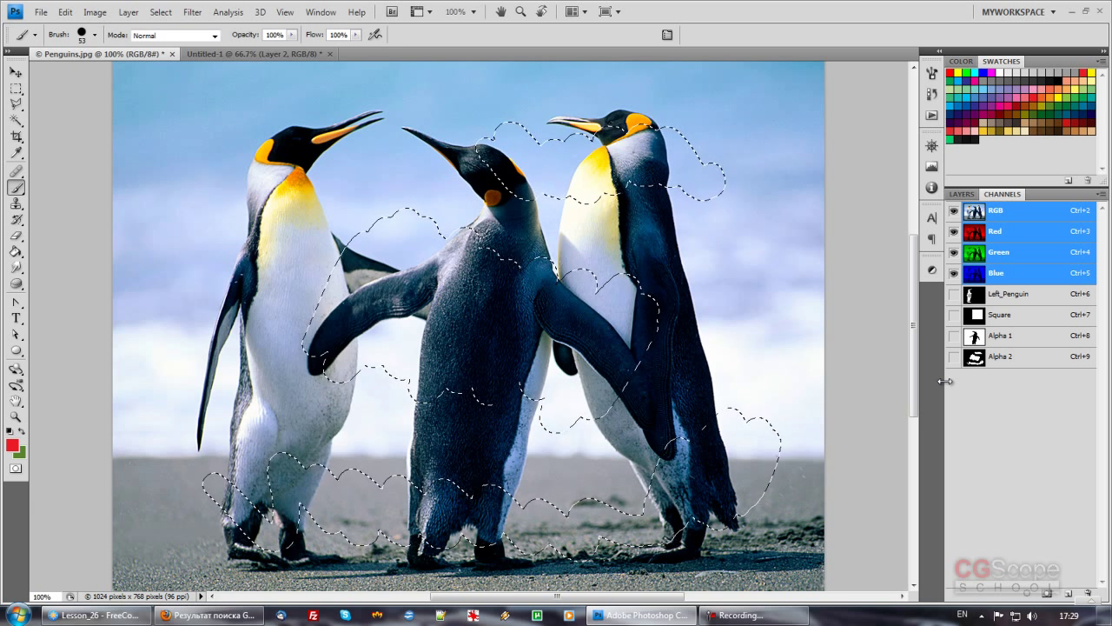
Check the channels listed in Load Selection, cancel it, and clear the scribble selection
{"action": "left_click", "coordinate": [160, 12]}
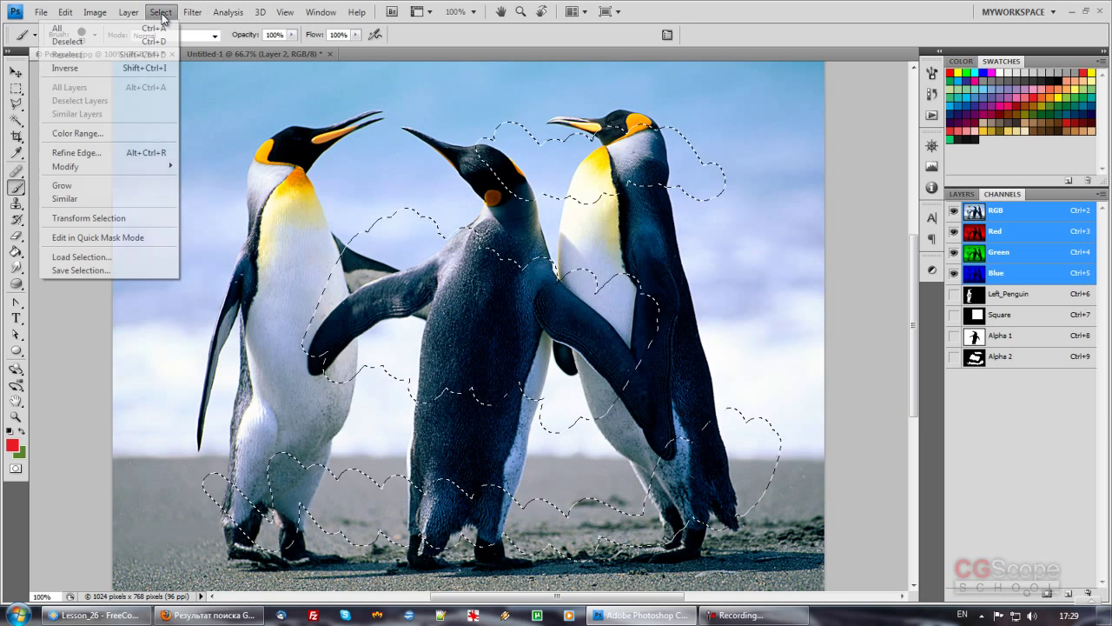
{"action": "left_click", "coordinate": [122, 258]}
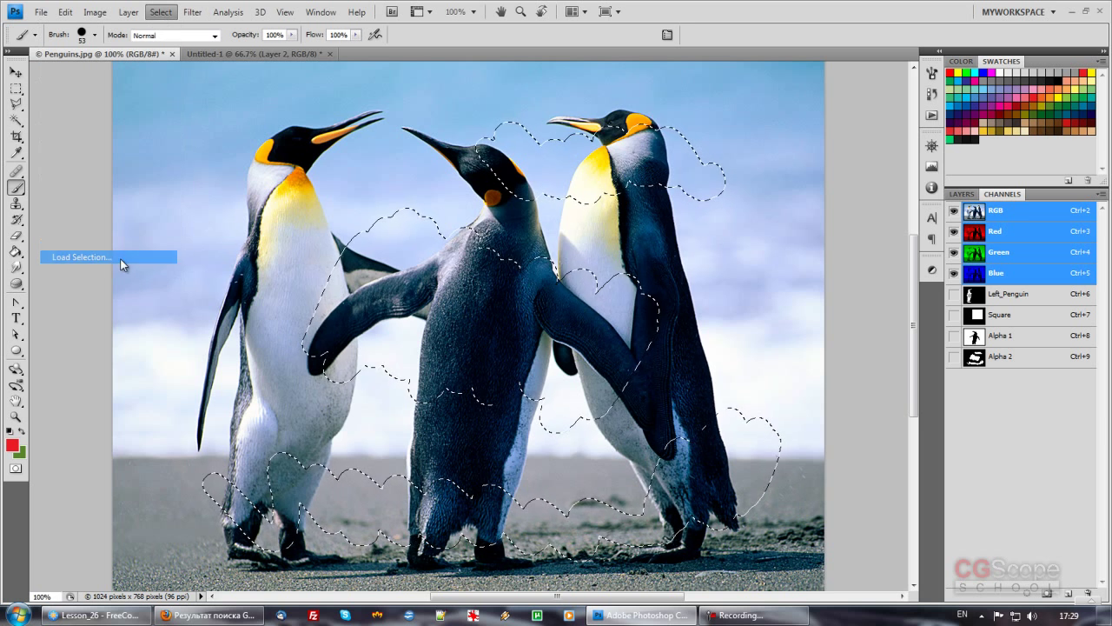
{"action": "left_click", "coordinate": [527, 163]}
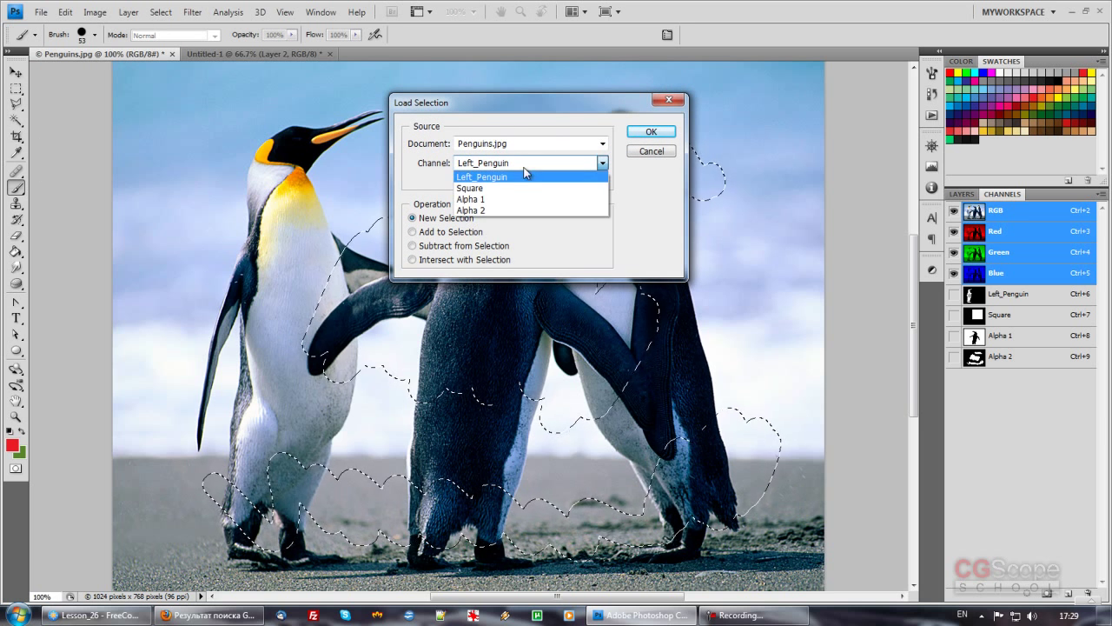
{"action": "left_click", "coordinate": [636, 204]}
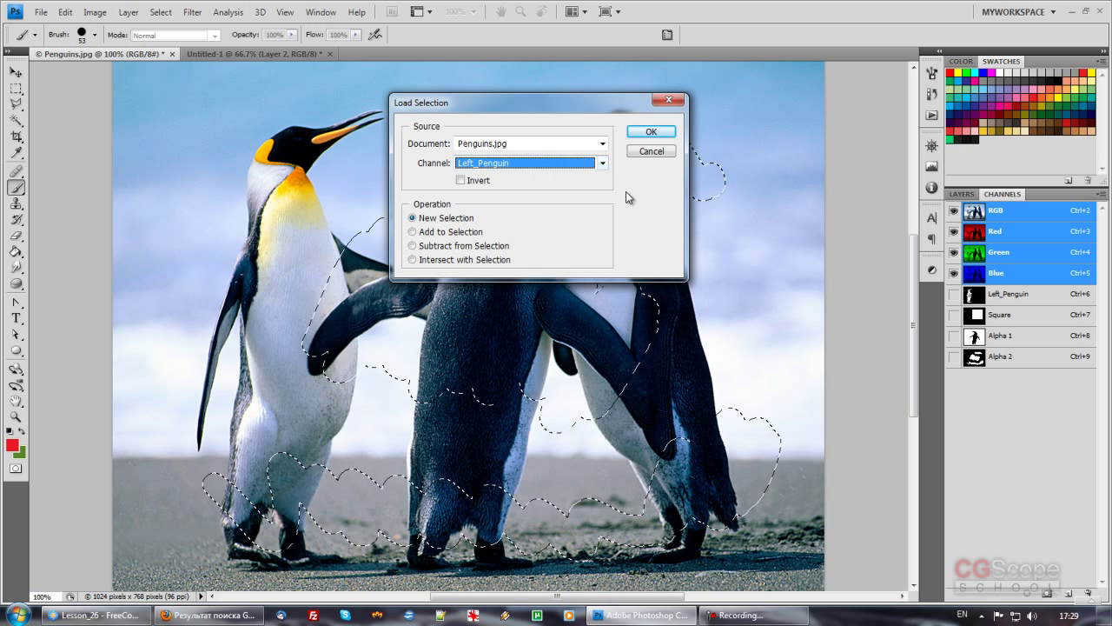
{"action": "left_click", "coordinate": [650, 152]}
{"action": "key", "text": "ctrl+d"}
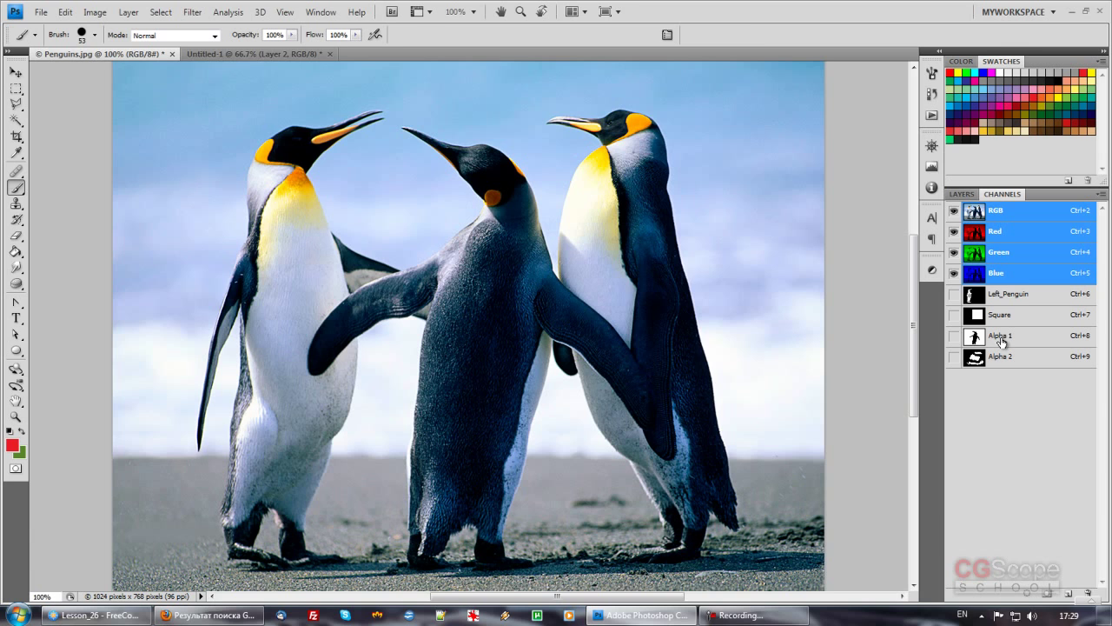
Rename the Alpha 1 channel to tmp
{"action": "double_click", "coordinate": [1001, 337]}
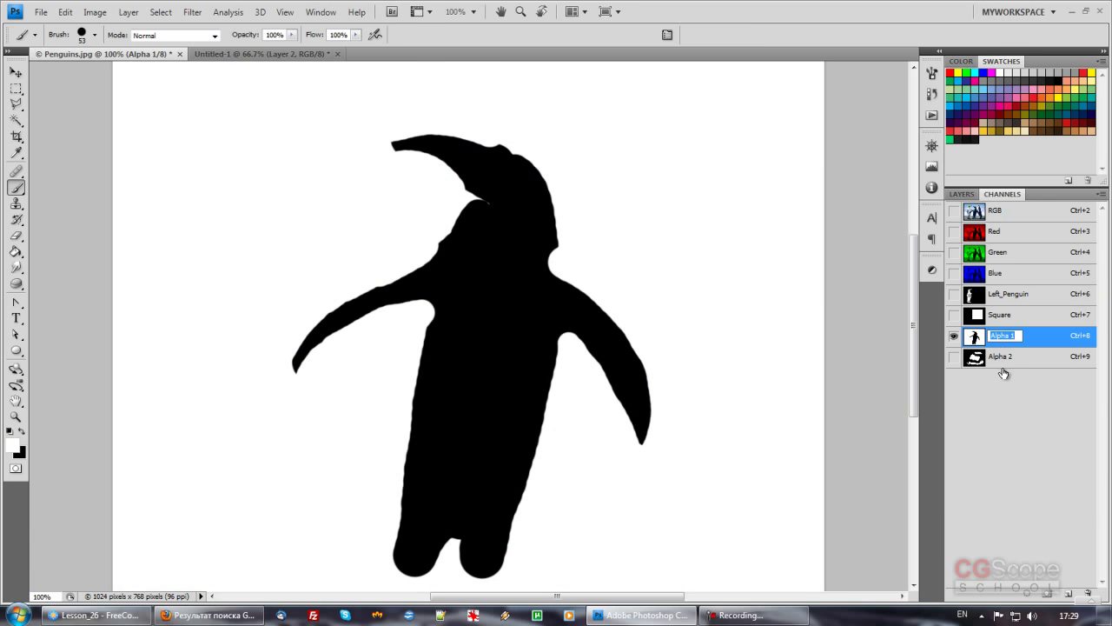
{"action": "type", "text": "tmp"}
{"action": "key", "text": "Return"}
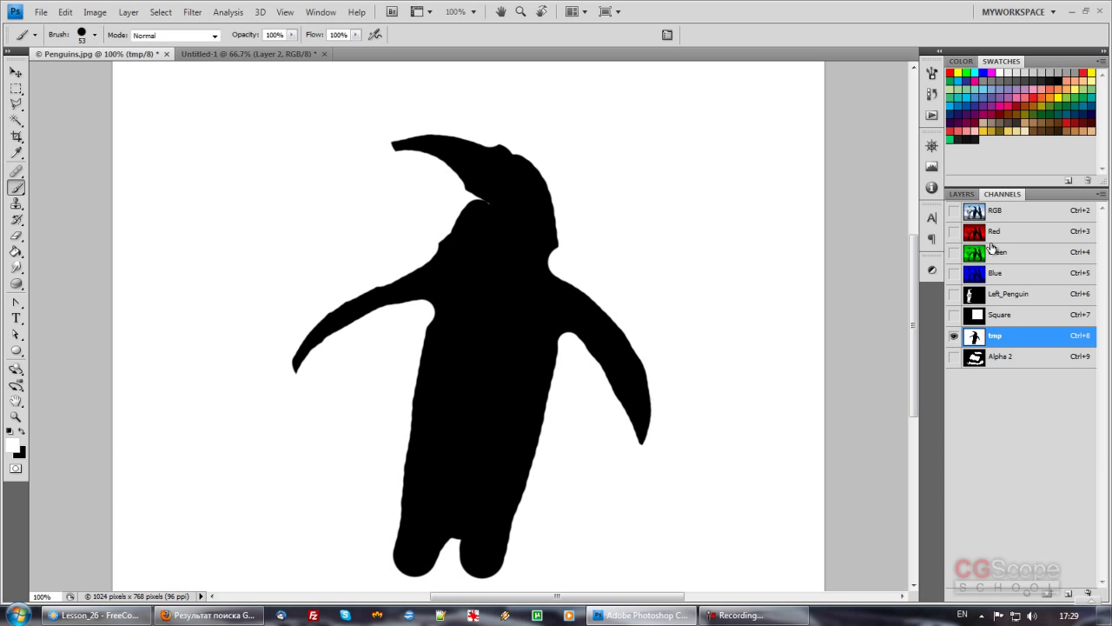
Compare tmp with the colour photo, then delete the tmp channel and view Alpha 2
{"action": "left_click", "coordinate": [975, 212]}
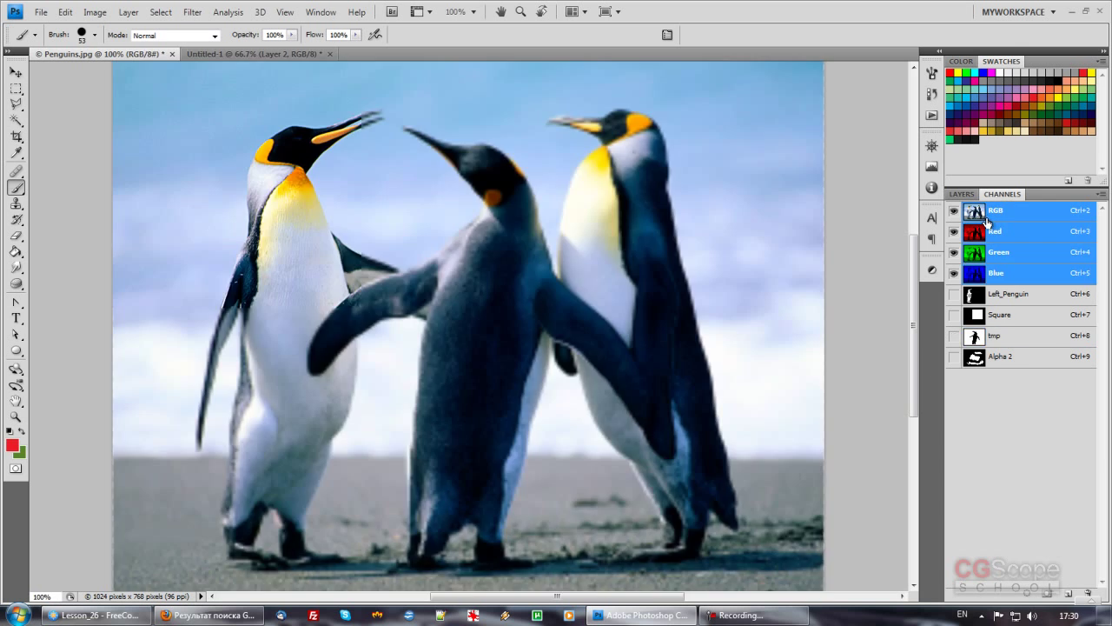
{"action": "left_click", "coordinate": [977, 337]}
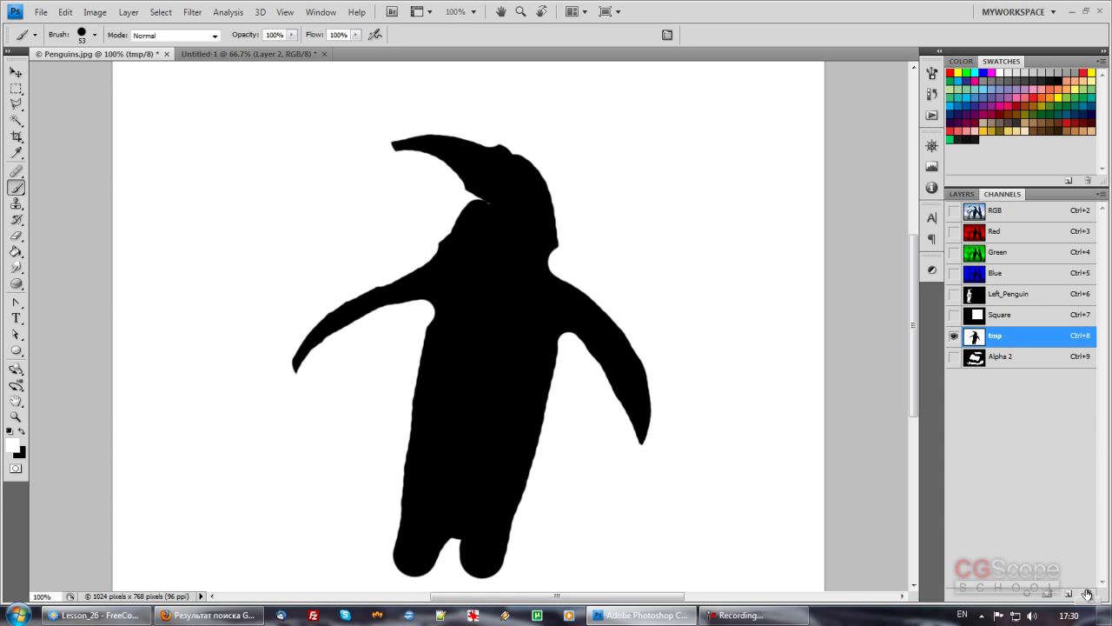
{"action": "left_click", "coordinate": [1087, 595]}
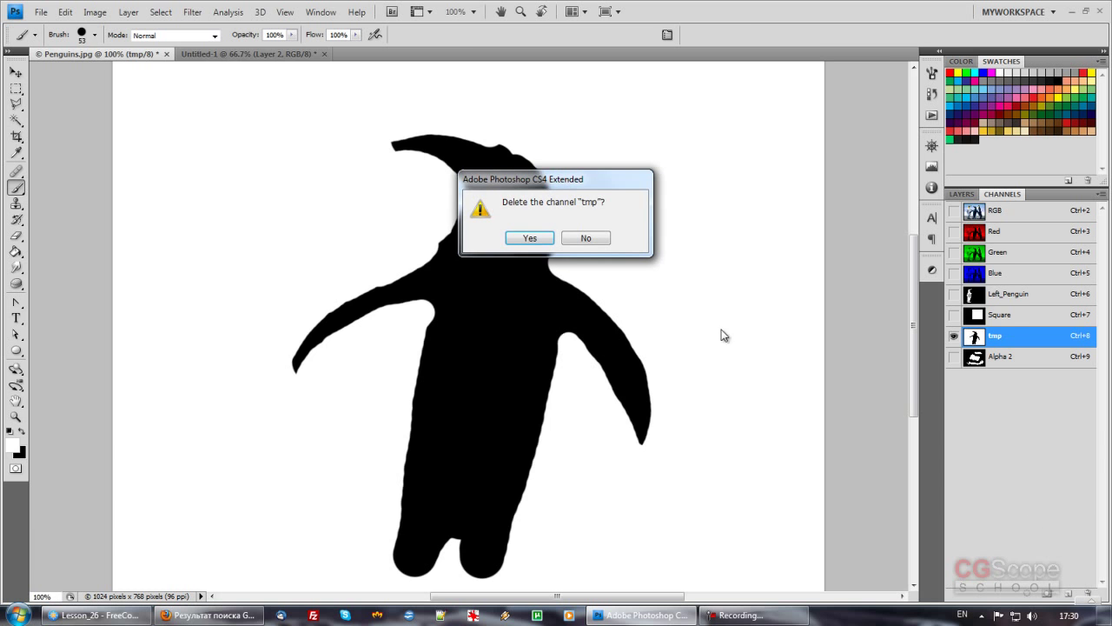
{"action": "left_click", "coordinate": [531, 239]}
{"action": "left_click", "coordinate": [1033, 339]}
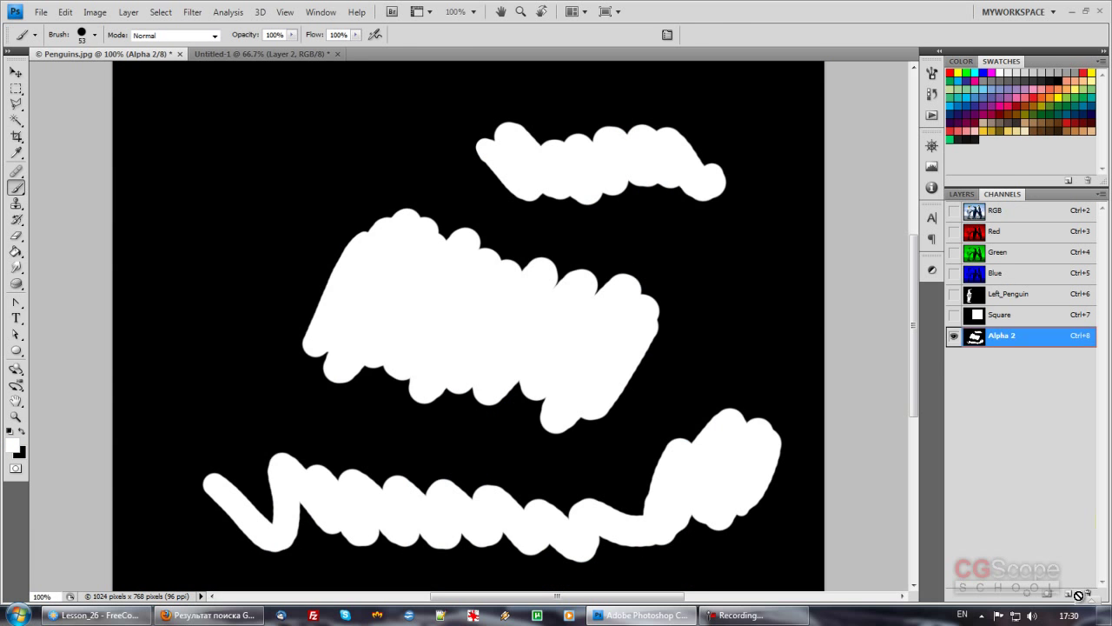
Delete the Alpha 2 scribble channel and display the Square channel's rectangle mask
{"action": "left_click", "coordinate": [1088, 592]}
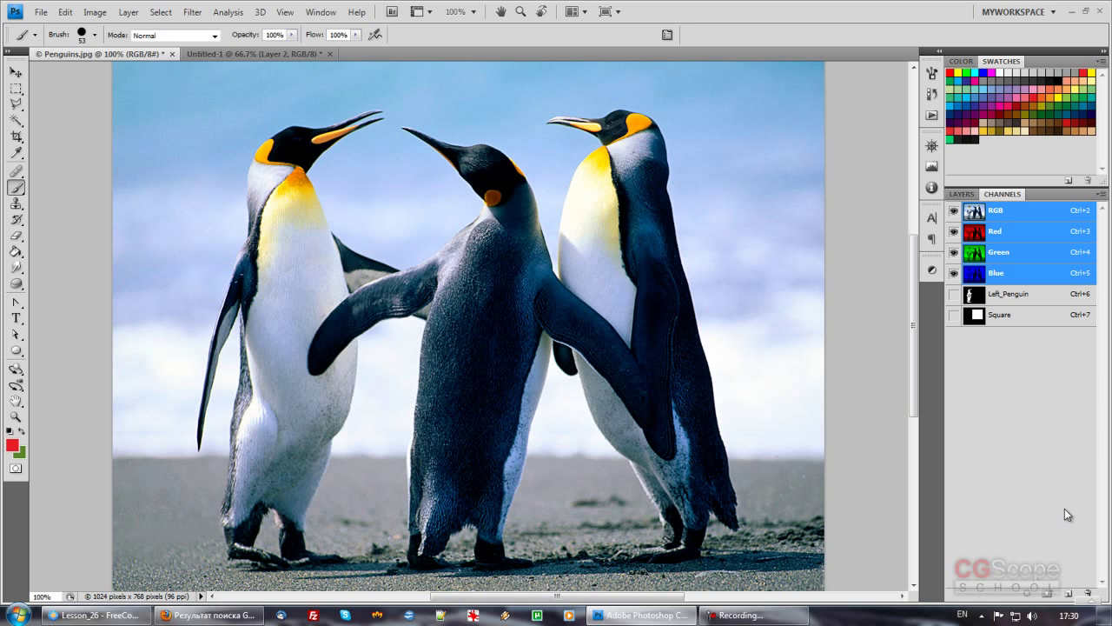
{"action": "left_click", "coordinate": [1017, 323]}
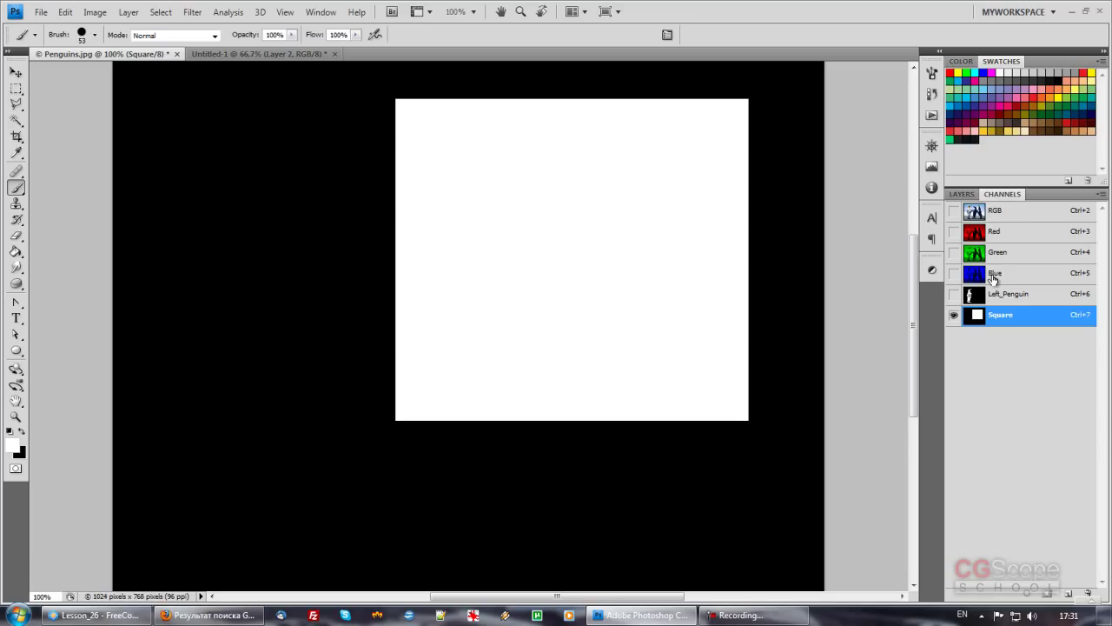
Toggle between the RGB photo and the Square mask, ending on the full-colour RGB view
{"action": "left_click", "coordinate": [1010, 212]}
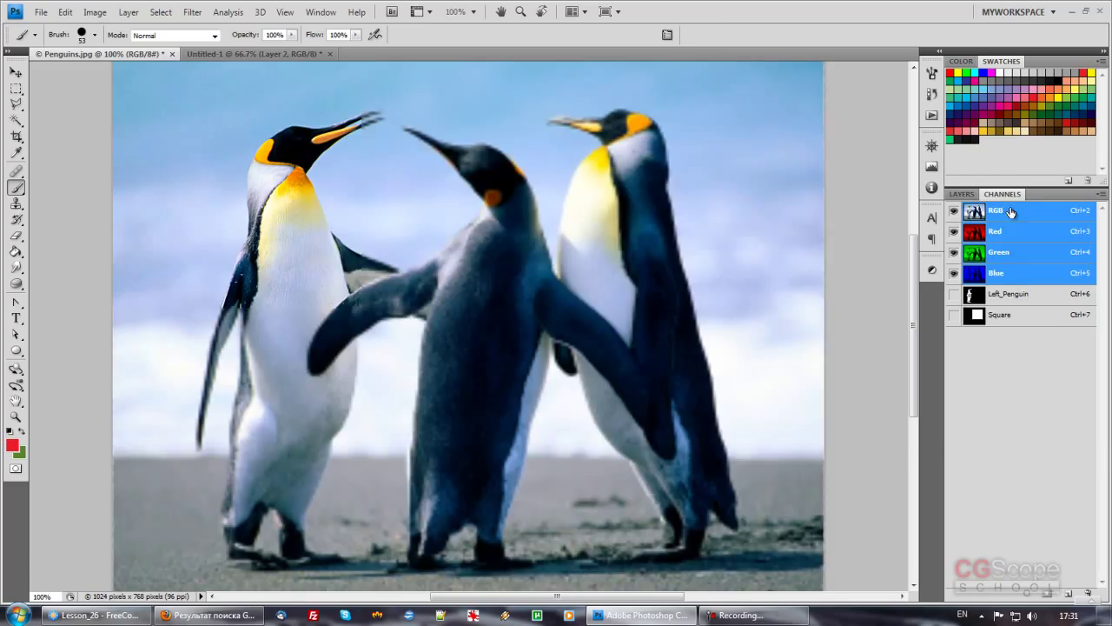
{"action": "left_click", "coordinate": [1018, 318]}
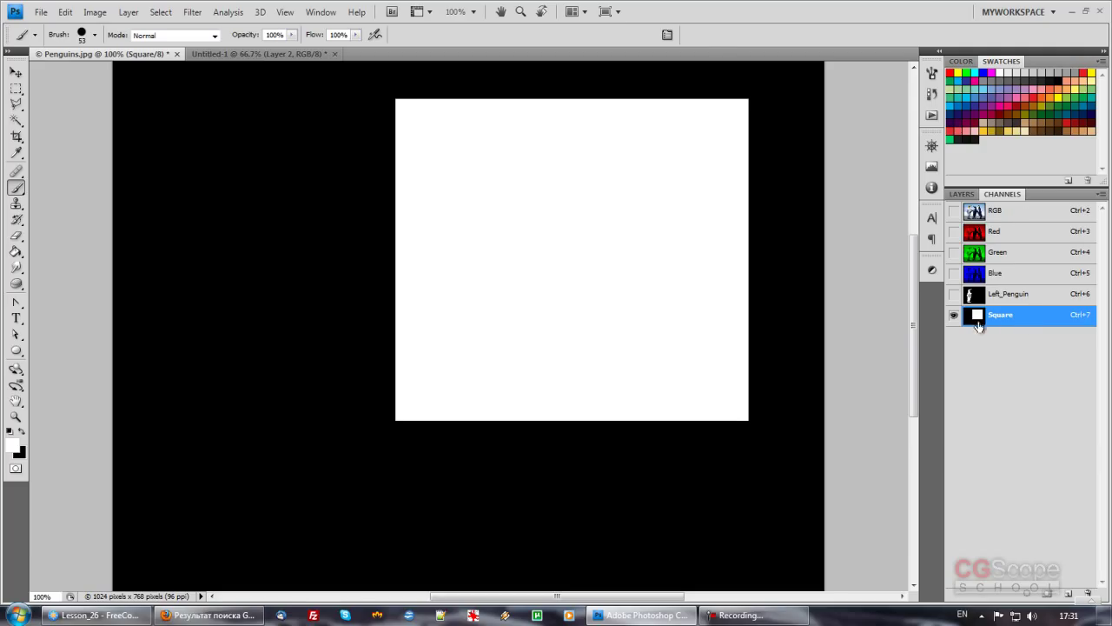
{"action": "left_click", "coordinate": [1025, 213]}
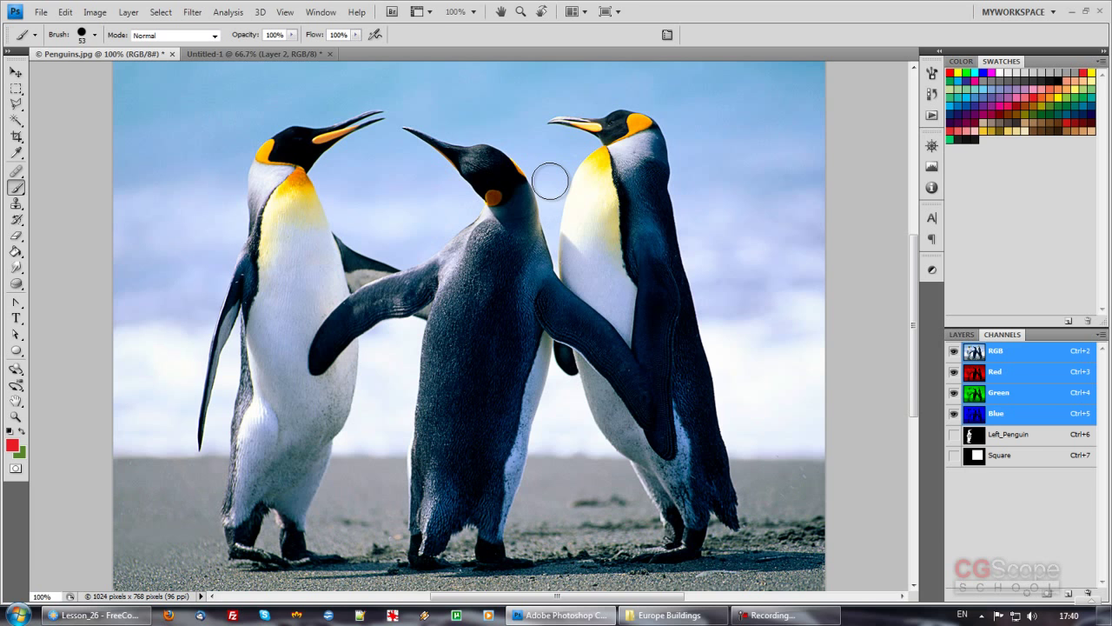
Select the Left_Penguin and Square channels together and drag them to the trash
{"action": "left_click", "coordinate": [1043, 436]}
{"action": "left_click", "coordinate": [1036, 456], "text": "shift"}
{"action": "left_click_drag", "start_coordinate": [1035, 457], "coordinate": [1086, 594]}
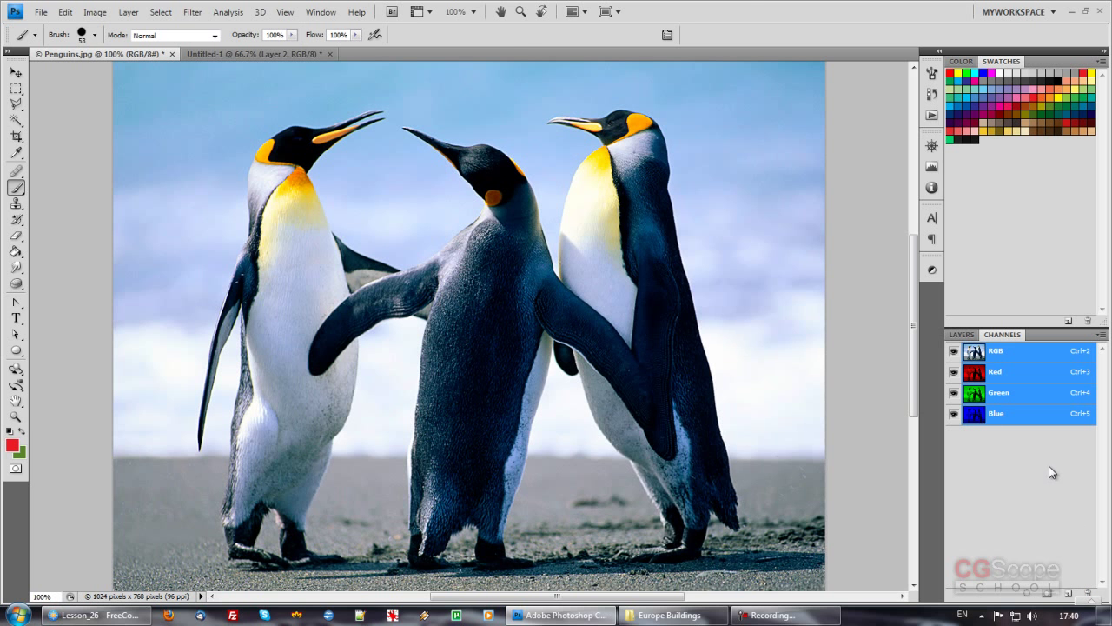
Save an elliptical selection and a rectangular selection around the middle penguin as two alpha channels
{"action": "left_click", "coordinate": [16, 88]}
{"action": "left_click", "coordinate": [52, 100]}
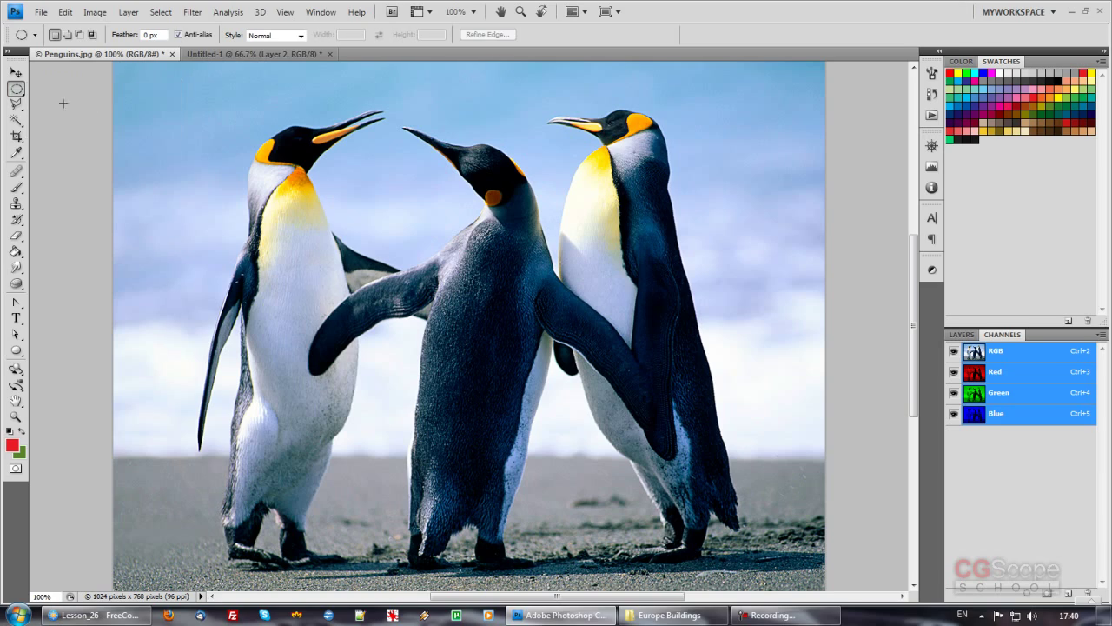
{"action": "mouse_move", "coordinate": [259, 153]}
{"action": "left_mouse_down"}
{"action": "mouse_move", "coordinate": [533, 322]}
{"action": "mouse_move", "coordinate": [506, 279]}
{"action": "left_mouse_up"}
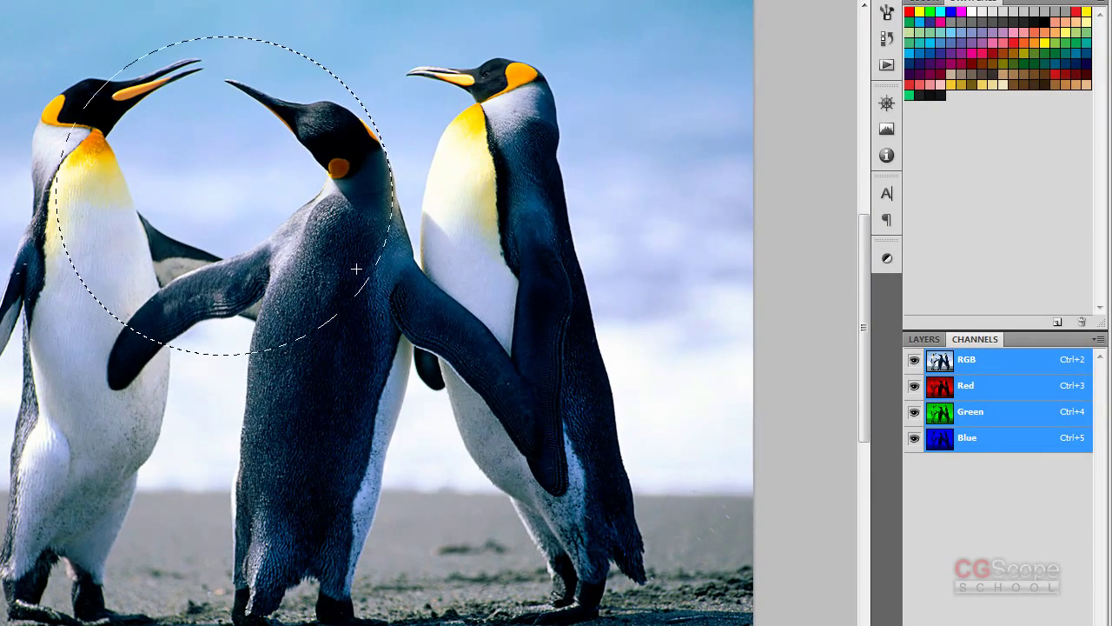
{"action": "left_click", "coordinate": [1008, 618]}
{"action": "key", "text": "ctrl+d"}
{"action": "left_click_drag", "start_coordinate": [523, 511], "coordinate": [155, 165]}
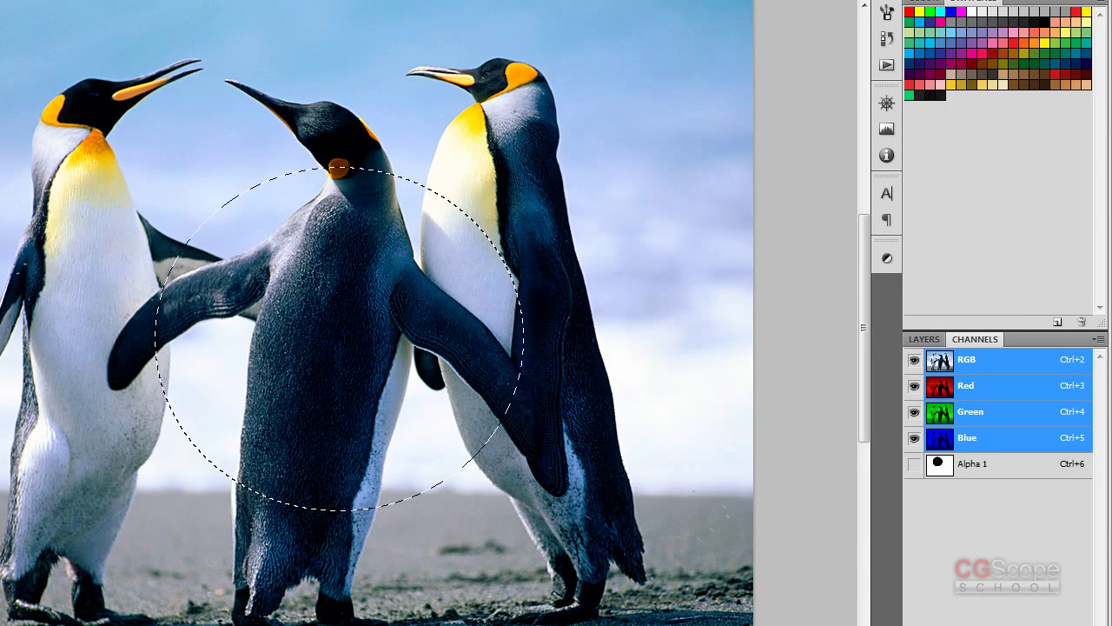
{"action": "left_click", "coordinate": [409, 448]}
{"action": "left_click_drag", "start_coordinate": [484, 504], "coordinate": [193, 54]}
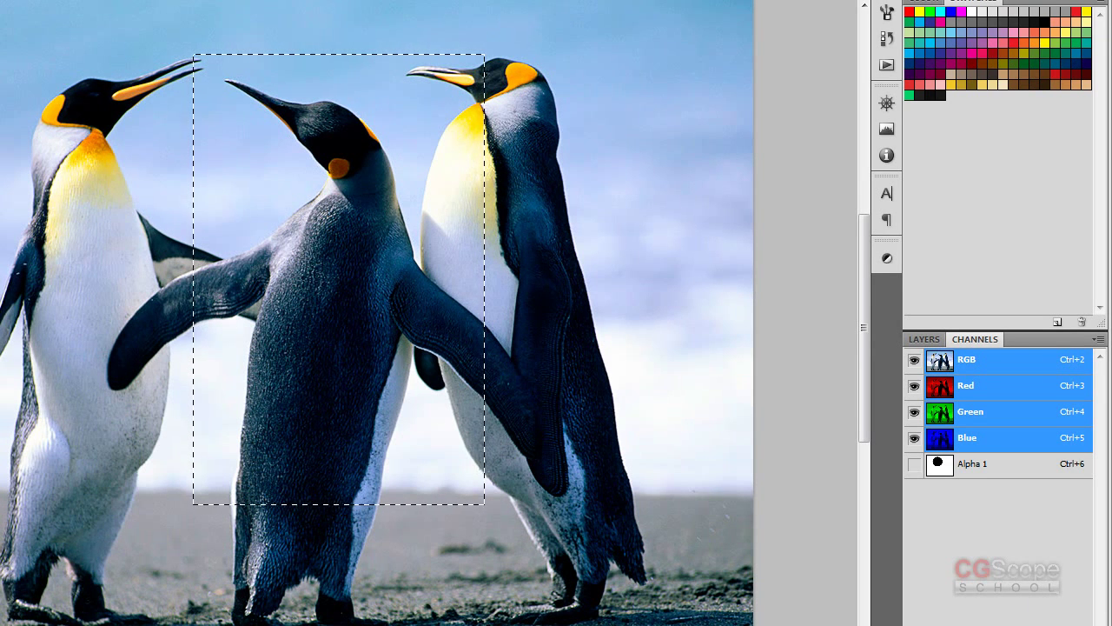
{"action": "left_click", "coordinate": [1034, 619]}
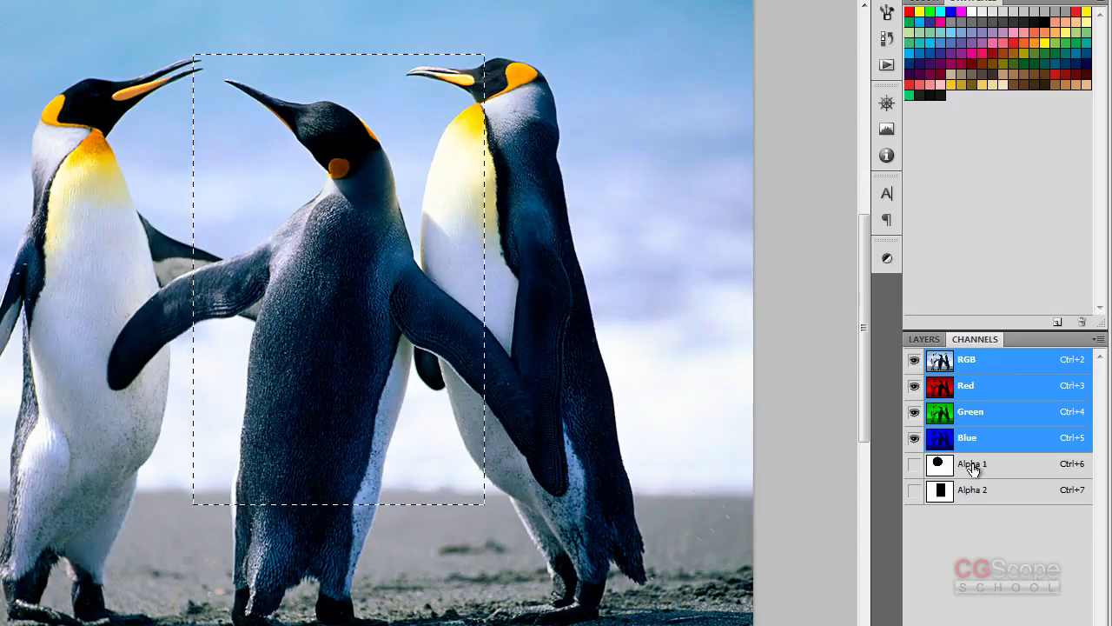
Rename Alpha 1 to circle and Alpha 2 to rectangle, then deselect
{"action": "double_click", "coordinate": [973, 465]}
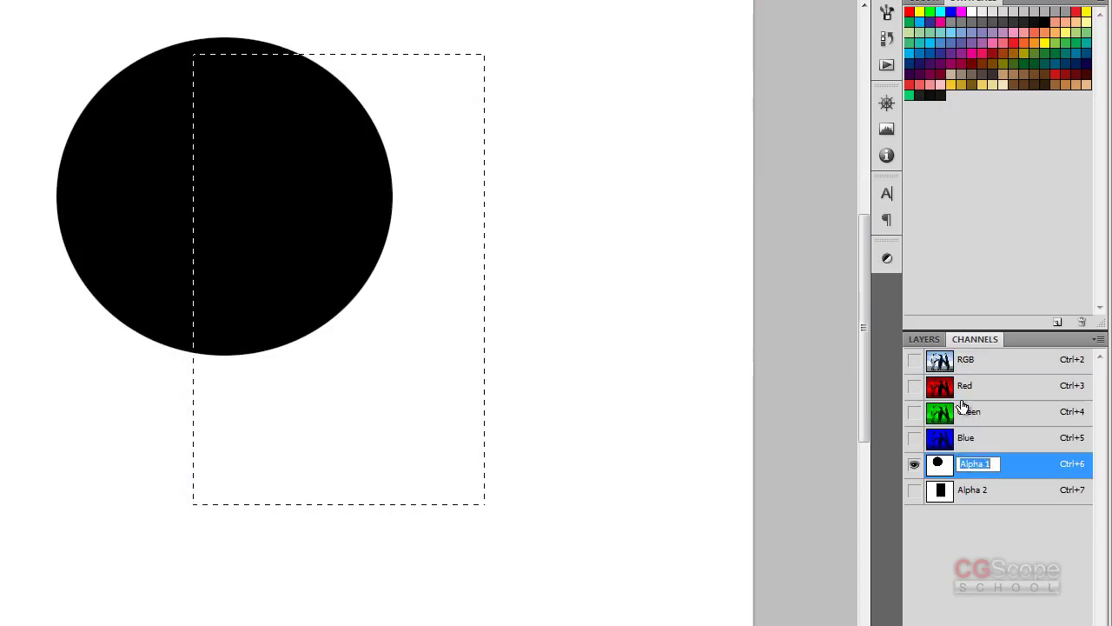
{"action": "type", "text": "circe"}
{"action": "key", "text": "Return"}
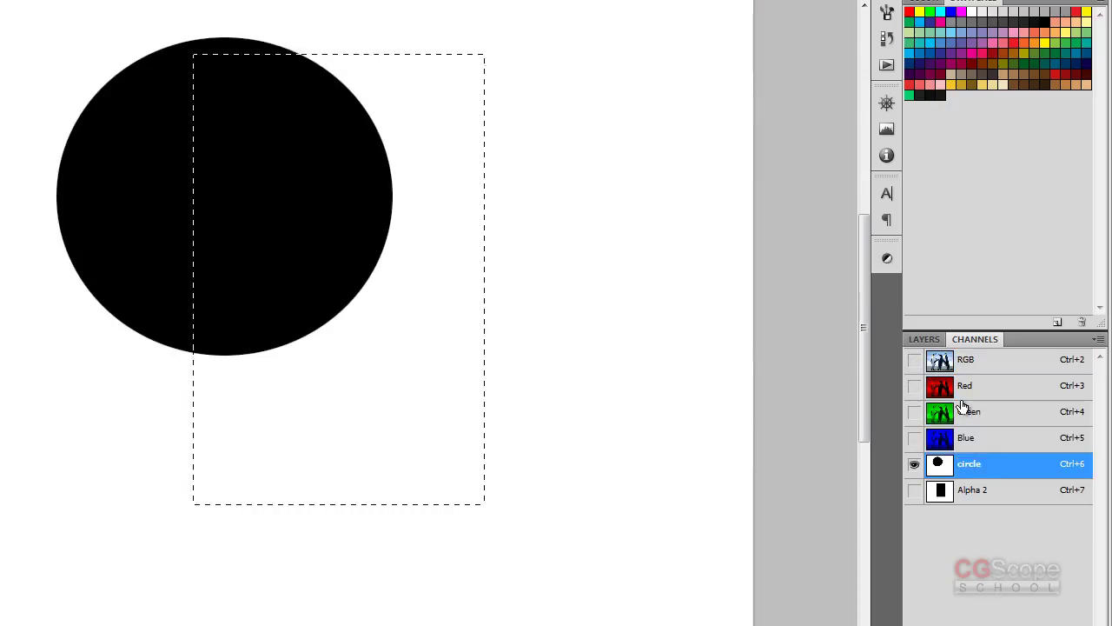
{"action": "double_click", "coordinate": [972, 490]}
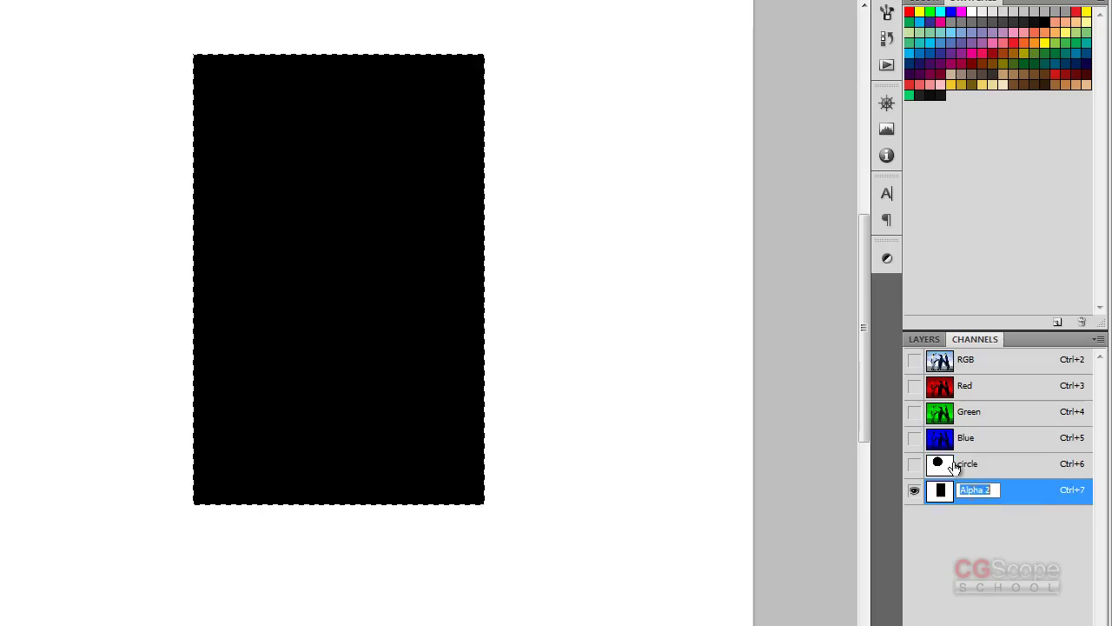
{"action": "type", "text": "rectangle"}
{"action": "key", "text": "Return"}
{"action": "key", "text": "ctrl+d"}
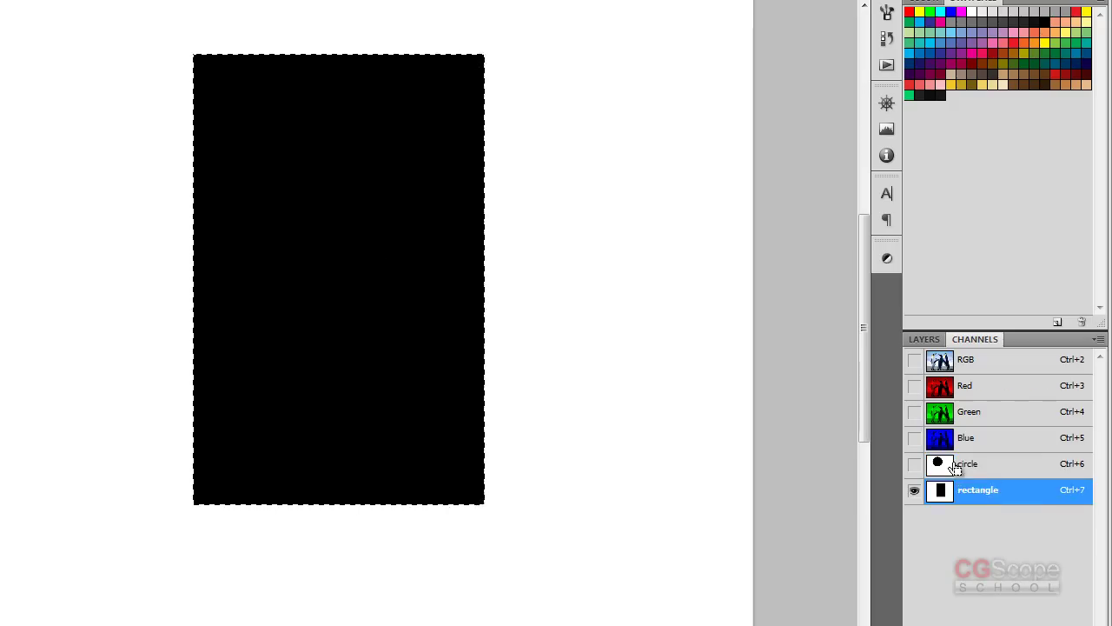
Draw a wide rectangular marquee across the penguins in the RGB view and open Load Selection
{"action": "left_click", "coordinate": [999, 370]}
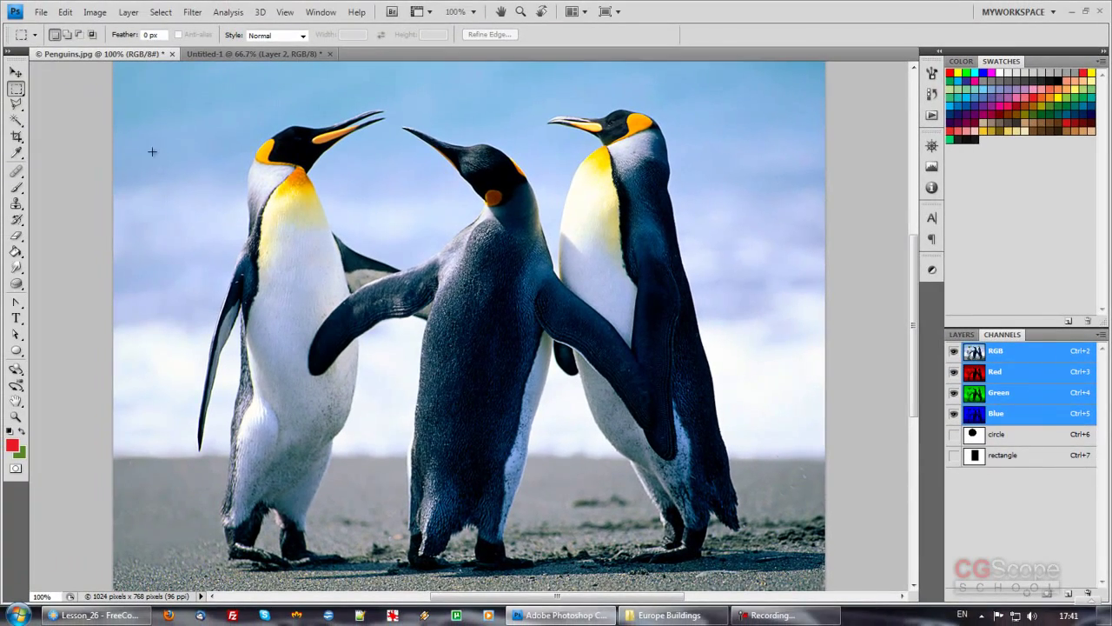
{"action": "left_click_drag", "start_coordinate": [507, 291], "coordinate": [787, 371]}
{"action": "left_click_drag", "start_coordinate": [158, 135], "coordinate": [791, 361]}
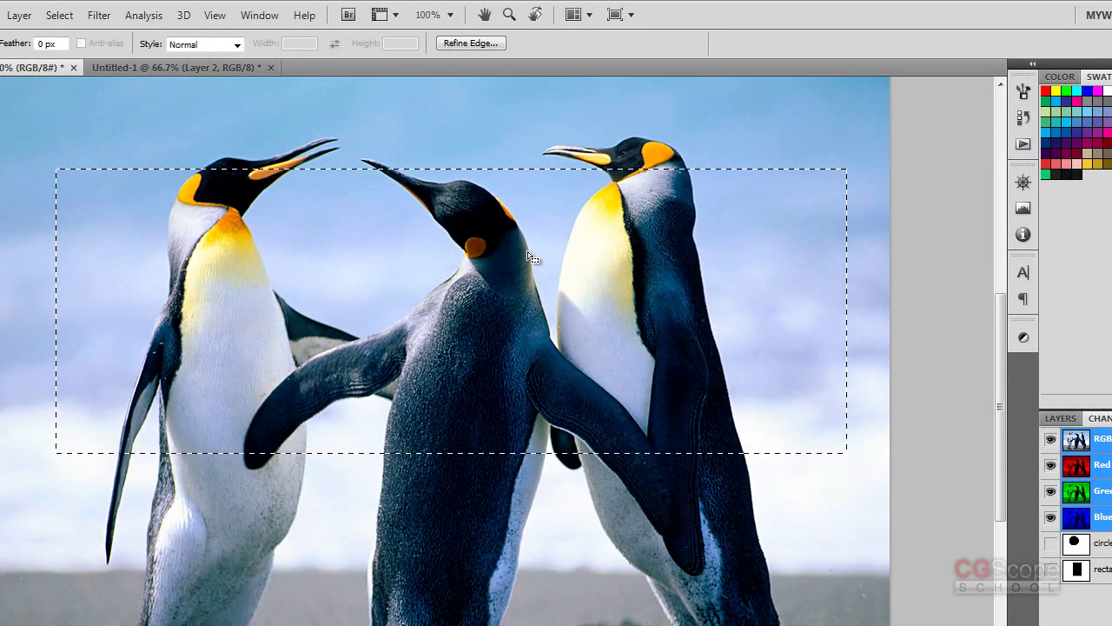
{"action": "left_click", "coordinate": [60, 17]}
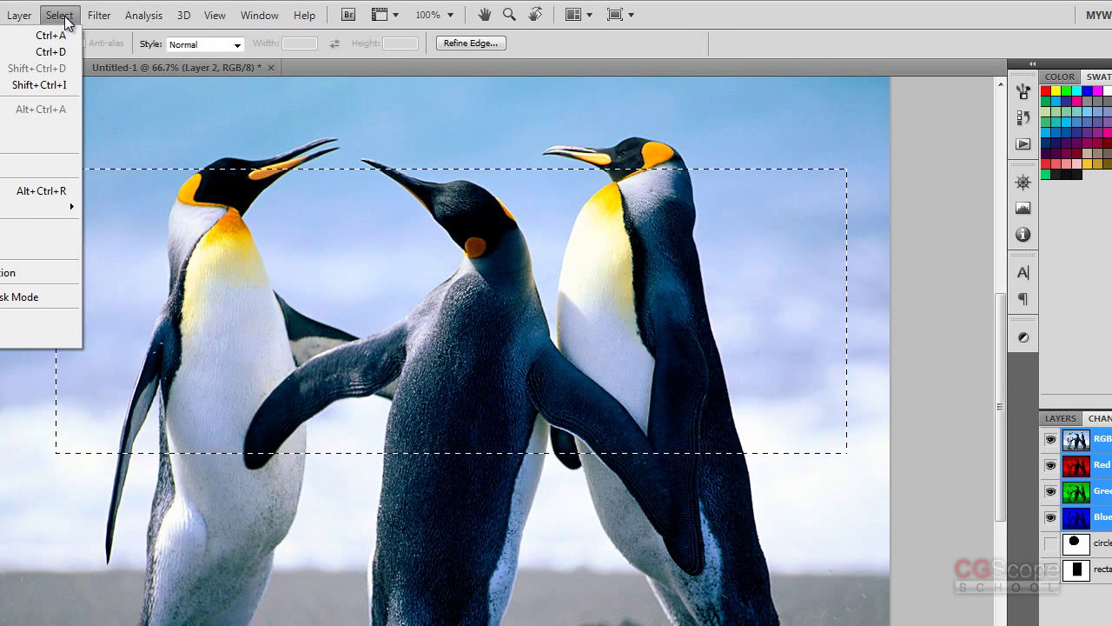
{"action": "left_click", "coordinate": [14, 323]}
Load the circle channel with Add to Selection, merging it into the rectangular selection
{"action": "left_click_drag", "start_coordinate": [578, 144], "coordinate": [732, 173]}
{"action": "left_click", "coordinate": [643, 240]}
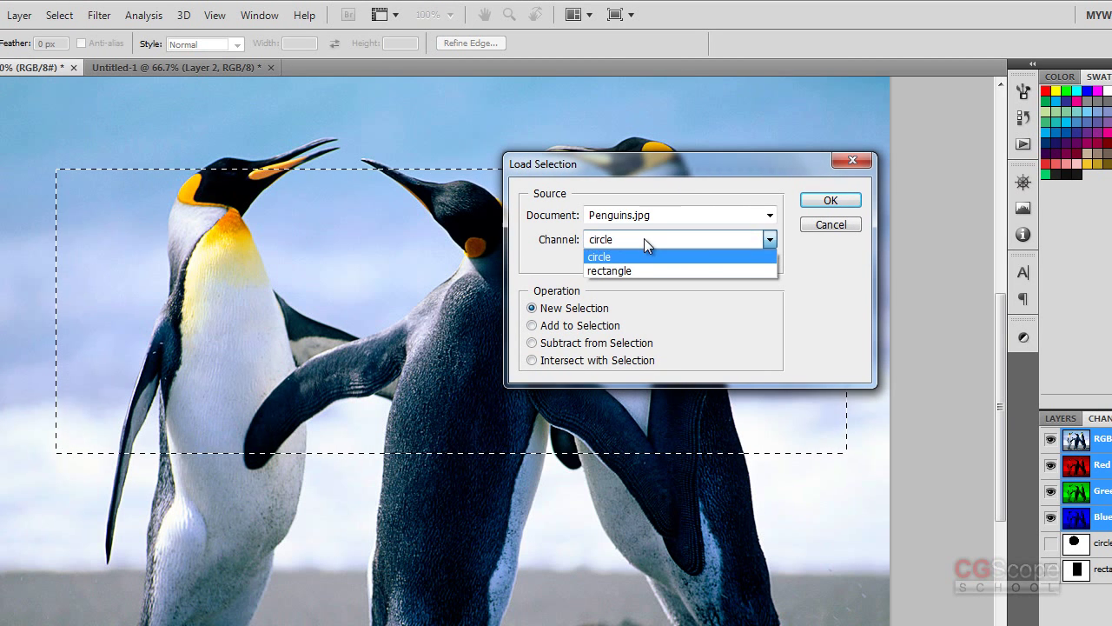
{"action": "left_click", "coordinate": [620, 257]}
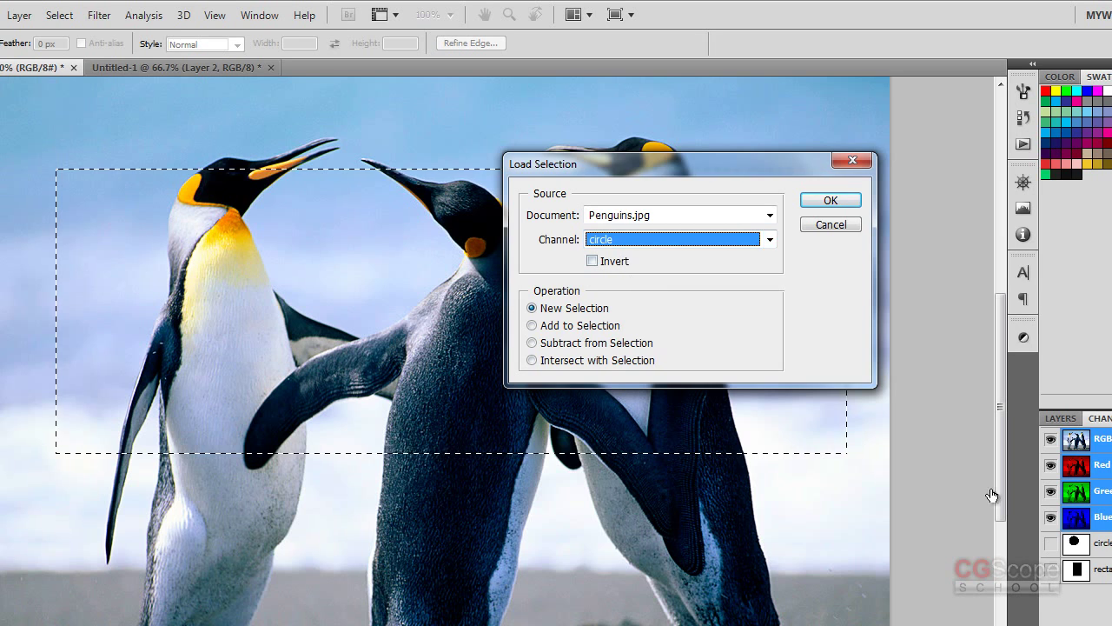
{"action": "left_click_drag", "start_coordinate": [732, 165], "coordinate": [824, 148]}
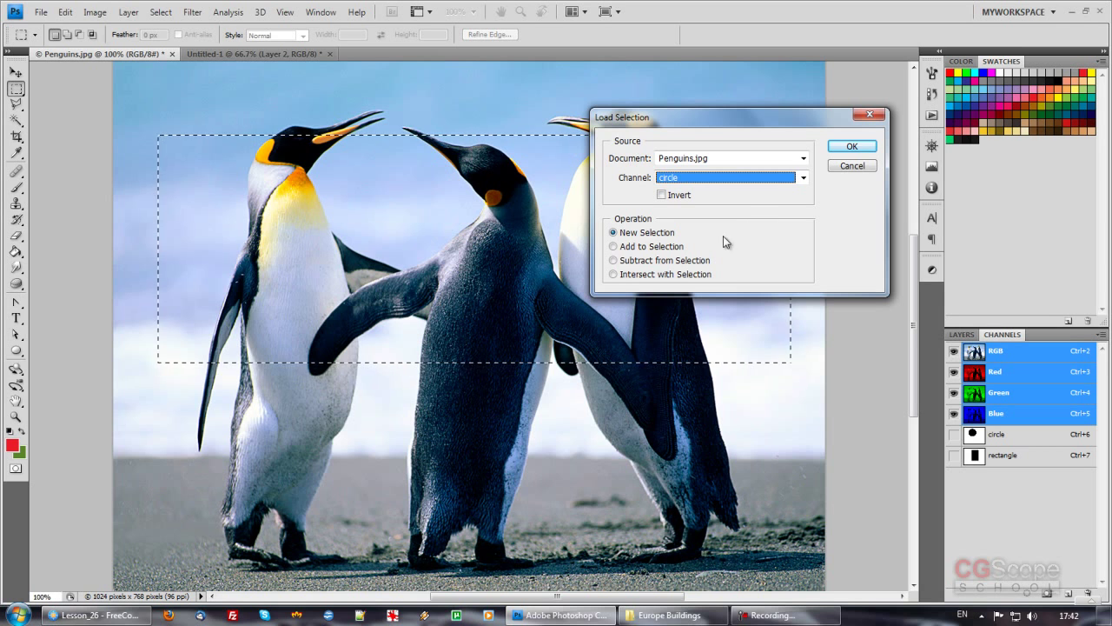
{"action": "left_click", "coordinate": [631, 248]}
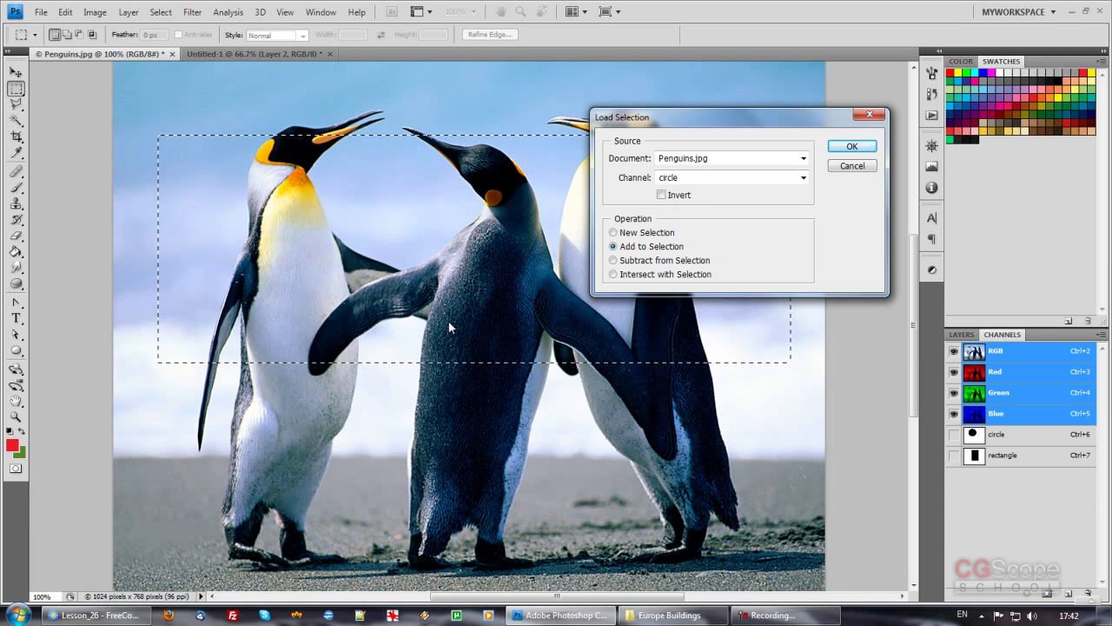
{"action": "left_click", "coordinate": [844, 150]}
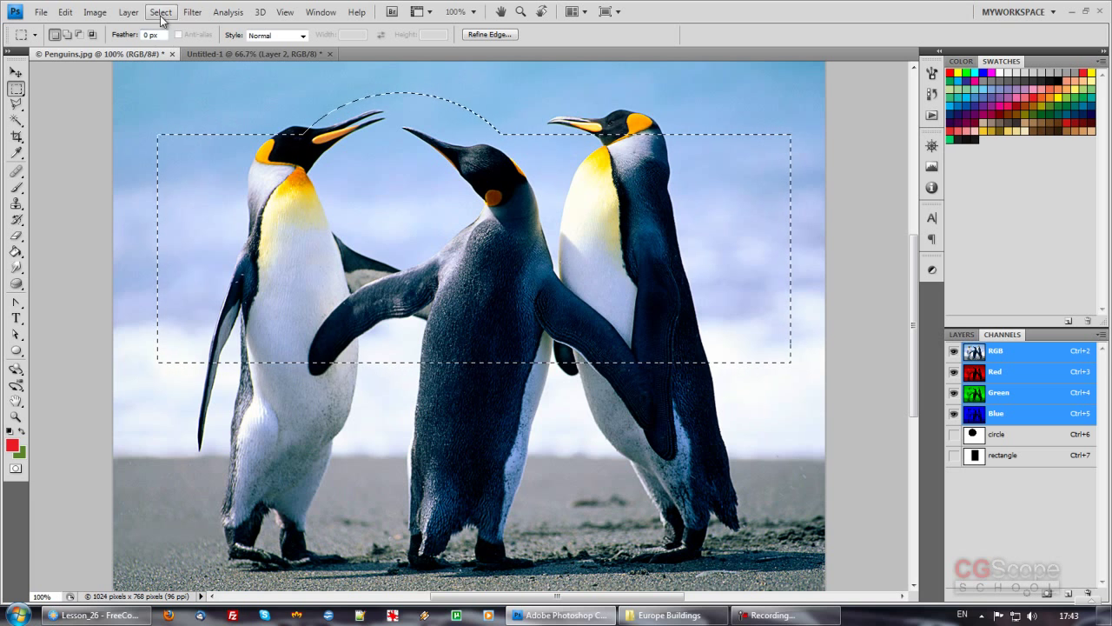
{"action": "left_click", "coordinate": [161, 12]}
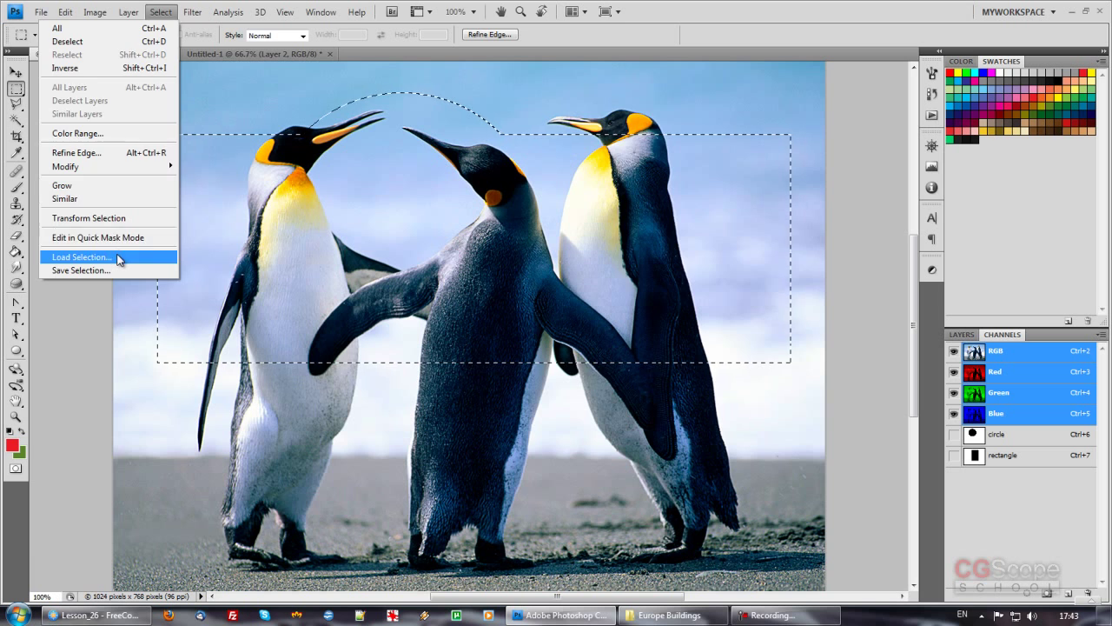
Load the rectangle channel with Add to Selection, then undo back to the plain rectangle
{"action": "left_click", "coordinate": [119, 259]}
{"action": "left_click", "coordinate": [716, 177]}
{"action": "left_click", "coordinate": [704, 201]}
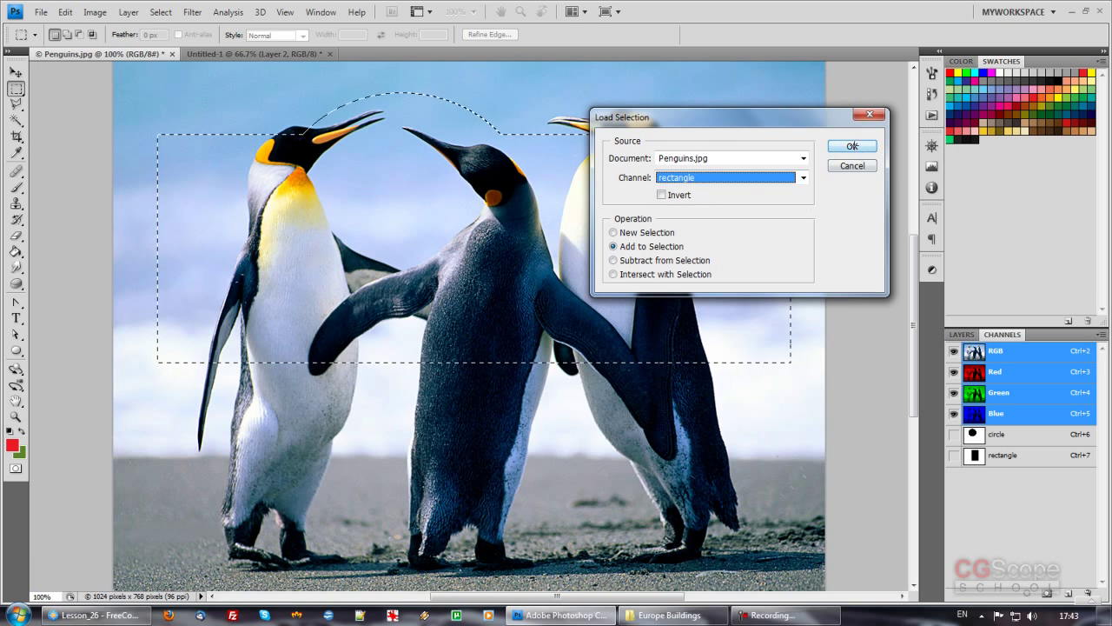
{"action": "left_click", "coordinate": [852, 146]}
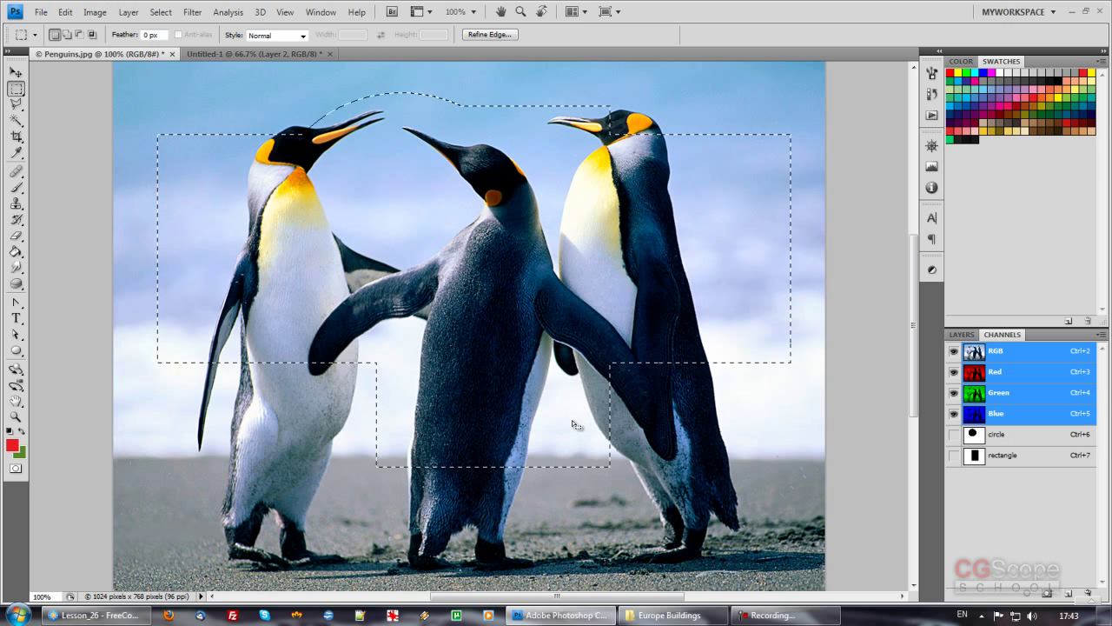
{"action": "key", "text": "ctrl+alt+z"}
{"action": "key", "text": "ctrl+alt+z"}
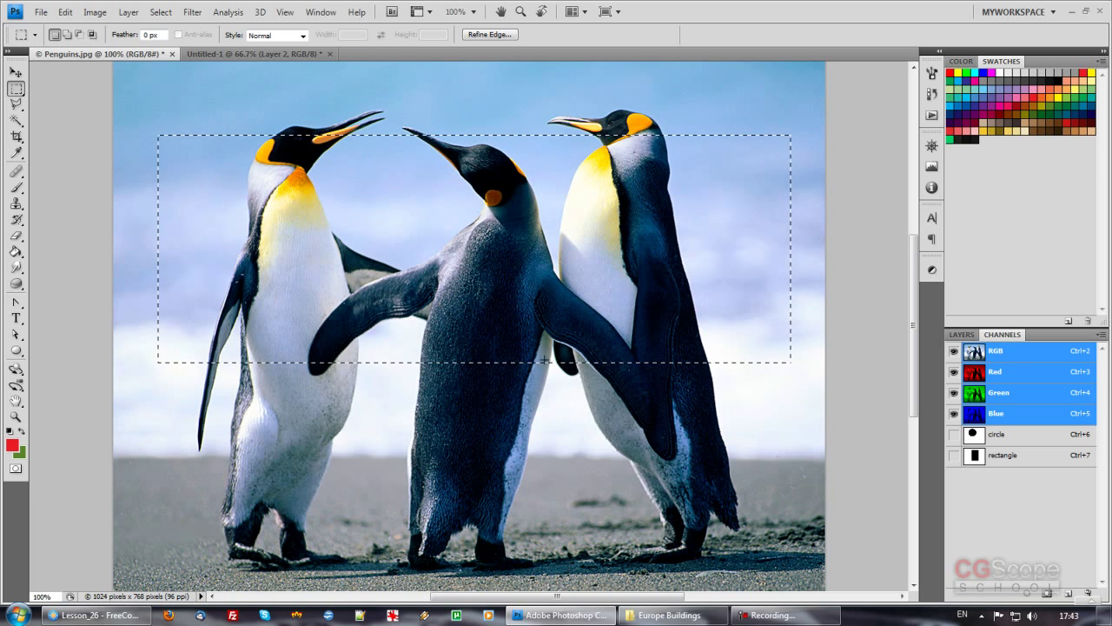
Load the circle channel with Subtract from Selection to cut it from the rectangle
{"action": "left_click", "coordinate": [160, 13]}
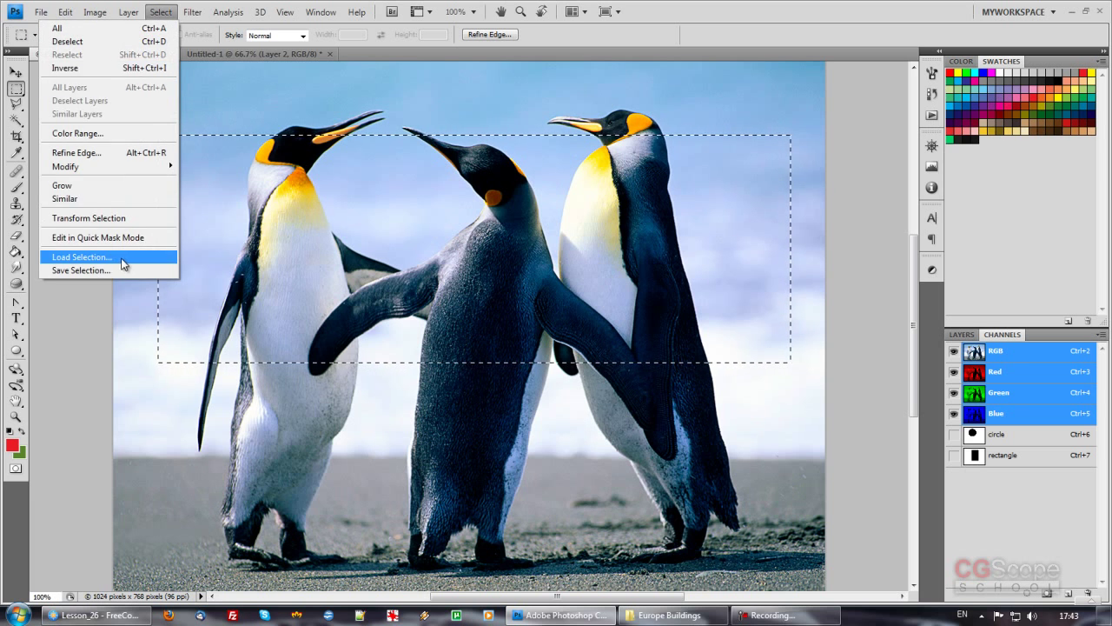
{"action": "left_click", "coordinate": [123, 257]}
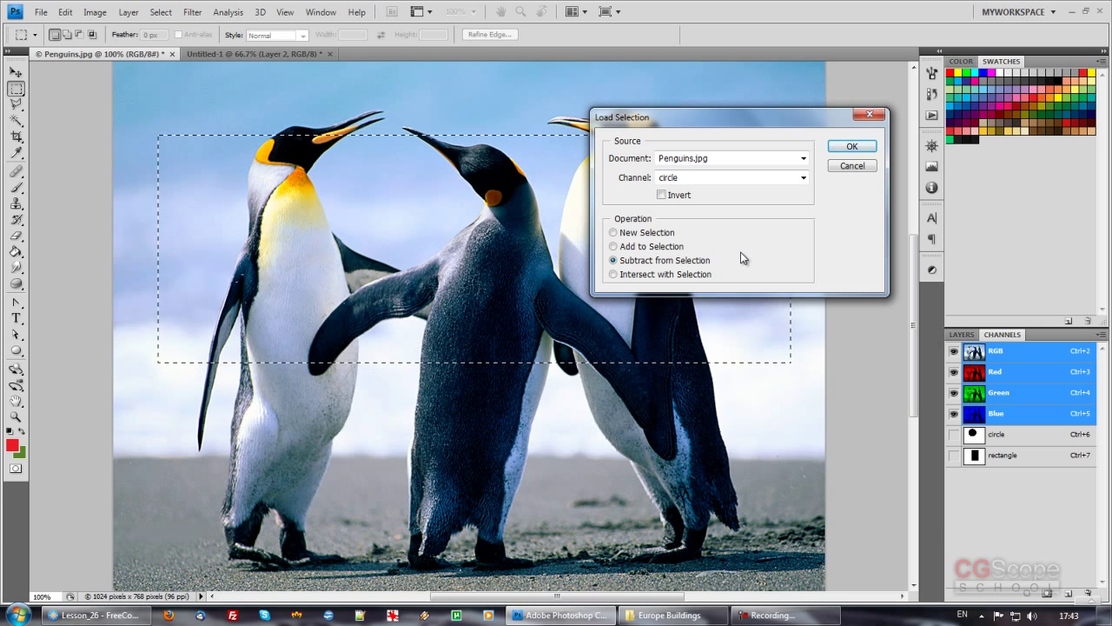
{"action": "left_click", "coordinate": [848, 147]}
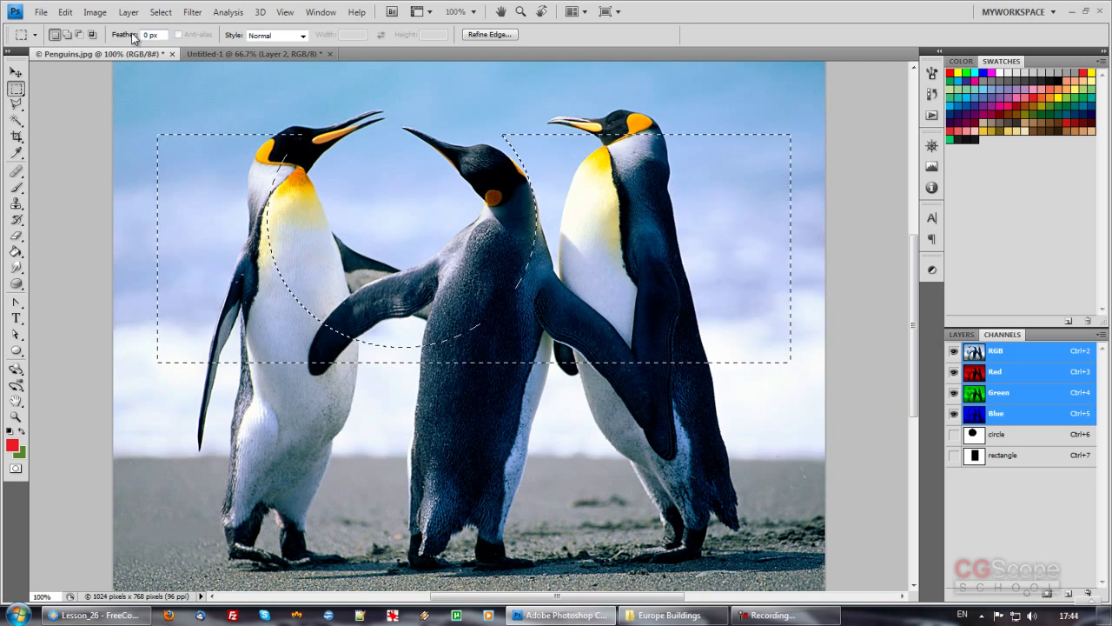
Open Save Selection and cancel it without creating a new channel
{"action": "left_click", "coordinate": [160, 13]}
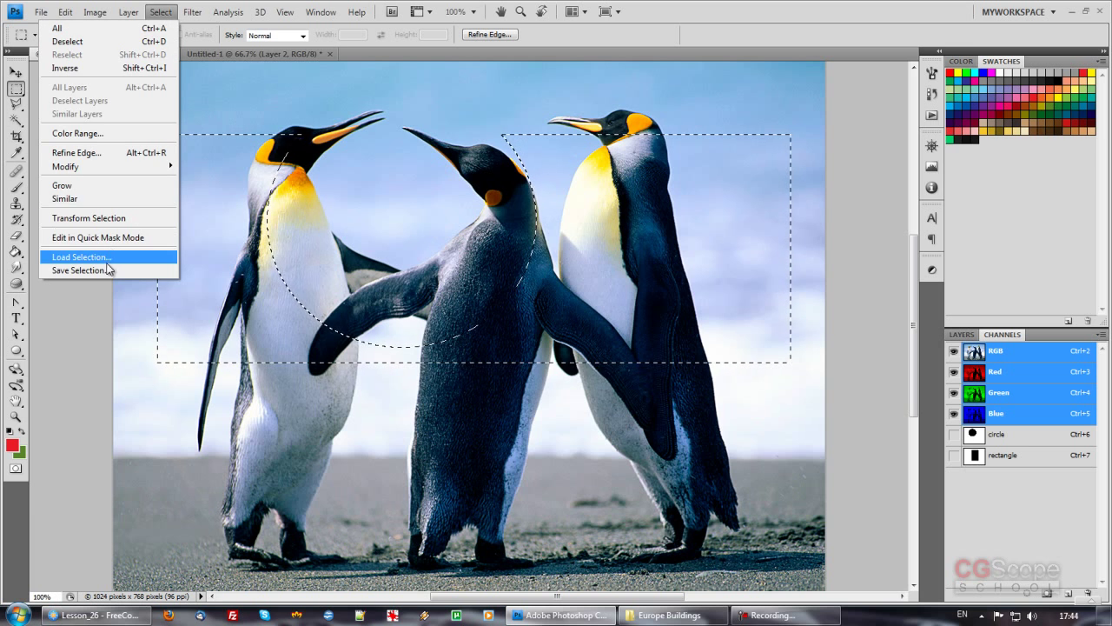
{"action": "left_click", "coordinate": [104, 270]}
{"action": "left_click", "coordinate": [772, 240]}
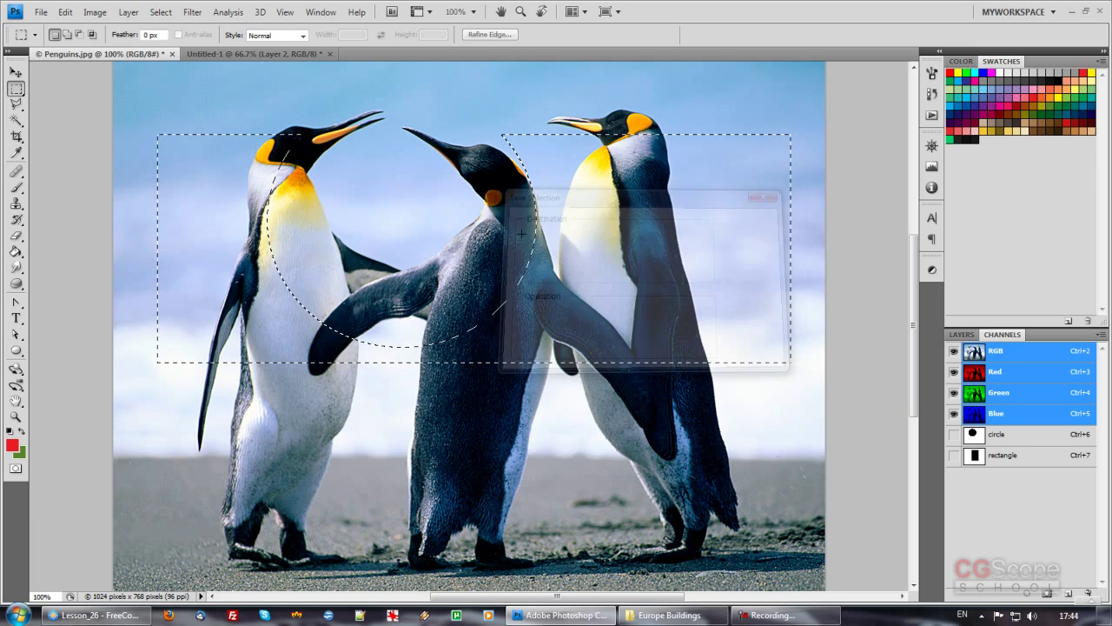
Load the rectangle channel with Subtract from Selection, then reopen Load Selection defaulting to circle
{"action": "left_click", "coordinate": [161, 12]}
{"action": "left_click", "coordinate": [83, 256]}
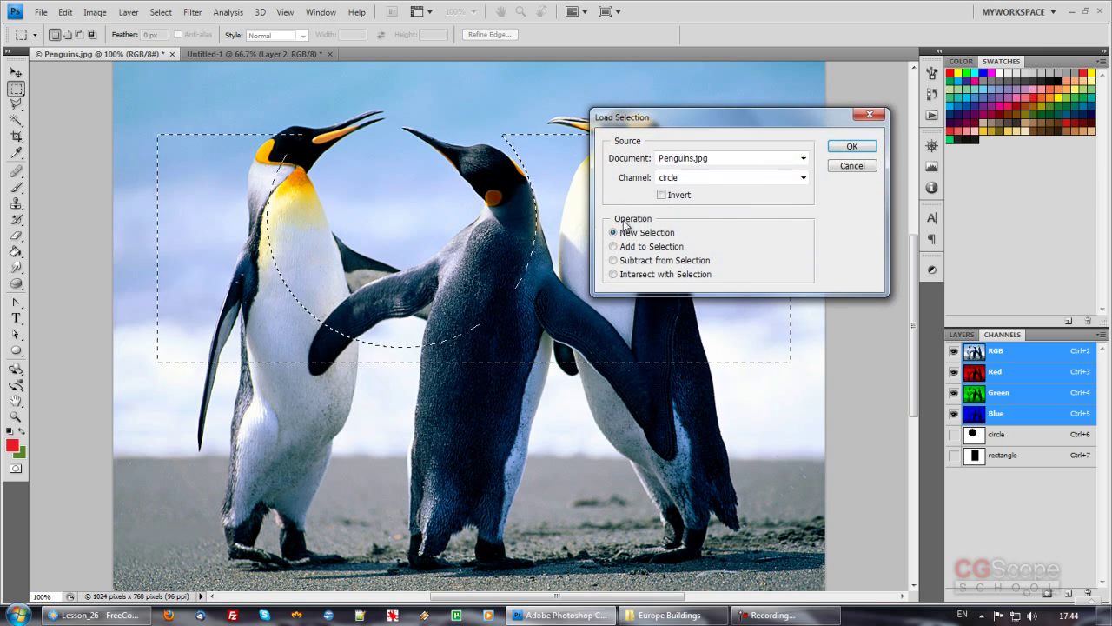
{"action": "left_click", "coordinate": [718, 179]}
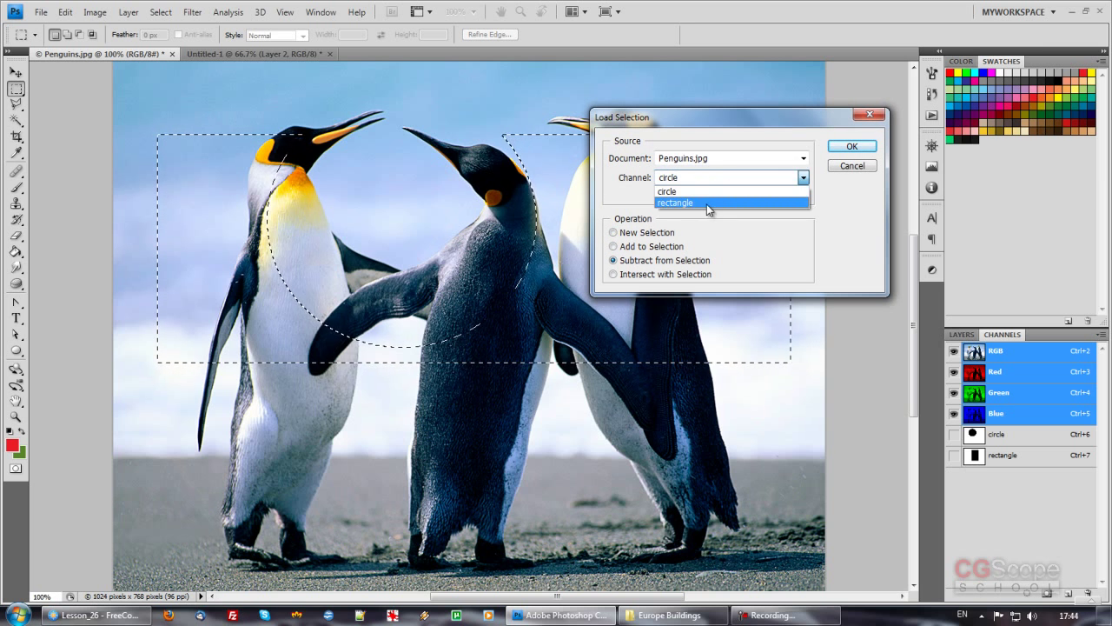
{"action": "left_click", "coordinate": [782, 202]}
{"action": "left_click", "coordinate": [850, 147]}
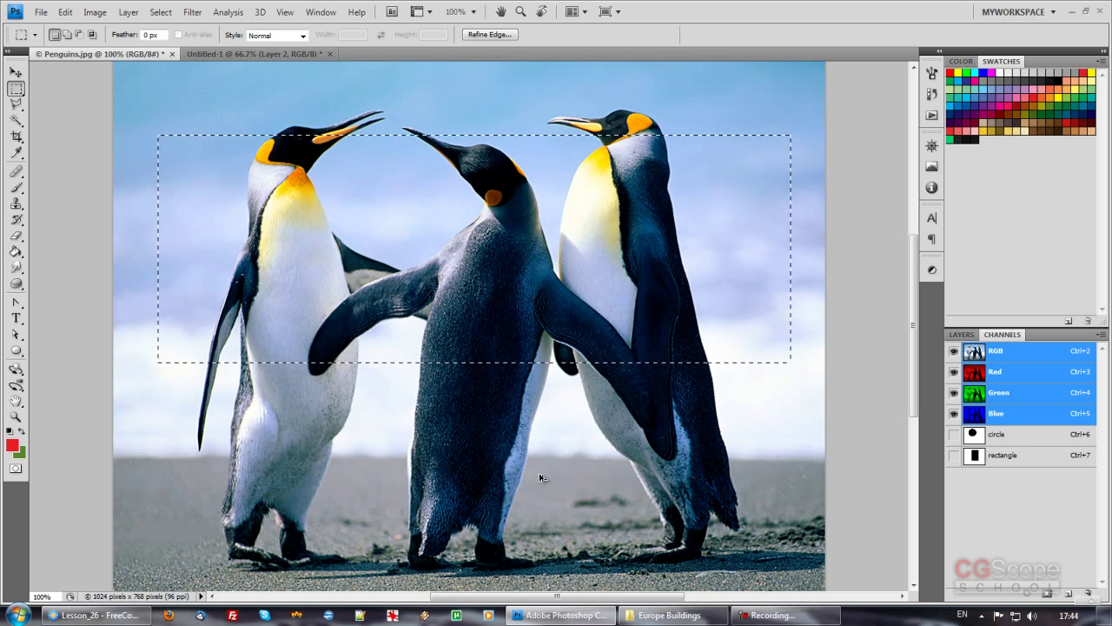
{"action": "left_click", "coordinate": [161, 12]}
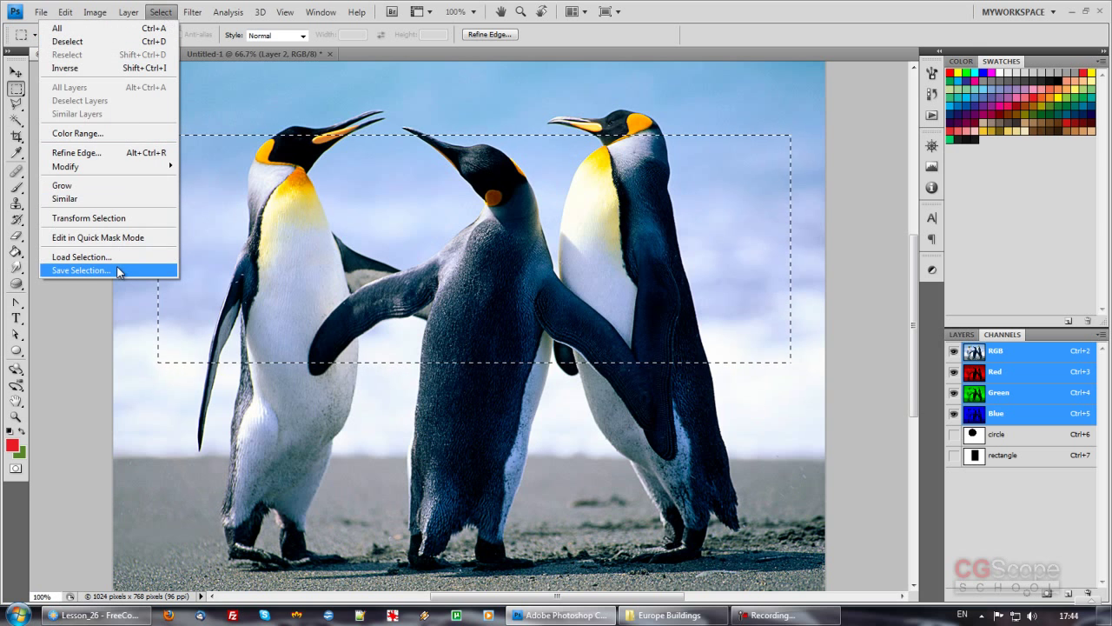
{"action": "left_click", "coordinate": [113, 257]}
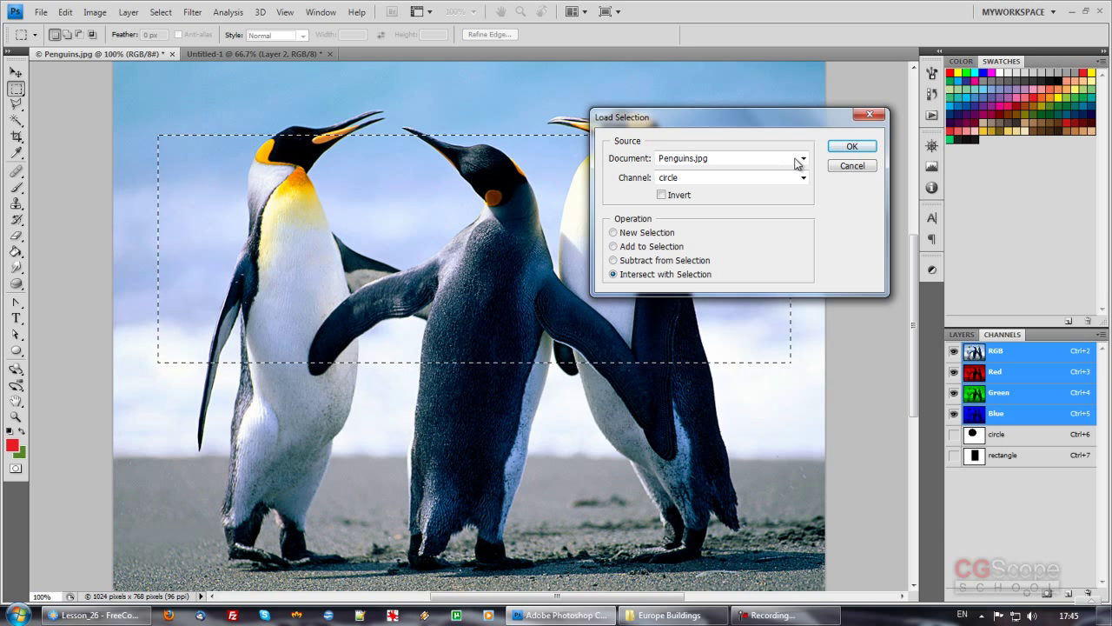
Intersect the selection with the circle channel, then also intersect it with the rectangle channel
{"action": "left_click", "coordinate": [841, 146]}
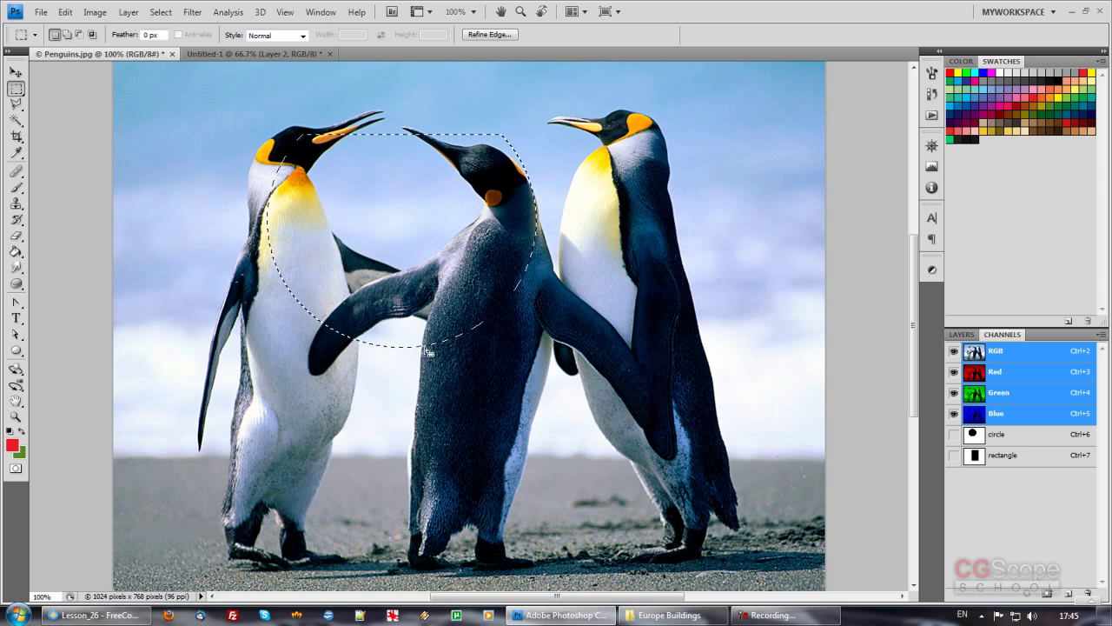
{"action": "left_click", "coordinate": [161, 12]}
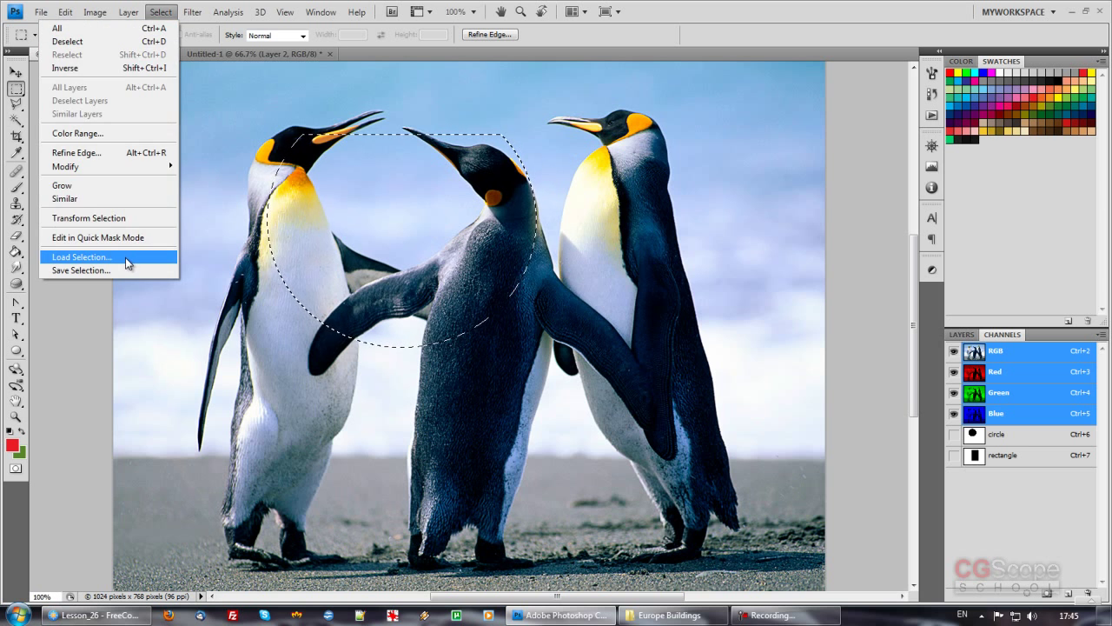
{"action": "left_click", "coordinate": [125, 257]}
{"action": "left_click", "coordinate": [739, 177]}
{"action": "left_click", "coordinate": [708, 199]}
{"action": "left_click", "coordinate": [530, 206]}
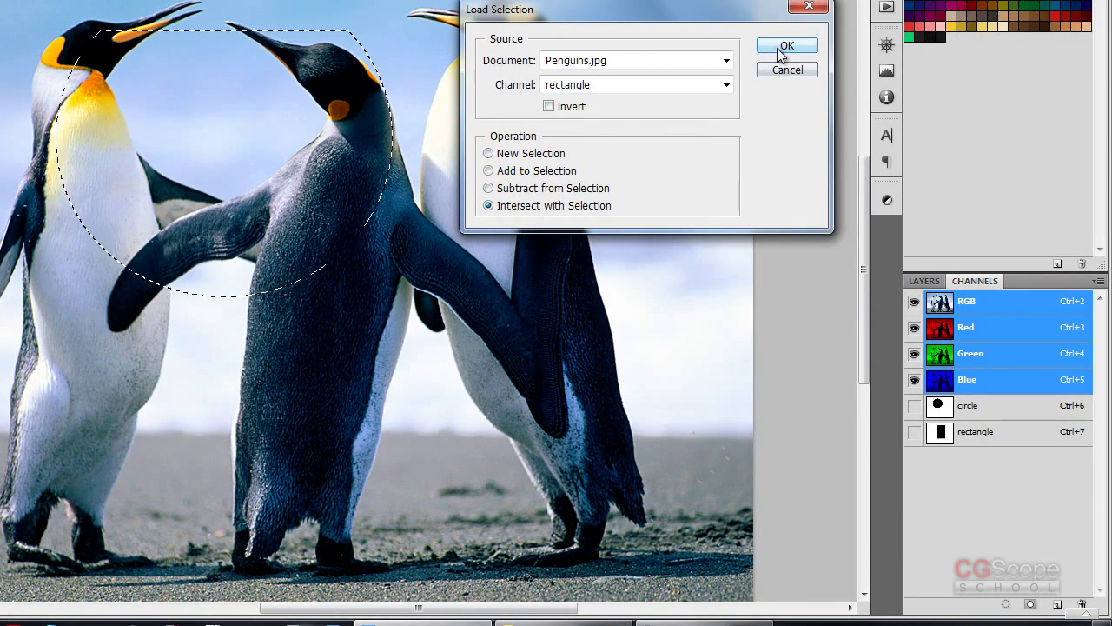
{"action": "left_click", "coordinate": [786, 45]}
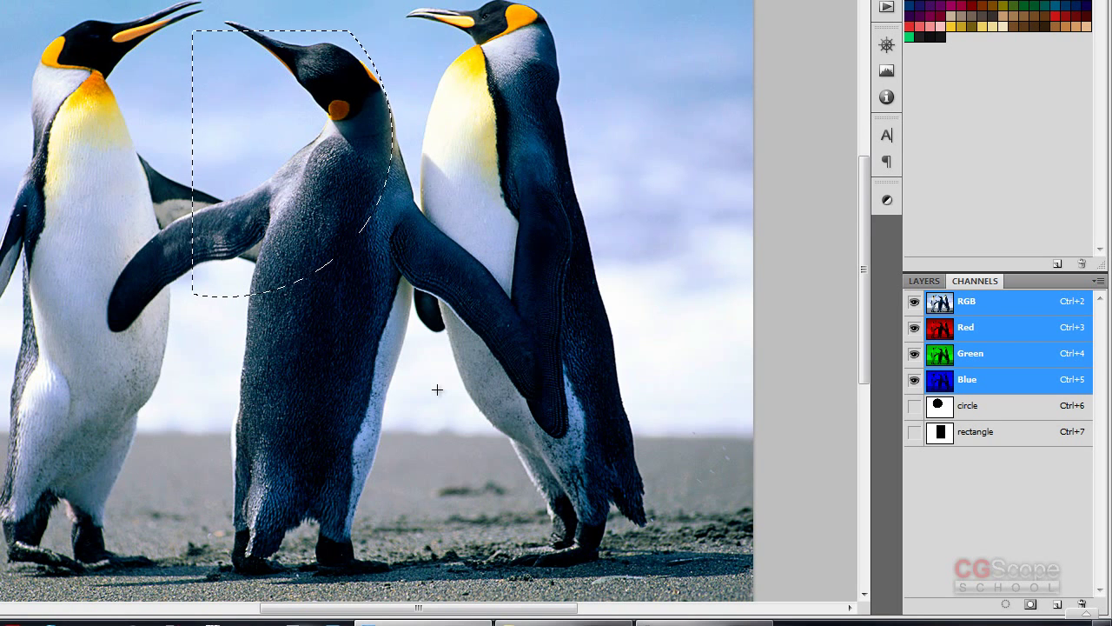
Load the circle channel as a new selection, then undo back to the rectangle
{"action": "key", "text": "ctrl+d"}
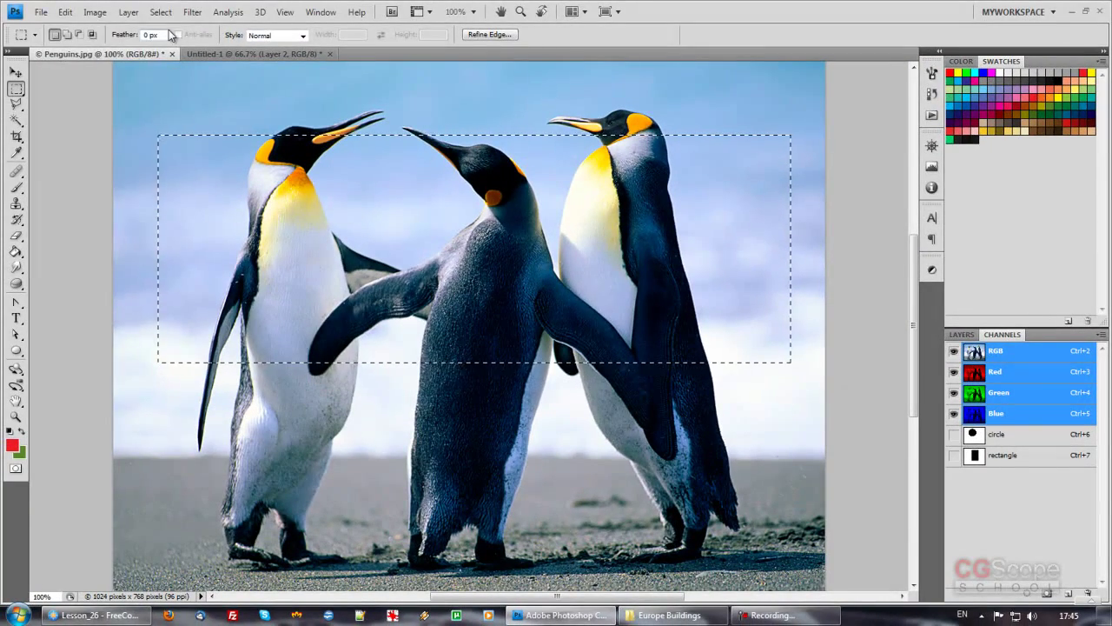
{"action": "left_click", "coordinate": [161, 12]}
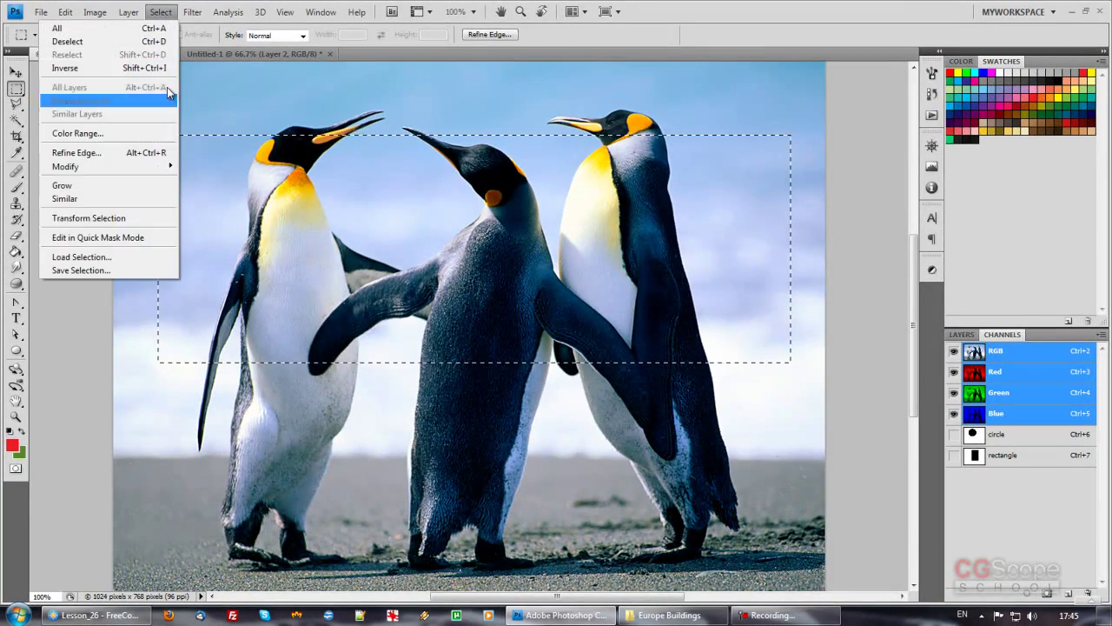
{"action": "left_click", "coordinate": [120, 256]}
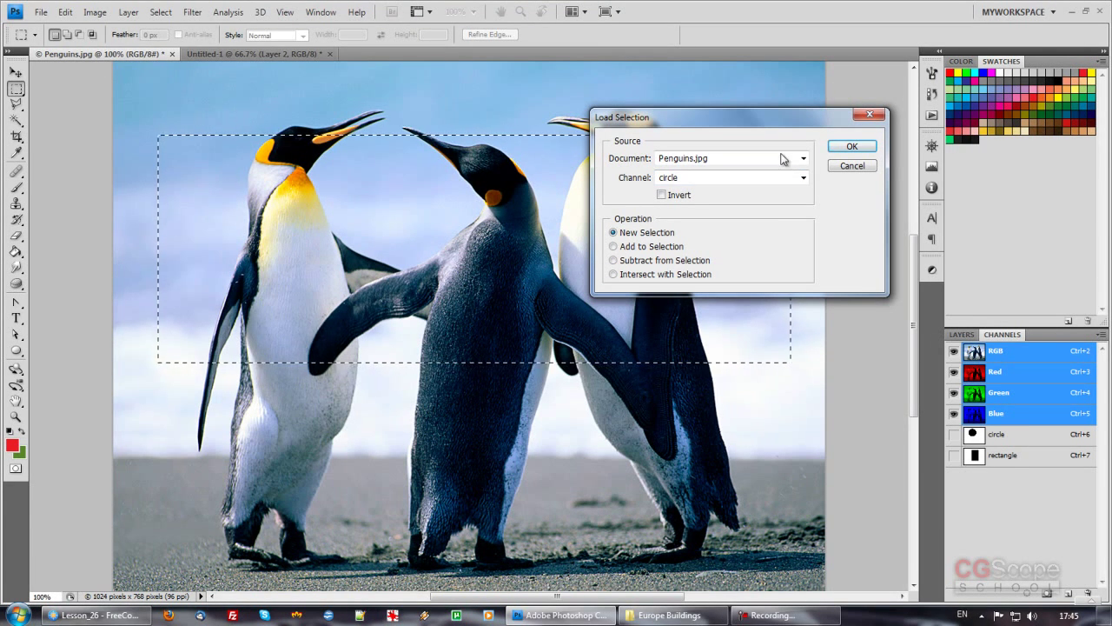
{"action": "left_click", "coordinate": [851, 148]}
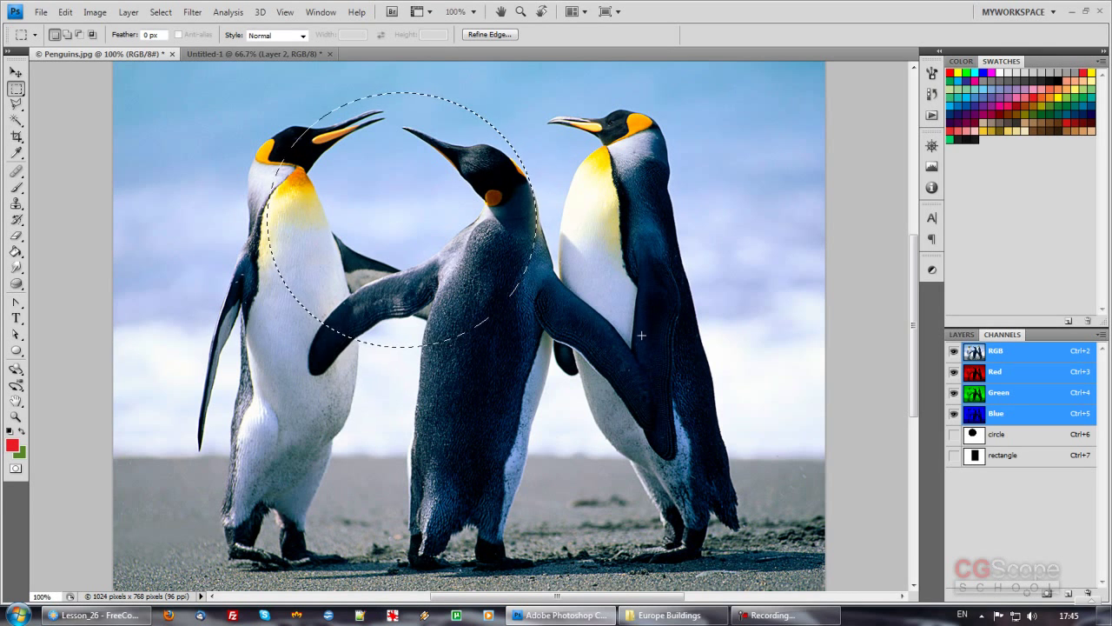
{"action": "key", "text": "ctrl+z"}
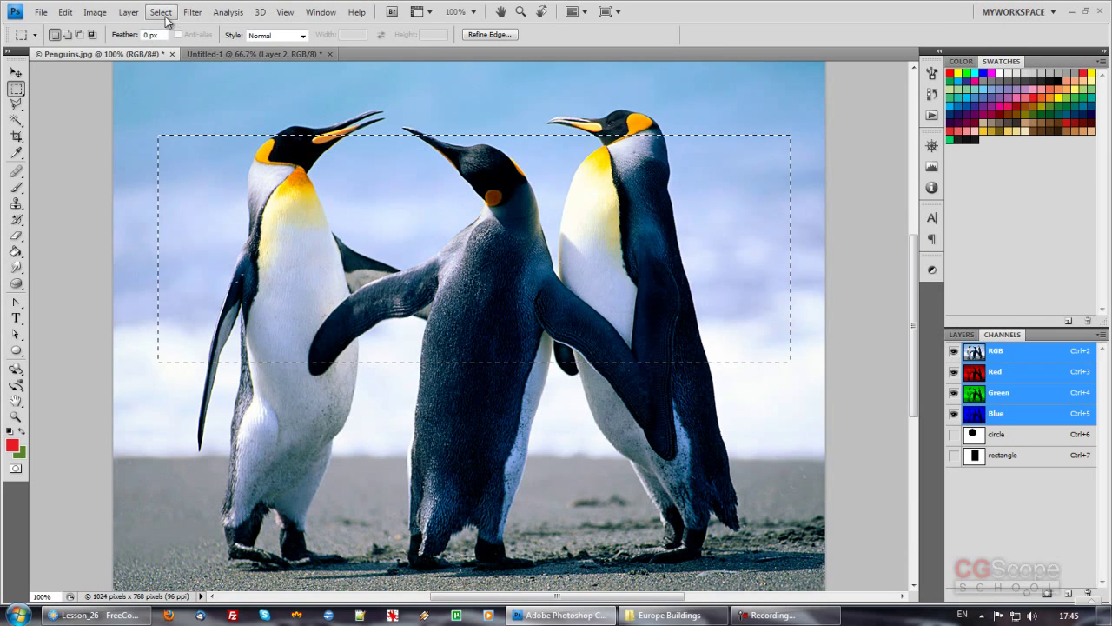
Reopen Load Selection and cancel it without loading anything
{"action": "left_click", "coordinate": [161, 12]}
{"action": "left_click", "coordinate": [120, 254]}
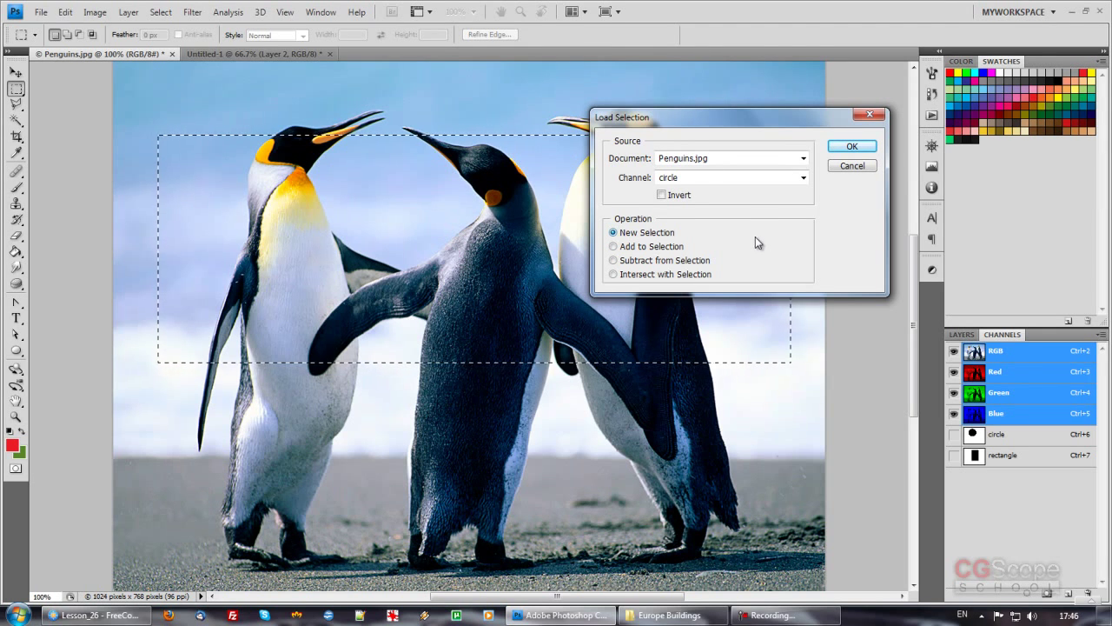
{"action": "left_click", "coordinate": [849, 147]}
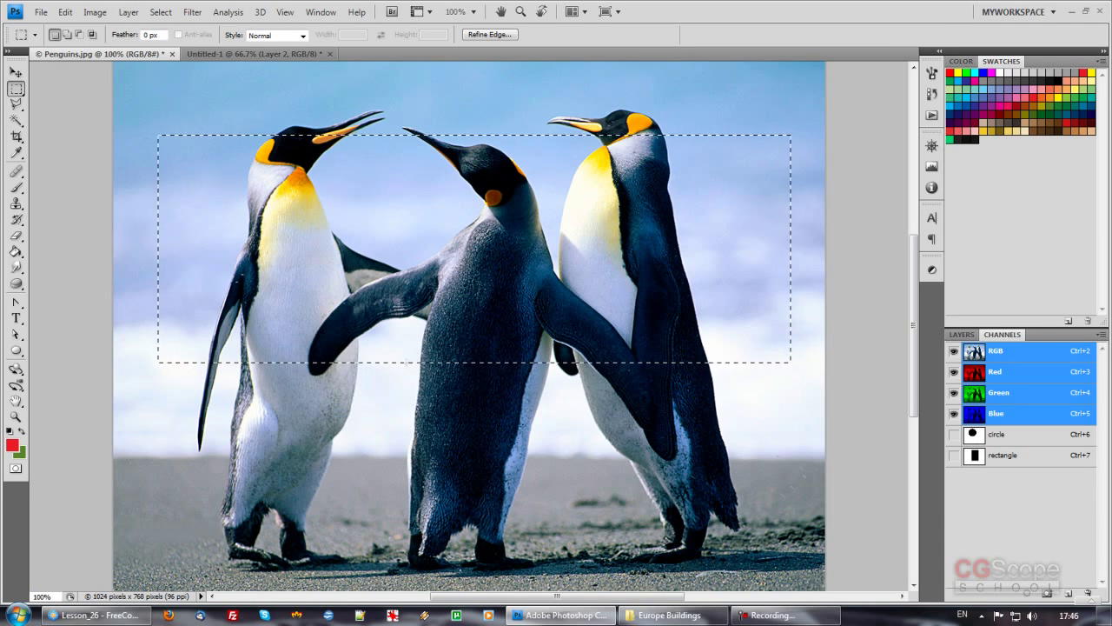
Save the rectangular selection into the circle channel, replacing its contents
{"action": "left_click", "coordinate": [160, 12]}
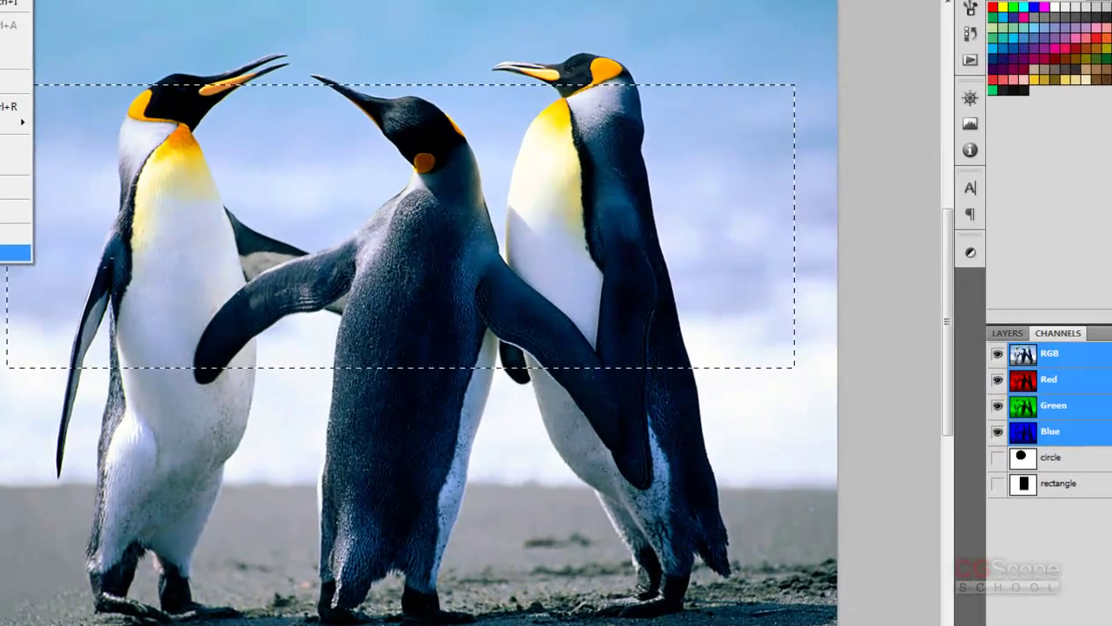
{"action": "left_click", "coordinate": [119, 270]}
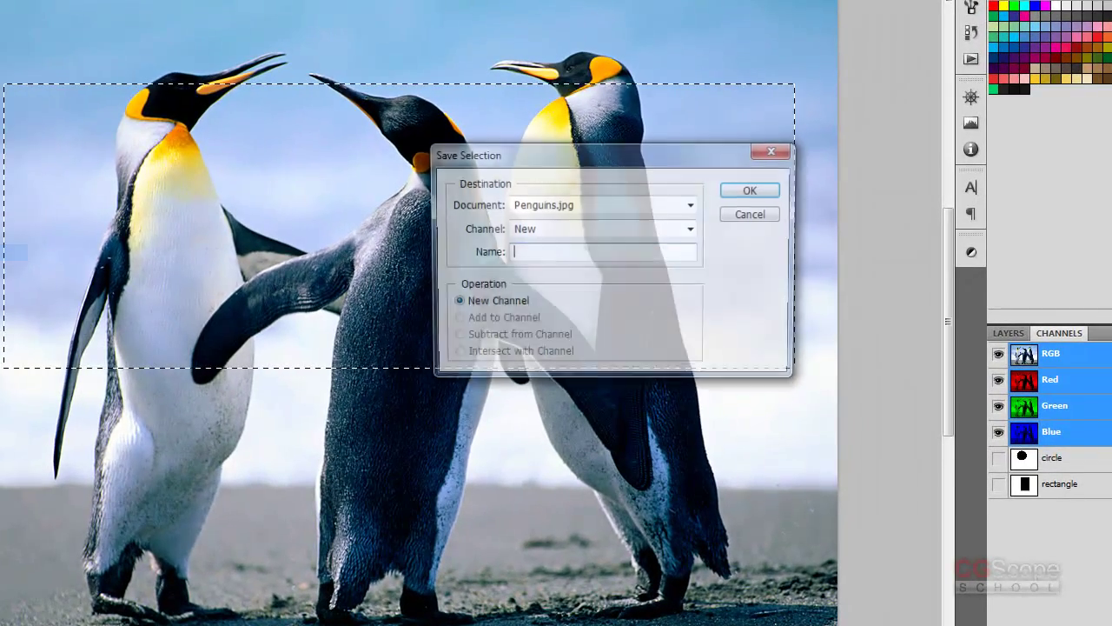
{"action": "left_click_drag", "start_coordinate": [583, 166], "coordinate": [548, 203]}
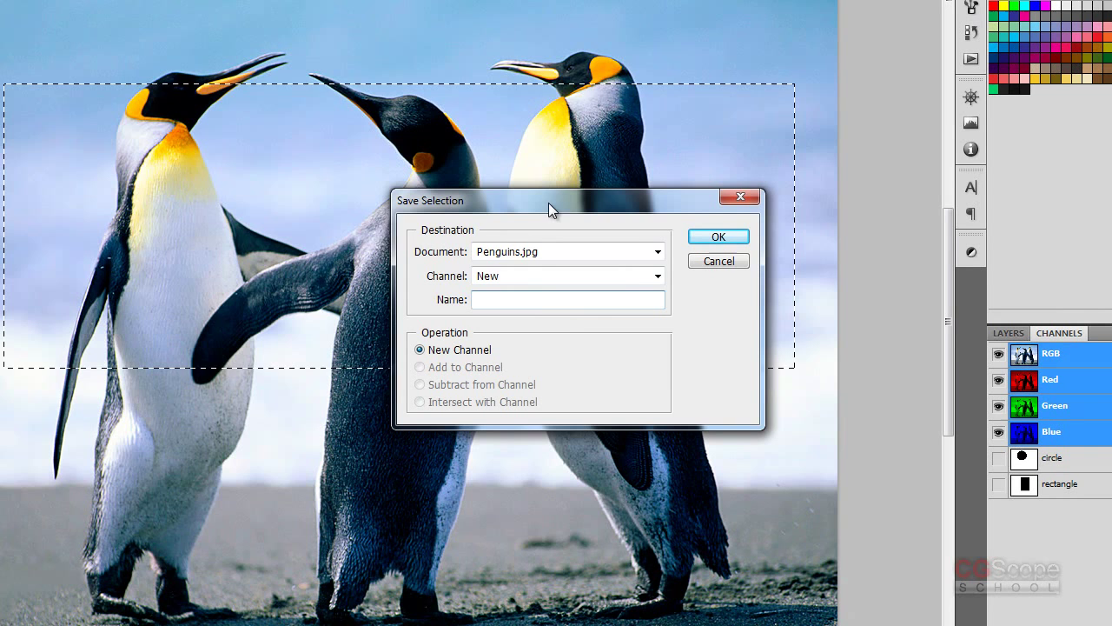
{"action": "left_click", "coordinate": [512, 277]}
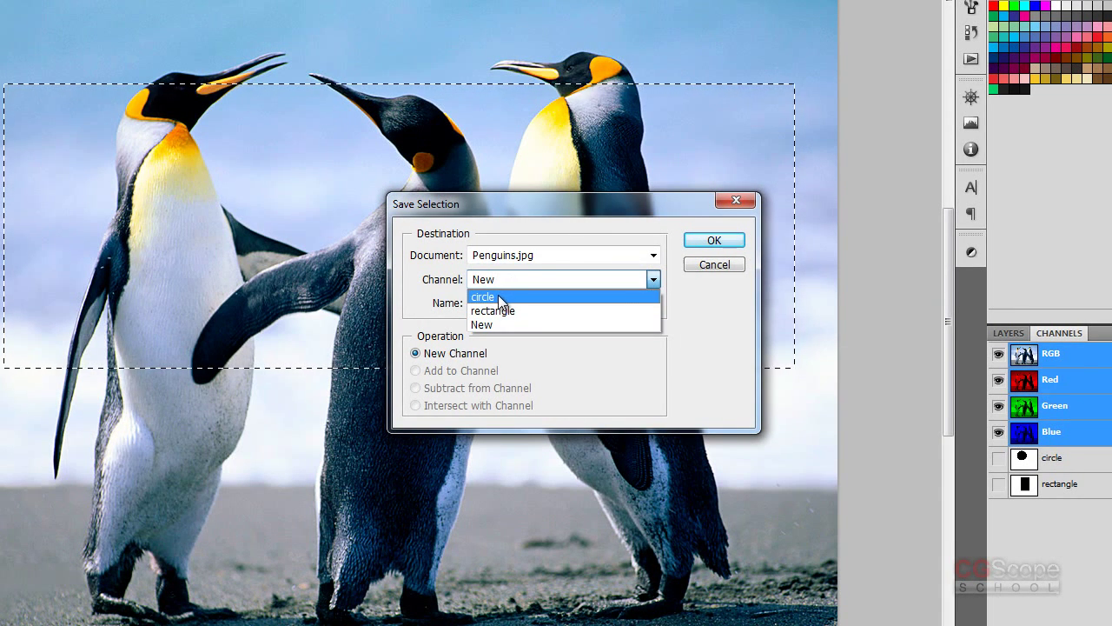
{"action": "left_click", "coordinate": [499, 296]}
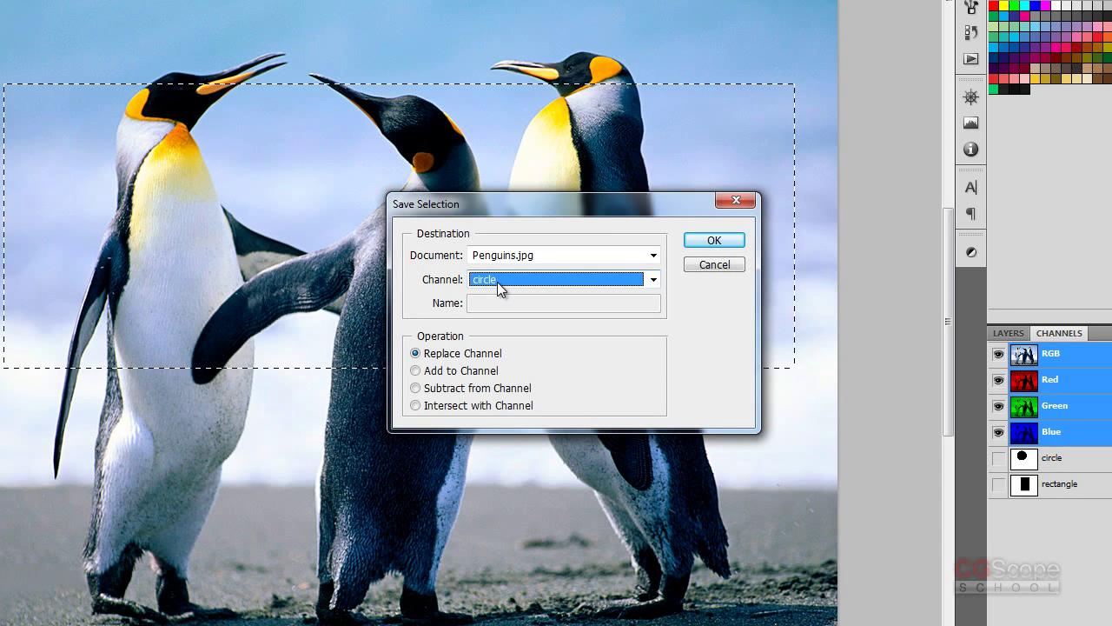
{"action": "left_click_drag", "start_coordinate": [554, 205], "coordinate": [517, 205]}
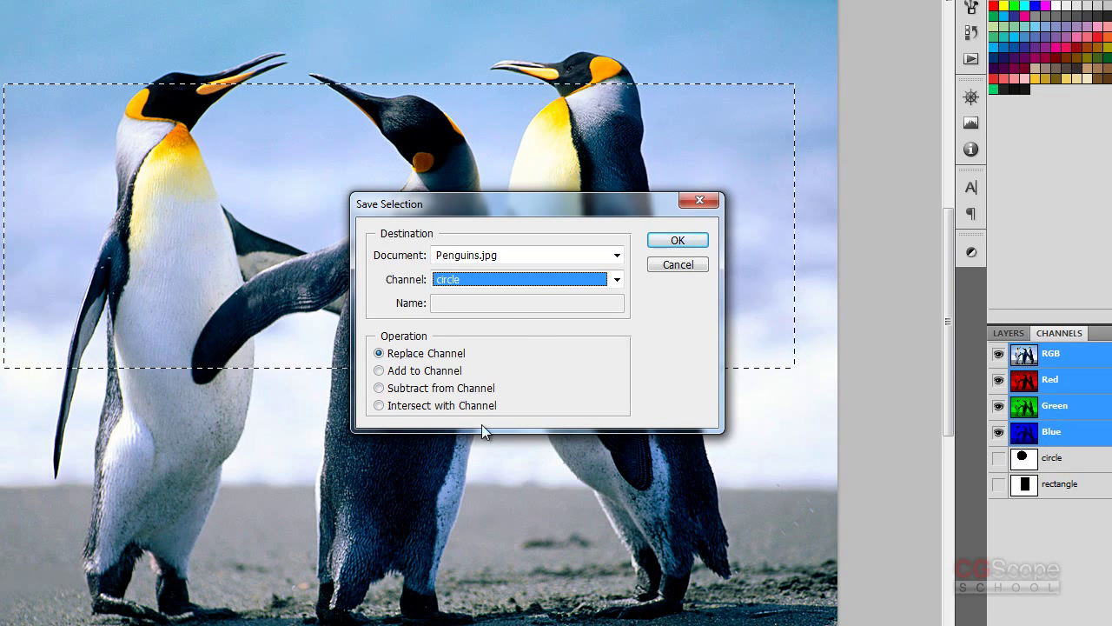
{"action": "left_click", "coordinate": [678, 244]}
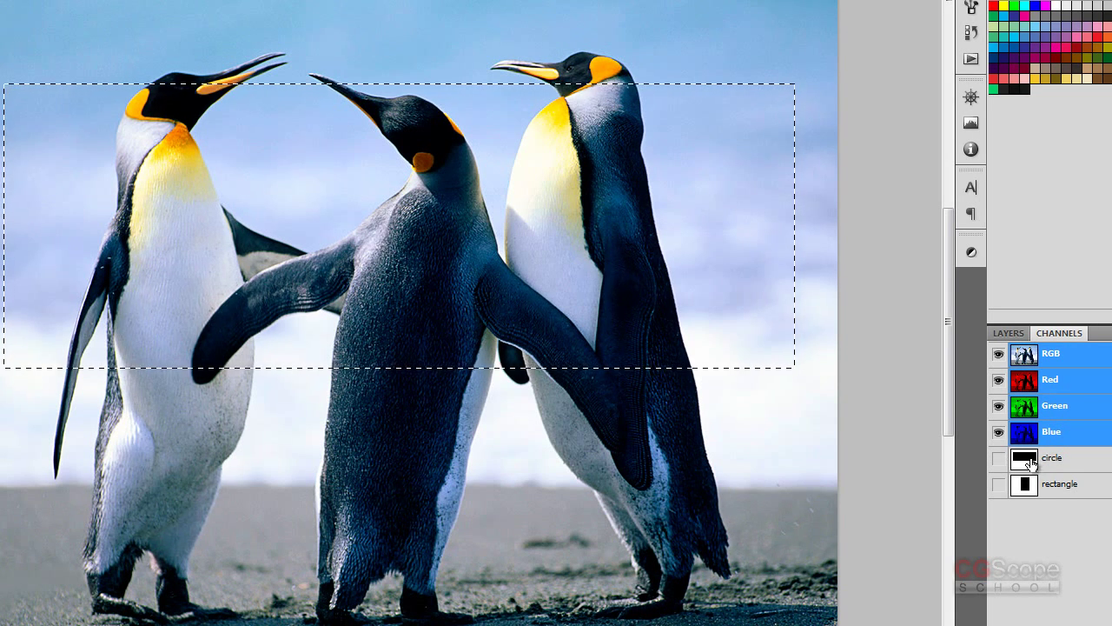
Undo the replace, then save the rectangle into the circle channel with Add to Channel
{"action": "key", "text": "ctrl+z"}
{"action": "key", "text": "alt+s"}
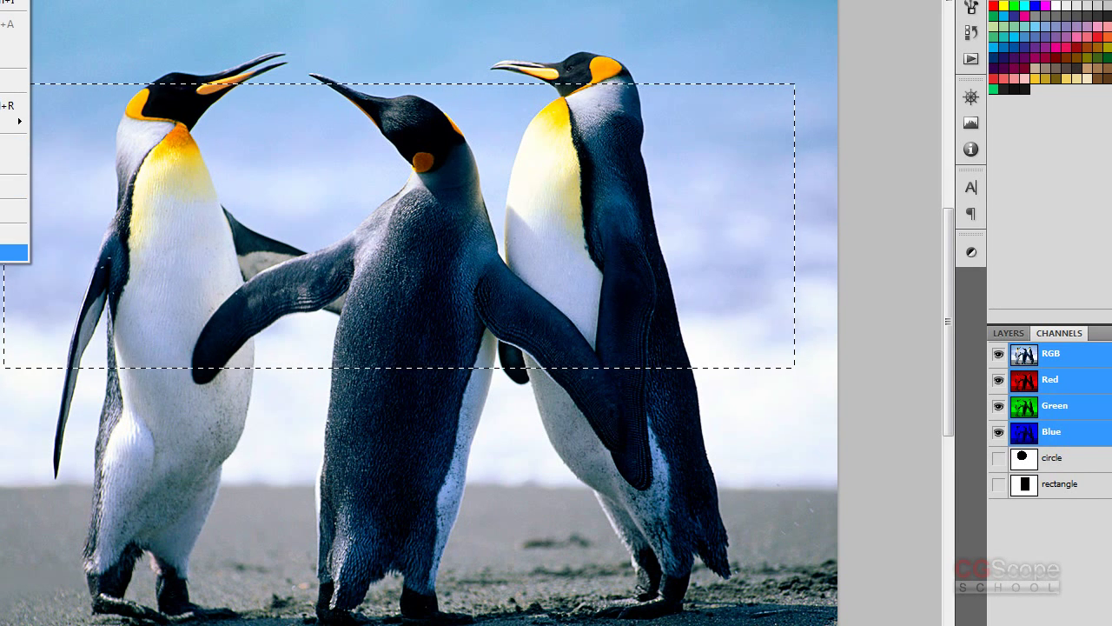
{"action": "key", "text": "Return"}
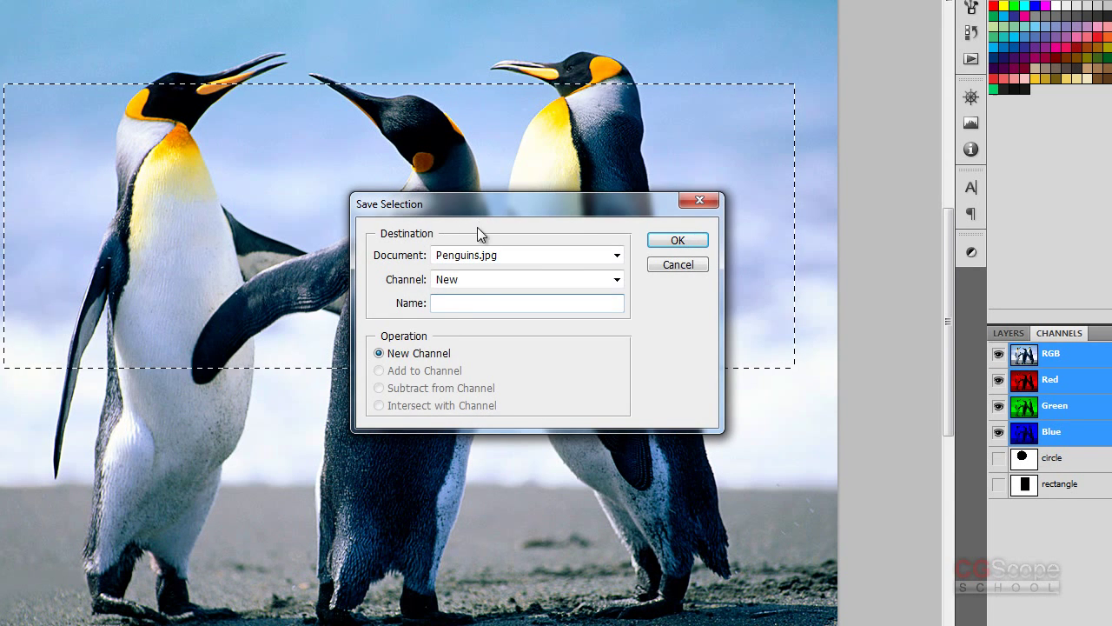
{"action": "left_click", "coordinate": [484, 292]}
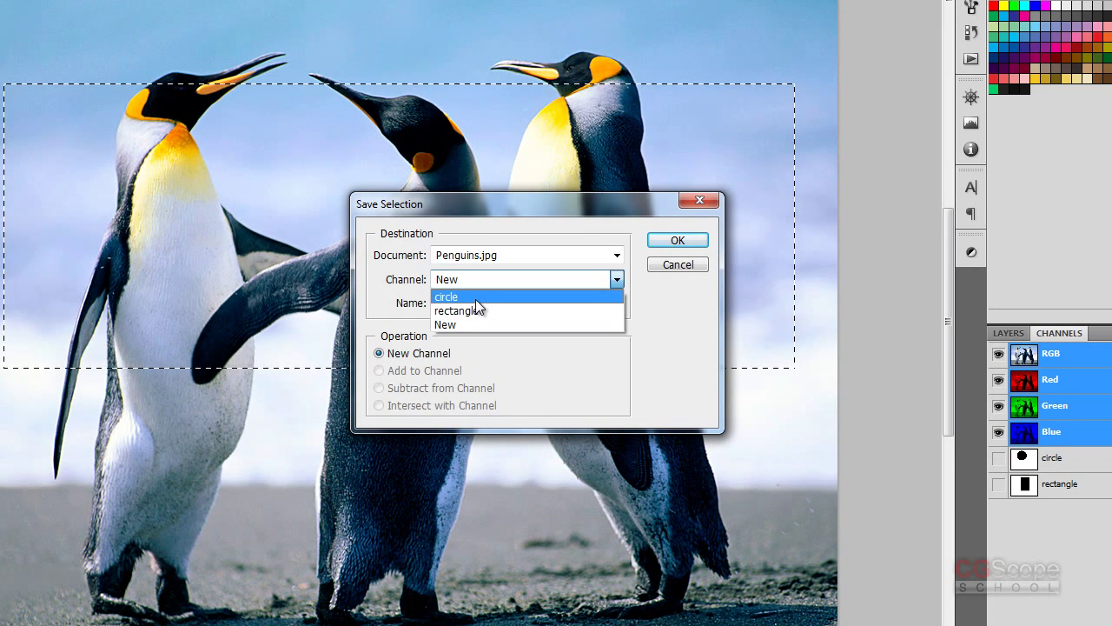
{"action": "left_click", "coordinate": [475, 296]}
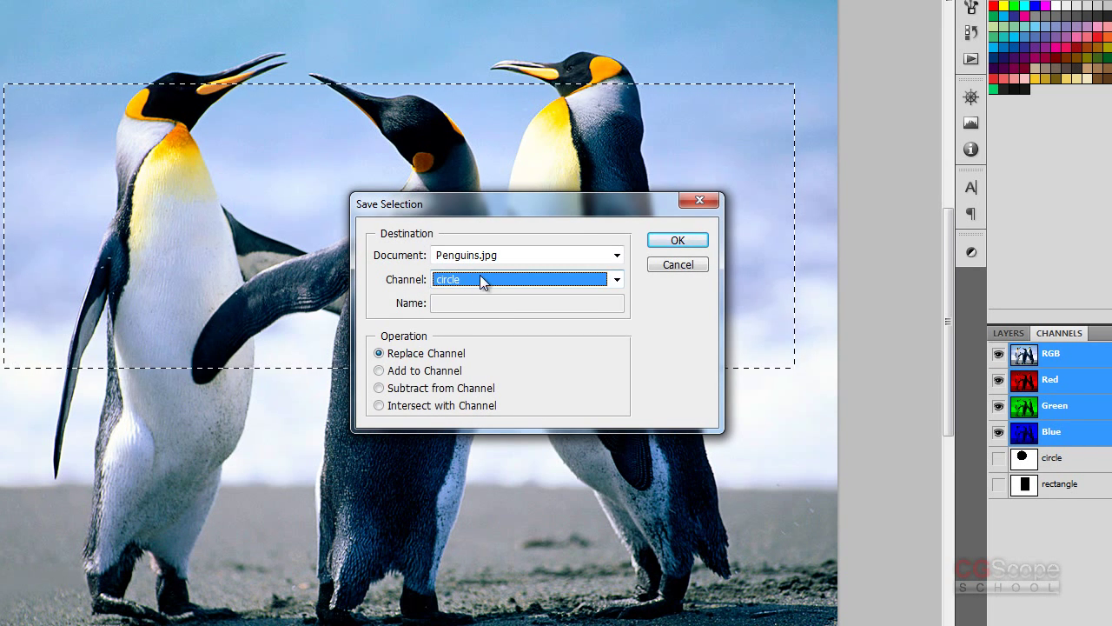
{"action": "left_click", "coordinate": [477, 277]}
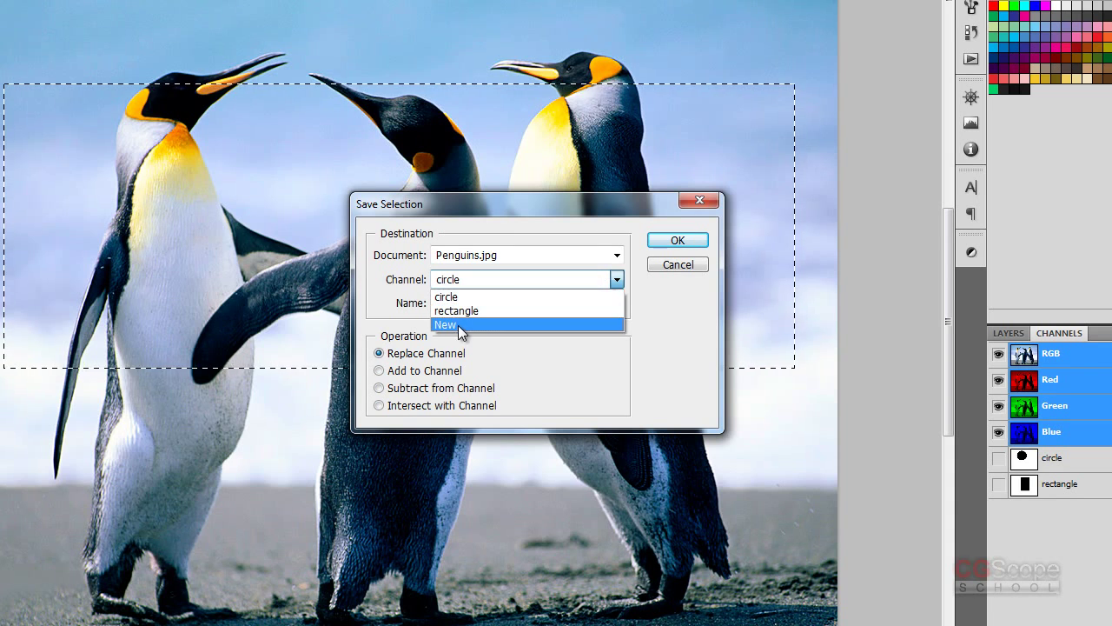
{"action": "left_click", "coordinate": [410, 304]}
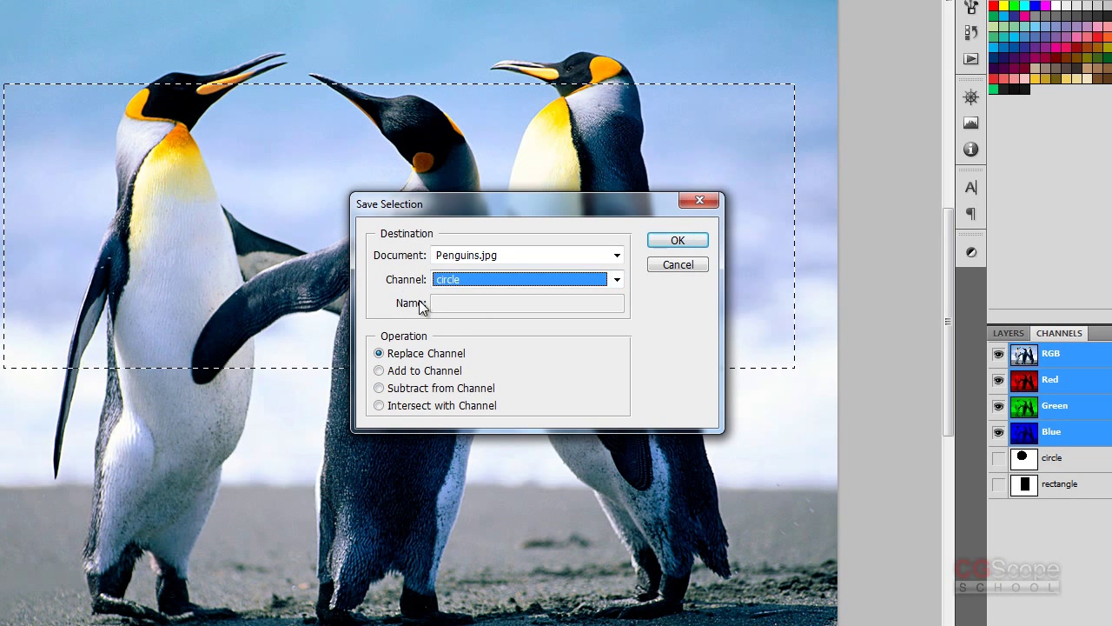
{"action": "left_click", "coordinate": [402, 373]}
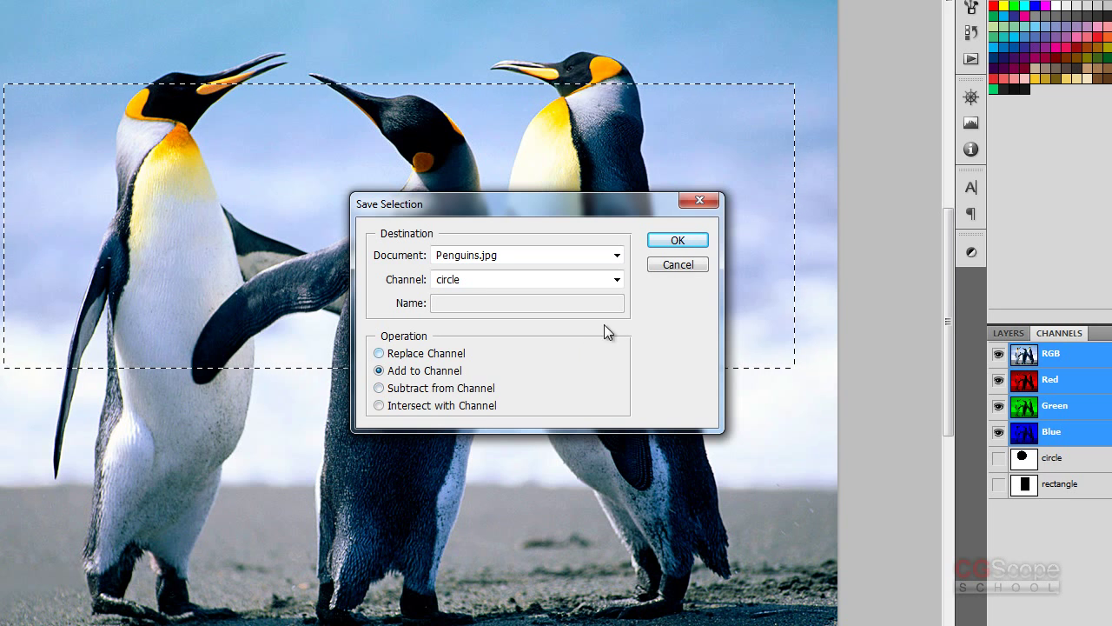
{"action": "left_click", "coordinate": [677, 243]}
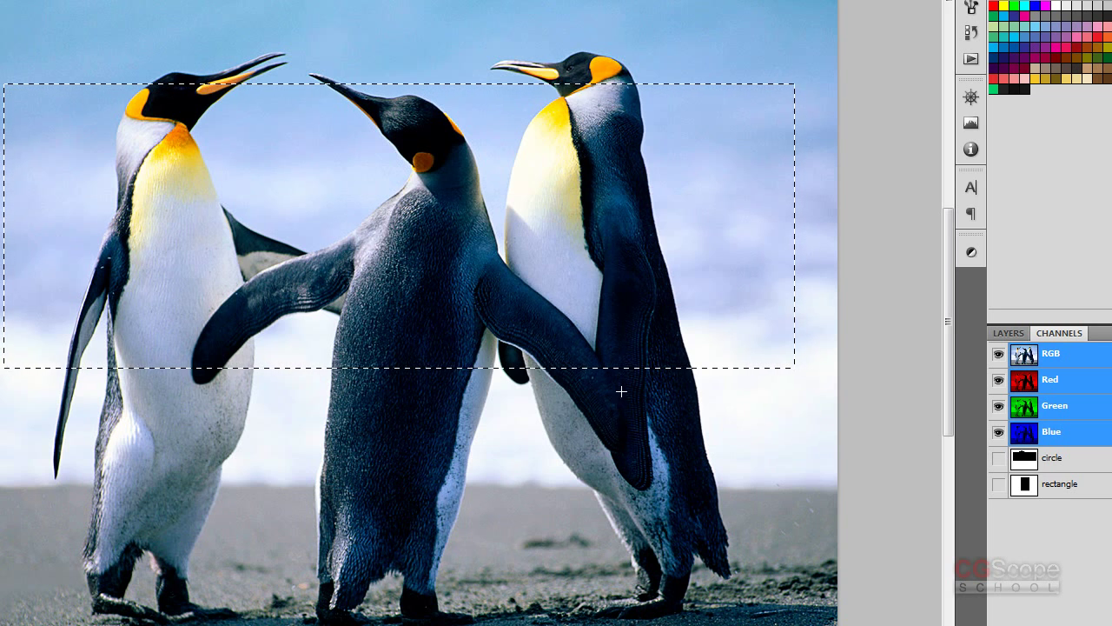
{"action": "left_click", "coordinate": [1035, 462]}
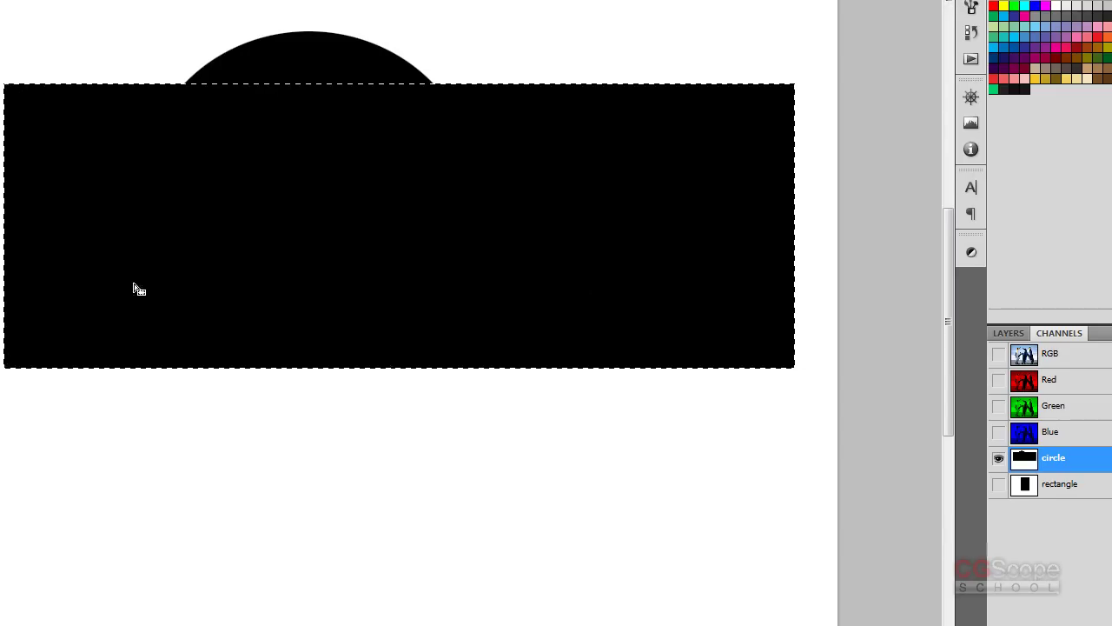
Revert the circle channel, then load it with Subtract from Selection
{"action": "key", "text": "ctrl+z"}
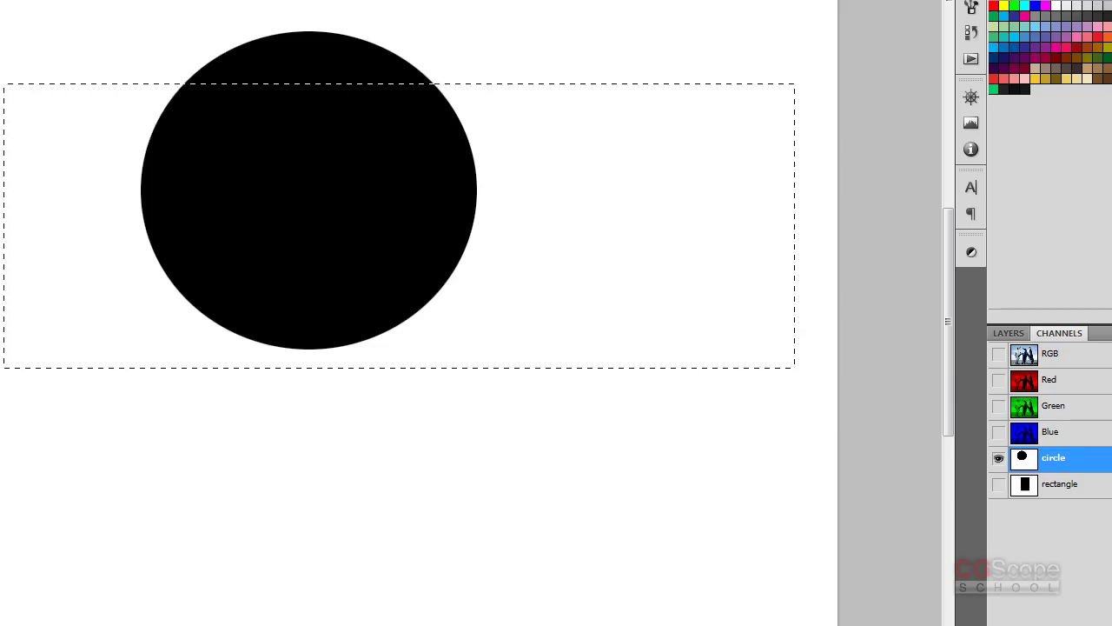
{"action": "key", "text": "alt+s"}
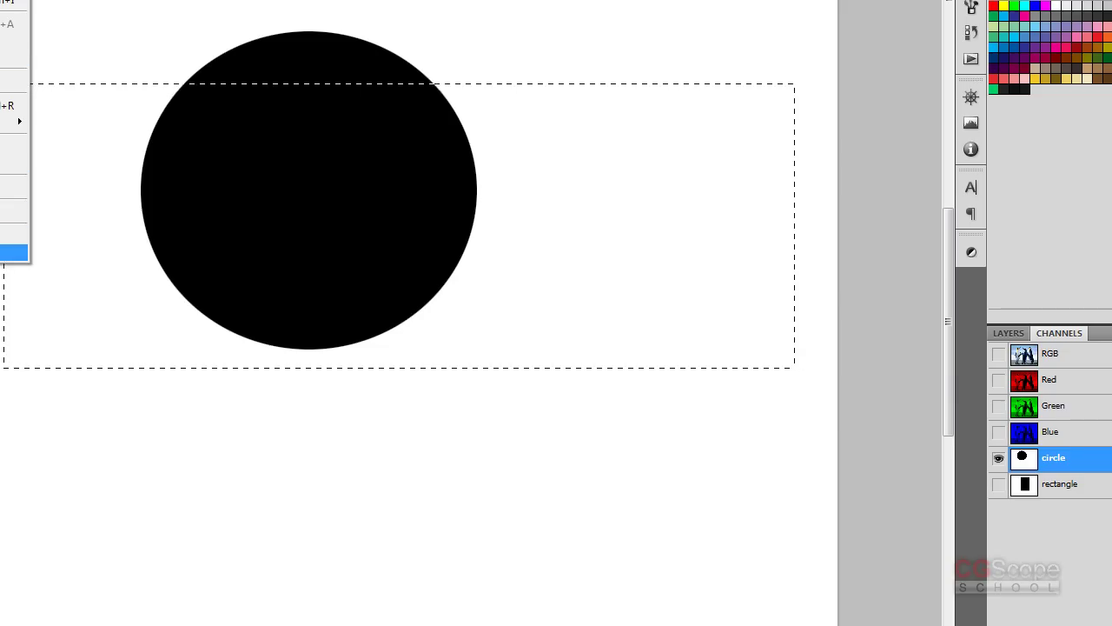
{"action": "left_click", "coordinate": [8, 252]}
{"action": "left_click", "coordinate": [666, 137]}
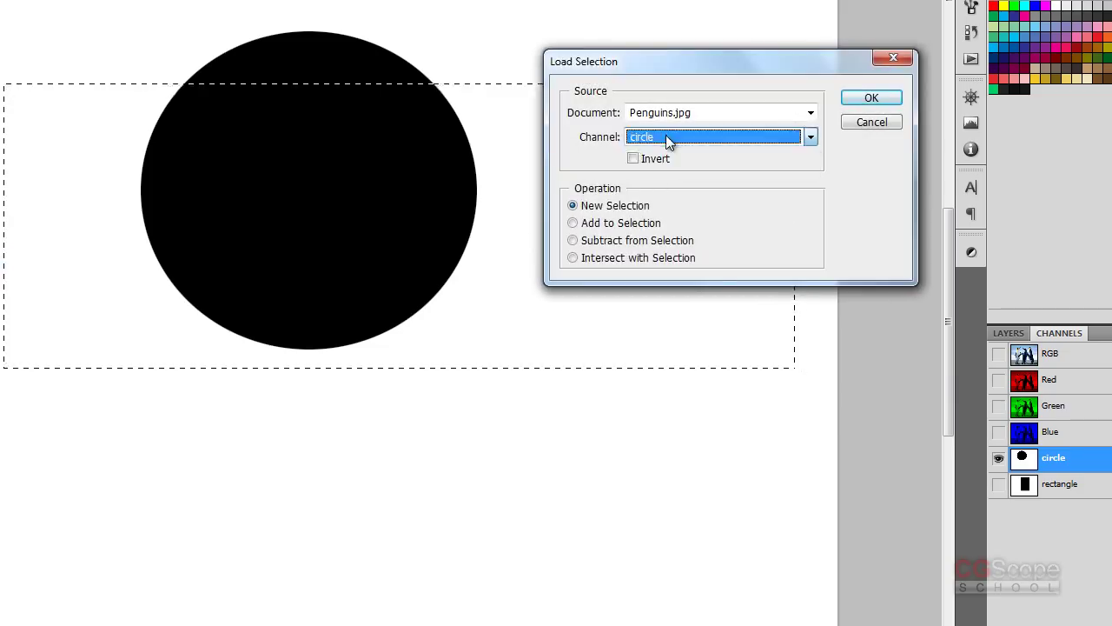
{"action": "left_click", "coordinate": [573, 241]}
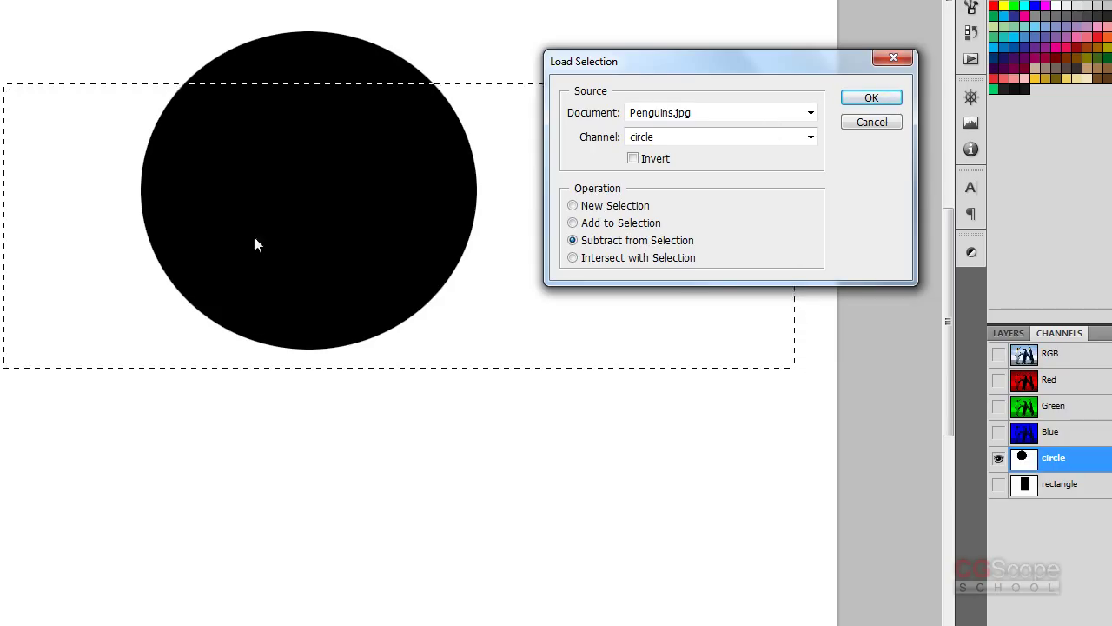
{"action": "left_click", "coordinate": [871, 98]}
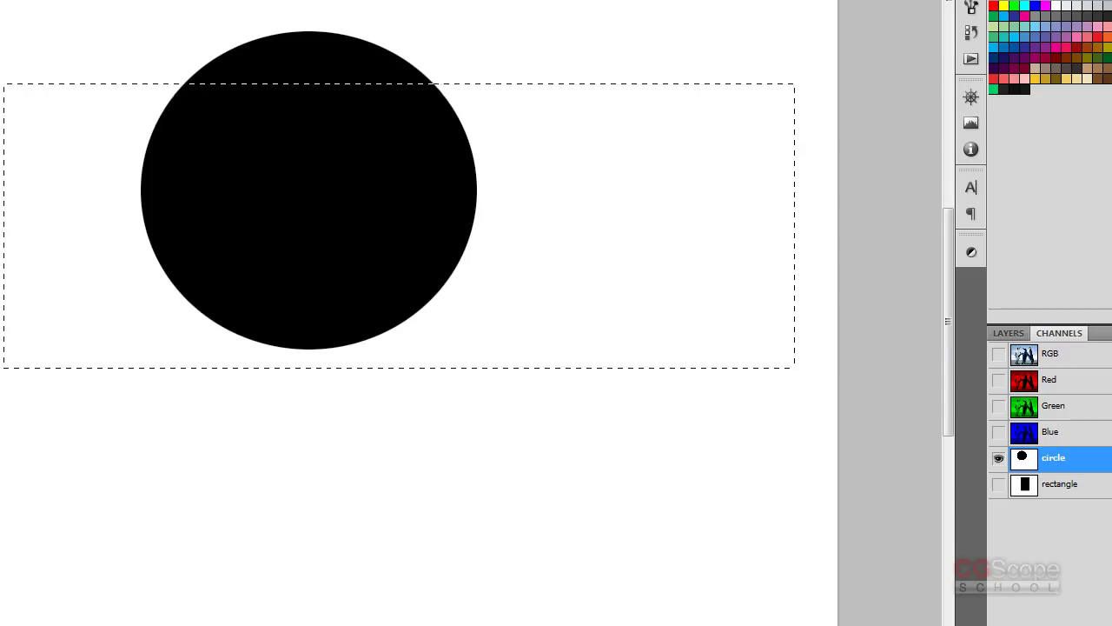
{"action": "key", "text": "alt+s"}
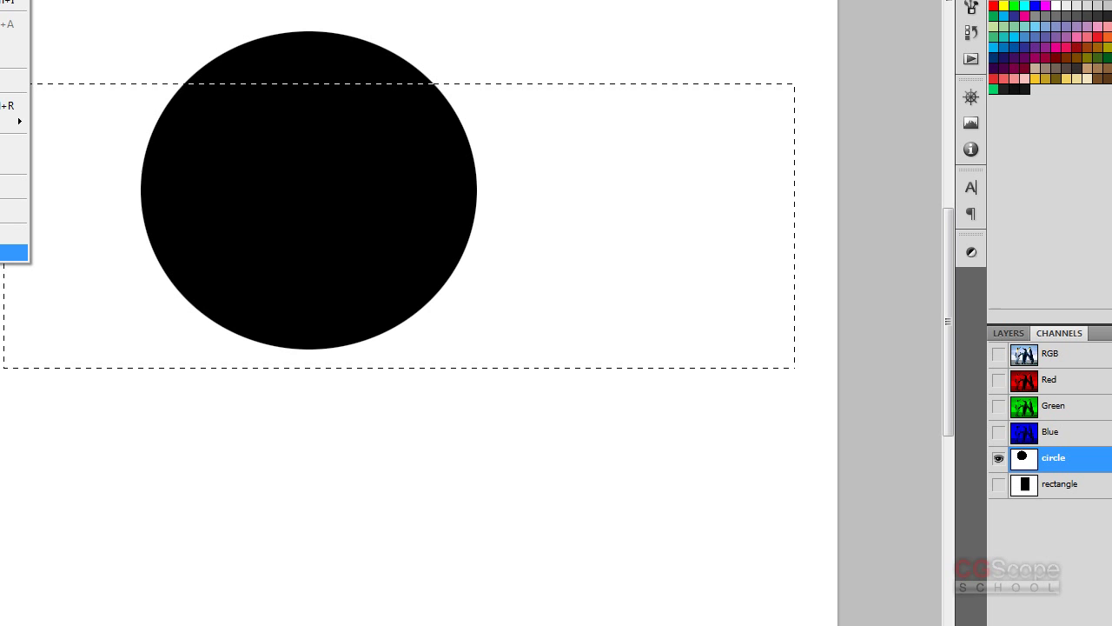
{"action": "left_click", "coordinate": [18, 252]}
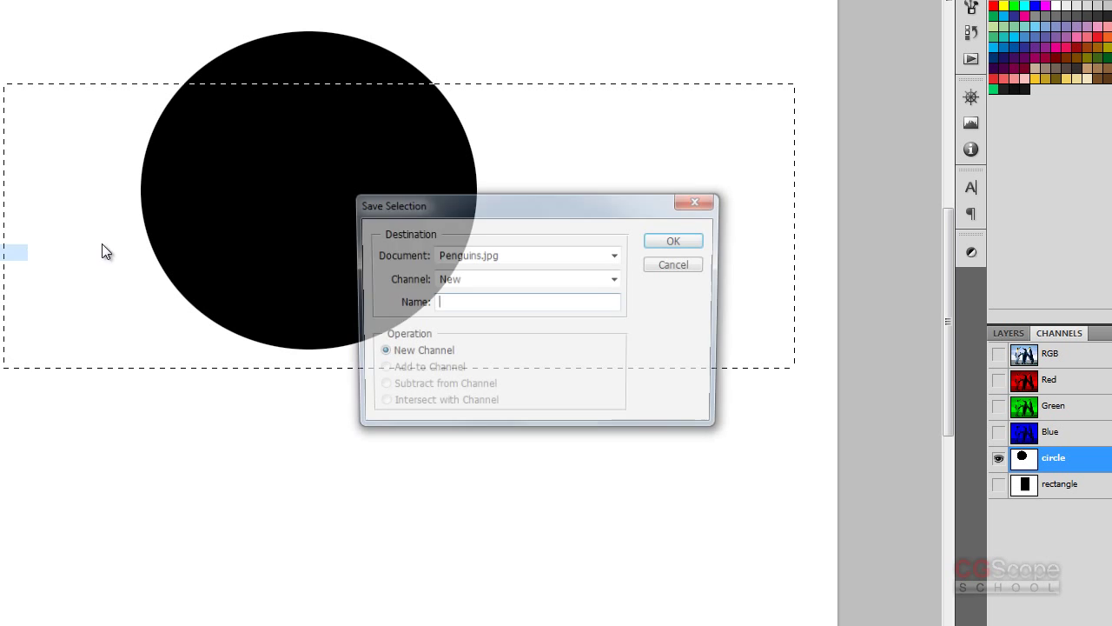
{"action": "left_click", "coordinate": [477, 280]}
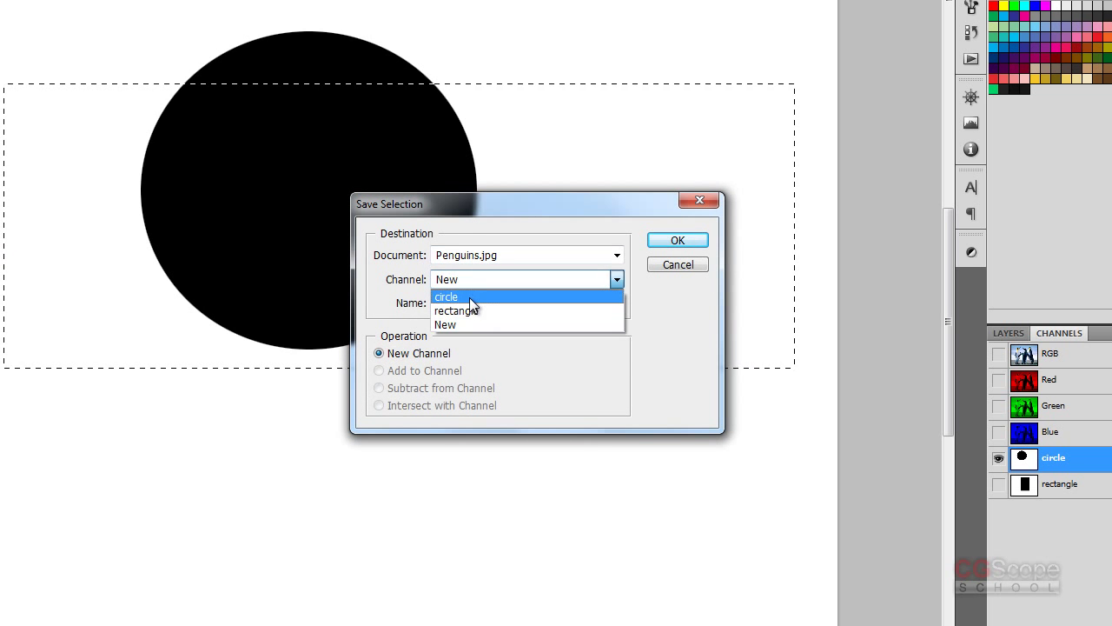
{"action": "left_click", "coordinate": [469, 296]}
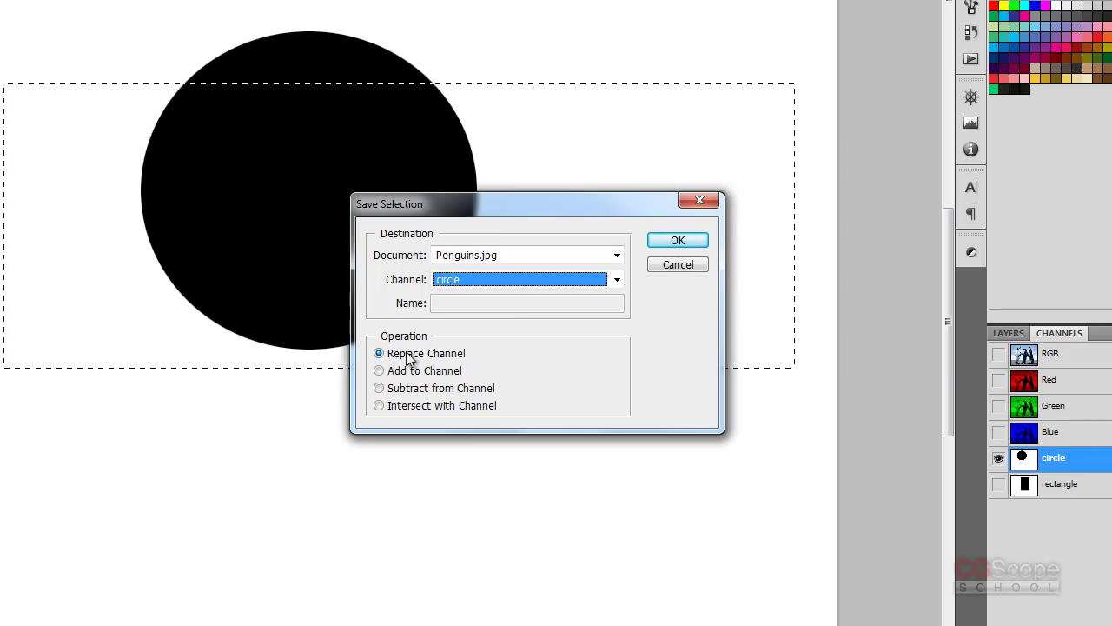
{"action": "left_click", "coordinate": [417, 391]}
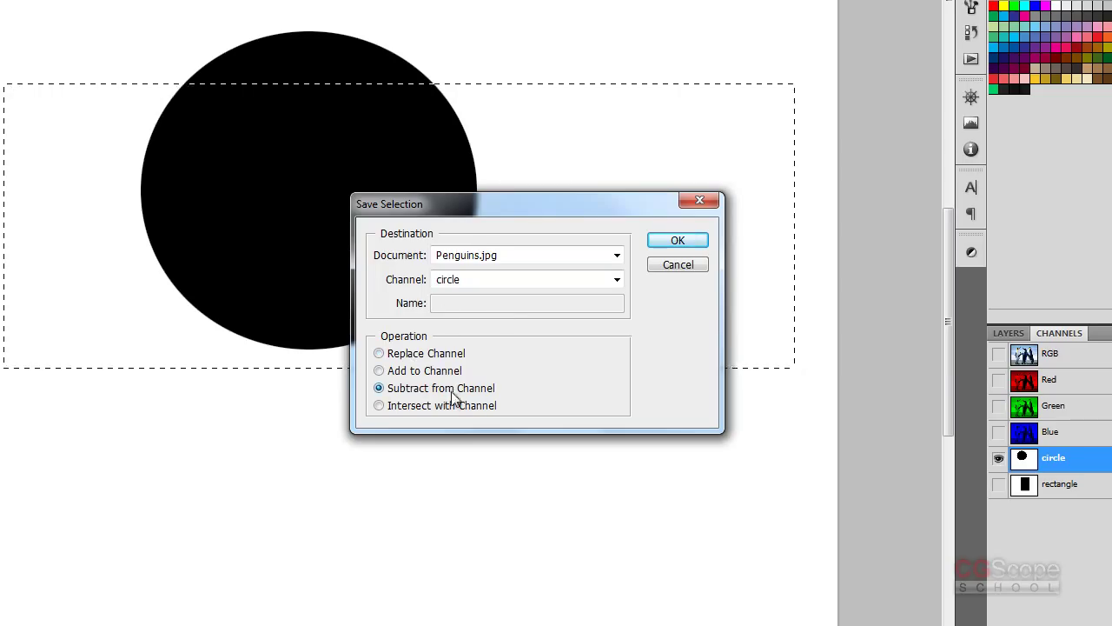
{"action": "left_click", "coordinate": [685, 239]}
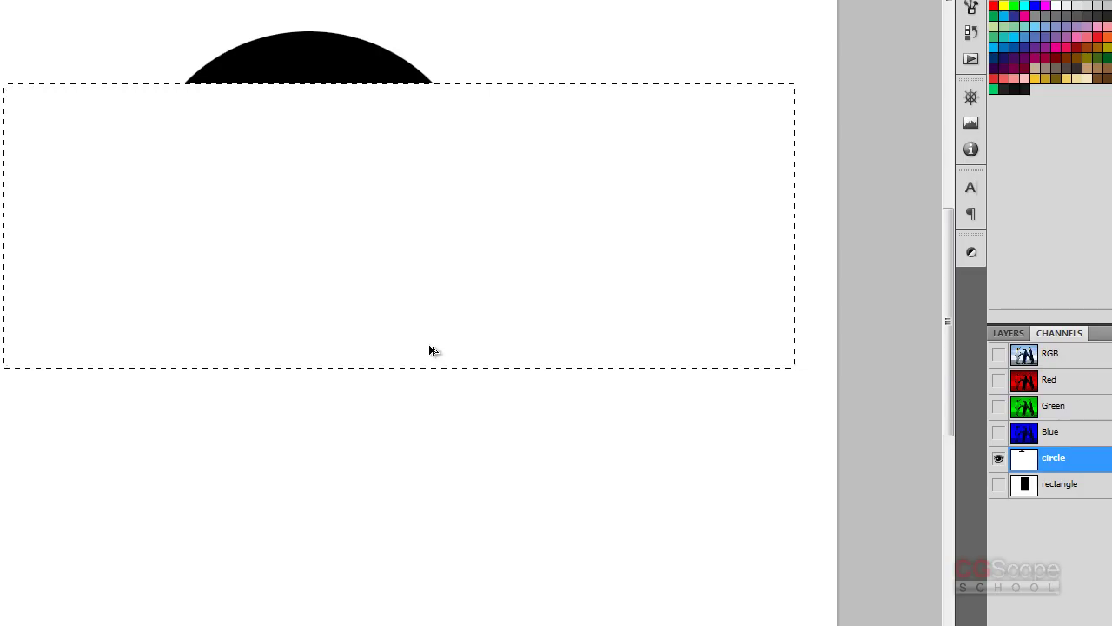
{"action": "key", "text": "ctrl+z"}
Save the selection into the circle channel with Intersect with Channel, then undo it
{"action": "right_click", "coordinate": [1, 260]}
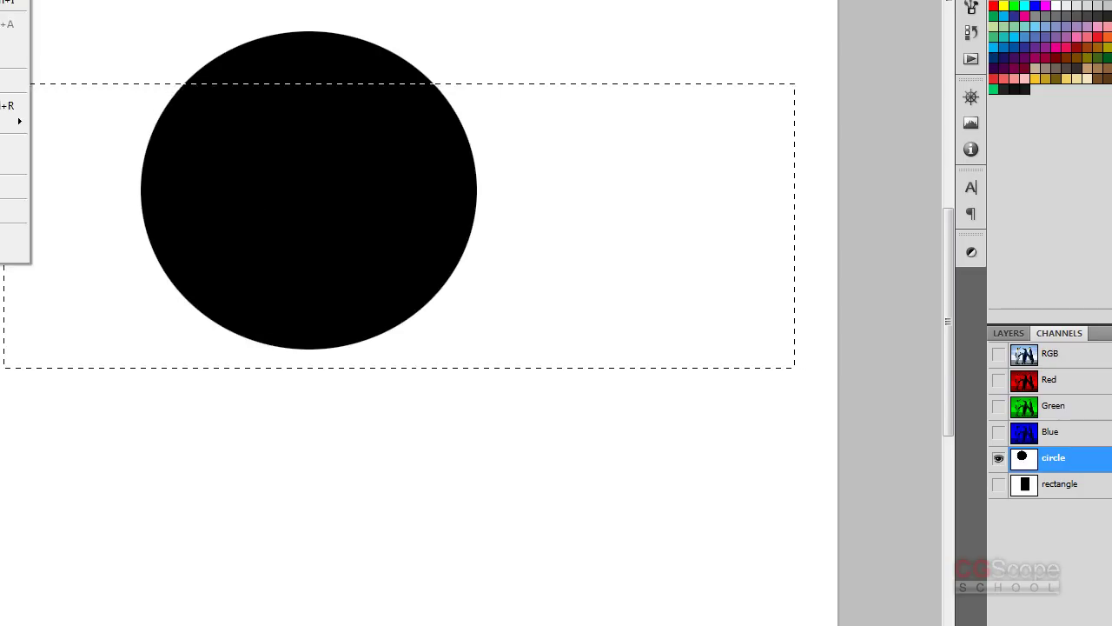
{"action": "left_click", "coordinate": [14, 252]}
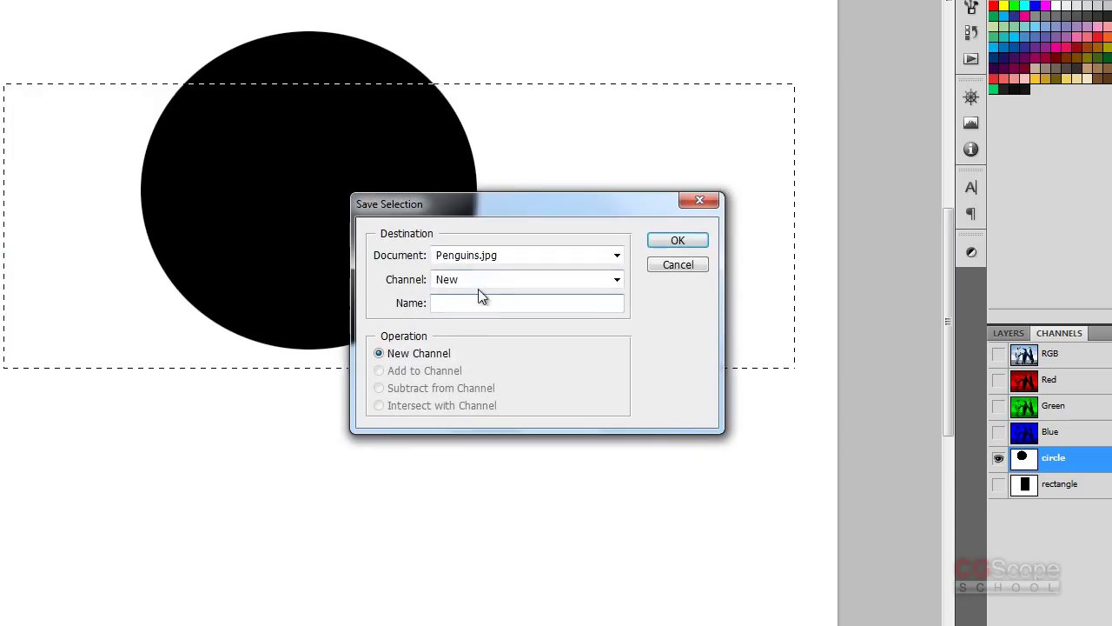
{"action": "left_click", "coordinate": [483, 283]}
{"action": "left_click", "coordinate": [471, 297]}
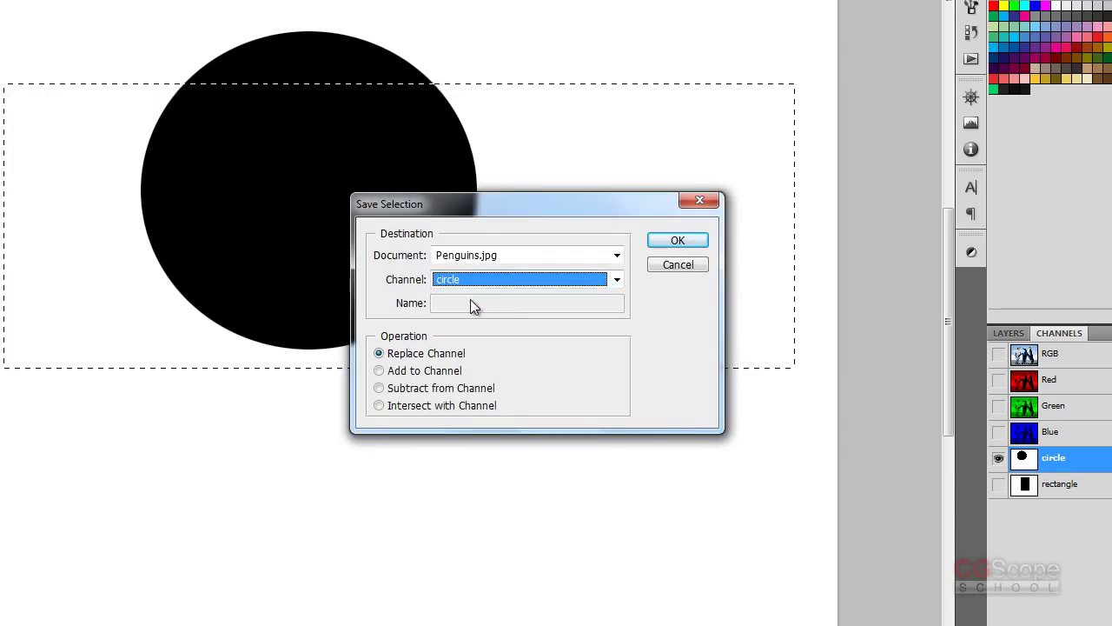
{"action": "left_click", "coordinate": [417, 405]}
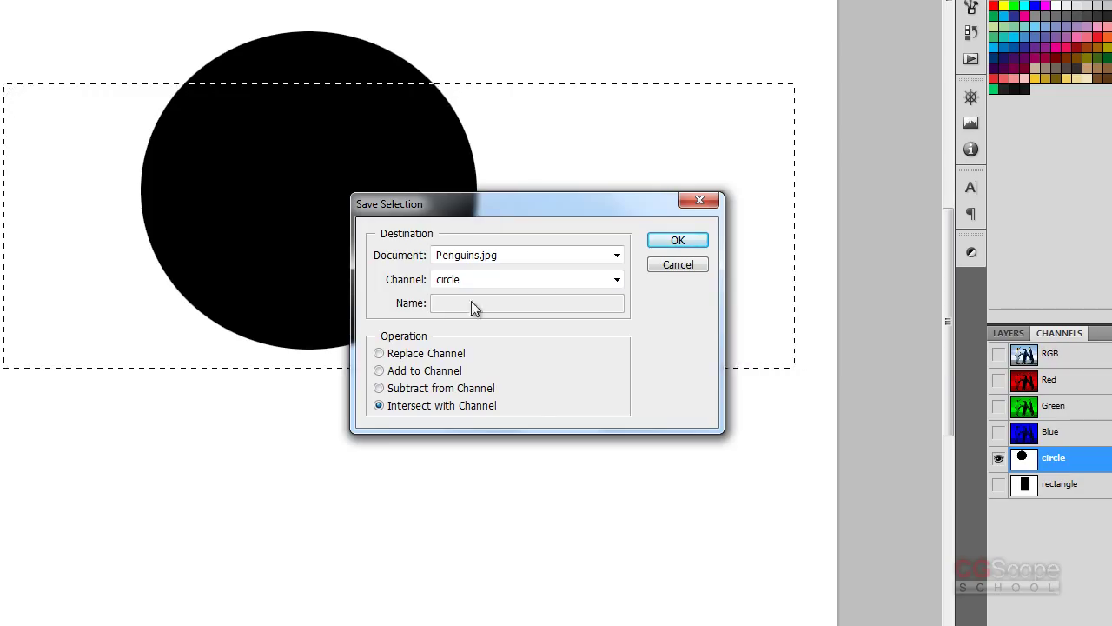
{"action": "left_click", "coordinate": [684, 239]}
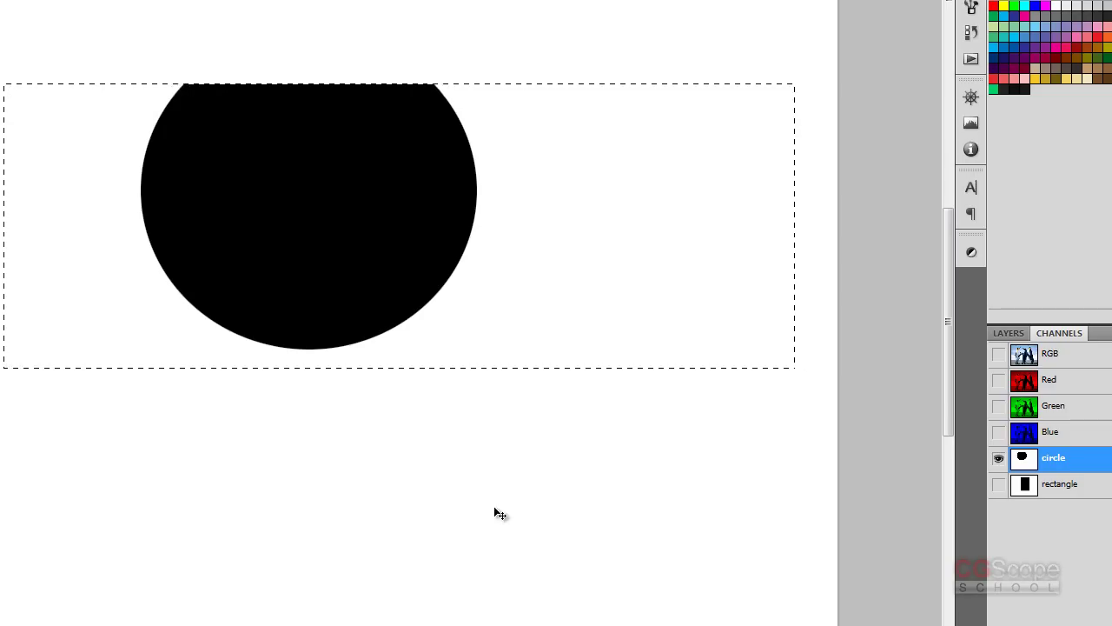
{"action": "key", "text": "ctrl+z"}
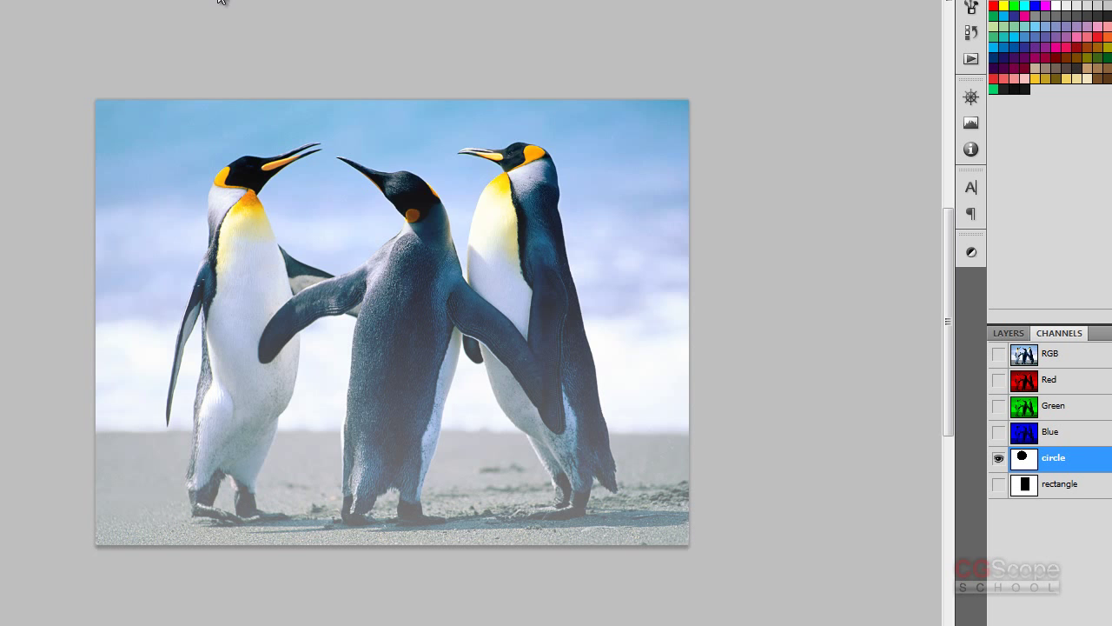
Close Untitled-1 without saving and return to the RGB view
{"action": "left_click", "coordinate": [219, 1]}
{"action": "left_click", "coordinate": [537, 213]}
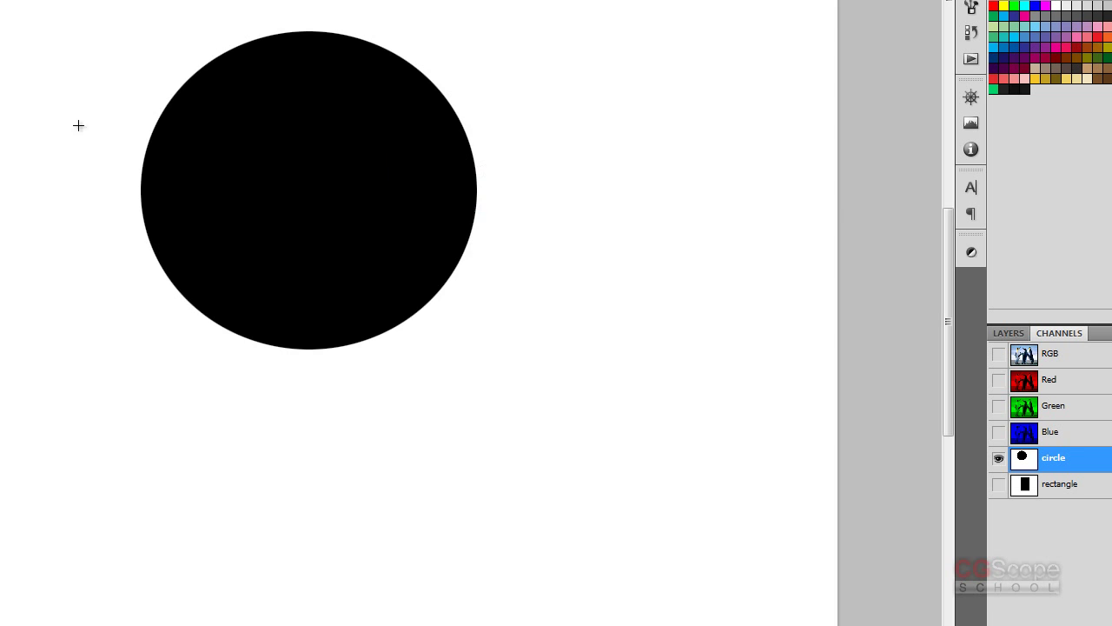
{"action": "left_click", "coordinate": [1025, 354]}
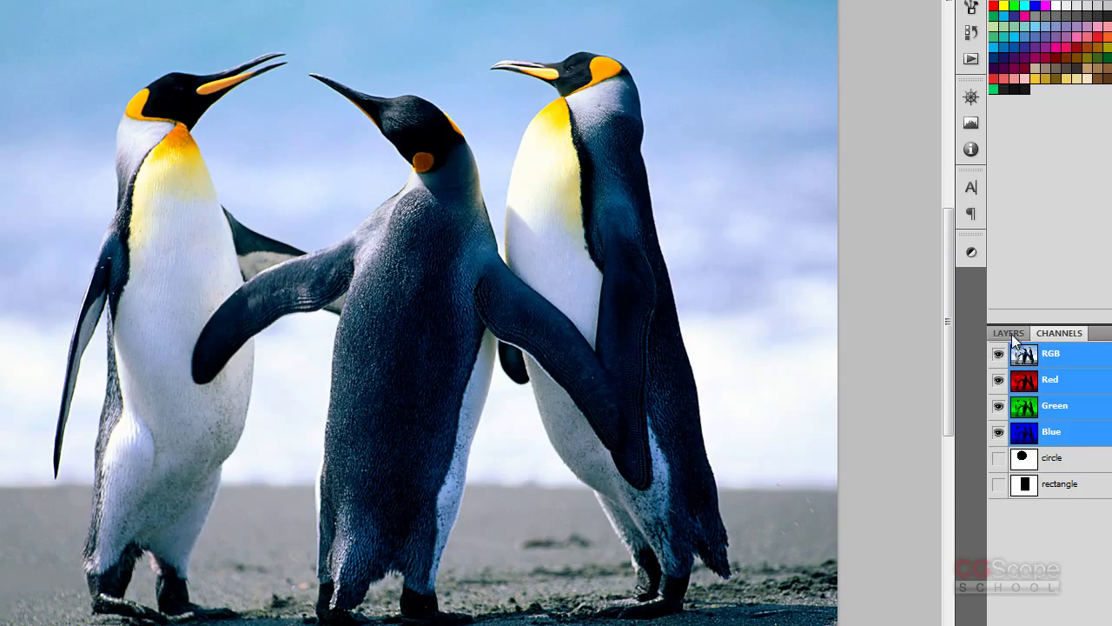
Add a red Solid Color fill layer and inspect its mask
{"action": "left_click", "coordinate": [1008, 333]}
{"action": "left_click", "coordinate": [1034, 619]}
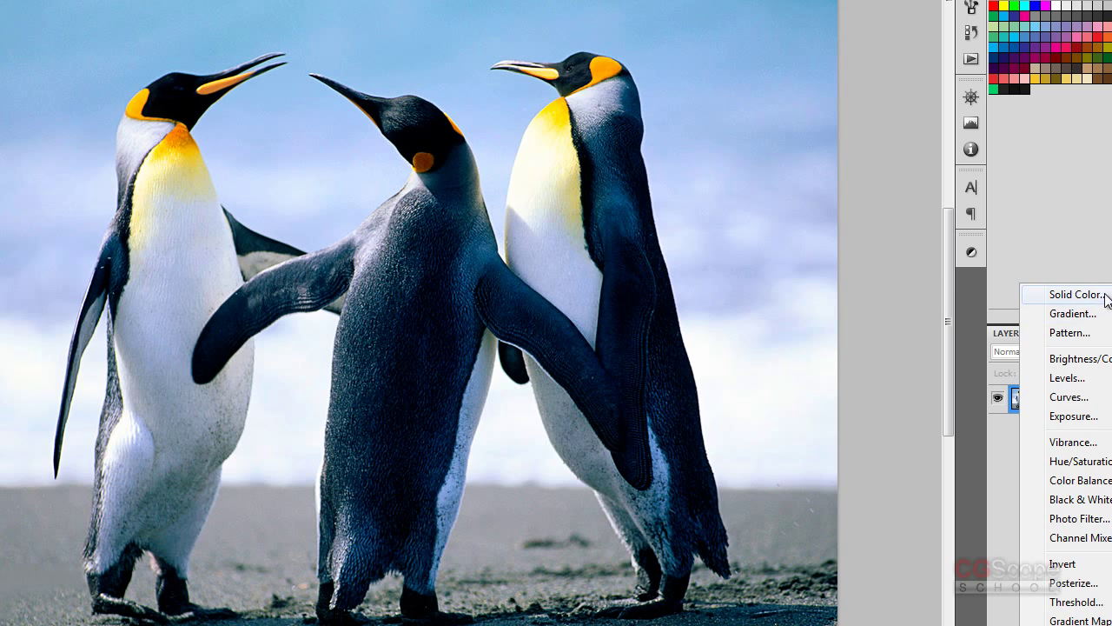
{"action": "left_click", "coordinate": [1082, 294]}
{"action": "left_click", "coordinate": [883, 26]}
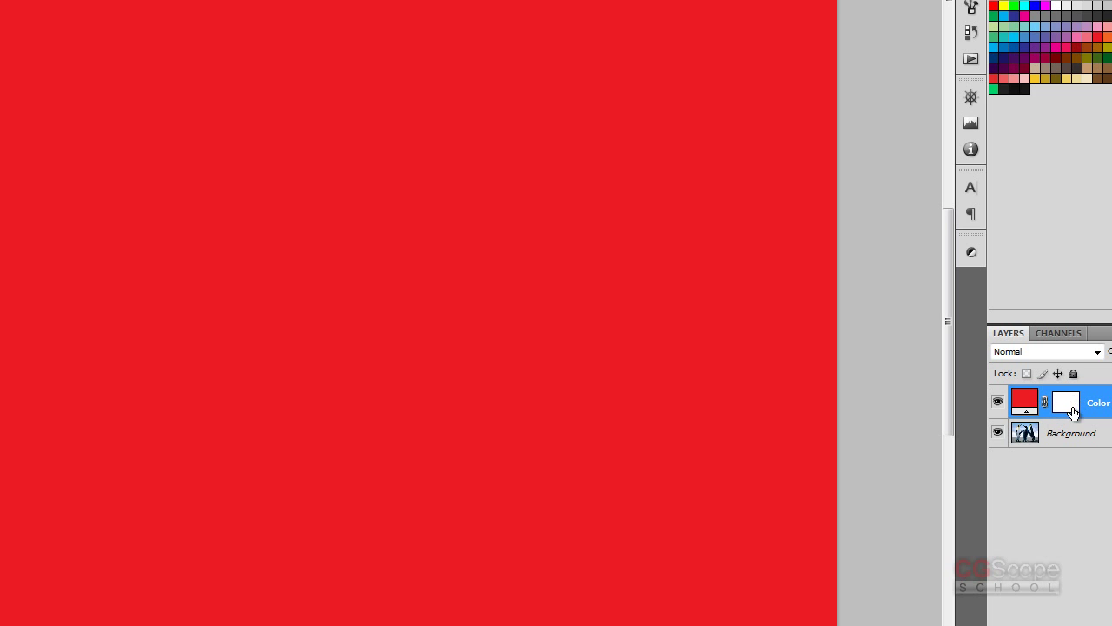
{"action": "left_click", "coordinate": [1063, 402]}
{"action": "left_click", "coordinate": [1062, 334]}
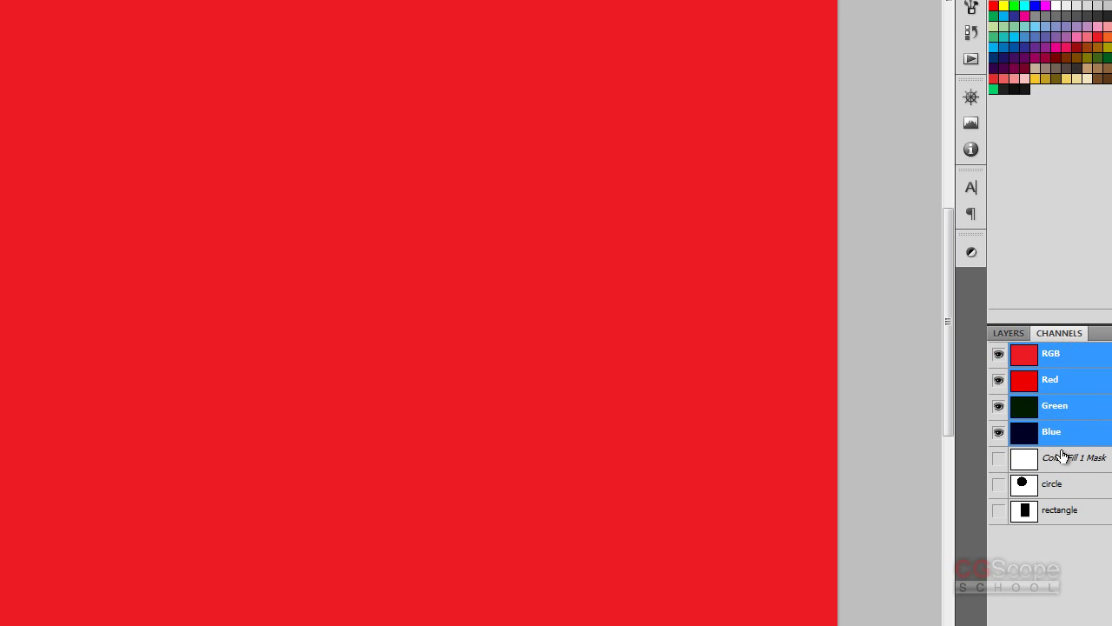
{"action": "left_click", "coordinate": [1009, 334]}
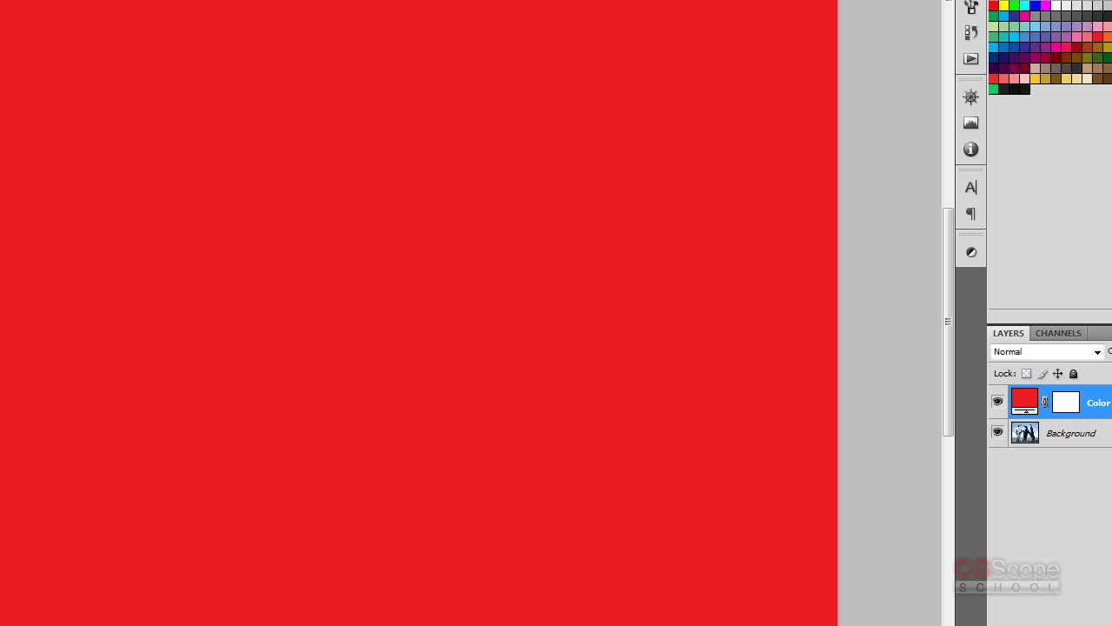
Delete the red fill layer, then try a red fill over a rectangular marquee and undo it
{"action": "left_click_drag", "start_coordinate": [1086, 401], "coordinate": [1086, 622]}
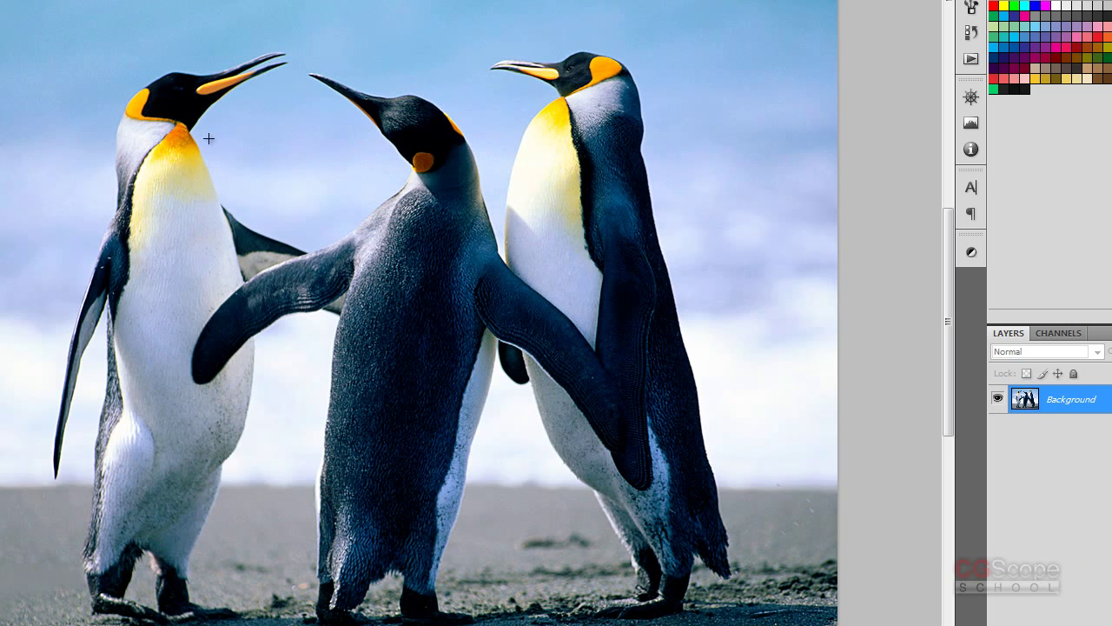
{"action": "left_click_drag", "start_coordinate": [207, 115], "coordinate": [661, 440]}
{"action": "left_click", "coordinate": [1025, 621]}
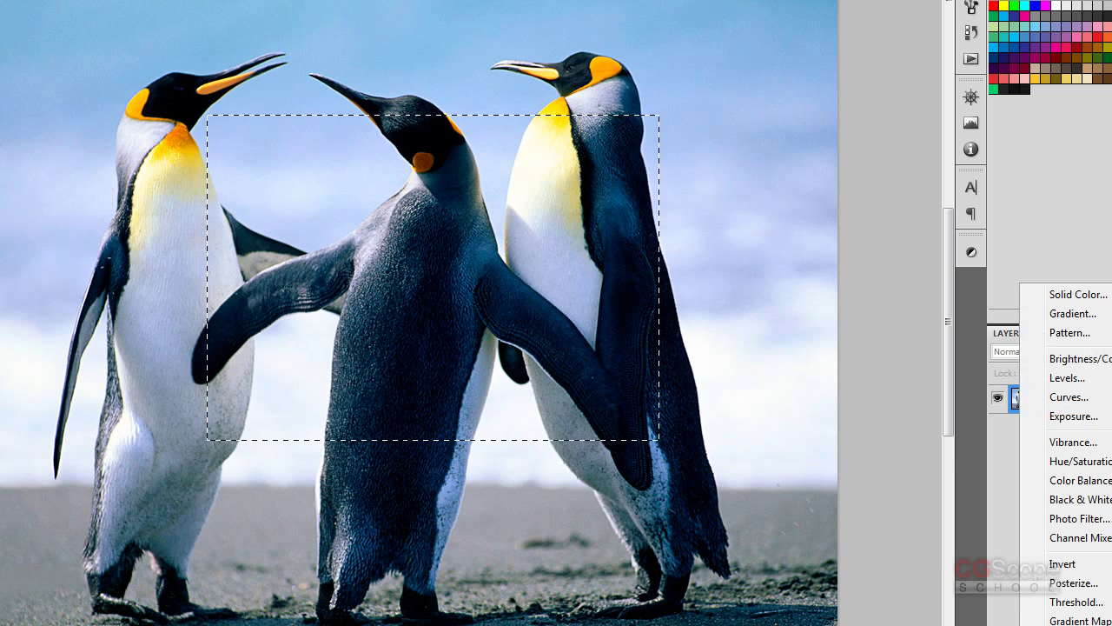
{"action": "left_click", "coordinate": [1077, 295]}
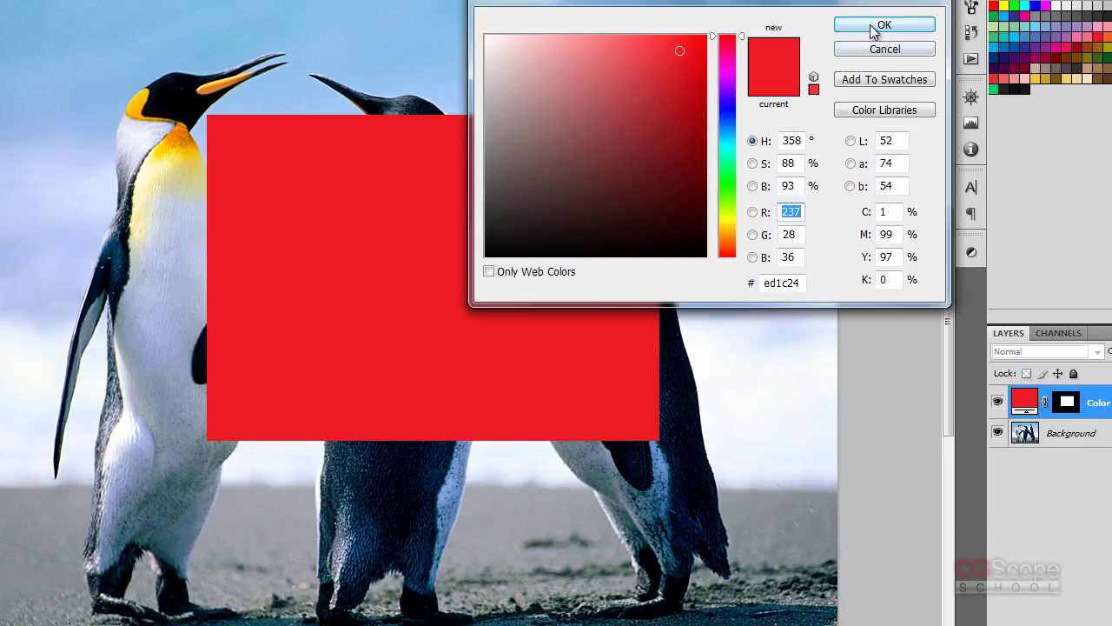
{"action": "key", "text": "Return"}
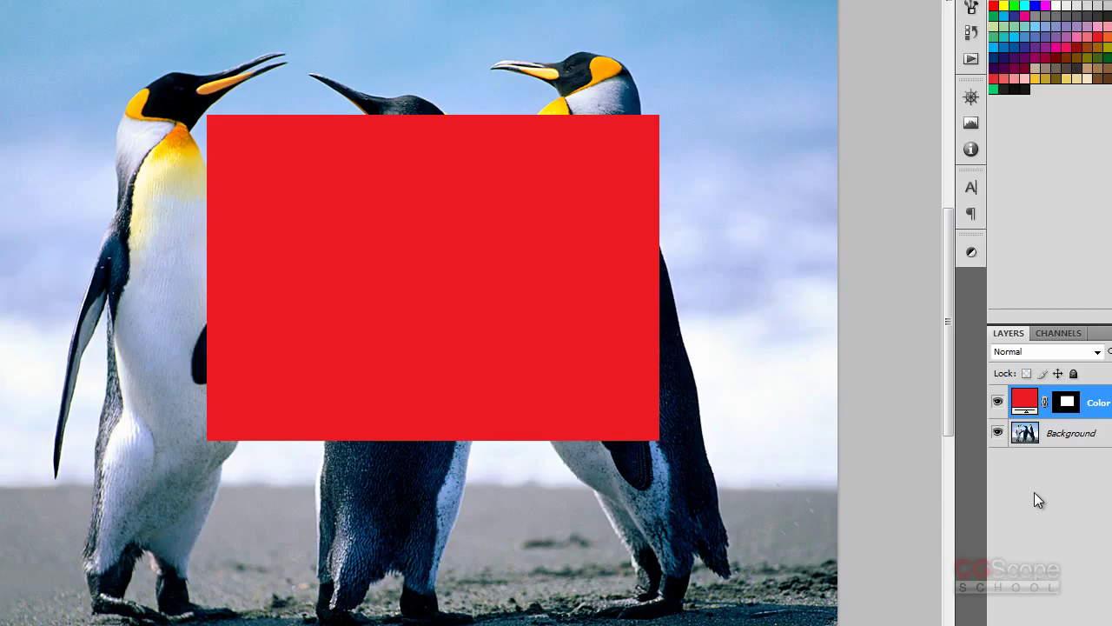
{"action": "key", "text": "ctrl+z"}
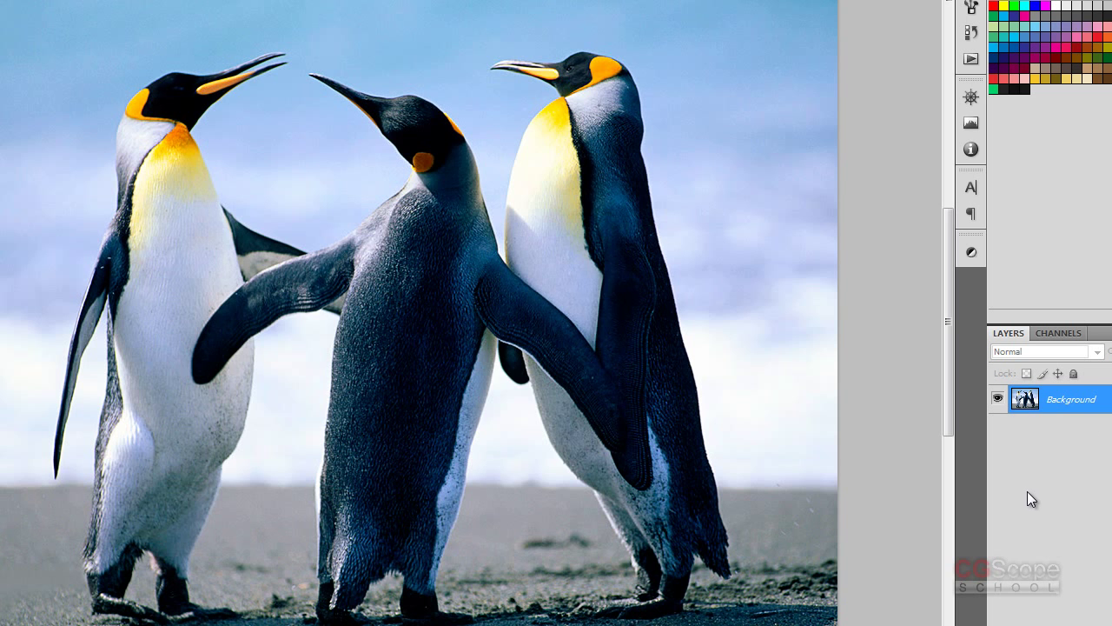
Convert Background to Layer 0 and marquee-select the right side of the photo
{"action": "double_click", "coordinate": [1068, 404]}
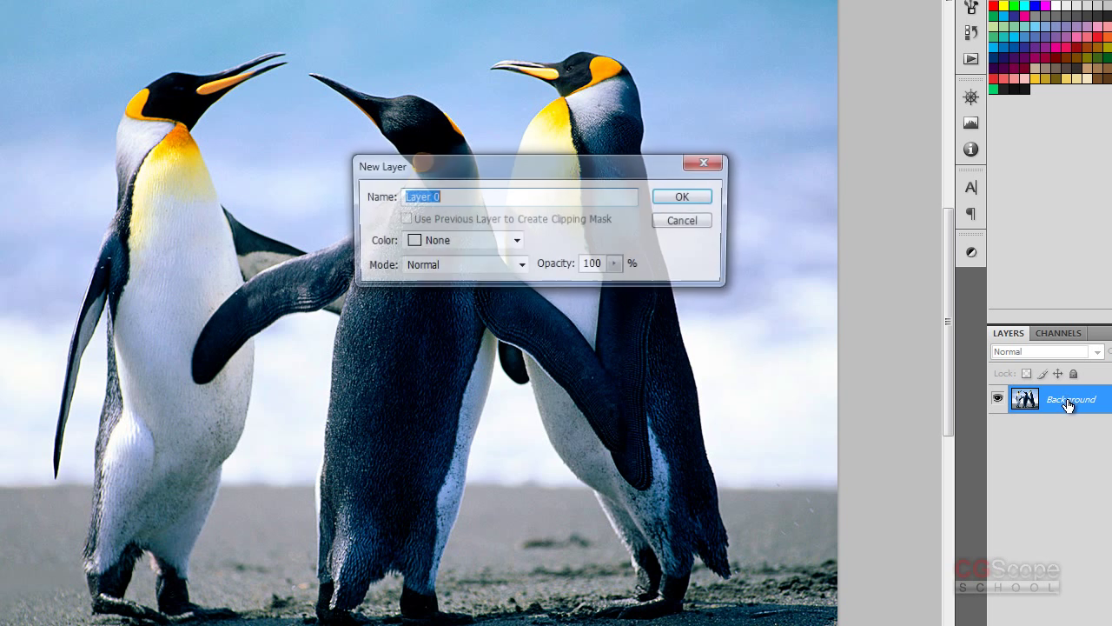
{"action": "left_click", "coordinate": [686, 198]}
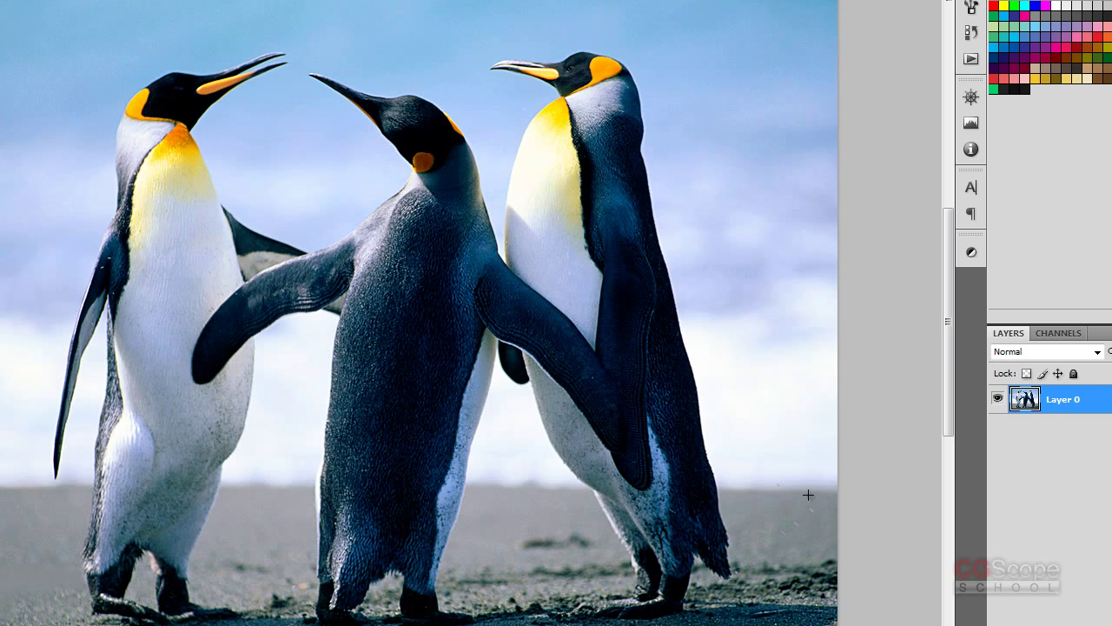
{"action": "key", "text": "ctrl+minus"}
{"action": "left_click_drag", "start_coordinate": [715, 559], "coordinate": [453, 9]}
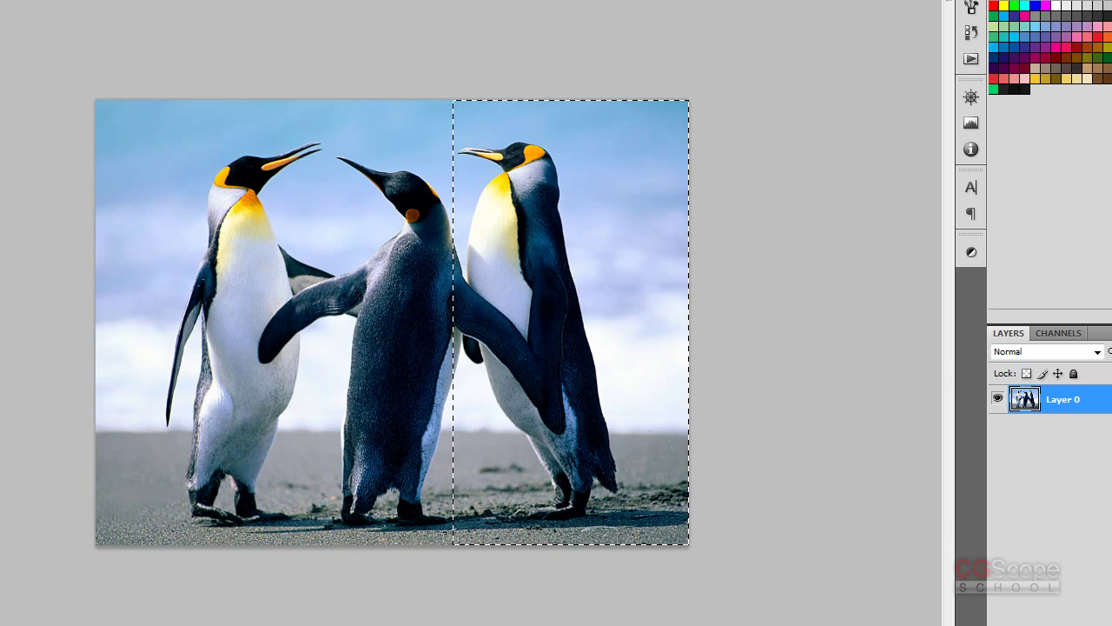
Apply a Reveal All layer mask, undo it, and reopen the Layer menu
{"action": "key", "text": "alt+l"}
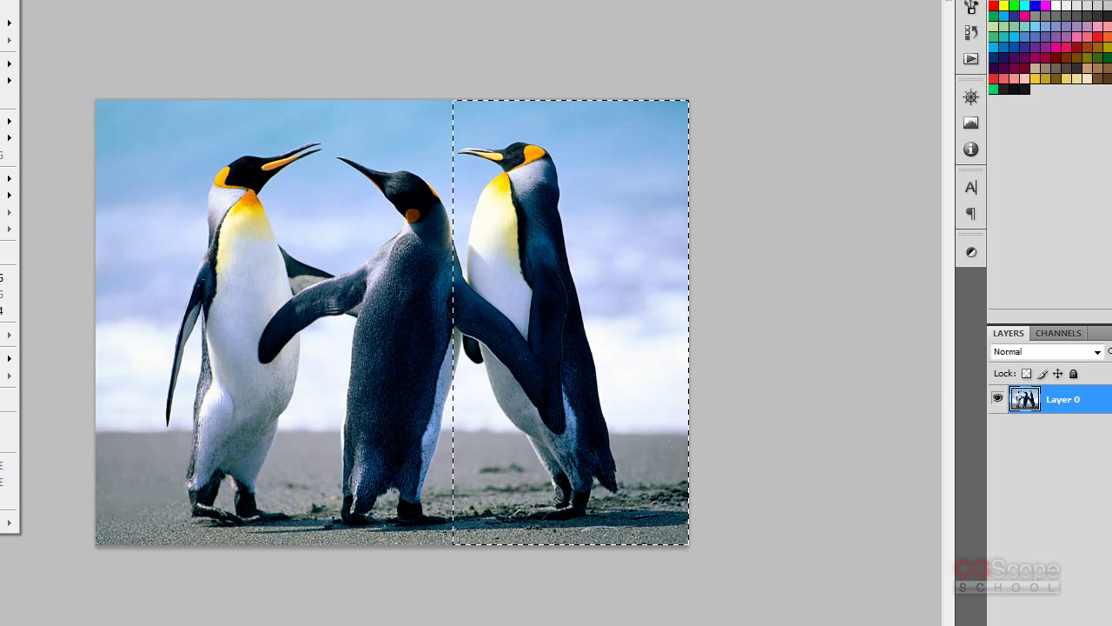
{"action": "mouse_move", "coordinate": [7, 121]}
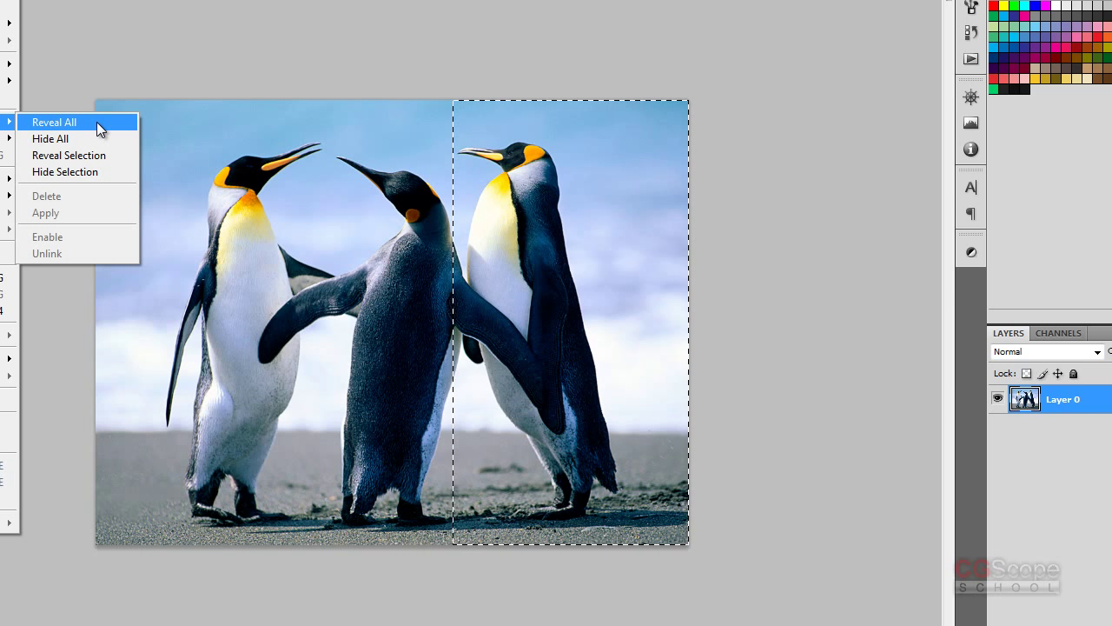
{"action": "left_click", "coordinate": [96, 121]}
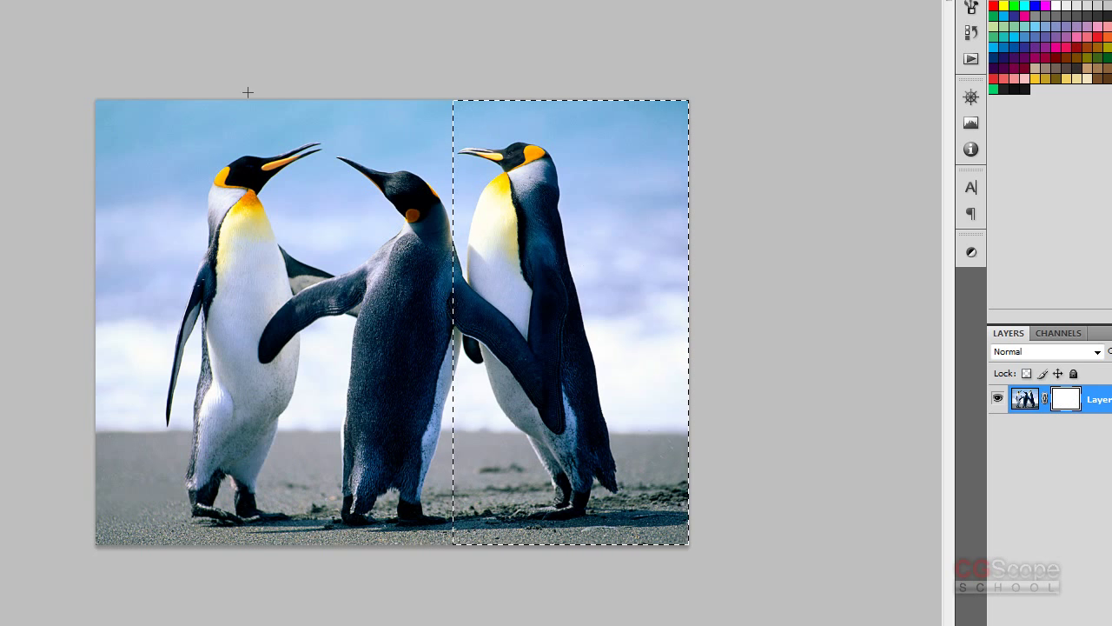
{"action": "key", "text": "ctrl+z"}
{"action": "key", "text": "alt+l"}
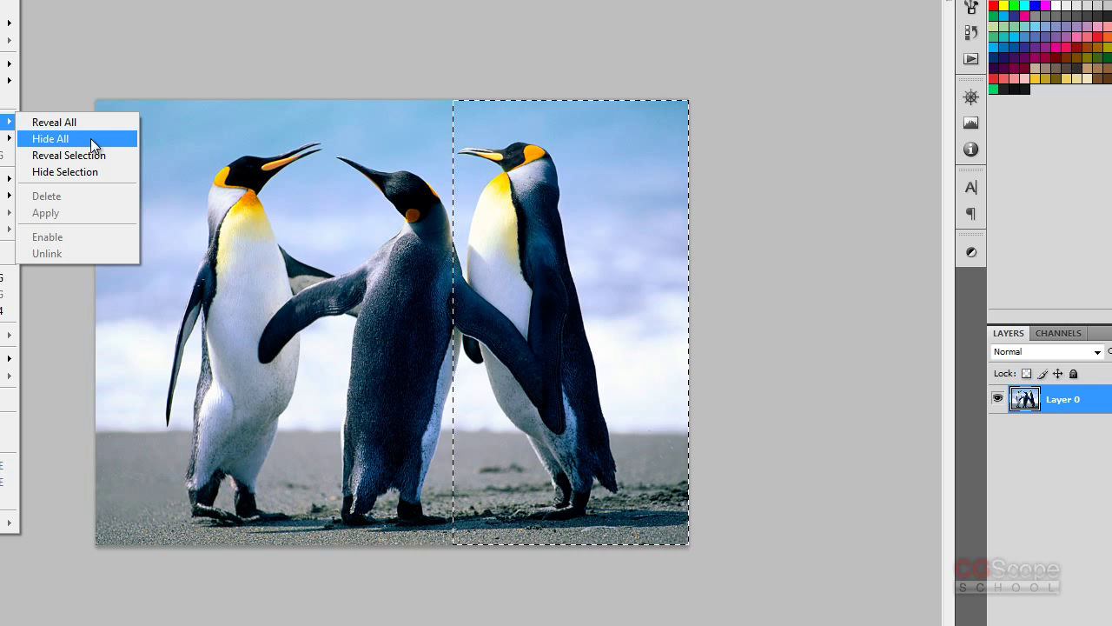
{"action": "mouse_move", "coordinate": [9, 121]}
{"action": "left_click", "coordinate": [91, 138]}
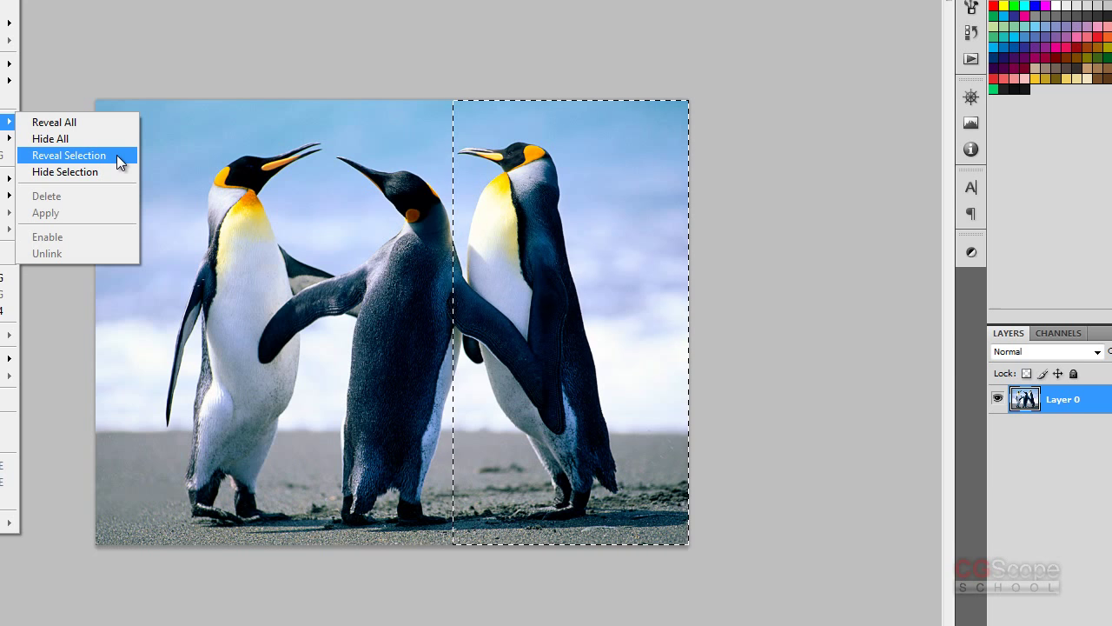
{"action": "left_click", "coordinate": [117, 155]}
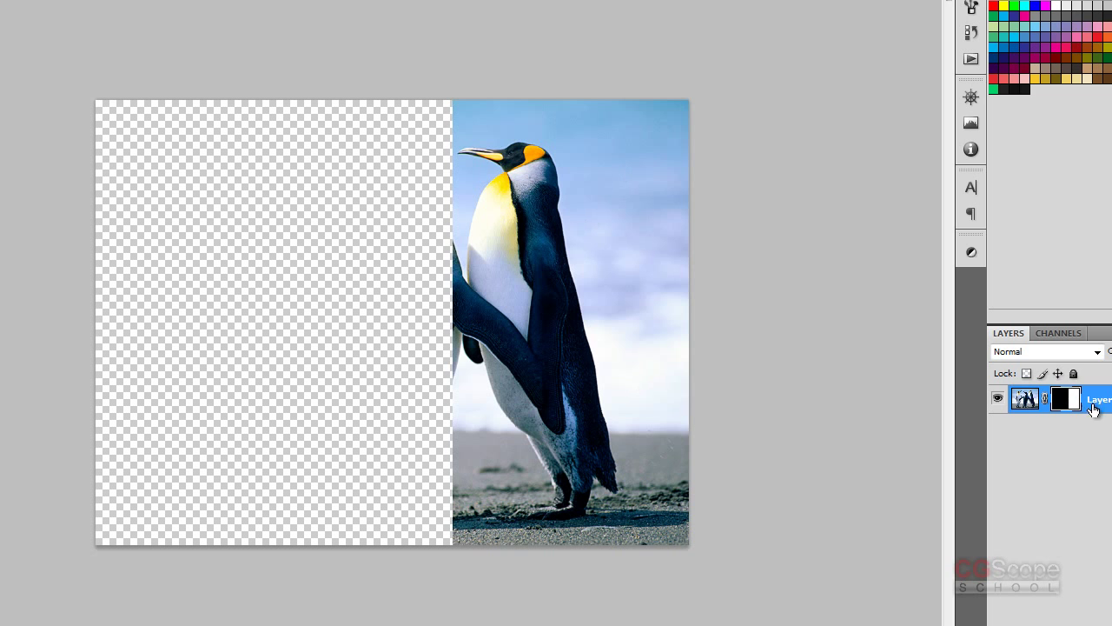
{"action": "key", "text": "ctrl+z"}
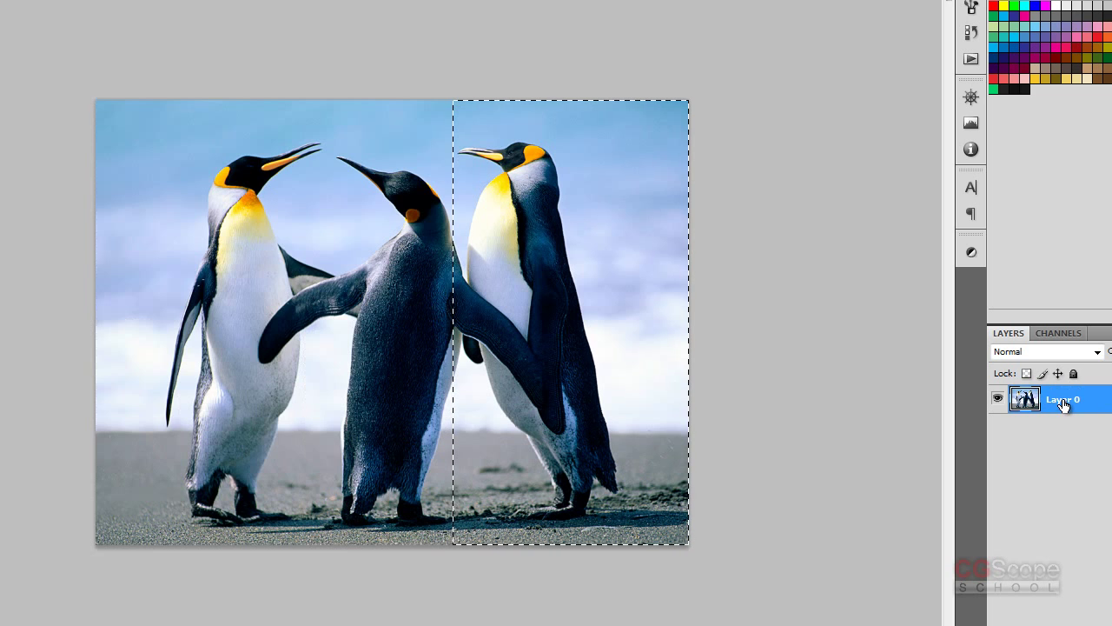
{"action": "key", "text": "alt+l"}
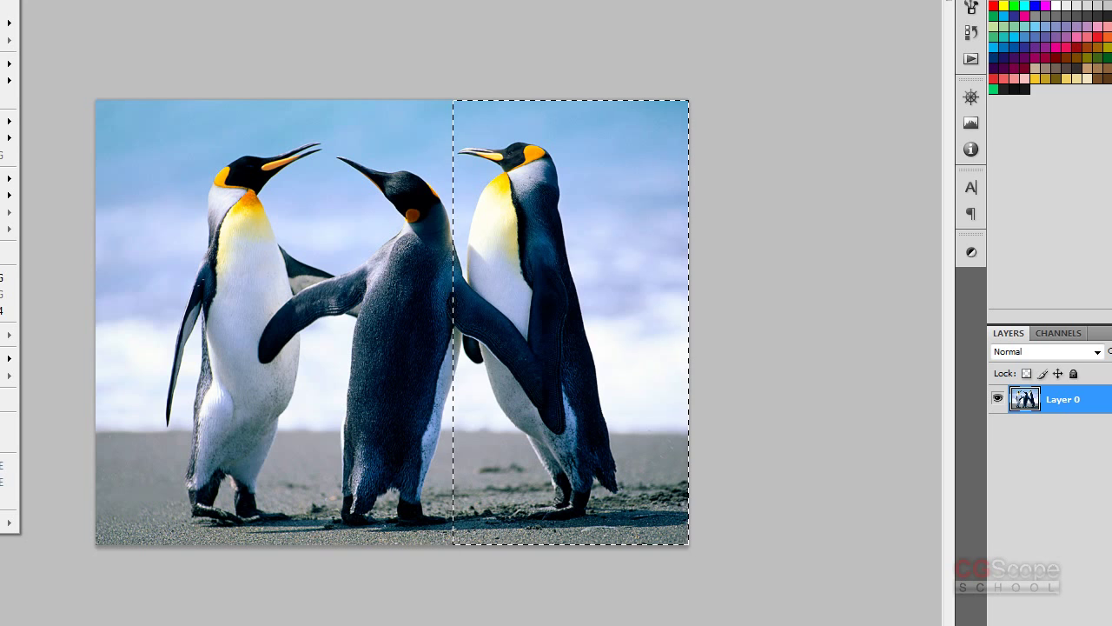
{"action": "mouse_move", "coordinate": [8, 122]}
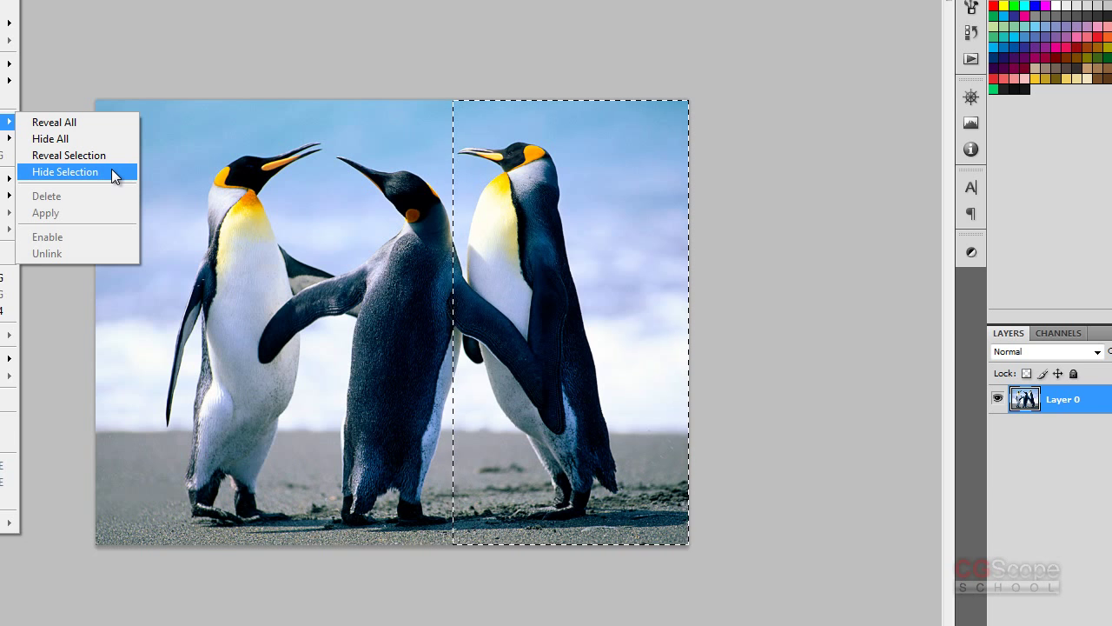
Apply a Hide Selection layer mask to Layer 0, making the selected right-hand portion transparent
{"action": "left_click", "coordinate": [111, 172]}
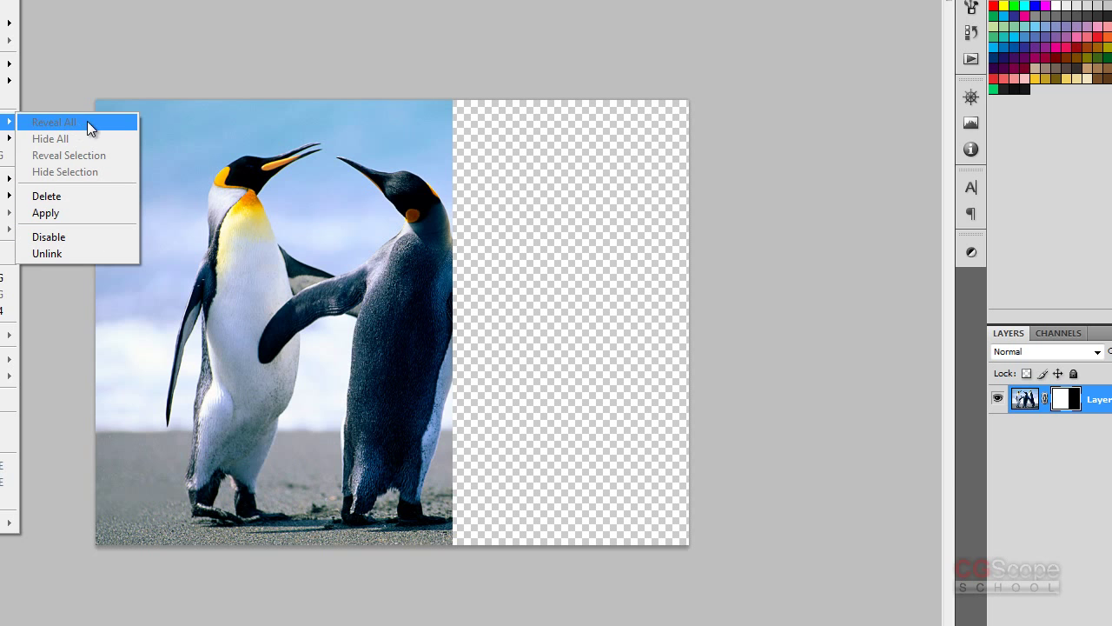
{"action": "left_click", "coordinate": [84, 237]}
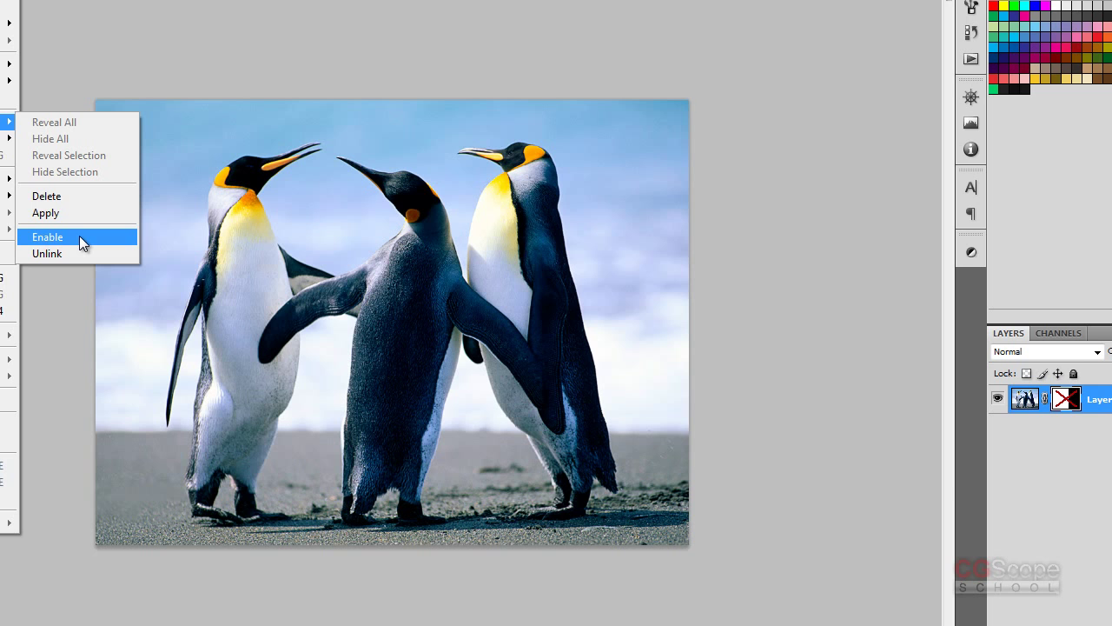
{"action": "left_click", "coordinate": [79, 236]}
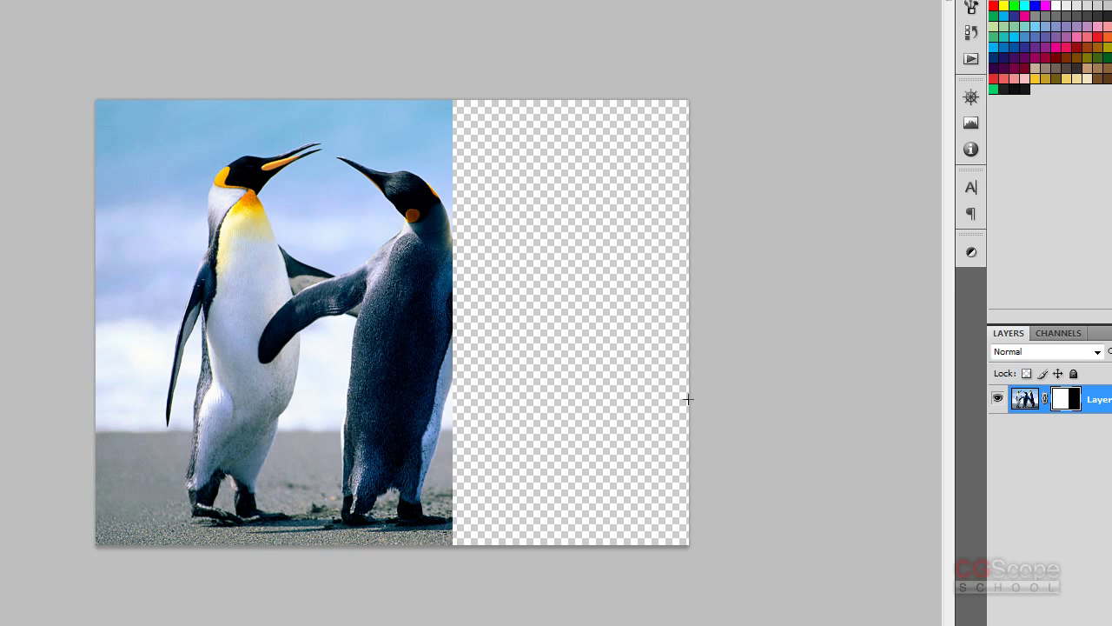
{"action": "left_click", "coordinate": [1067, 400]}
{"action": "left_click", "coordinate": [1068, 400], "text": "shift"}
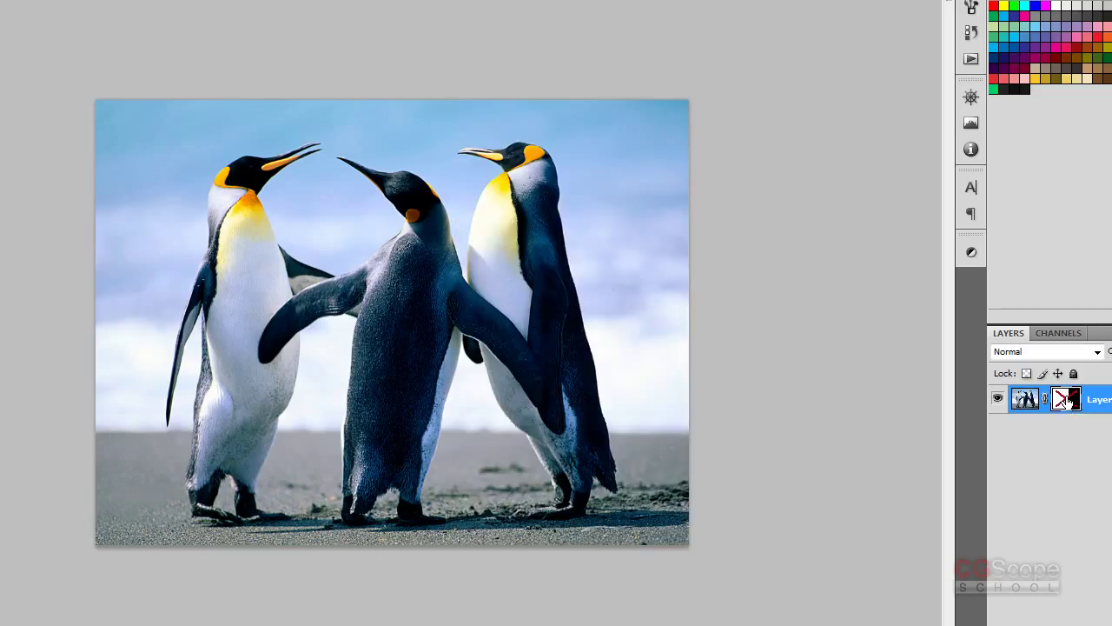
{"action": "left_click", "coordinate": [1061, 399], "text": "shift"}
{"action": "left_click", "coordinate": [1062, 400], "text": "shift"}
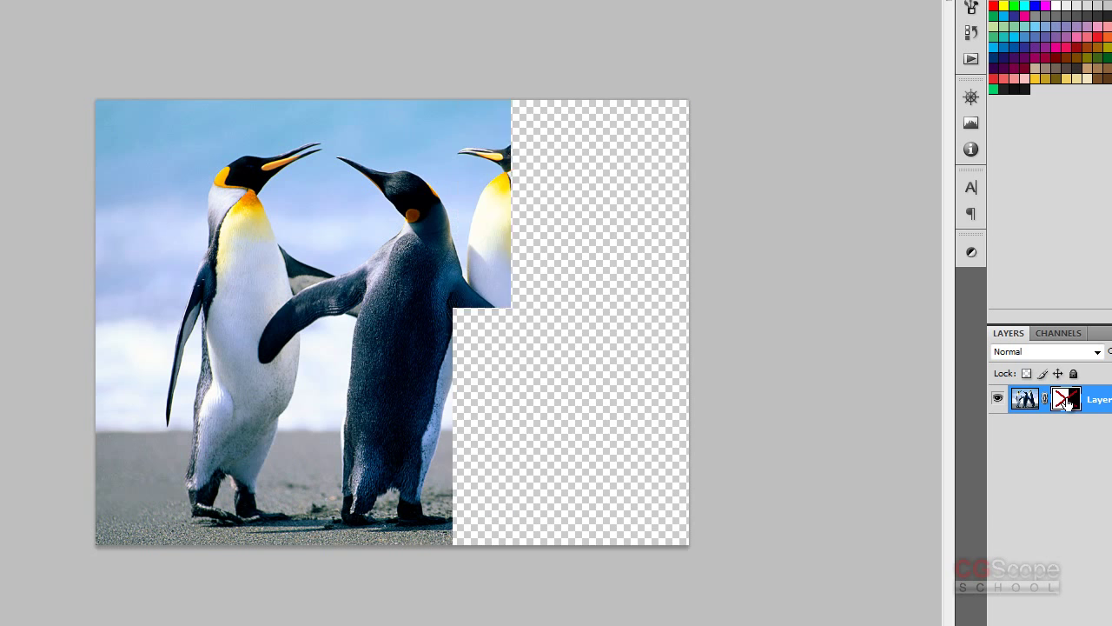
{"action": "left_click", "coordinate": [1066, 400], "text": "shift"}
{"action": "left_click", "coordinate": [1066, 401], "text": "shift"}
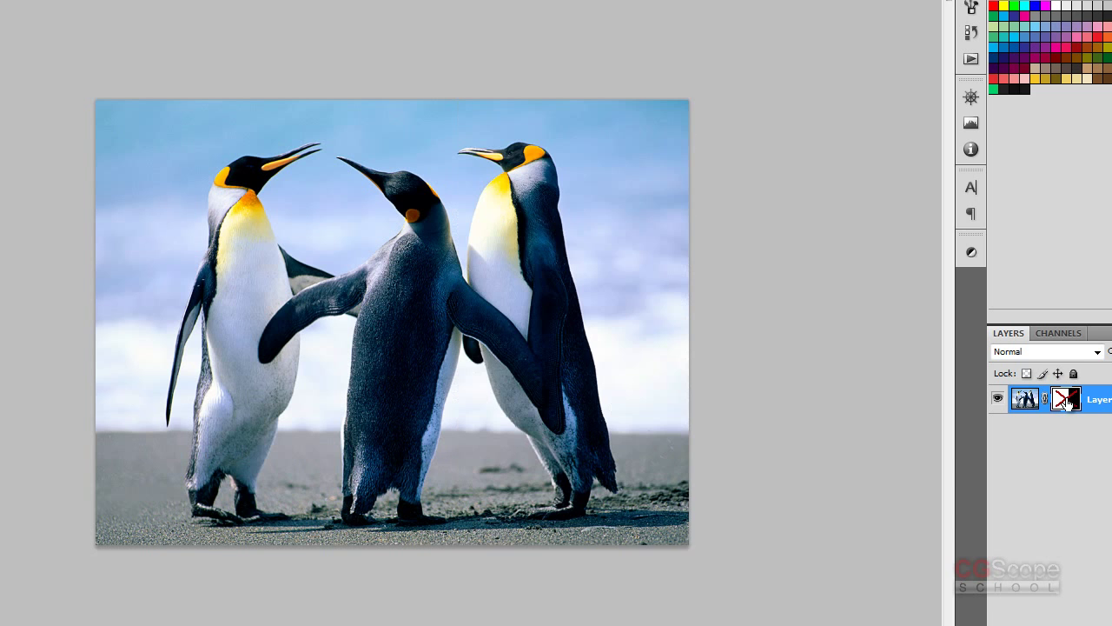
{"action": "left_click", "coordinate": [1066, 400], "text": "shift"}
{"action": "left_click", "coordinate": [1066, 400], "text": "shift"}
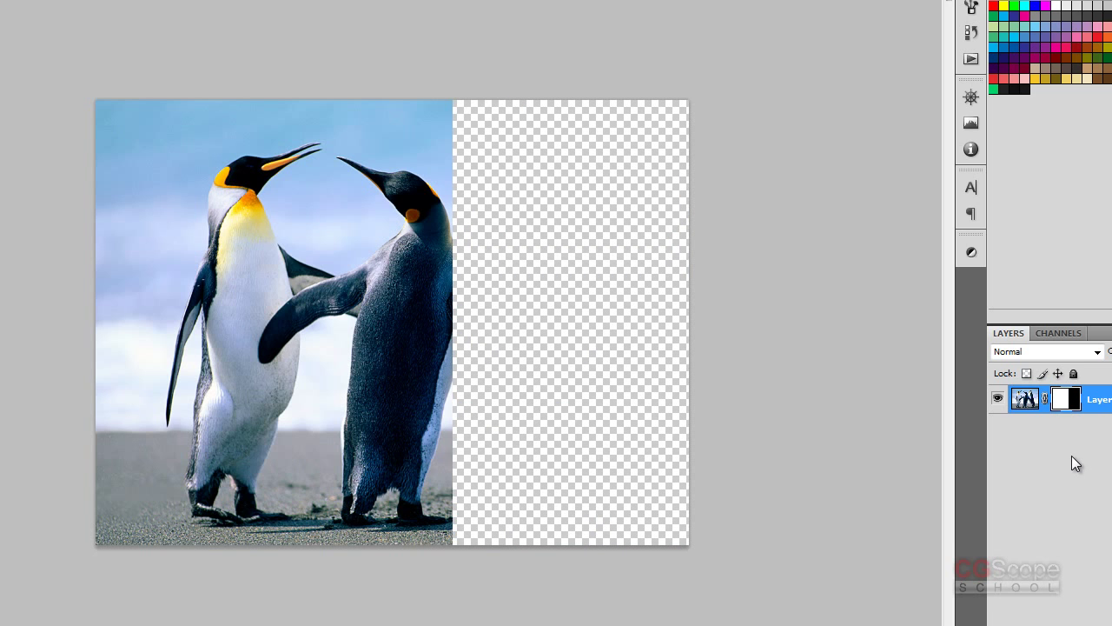
{"action": "left_click", "coordinate": [1067, 401], "text": "shift"}
{"action": "key", "text": "alt+l"}
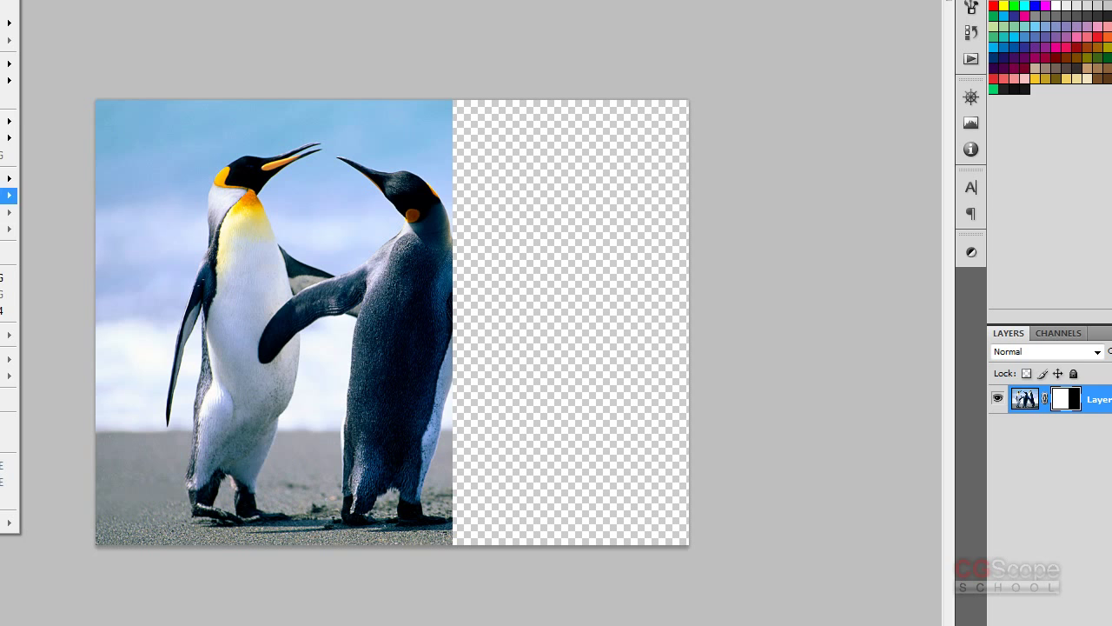
{"action": "mouse_move", "coordinate": [9, 121]}
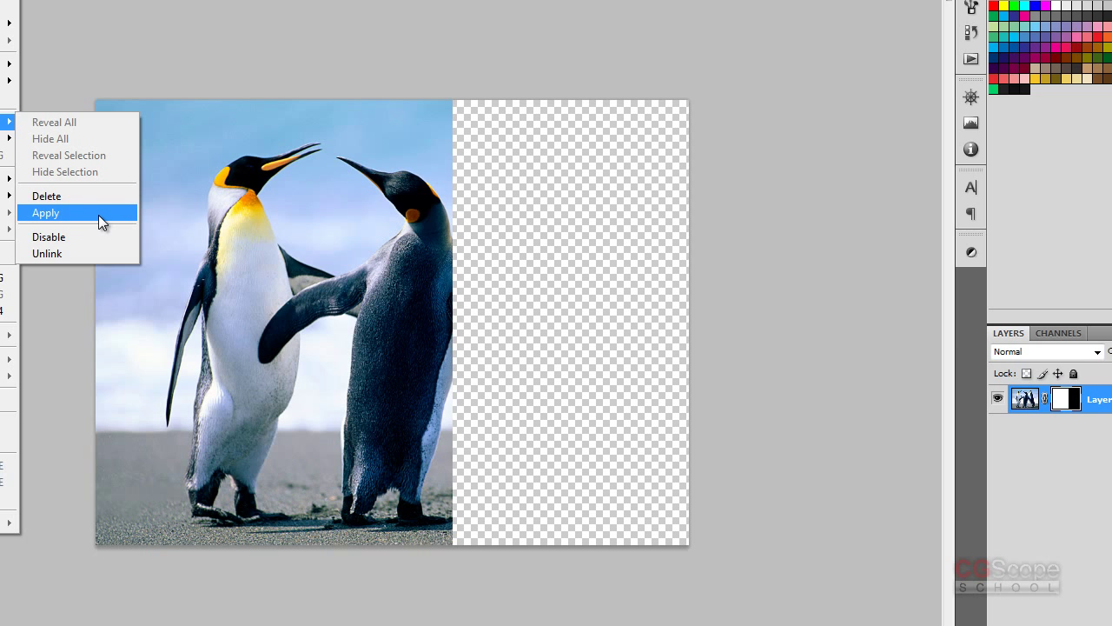
{"action": "left_click", "coordinate": [98, 210]}
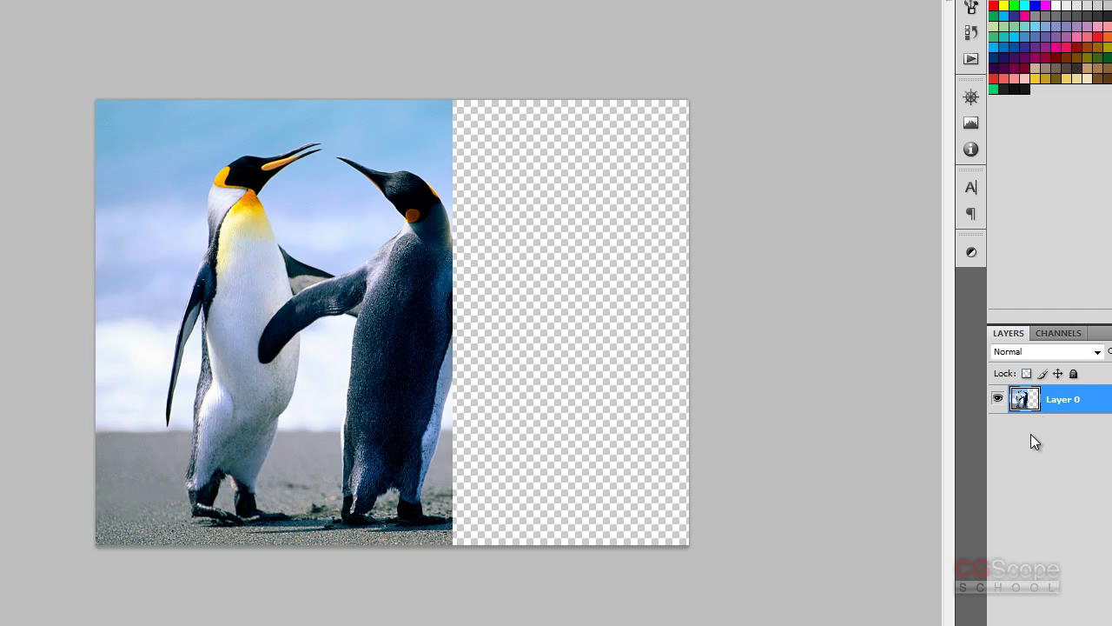
{"action": "key", "text": "ctrl+shift+m"}
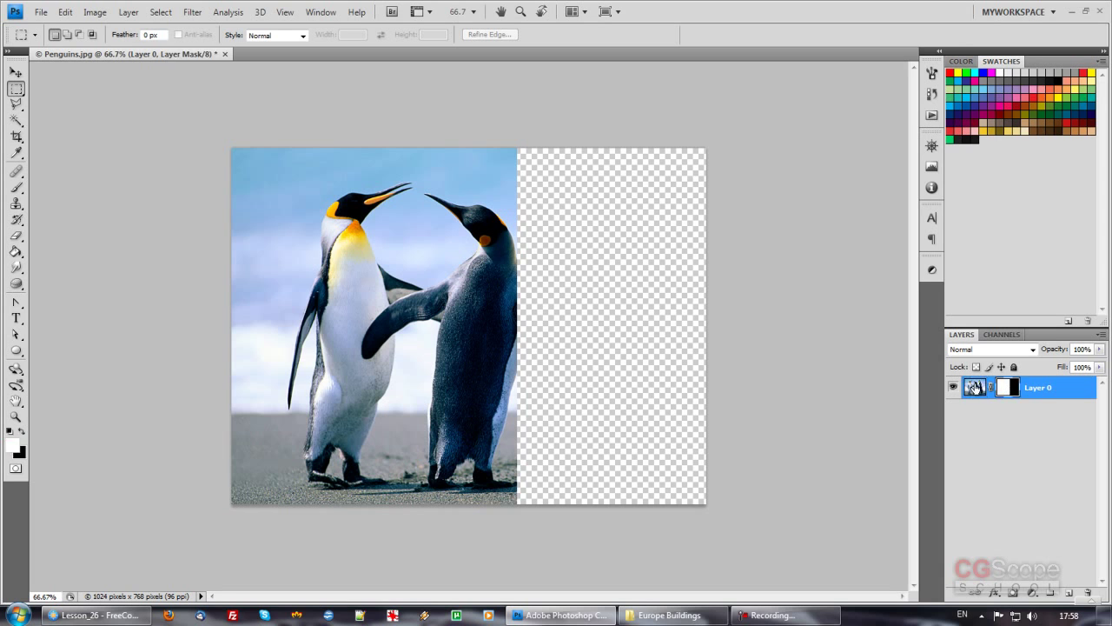
Move Layer 0 together with its linked mask using the Move tool
{"action": "left_click", "coordinate": [1004, 390]}
{"action": "left_click", "coordinate": [975, 387]}
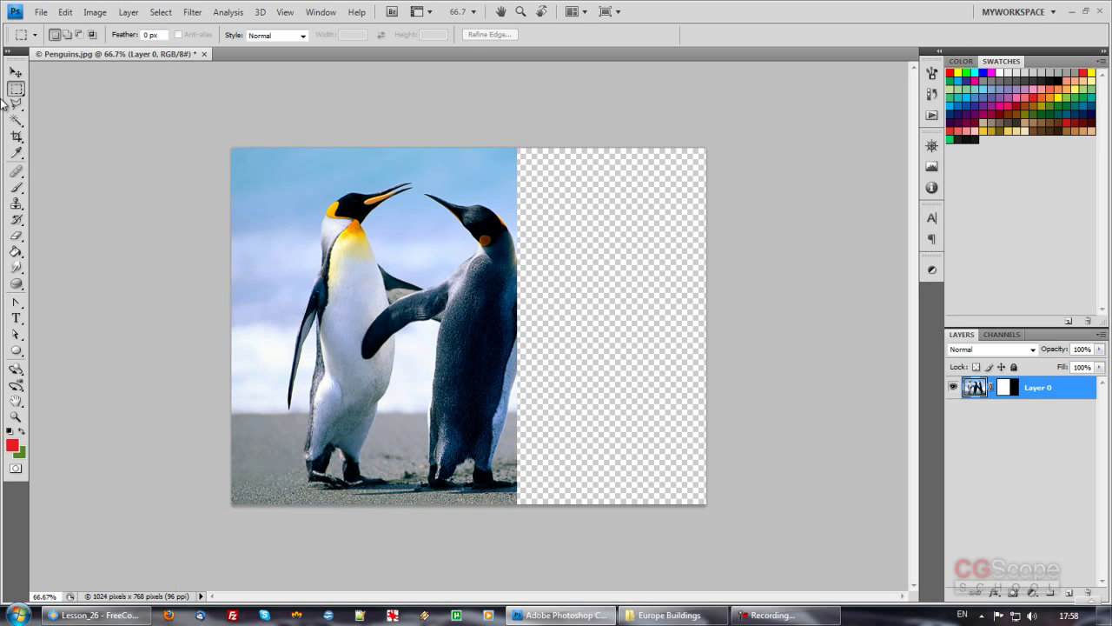
{"action": "left_click", "coordinate": [16, 72]}
{"action": "mouse_move", "coordinate": [373, 304]}
{"action": "left_mouse_down"}
{"action": "mouse_move", "coordinate": [432, 362]}
{"action": "mouse_move", "coordinate": [528, 249]}
{"action": "mouse_move", "coordinate": [444, 254]}
{"action": "mouse_move", "coordinate": [324, 353]}
{"action": "left_mouse_up"}
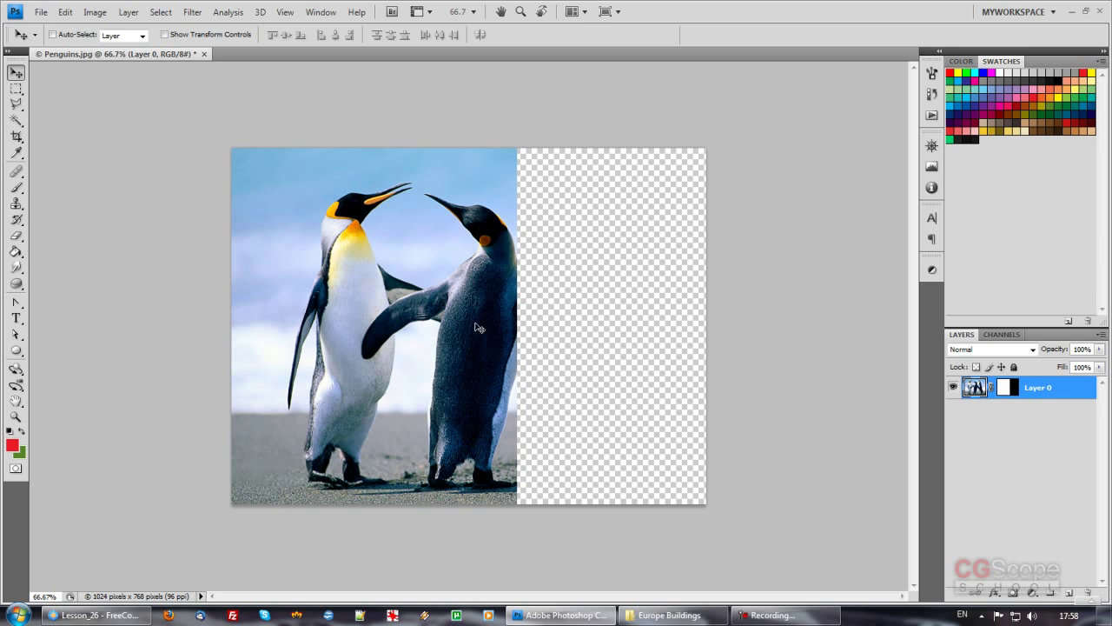
Unlink the mask from Layer 0 and shift the photo up and left inside the fixed mask
{"action": "left_click", "coordinate": [128, 12]}
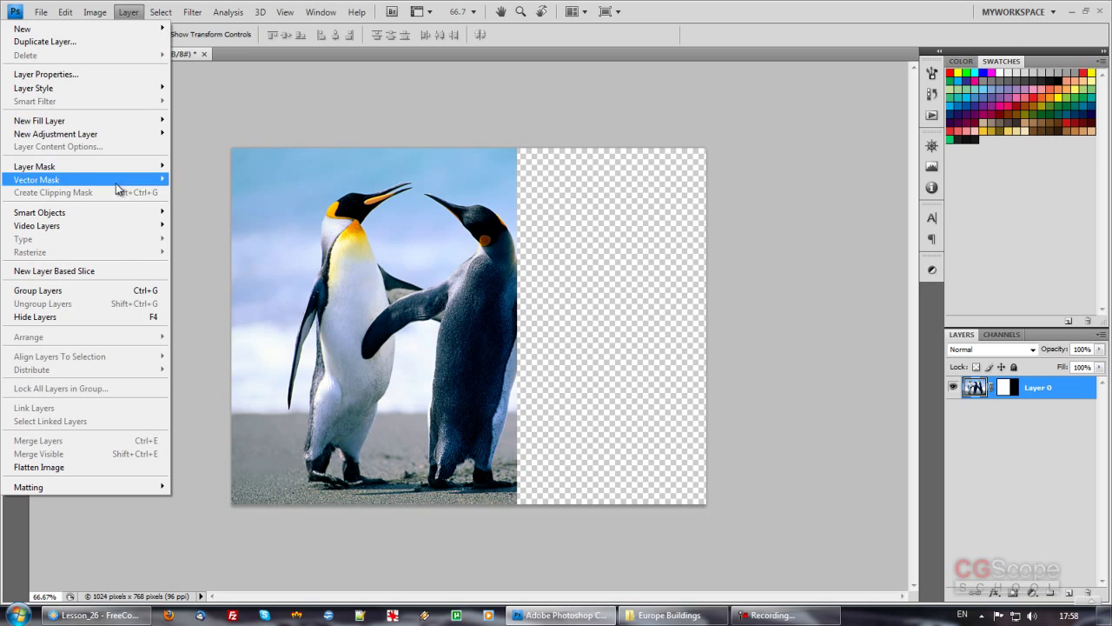
{"action": "mouse_move", "coordinate": [35, 165]}
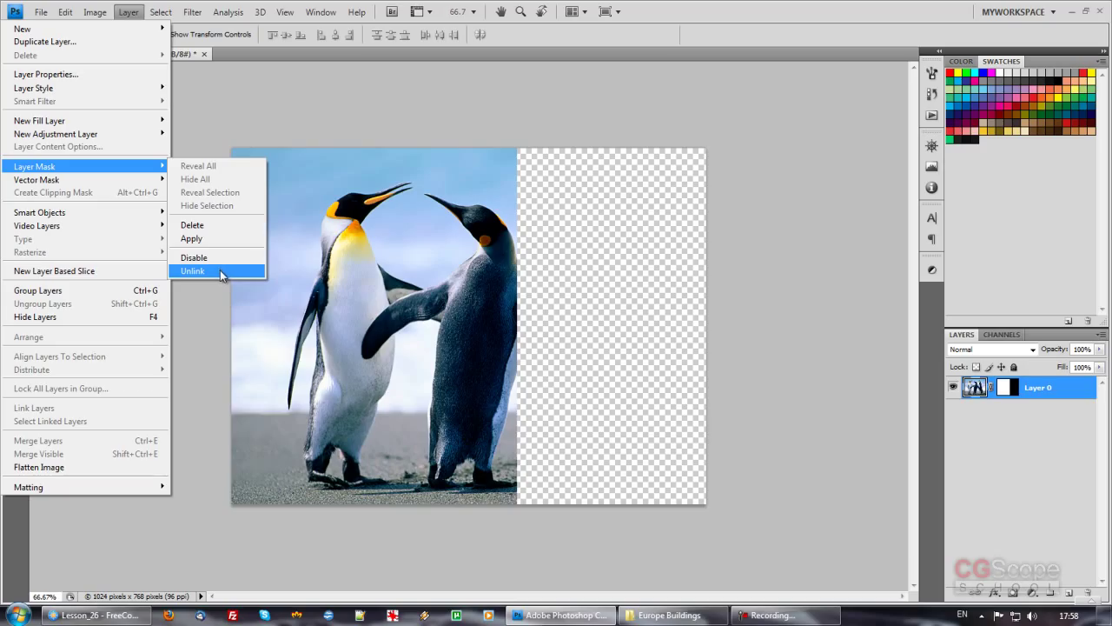
{"action": "left_click", "coordinate": [221, 273]}
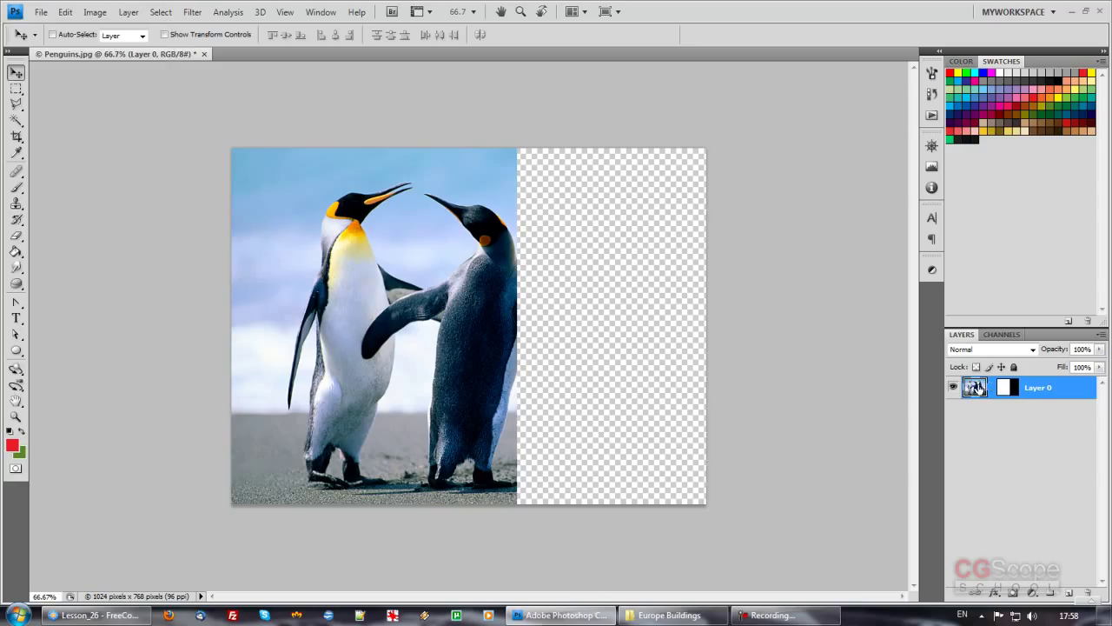
{"action": "mouse_move", "coordinate": [380, 374]}
{"action": "left_mouse_down"}
{"action": "mouse_move", "coordinate": [493, 365]}
{"action": "mouse_move", "coordinate": [482, 377]}
{"action": "left_mouse_up"}
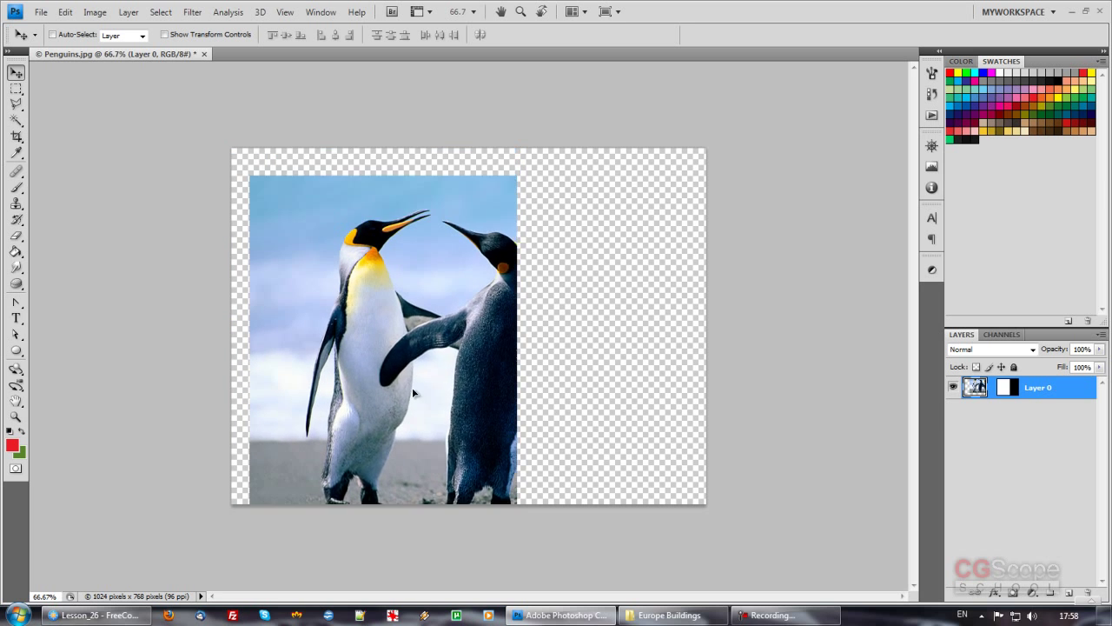
{"action": "left_click_drag", "start_coordinate": [482, 377], "coordinate": [458, 325]}
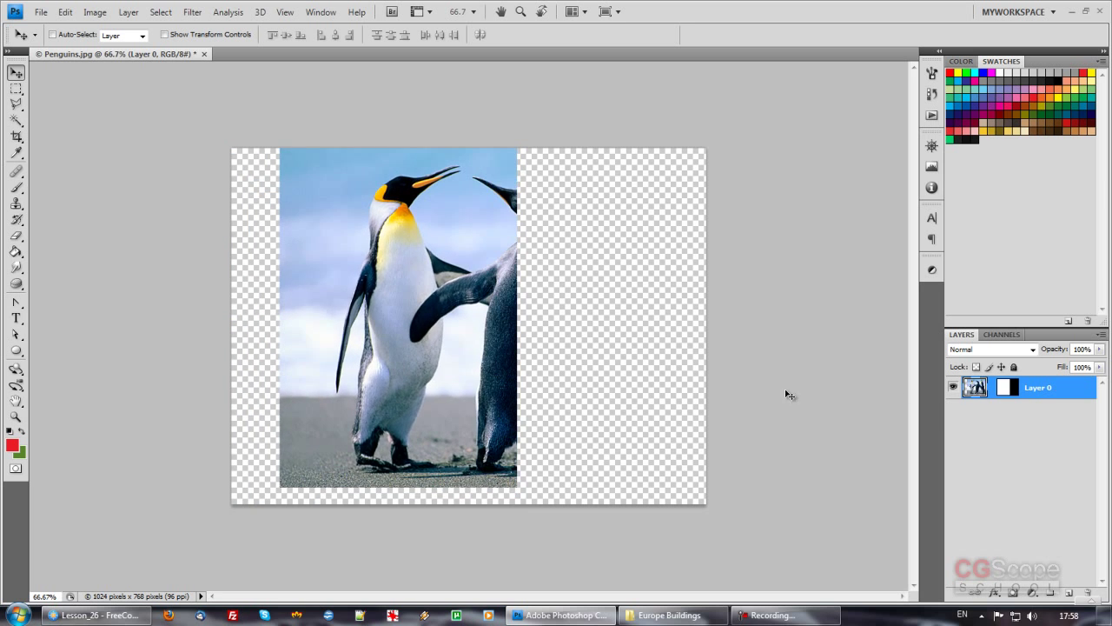
Drag the mask's hidden rectangle on its own until it sits near the canvas centre
{"action": "left_click", "coordinate": [1007, 386]}
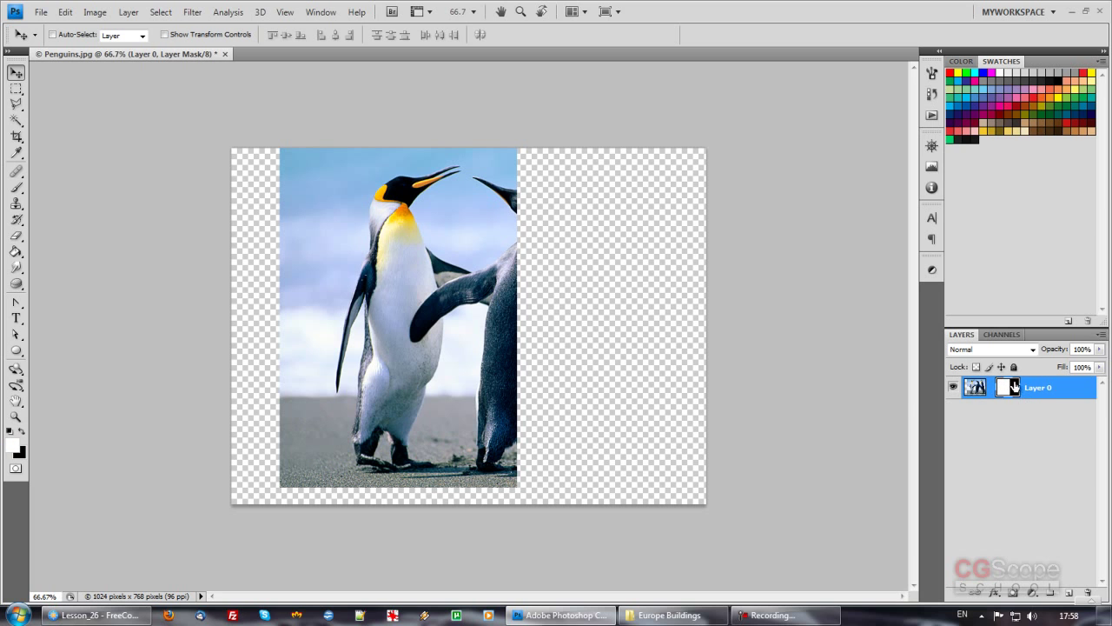
{"action": "left_click", "coordinate": [976, 387]}
{"action": "left_click", "coordinate": [1007, 387]}
{"action": "mouse_move", "coordinate": [528, 348]}
{"action": "left_mouse_down"}
{"action": "mouse_move", "coordinate": [545, 383]}
{"action": "mouse_move", "coordinate": [573, 326]}
{"action": "left_mouse_up"}
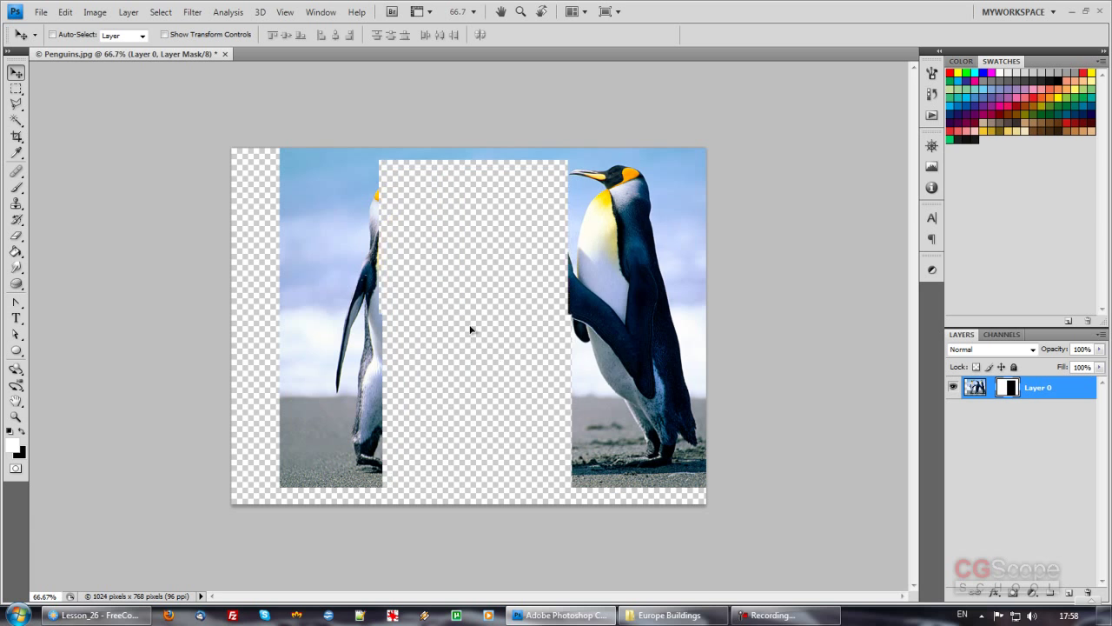
{"action": "left_click_drag", "start_coordinate": [573, 326], "coordinate": [565, 365]}
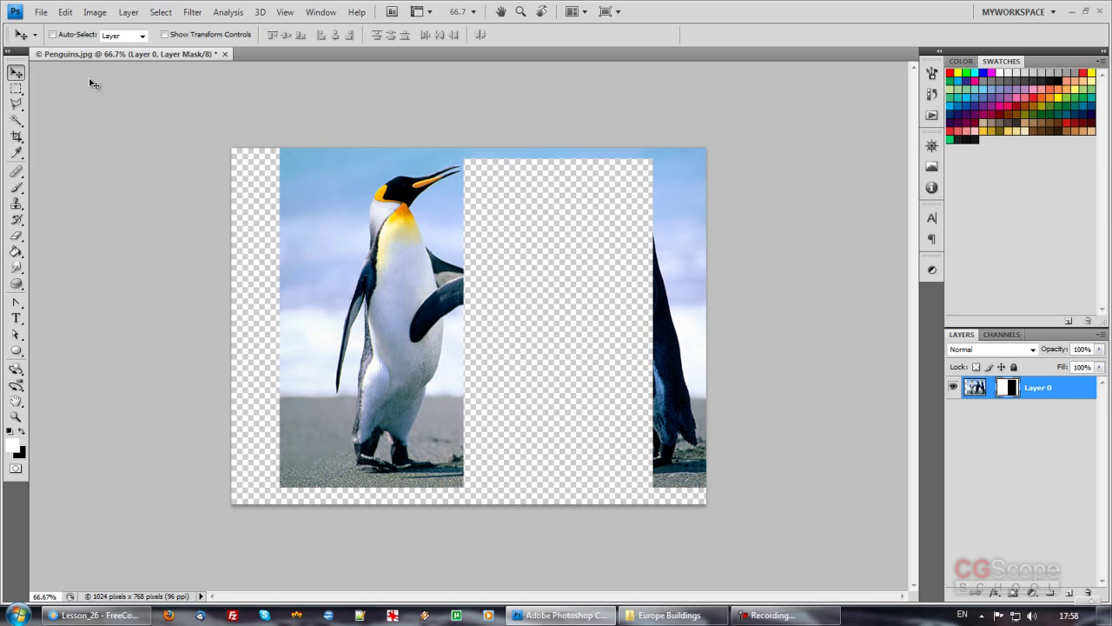
{"action": "left_click", "coordinate": [129, 13]}
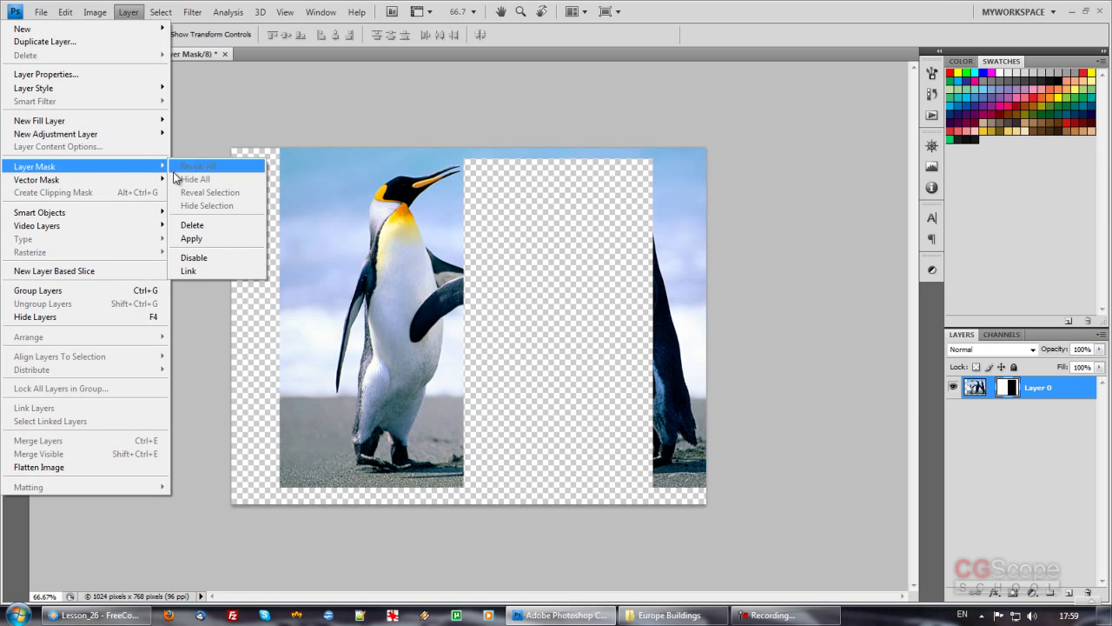
Relink the mask to Layer 0 and close Layer Mask Display Options (red, 50%) unchanged
{"action": "left_click", "coordinate": [216, 272]}
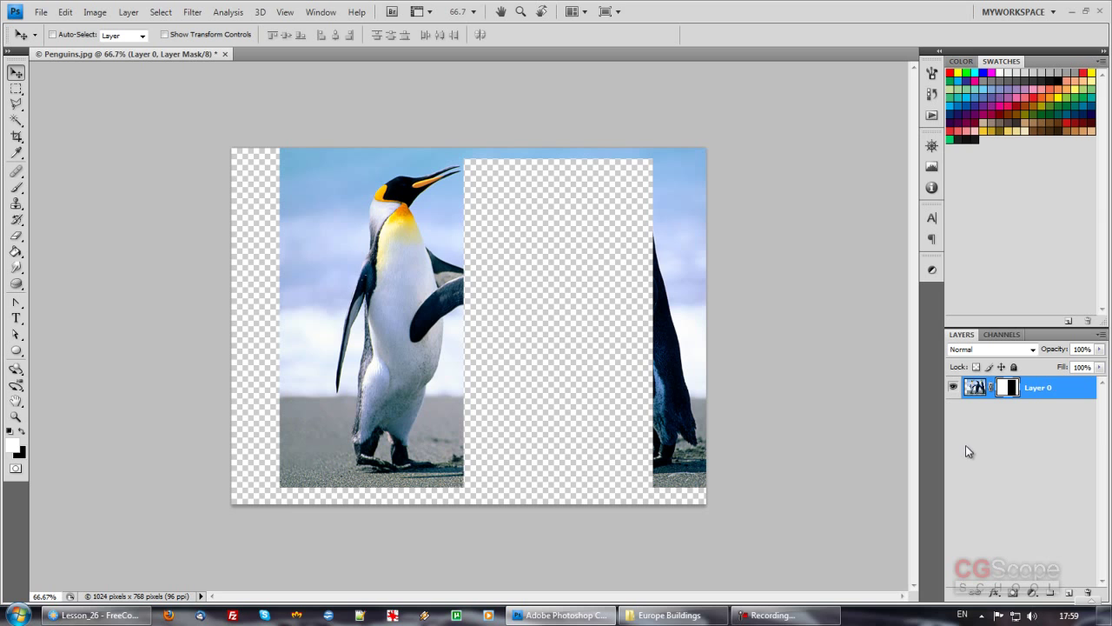
{"action": "double_click", "coordinate": [1008, 391]}
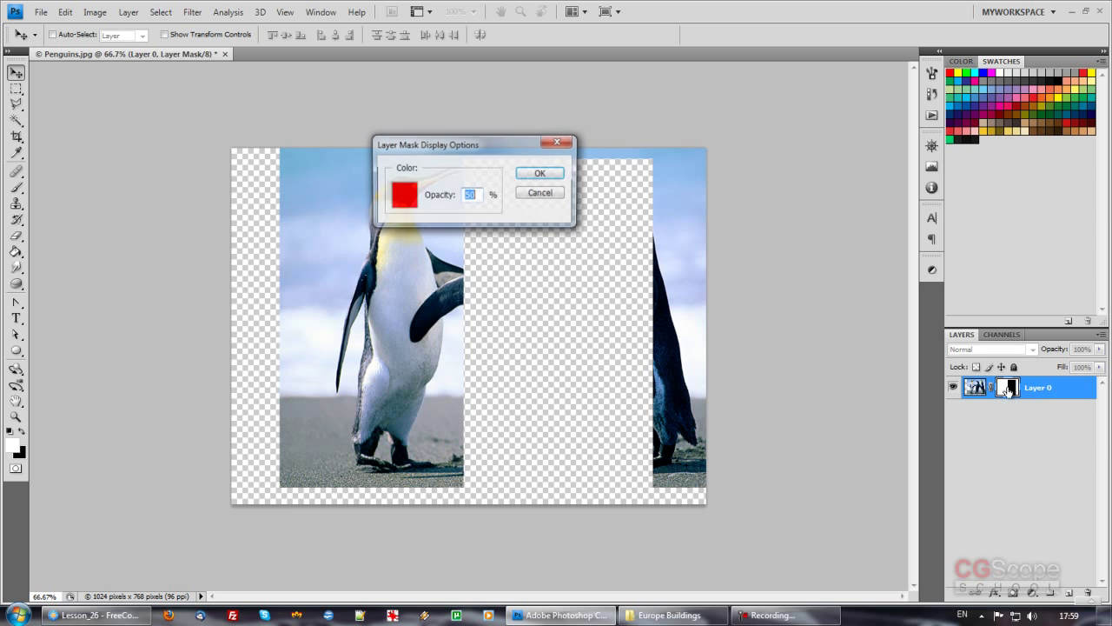
{"action": "left_click", "coordinate": [558, 195]}
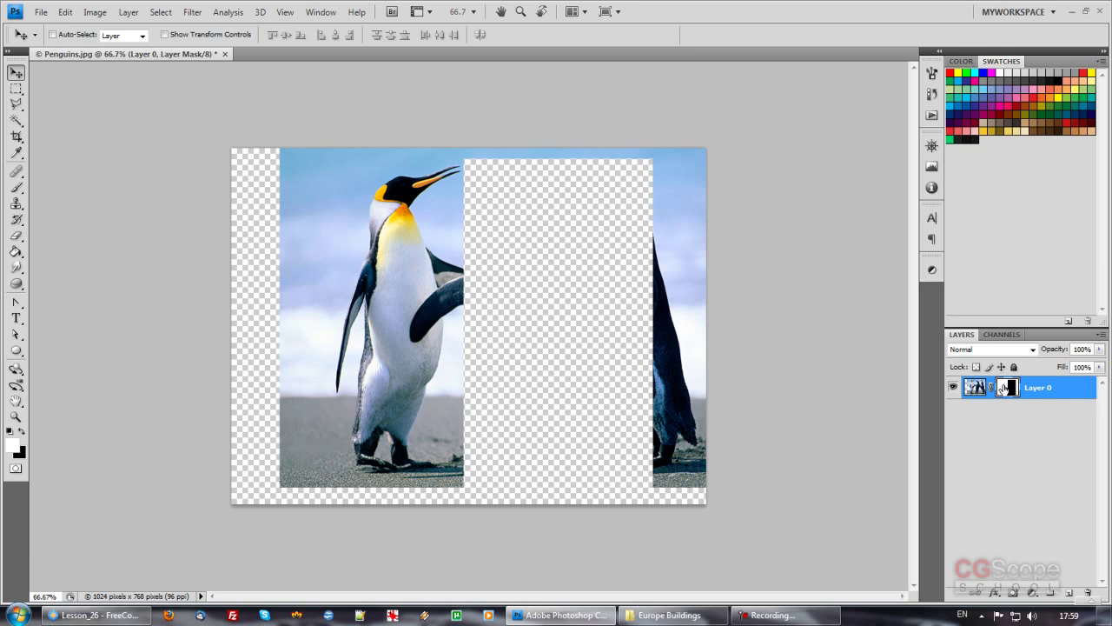
View the mask alone and brush white over the black band's left edge, carving a rounded bulge
{"action": "left_click", "coordinate": [1007, 388], "text": "alt"}
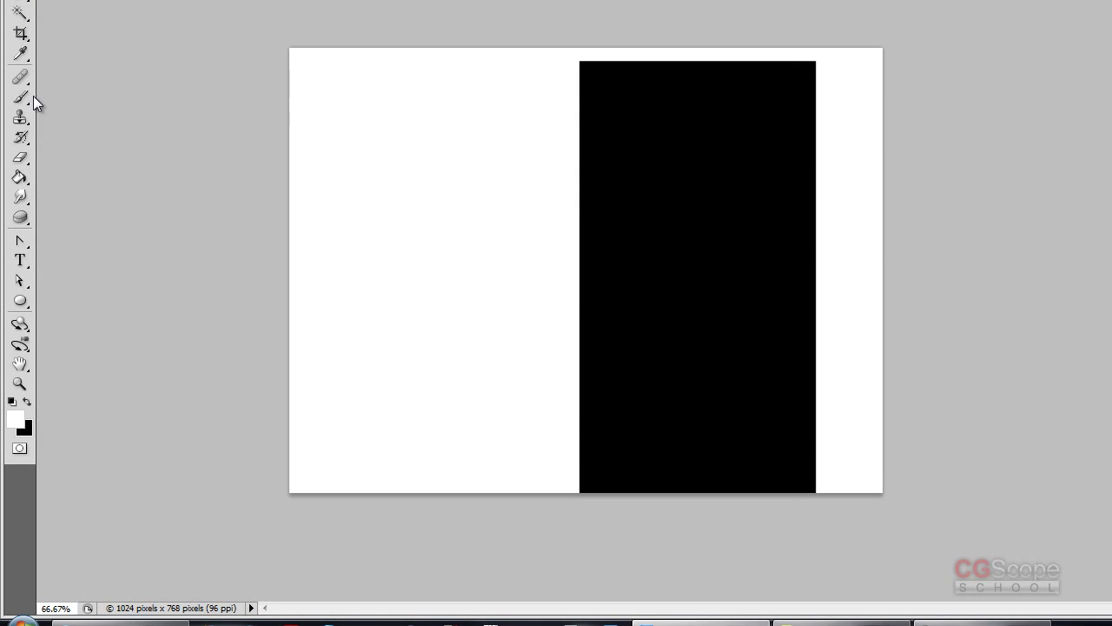
{"action": "left_click", "coordinate": [16, 188]}
{"action": "mouse_move", "coordinate": [568, 256]}
{"action": "left_mouse_down"}
{"action": "mouse_move", "coordinate": [561, 343]}
{"action": "mouse_move", "coordinate": [576, 333]}
{"action": "mouse_move", "coordinate": [596, 377]}
{"action": "mouse_move", "coordinate": [625, 362]}
{"action": "mouse_move", "coordinate": [619, 245]}
{"action": "mouse_move", "coordinate": [590, 194]}
{"action": "mouse_move", "coordinate": [651, 278]}
{"action": "mouse_move", "coordinate": [570, 404]}
{"action": "mouse_move", "coordinate": [653, 273]}
{"action": "mouse_move", "coordinate": [652, 322]}
{"action": "mouse_move", "coordinate": [524, 176]}
{"action": "left_mouse_up"}
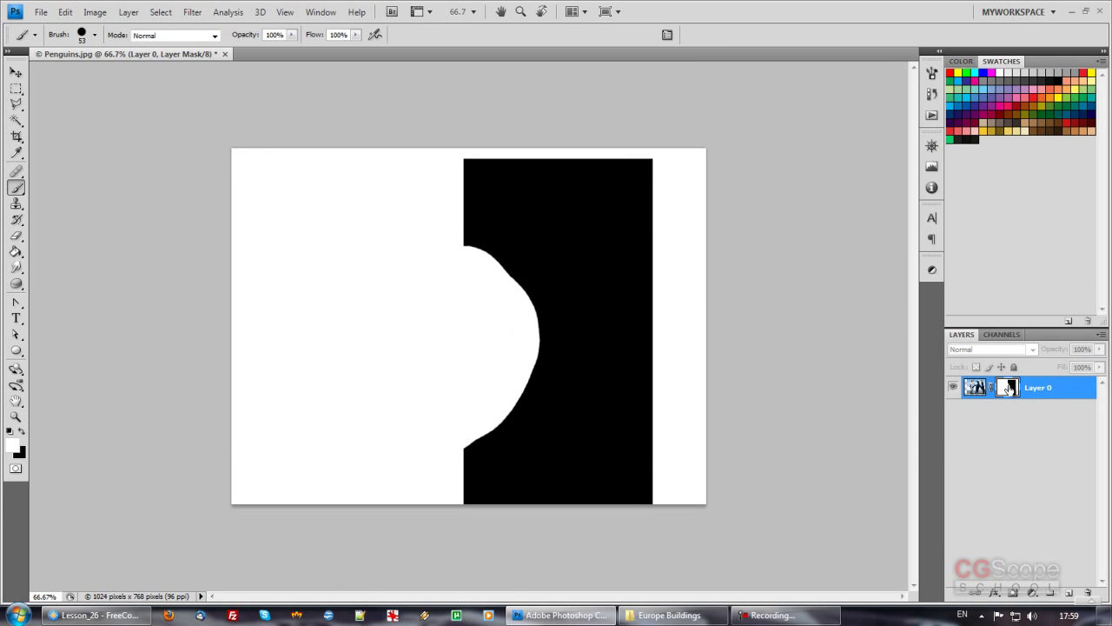
{"action": "left_click", "coordinate": [1008, 387], "text": "alt"}
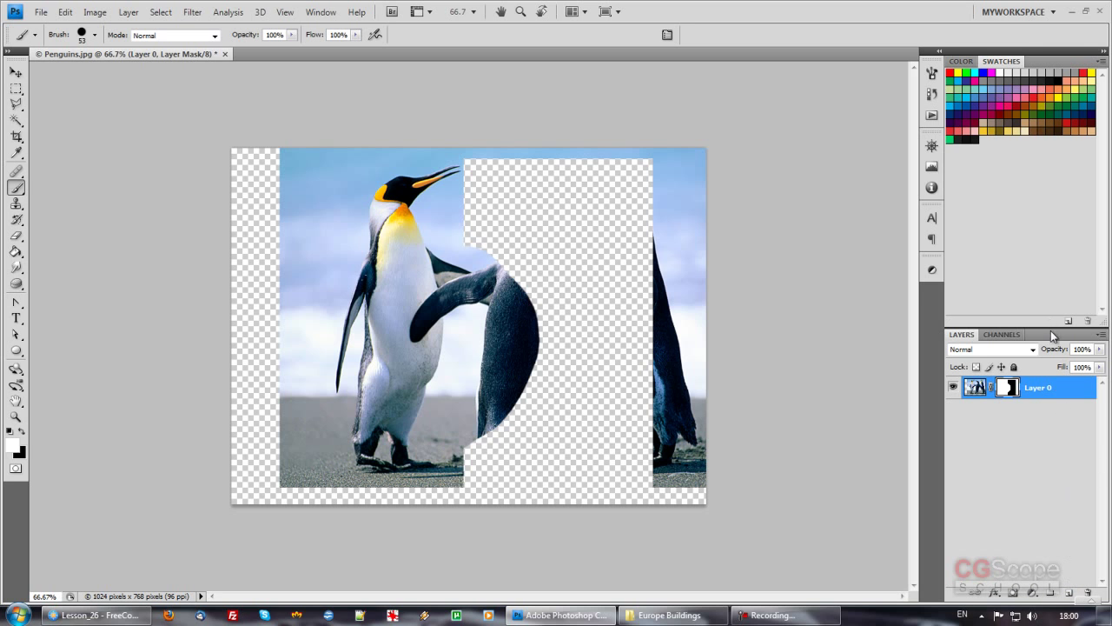
Enlarge the Layers panel and drag Layer 0's mask thumbnail onto the Delete Layer trash
{"action": "left_click_drag", "start_coordinate": [1053, 328], "coordinate": [1023, 186]}
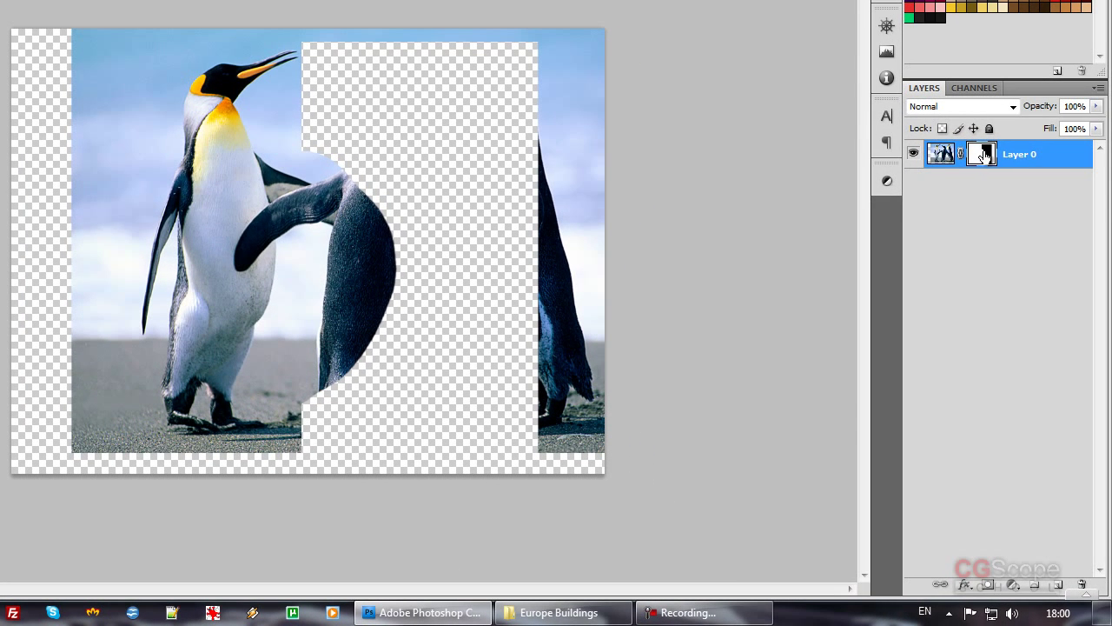
{"action": "left_click_drag", "start_coordinate": [983, 171], "coordinate": [1082, 583]}
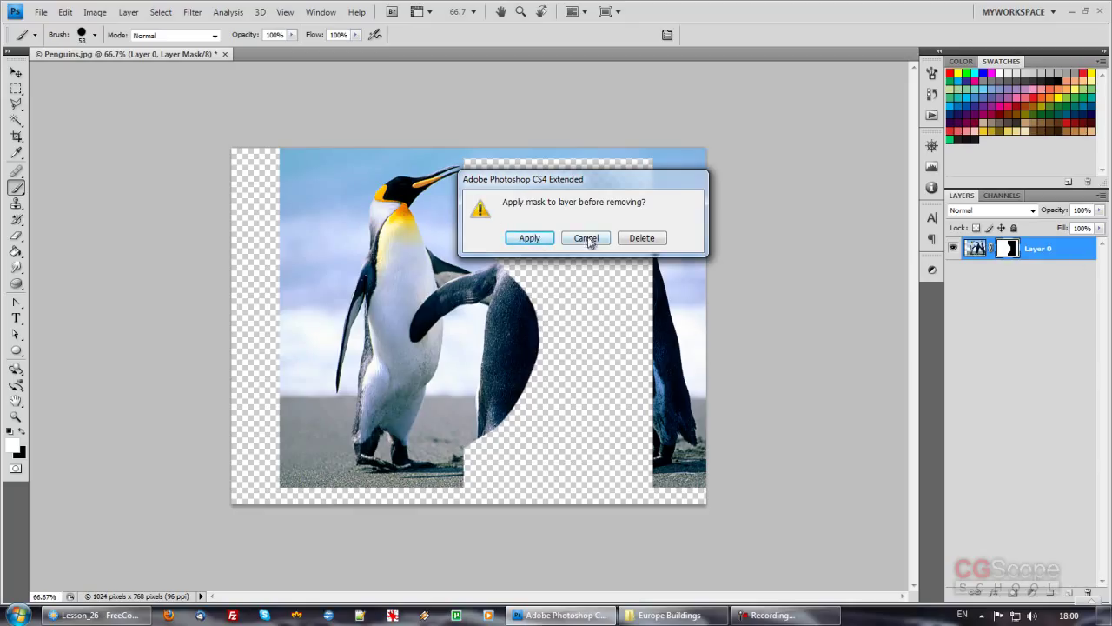
Delete the mask without applying it, undo, then toggle the mask off and back on
{"action": "left_click", "coordinate": [653, 242]}
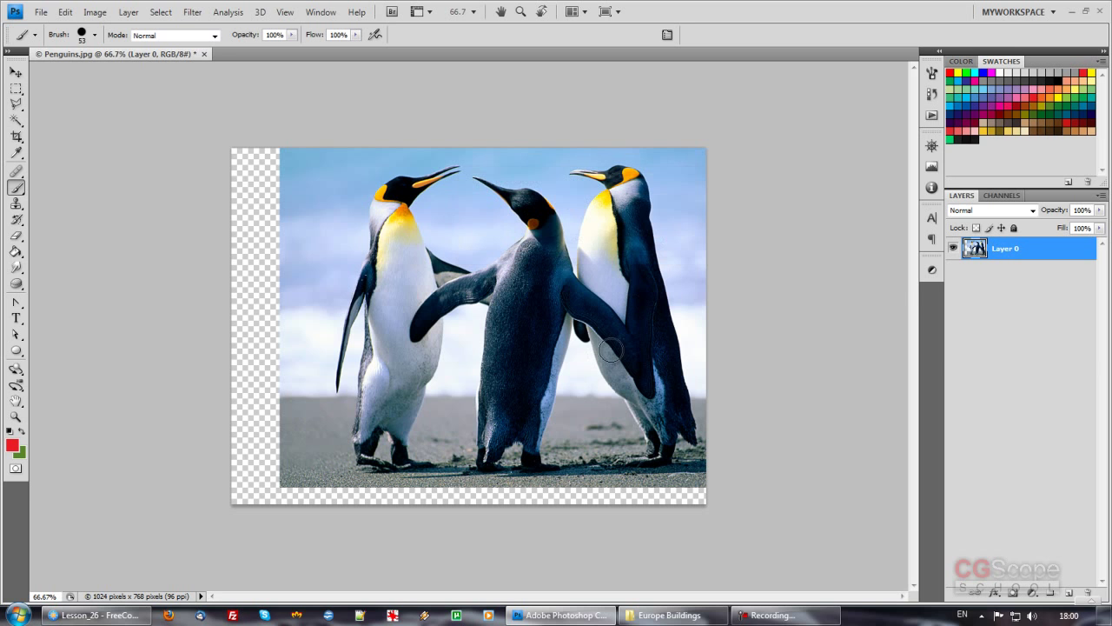
{"action": "key", "text": "ctrl+z"}
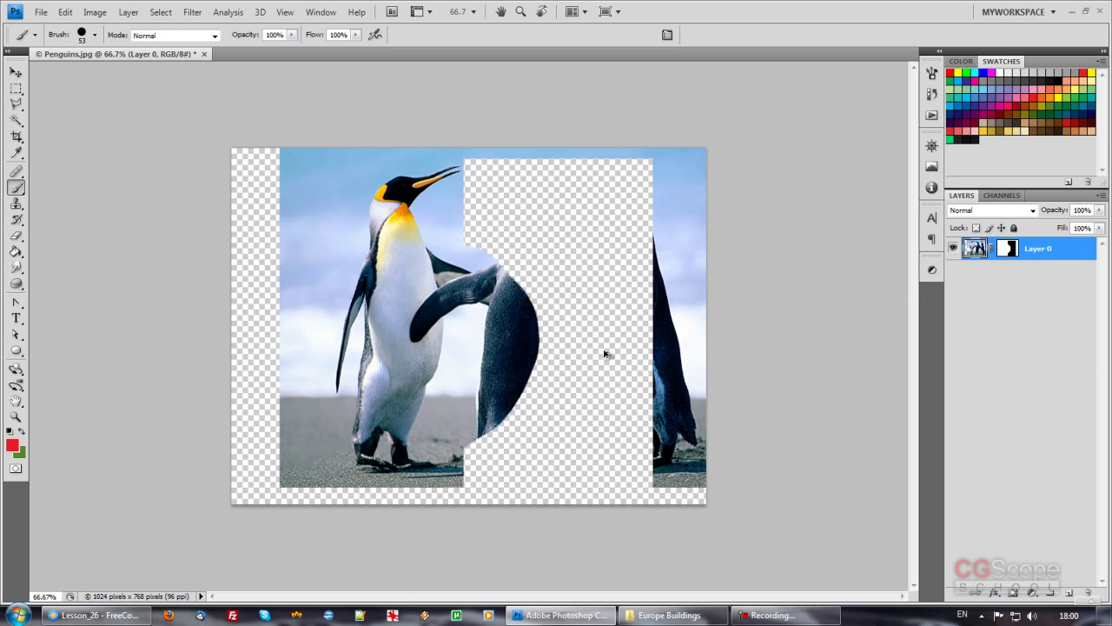
{"action": "left_click", "coordinate": [1008, 248], "text": "shift"}
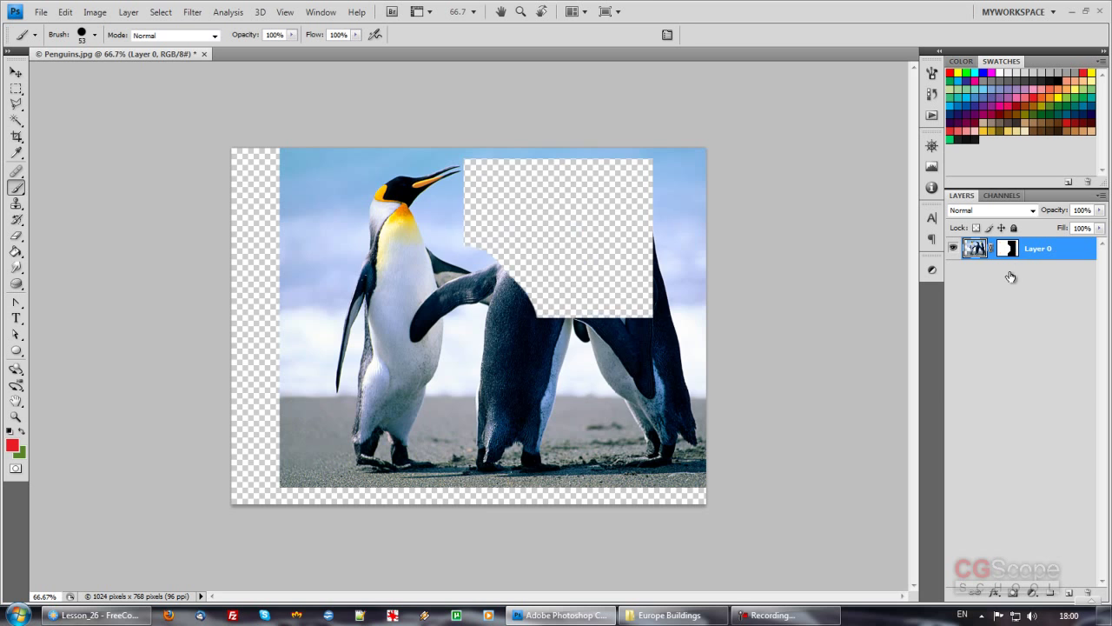
{"action": "left_click", "coordinate": [1006, 254], "text": "alt"}
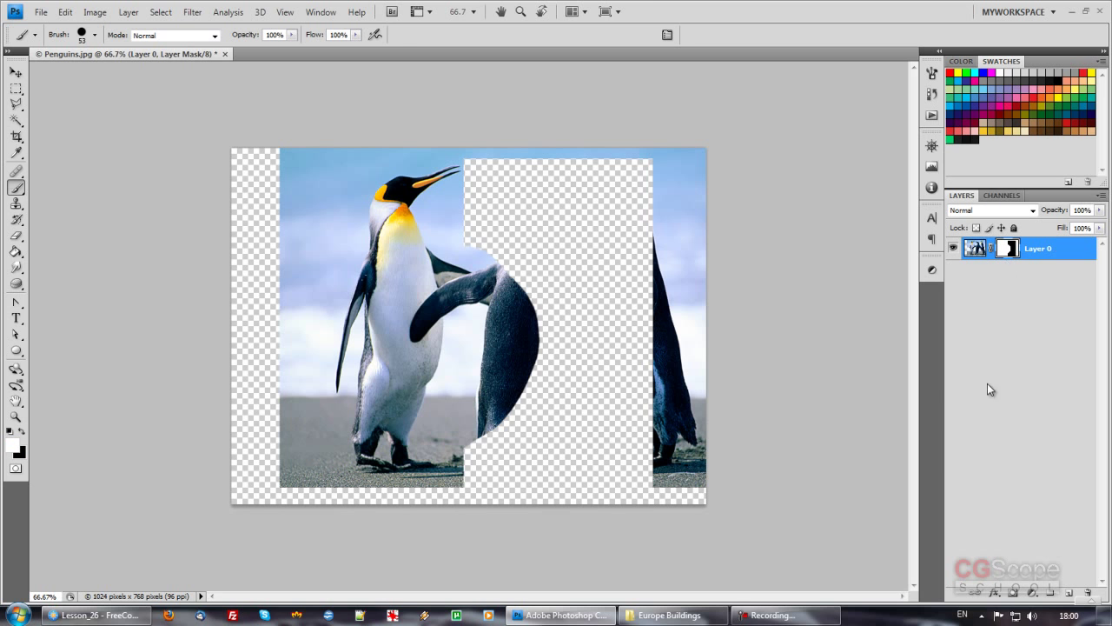
{"action": "left_click", "coordinate": [1008, 252], "text": "alt"}
Drag the mask to the trash again and choose Delete so it is discarded, not applied
{"action": "left_click_drag", "start_coordinate": [1008, 248], "coordinate": [1088, 591]}
{"action": "left_click", "coordinate": [584, 238]}
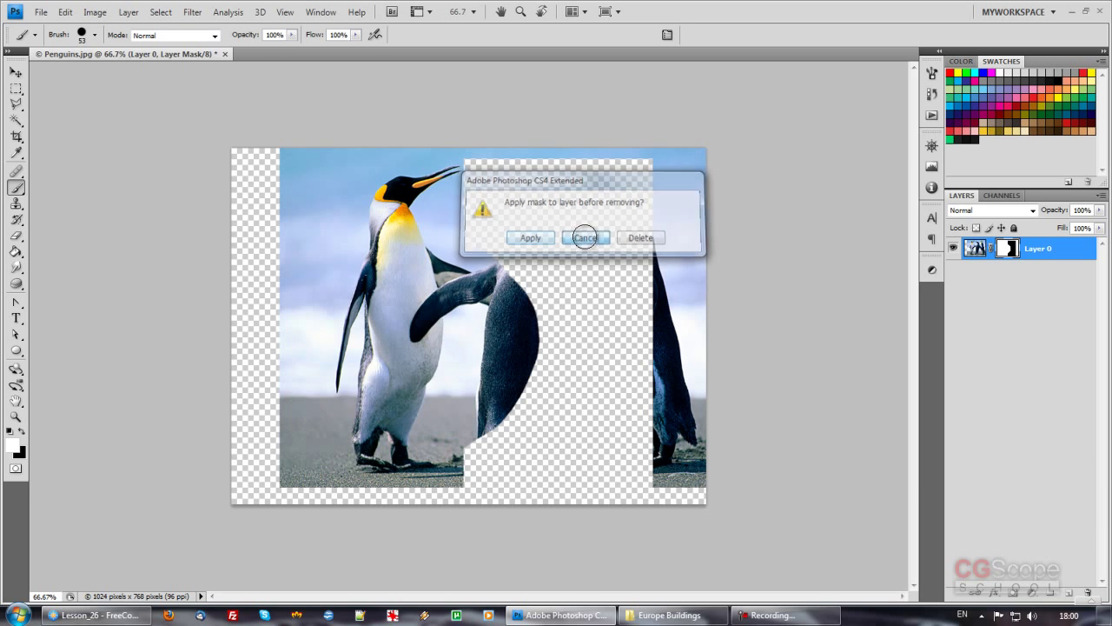
{"action": "left_click_drag", "start_coordinate": [1006, 249], "coordinate": [1088, 592]}
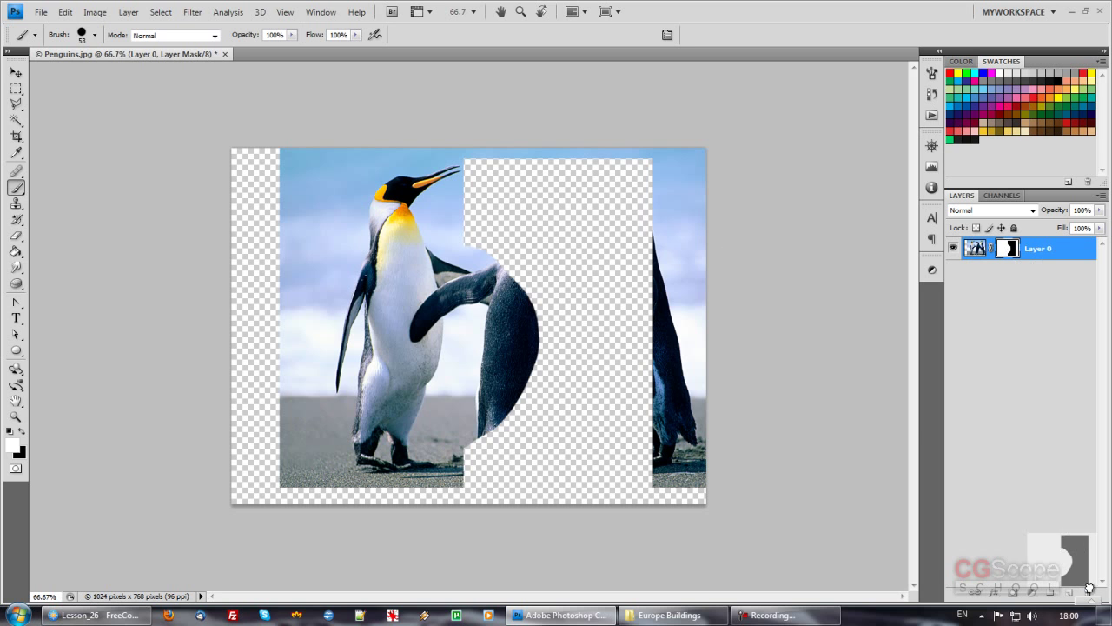
{"action": "left_click", "coordinate": [641, 238]}
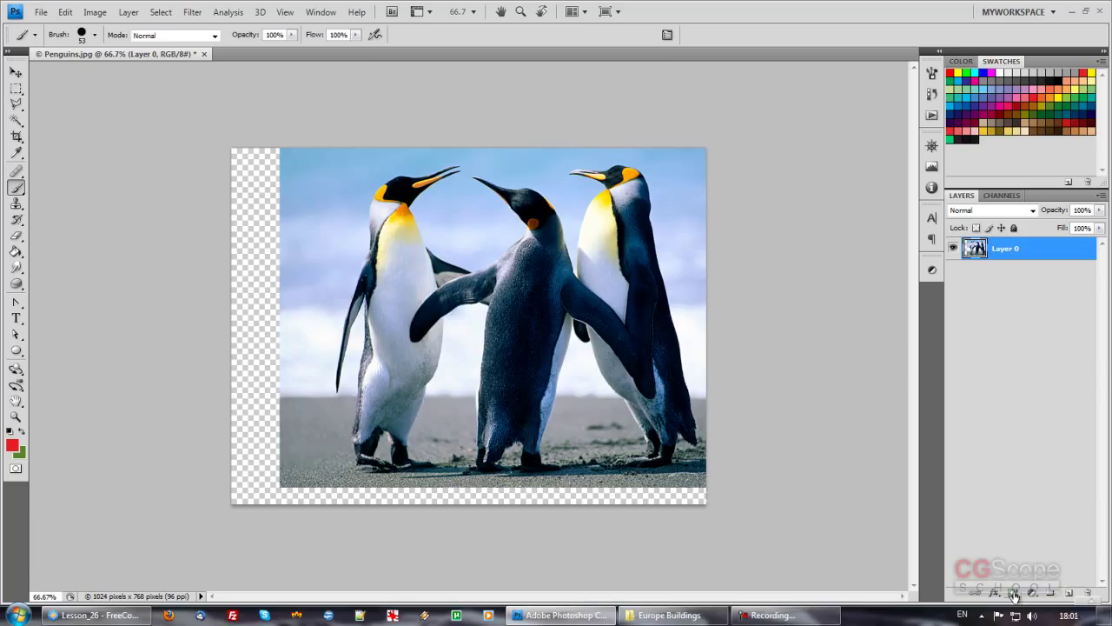
Mask Layer 0 with a freehand Lasso loop drawn around the middle penguin
{"action": "left_click", "coordinate": [1013, 595]}
{"action": "left_click", "coordinate": [16, 104]}
{"action": "right_click", "coordinate": [16, 103]}
{"action": "left_click", "coordinate": [61, 107]}
{"action": "left_click_drag", "start_coordinate": [435, 251], "coordinate": [474, 243]}
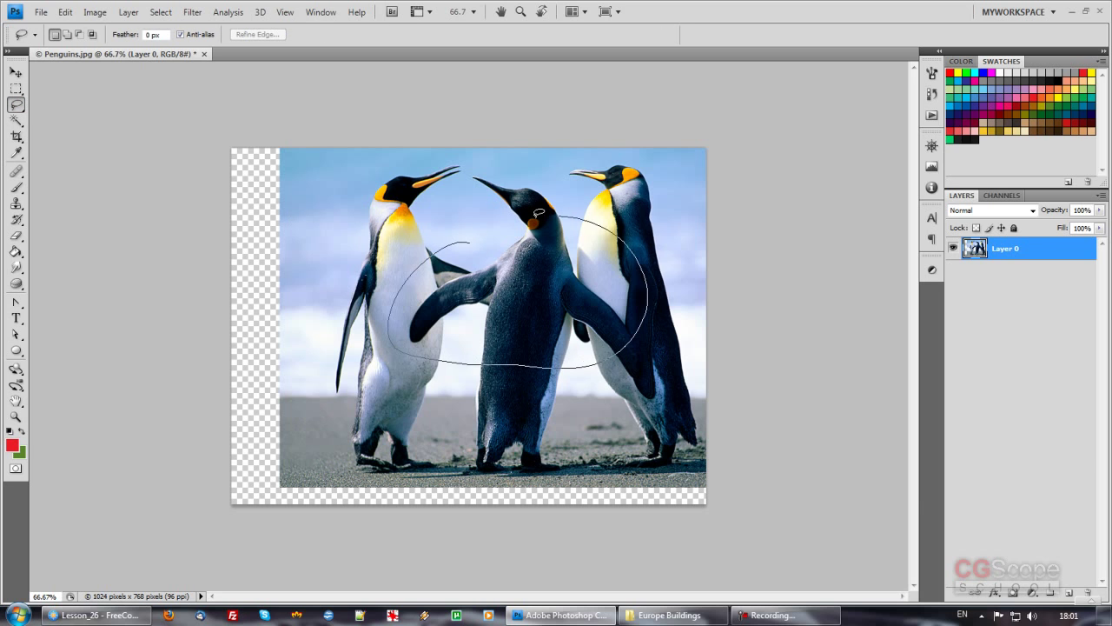
{"action": "left_click", "coordinate": [1013, 592]}
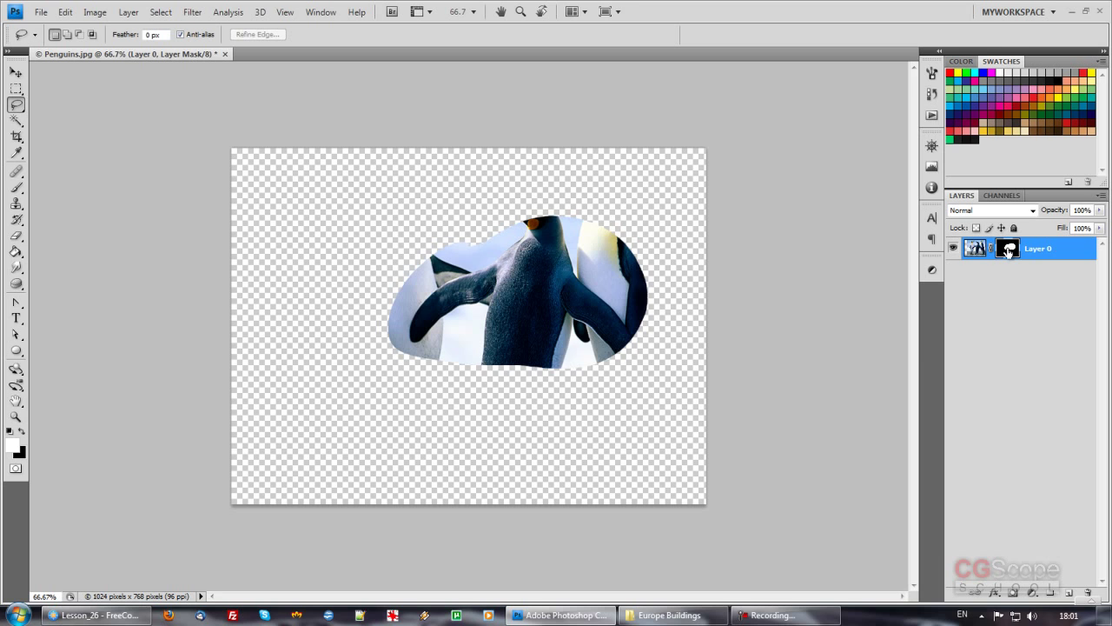
Invert the mask and revert it, then display the mask alone as a white blob on black
{"action": "key", "text": "ctrl+i"}
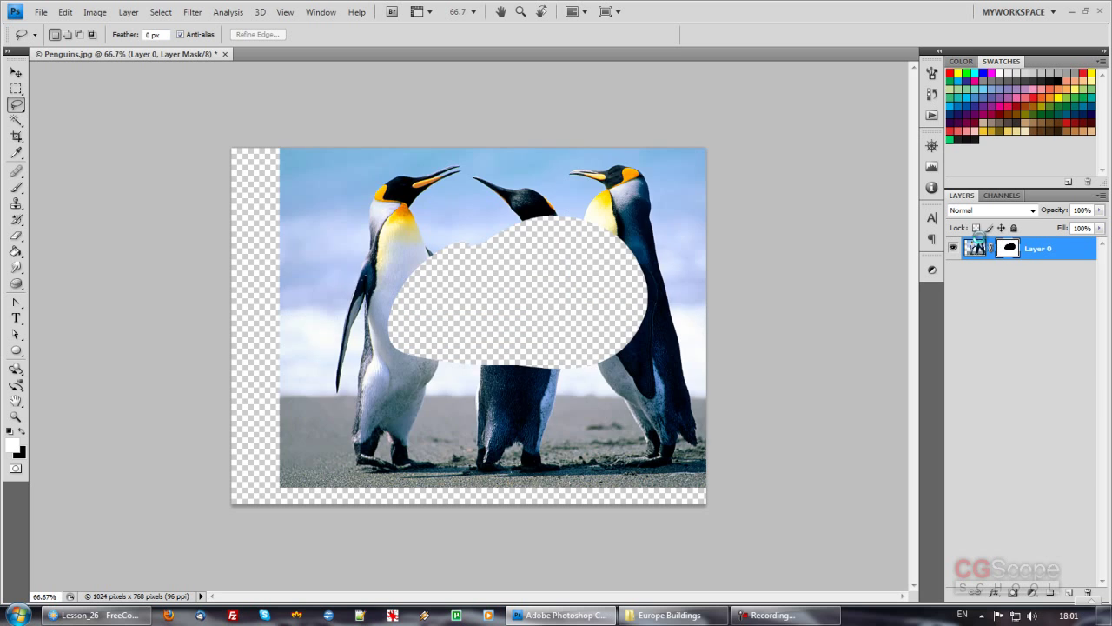
{"action": "key", "text": "ctrl+i"}
{"action": "key", "text": "ctrl+i"}
{"action": "key", "text": "ctrl+i"}
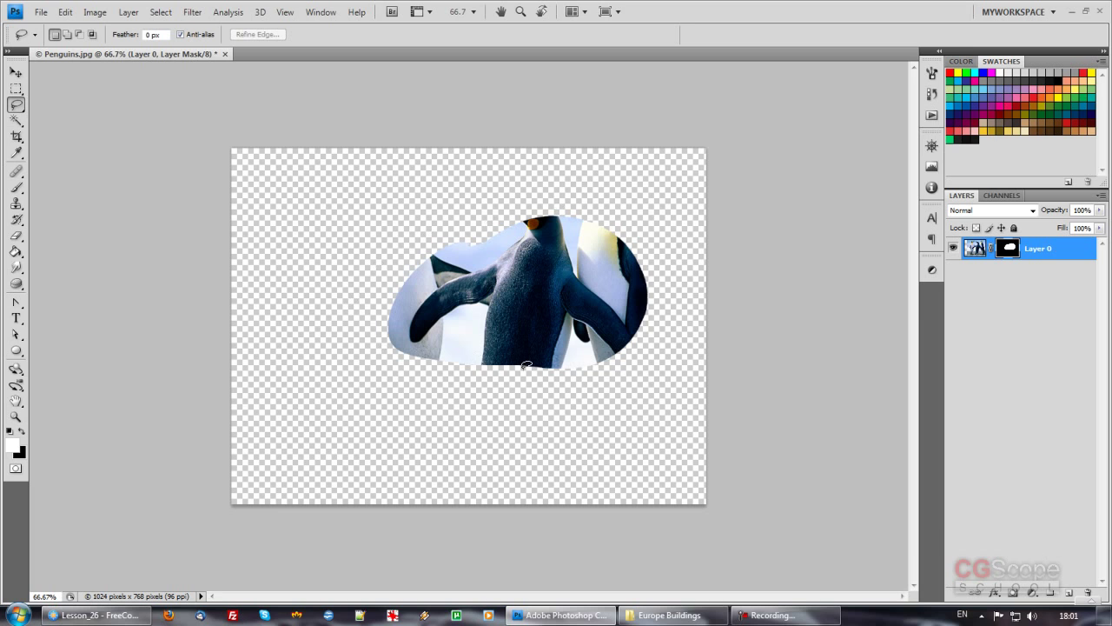
{"action": "left_click", "coordinate": [1008, 248], "text": "alt"}
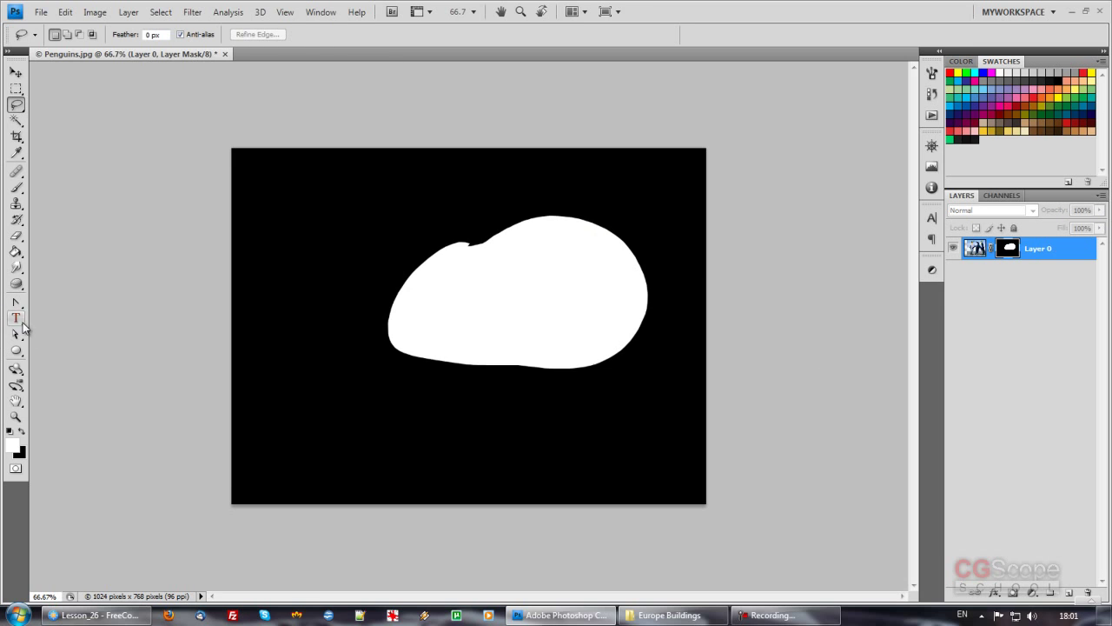
Try a white Paint Bucket fill and a diagonal black-to-white gradient on the mask, then undo
{"action": "left_click", "coordinate": [15, 252]}
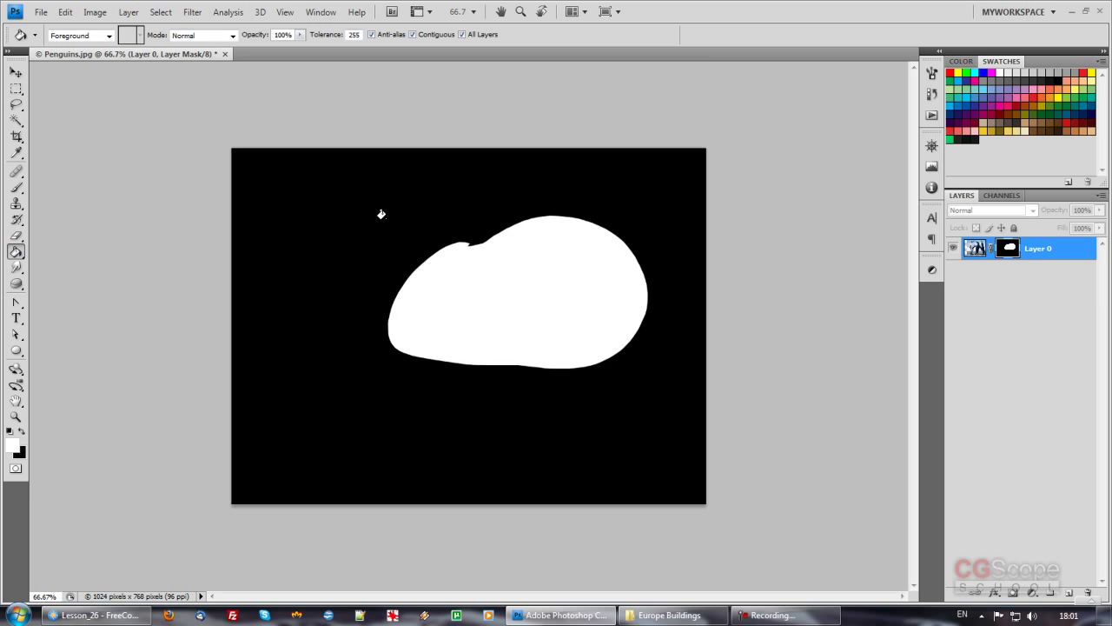
{"action": "left_click", "coordinate": [382, 216]}
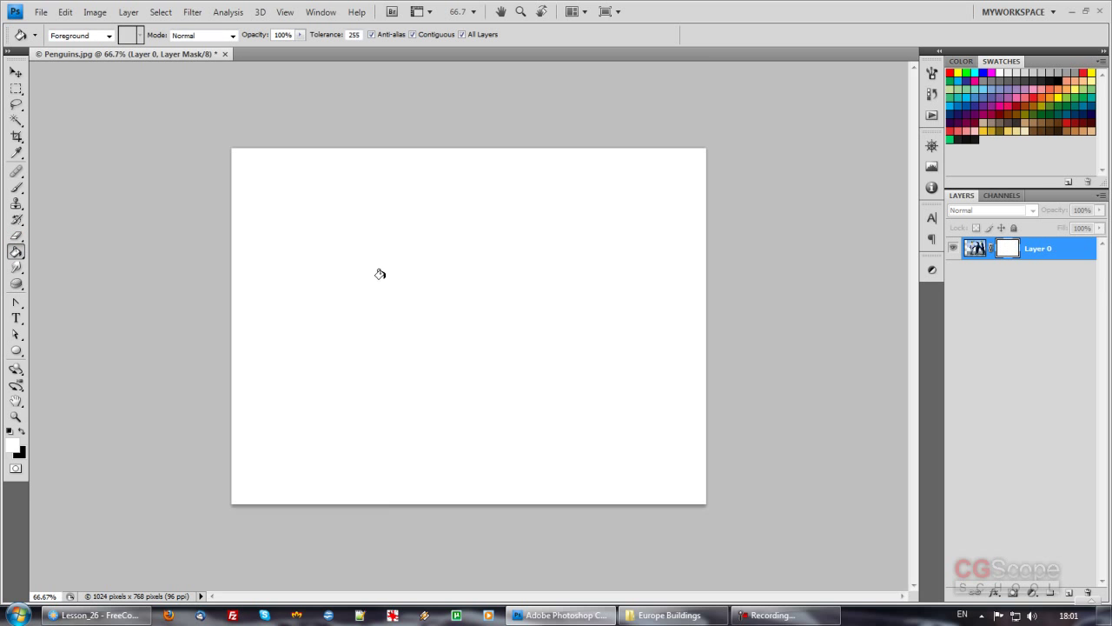
{"action": "right_click", "coordinate": [16, 252]}
{"action": "left_click", "coordinate": [70, 249]}
{"action": "mouse_move", "coordinate": [315, 171]}
{"action": "left_mouse_down"}
{"action": "mouse_move", "coordinate": [480, 278]}
{"action": "mouse_move", "coordinate": [656, 457]}
{"action": "left_mouse_up"}
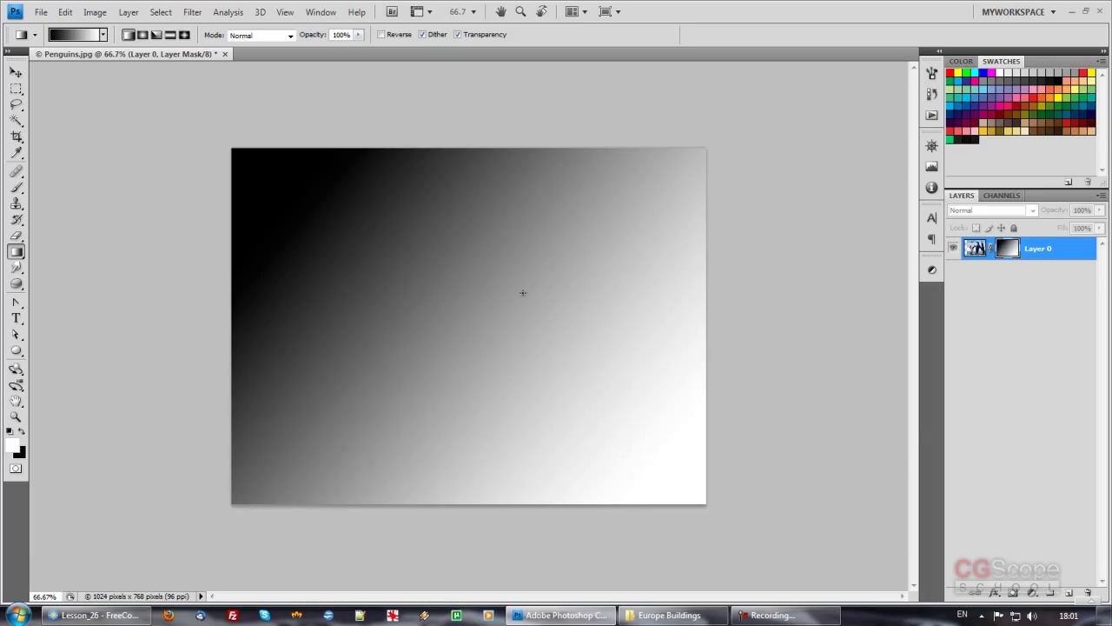
{"action": "left_click", "coordinate": [1007, 248], "text": "alt"}
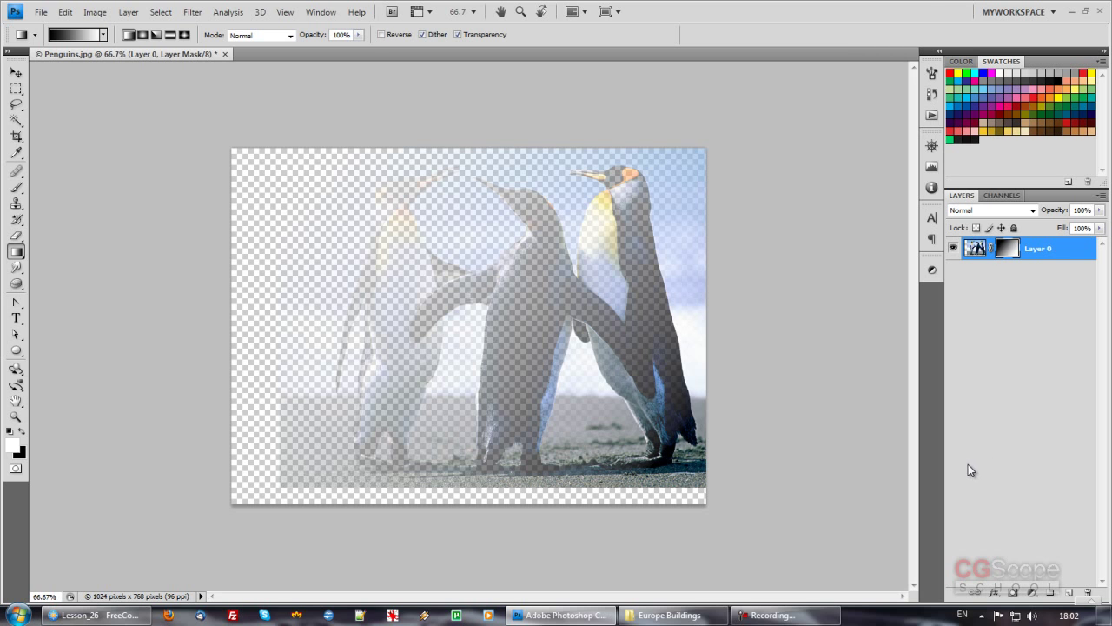
{"action": "key", "text": "ctrl+alt+z"}
{"action": "key", "text": "ctrl+alt+z"}
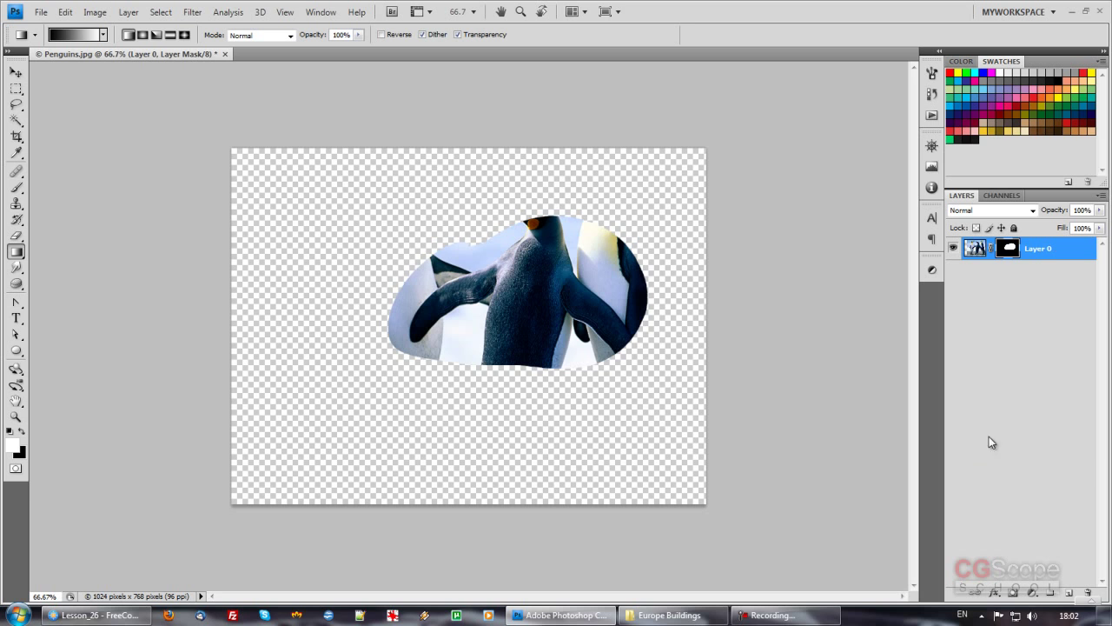
Disable Layer 0's mask, check the Channels panel, and load the mask's blob as a selection
{"action": "key", "text": "alt"}
{"action": "left_click", "coordinate": [1008, 251], "text": "shift"}
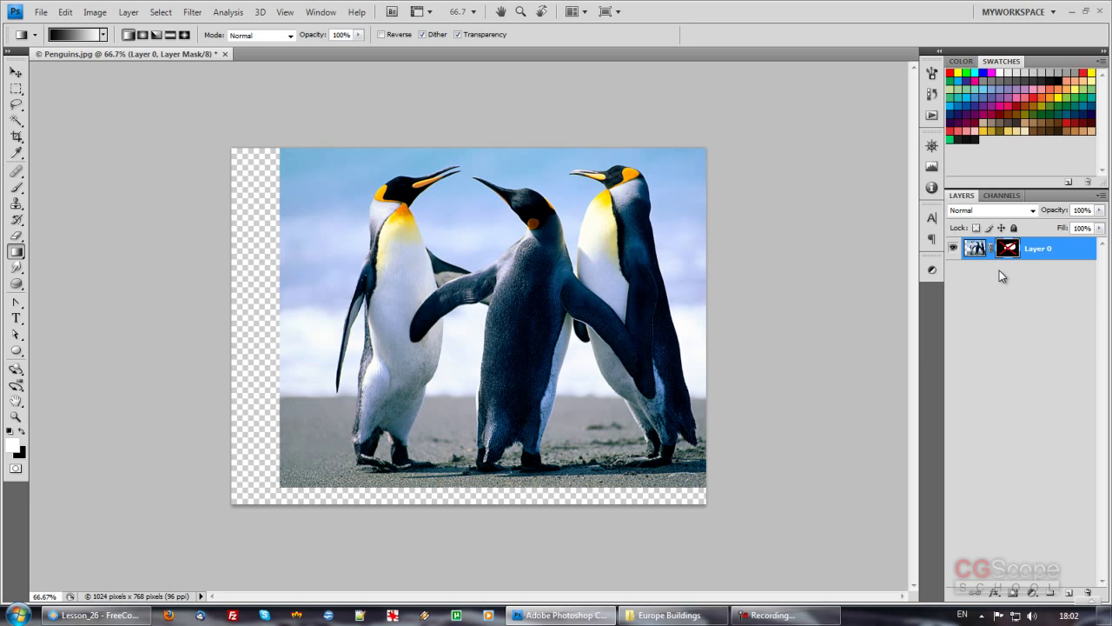
{"action": "left_click", "coordinate": [1001, 195]}
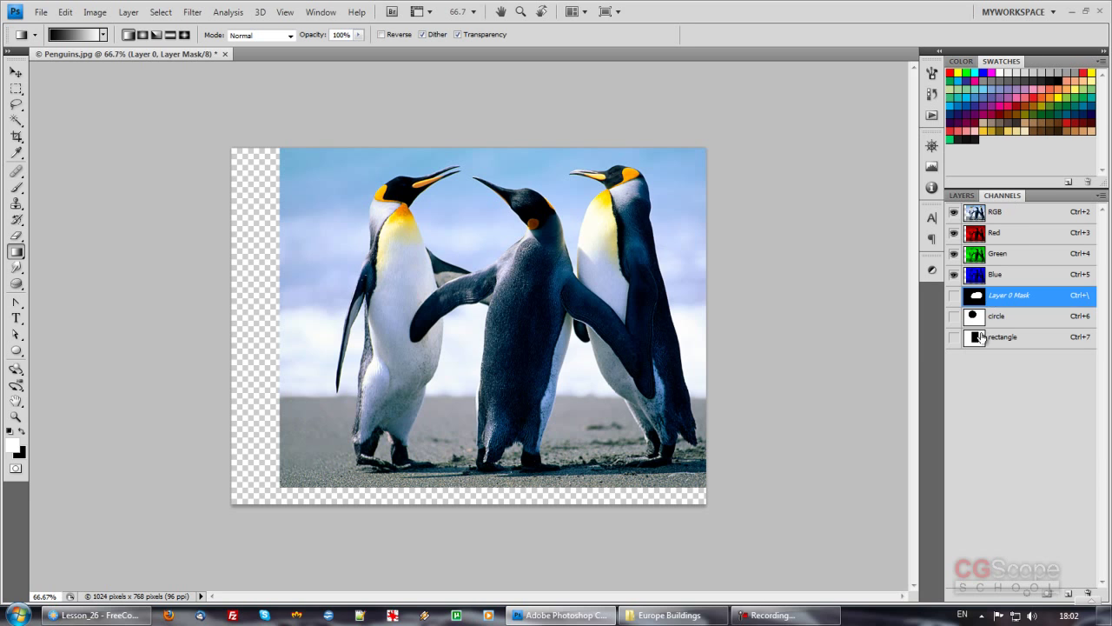
{"action": "left_click", "coordinate": [964, 196]}
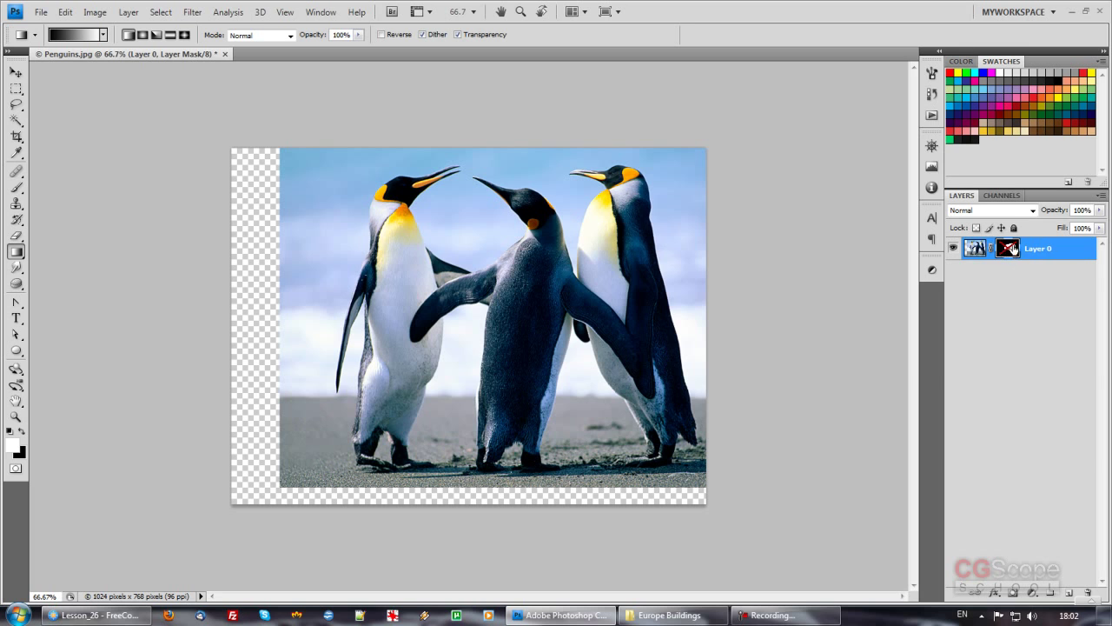
{"action": "left_click", "coordinate": [1001, 195]}
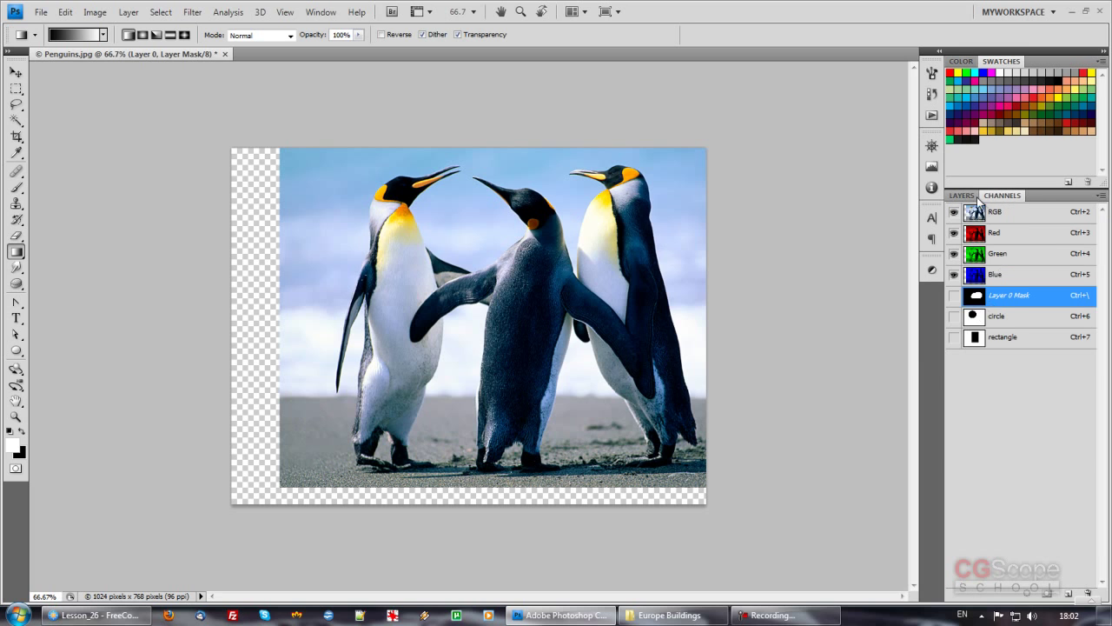
{"action": "left_click", "coordinate": [963, 196]}
{"action": "left_click", "coordinate": [1007, 250], "text": "ctrl"}
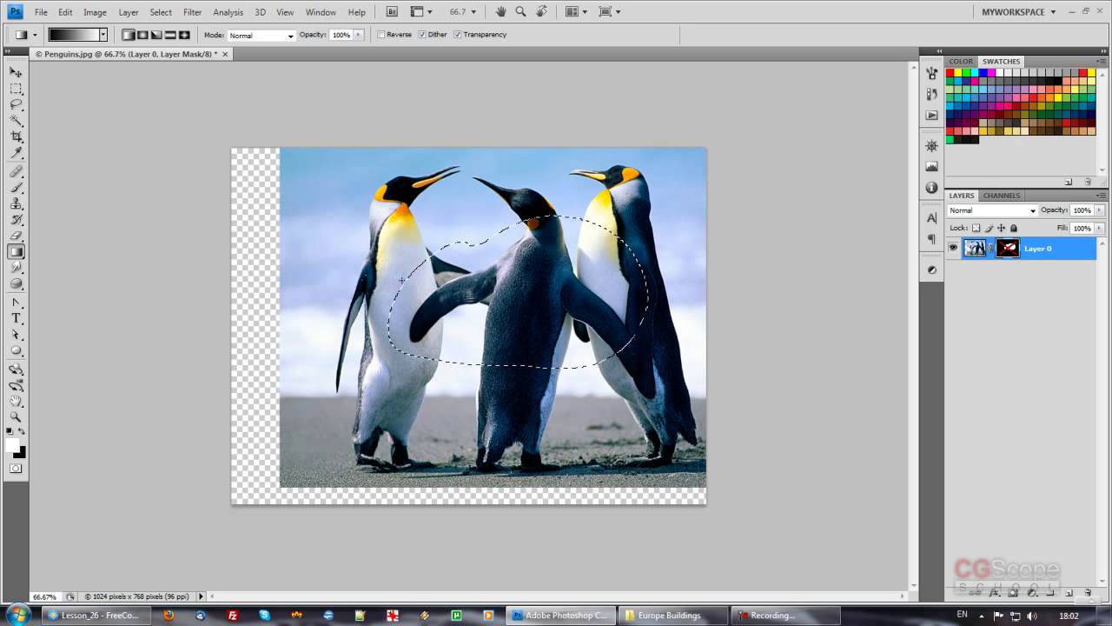
Check the Select menu and Channels, then re-enable Layer 0's mask to show only the middle penguin blob
{"action": "left_click", "coordinate": [161, 12]}
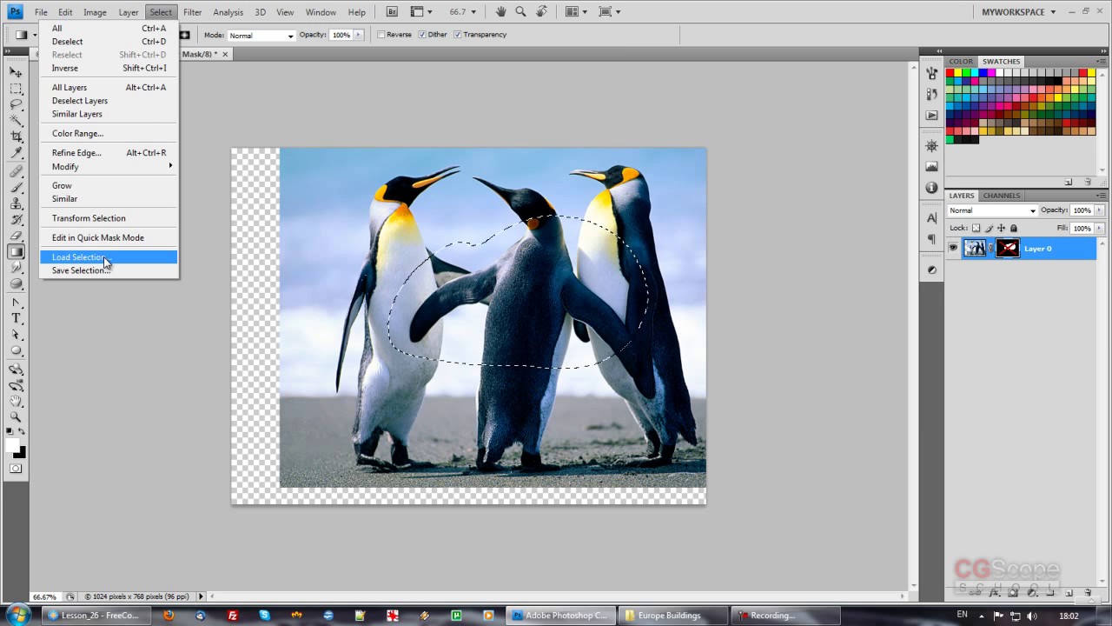
{"action": "left_click", "coordinate": [606, 57]}
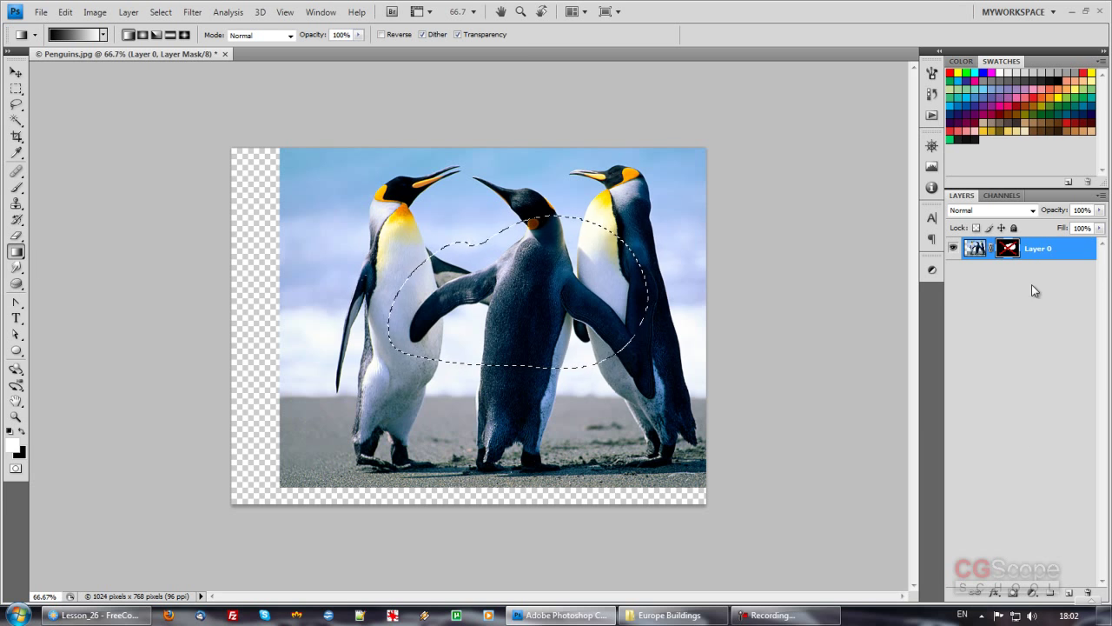
{"action": "left_click", "coordinate": [1002, 195]}
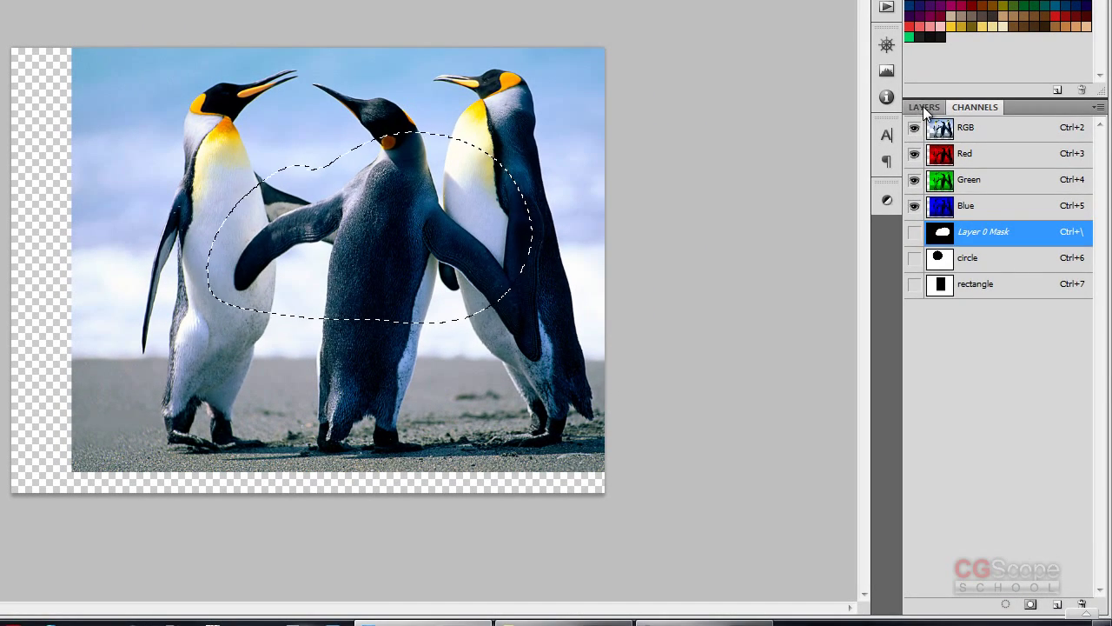
{"action": "left_click", "coordinate": [923, 106]}
{"action": "left_click", "coordinate": [982, 173], "text": "shift"}
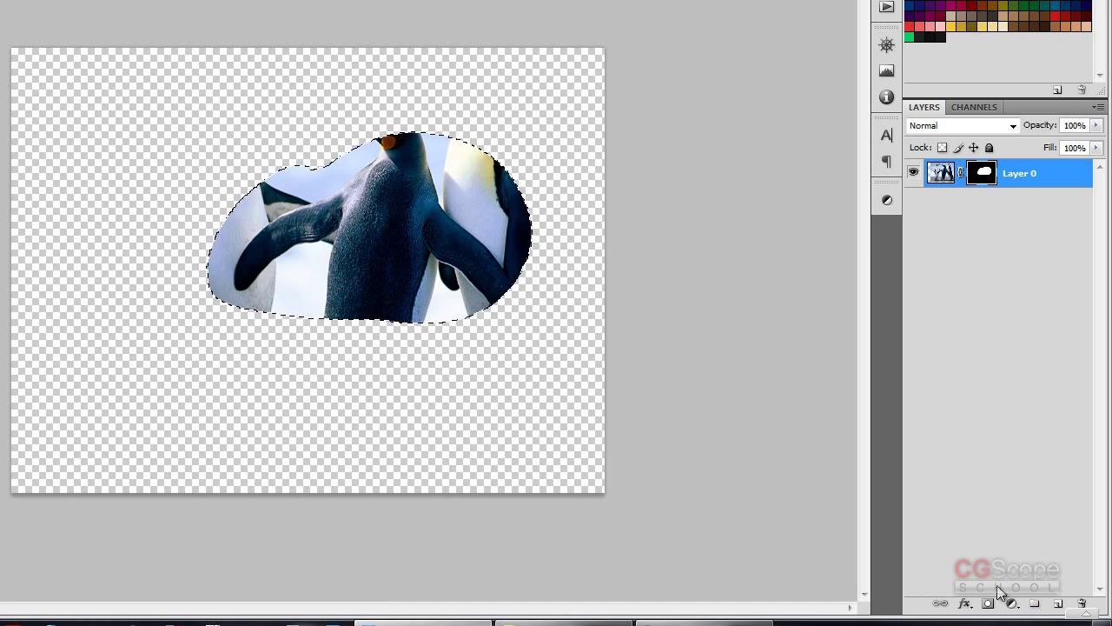